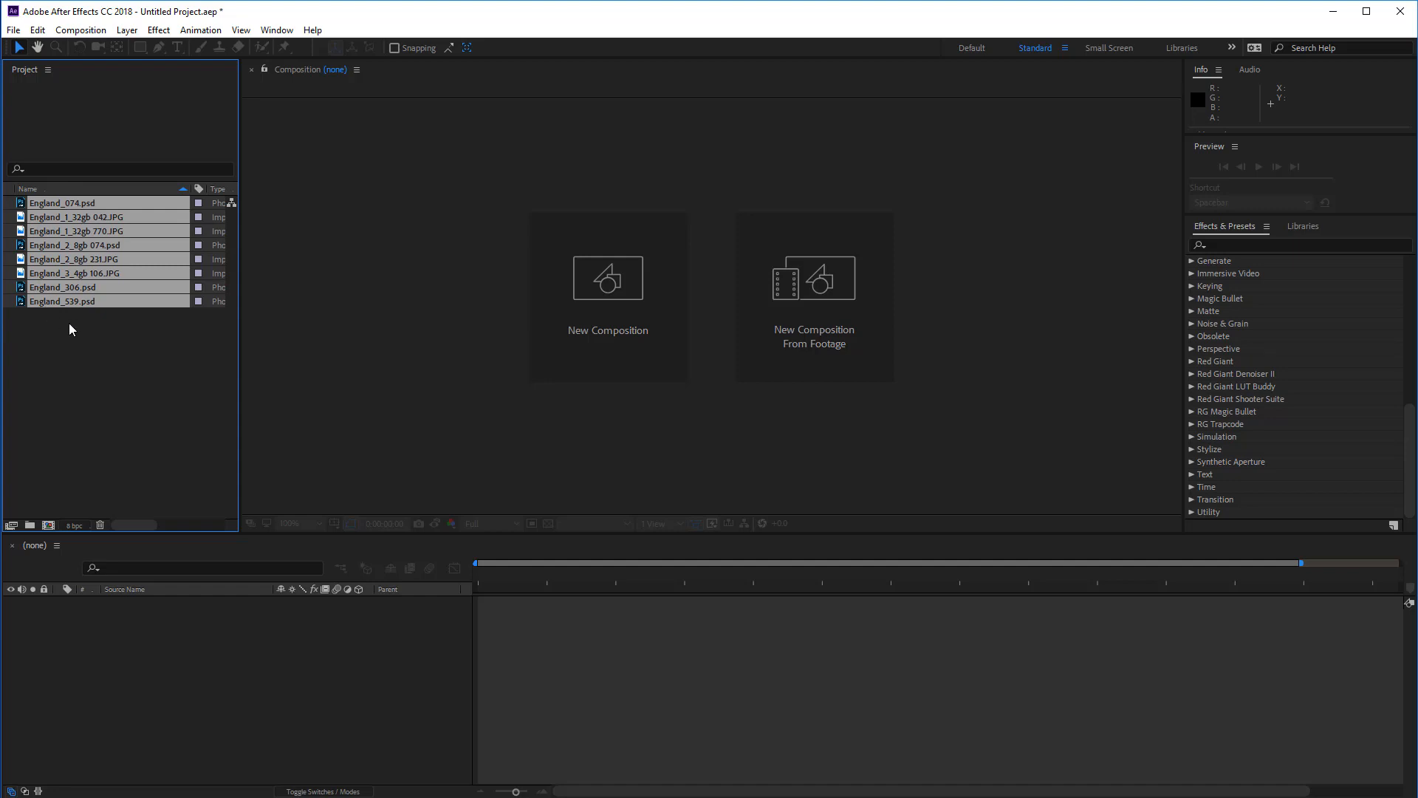
Look through the imported England photos and cut-out images one by one in the project
left_click(55, 333)
left_click(54, 304)
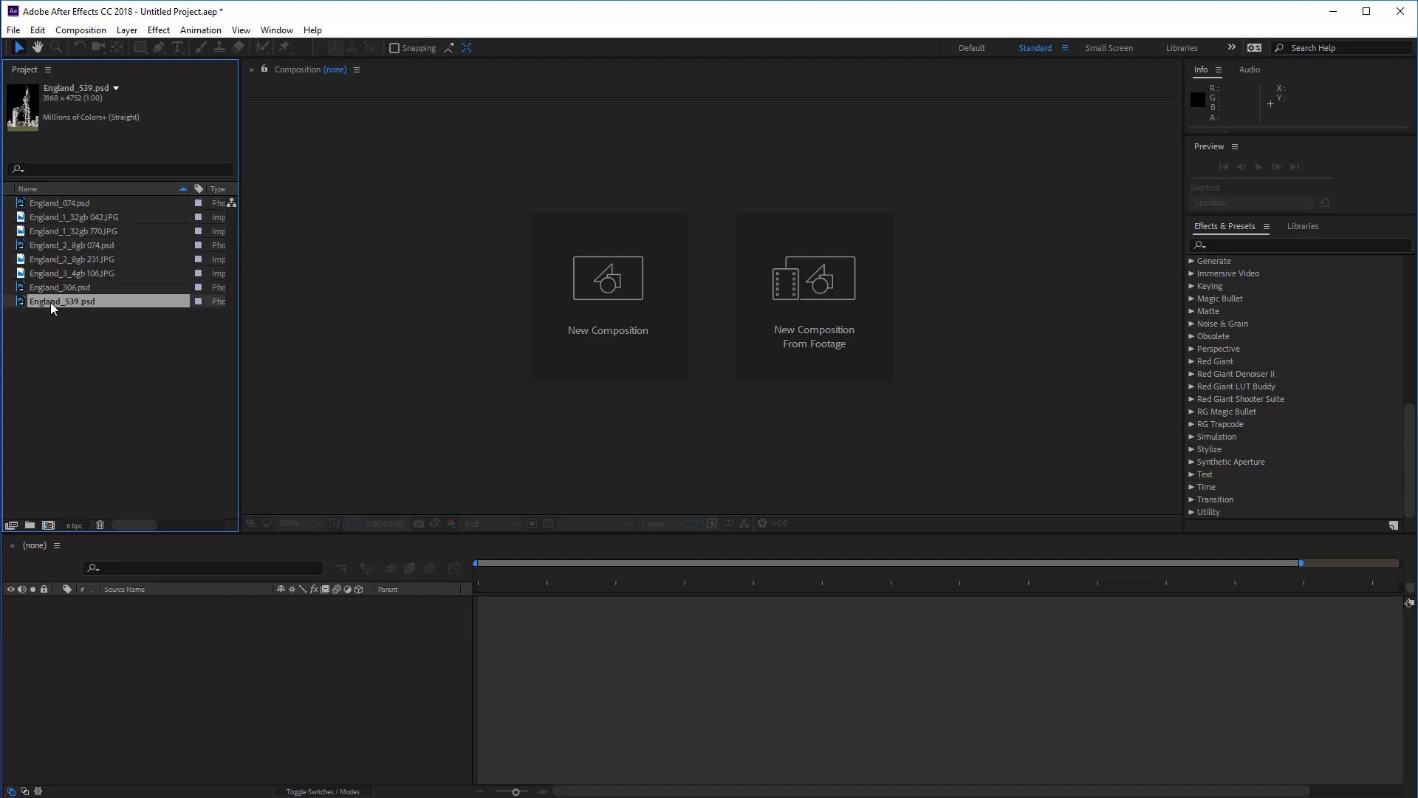
left_click(67, 220)
left_click(65, 233)
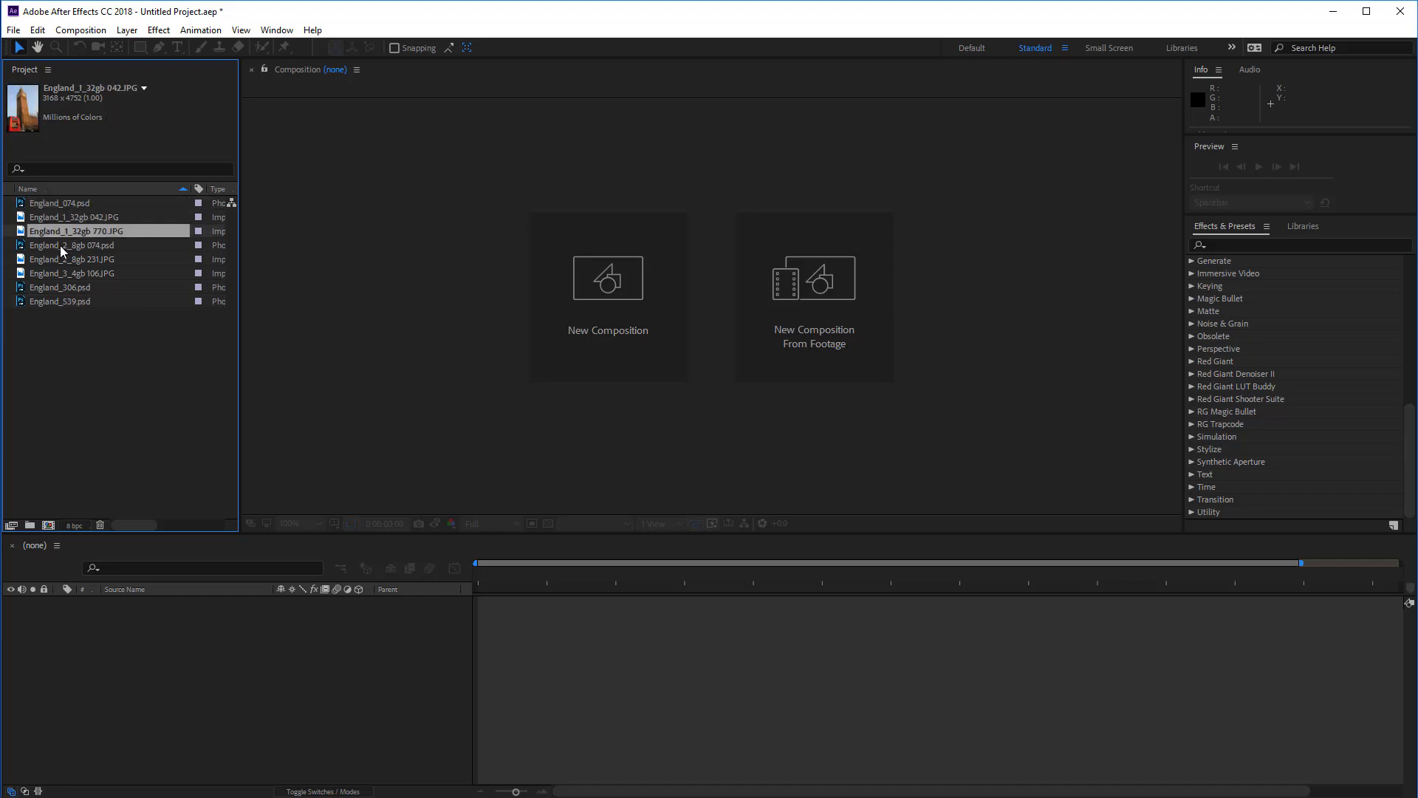
left_click(62, 248)
left_click(52, 260)
left_click(52, 274)
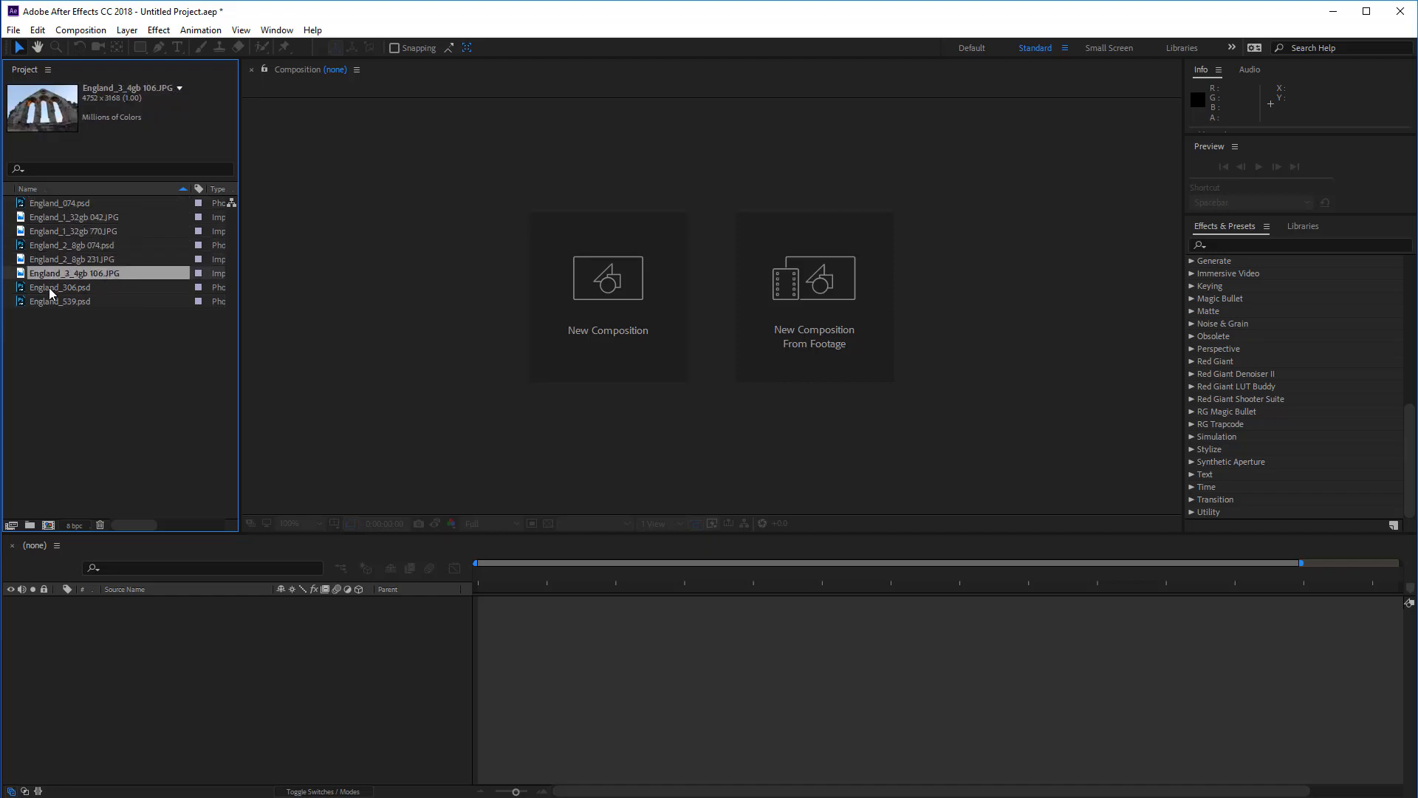
left_click(53, 287)
left_click(56, 302)
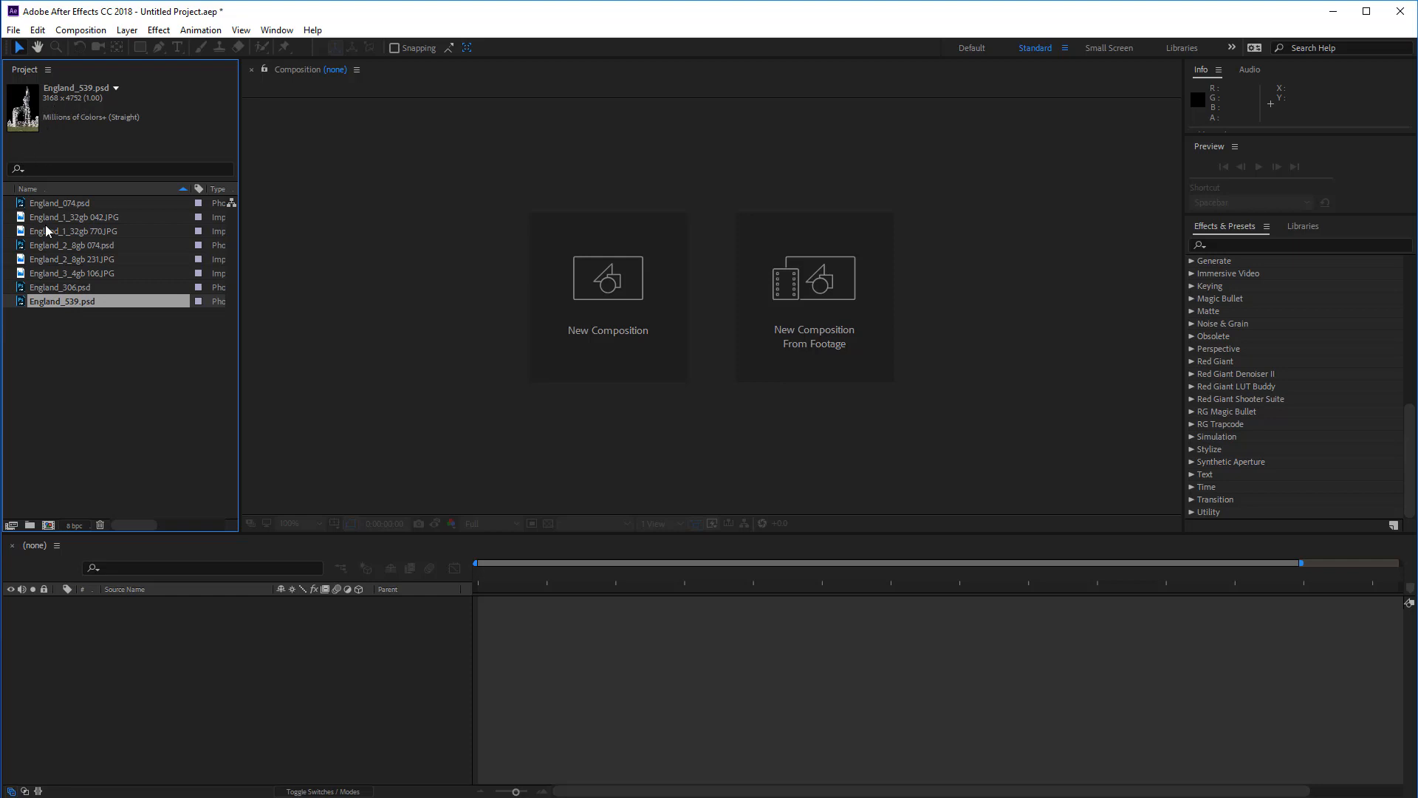
left_click(48, 288)
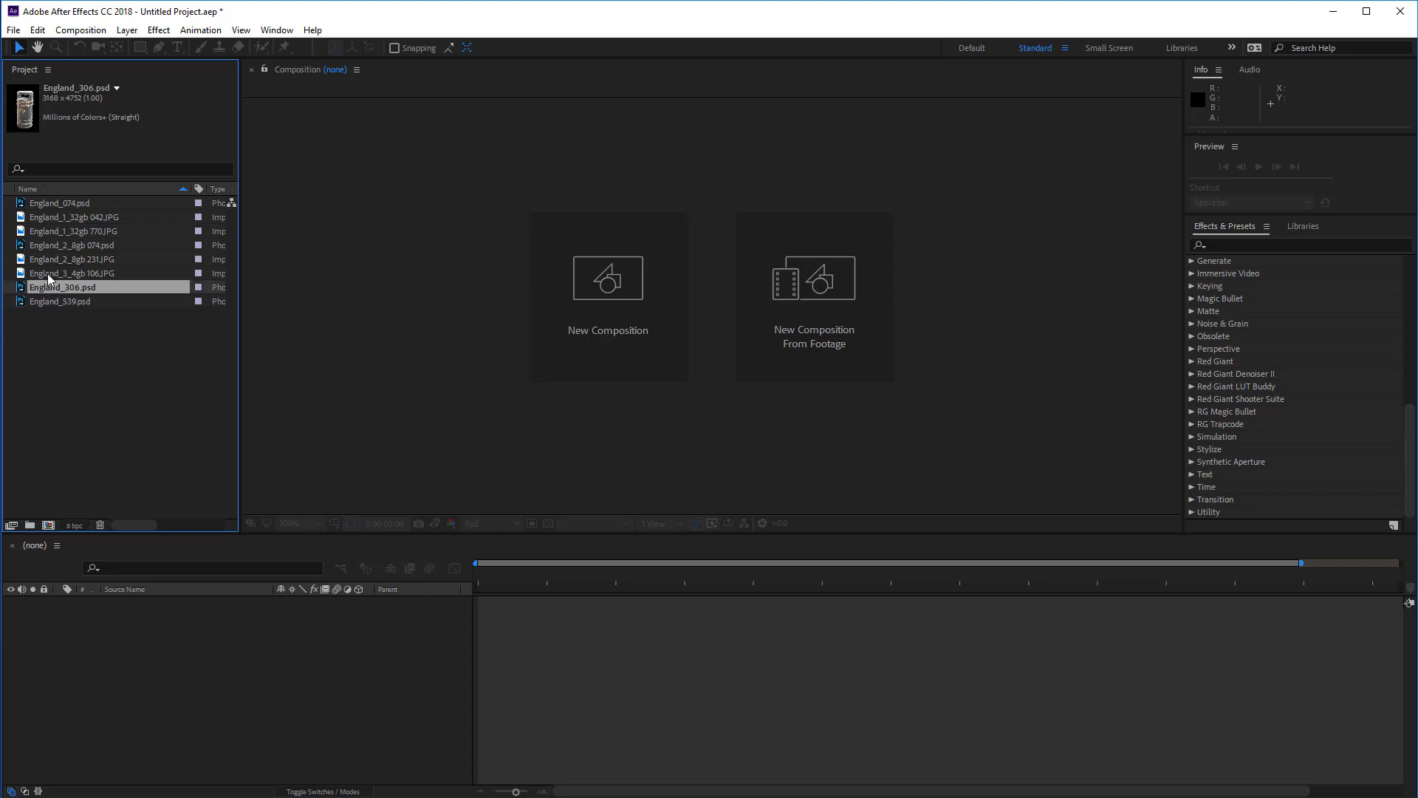
left_click(51, 274)
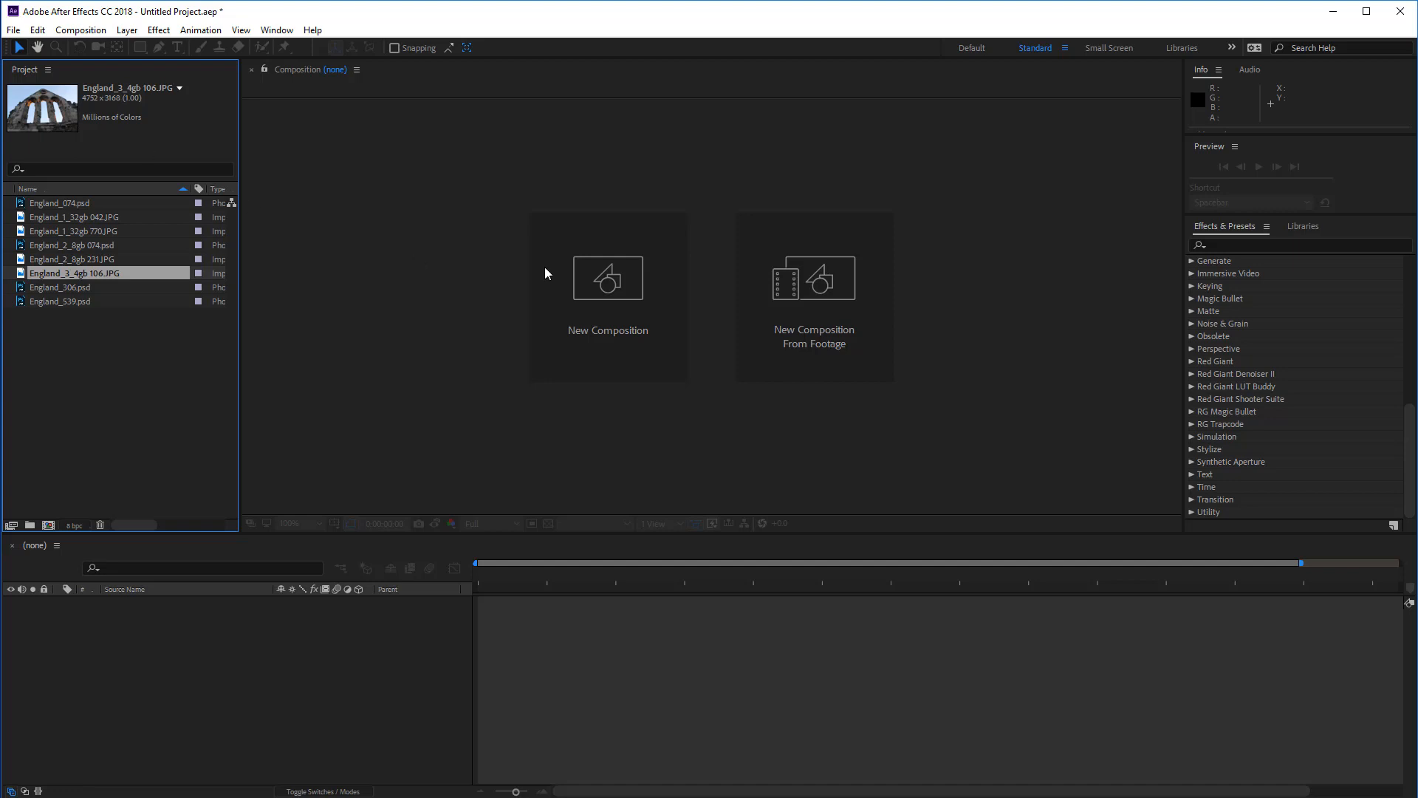
Create a new composition with a duration of 20 seconds (0;00;20;00)
left_click(619, 288)
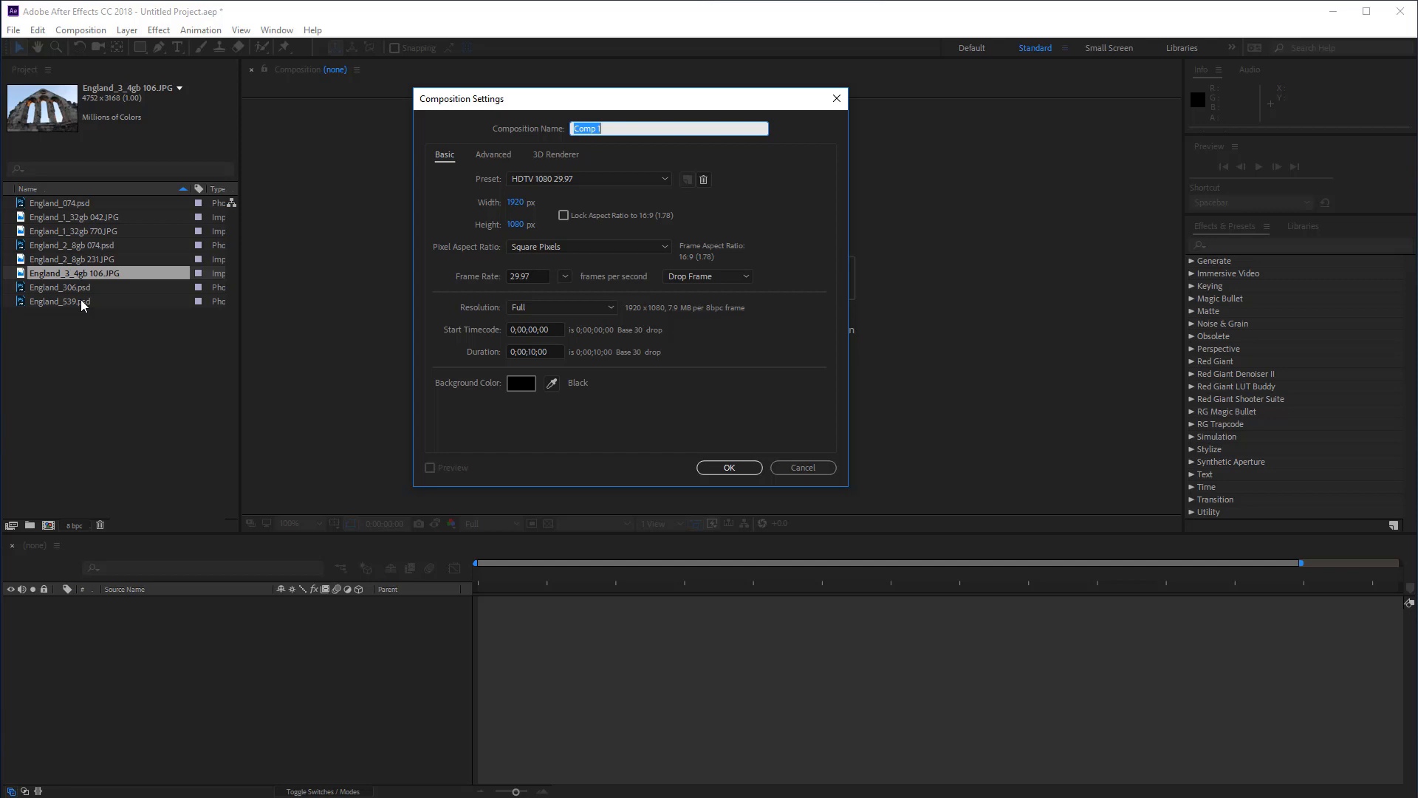
left_click(531, 352)
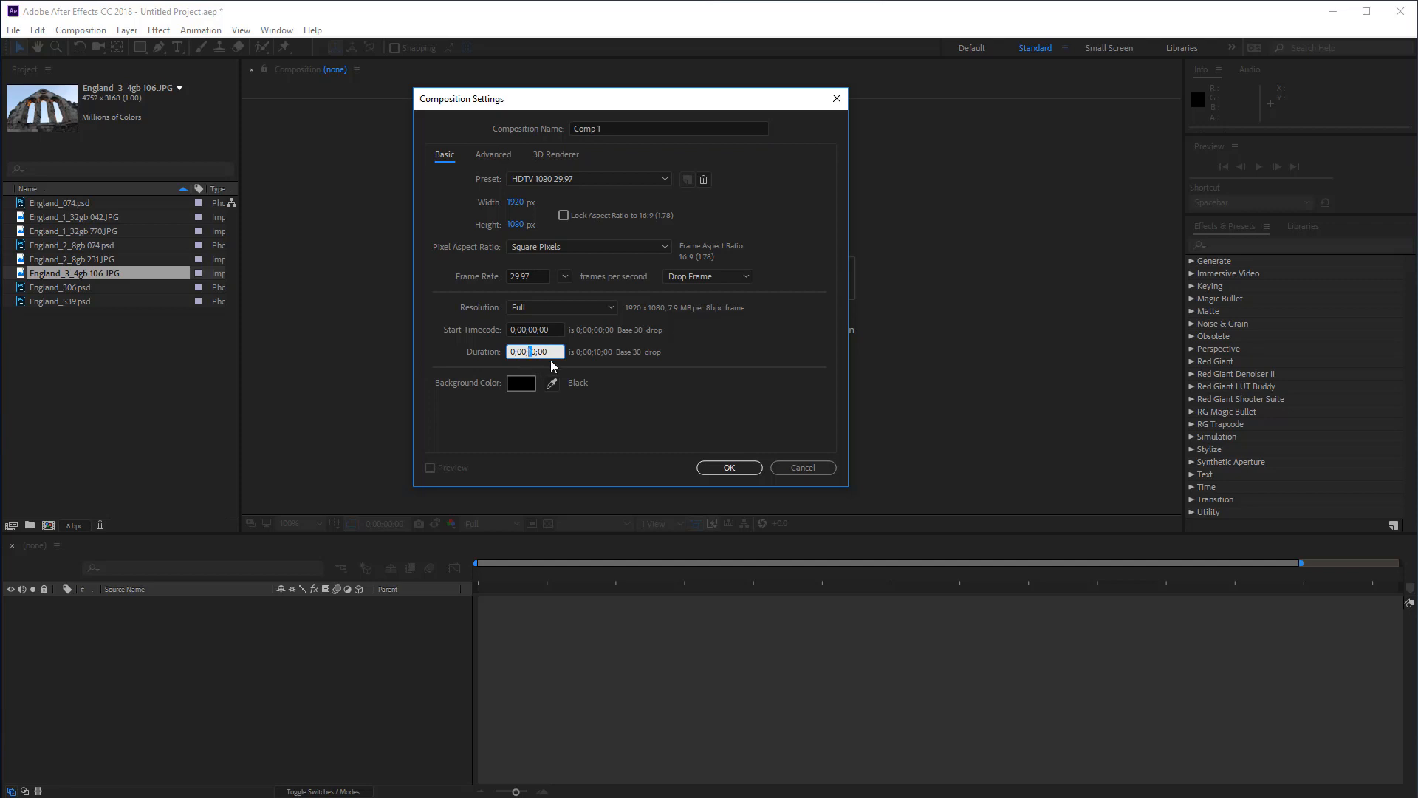
type("2")
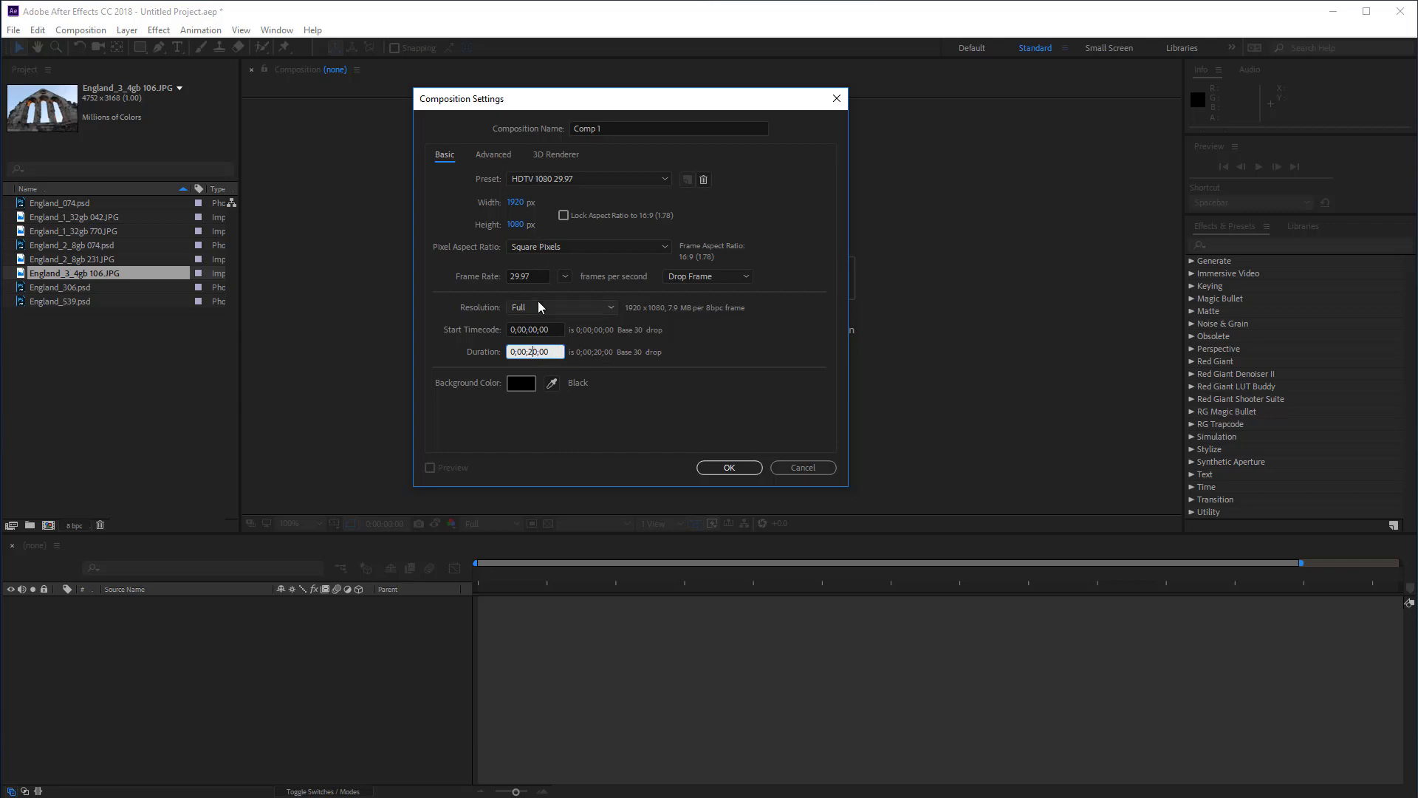
left_click(742, 471)
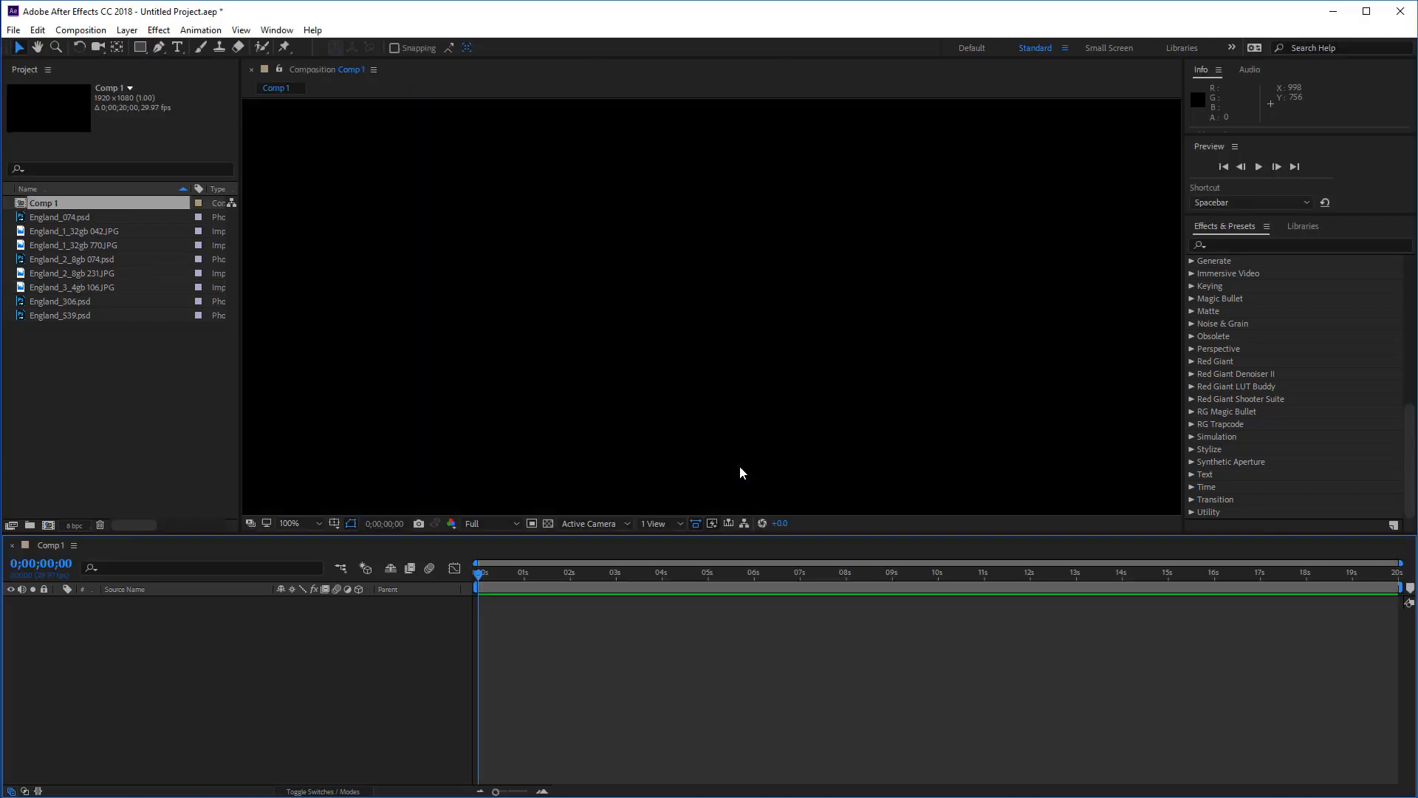
Place England_074.psd in the new composition and reveal its transform properties
left_click(37, 220)
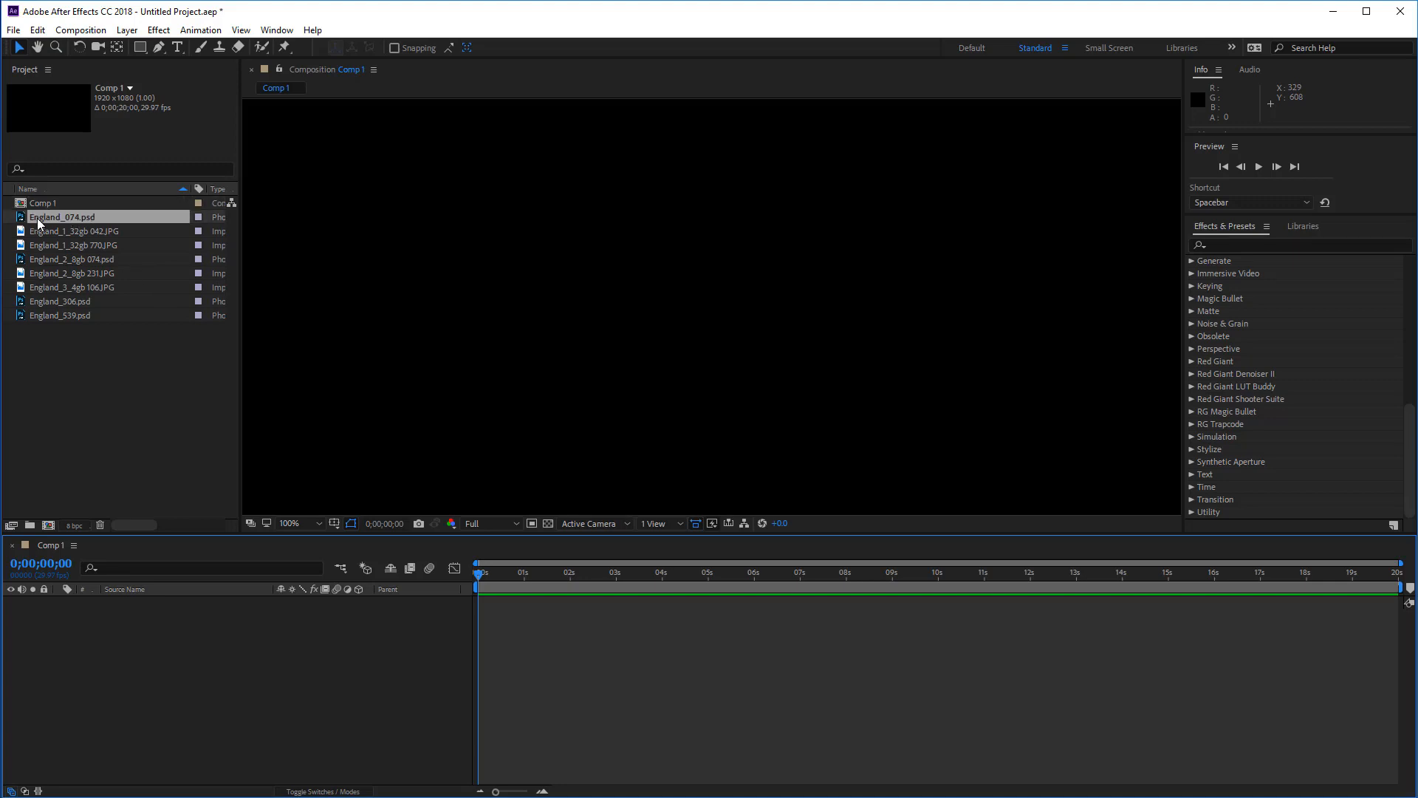
left_click_drag(38, 221, 705, 361)
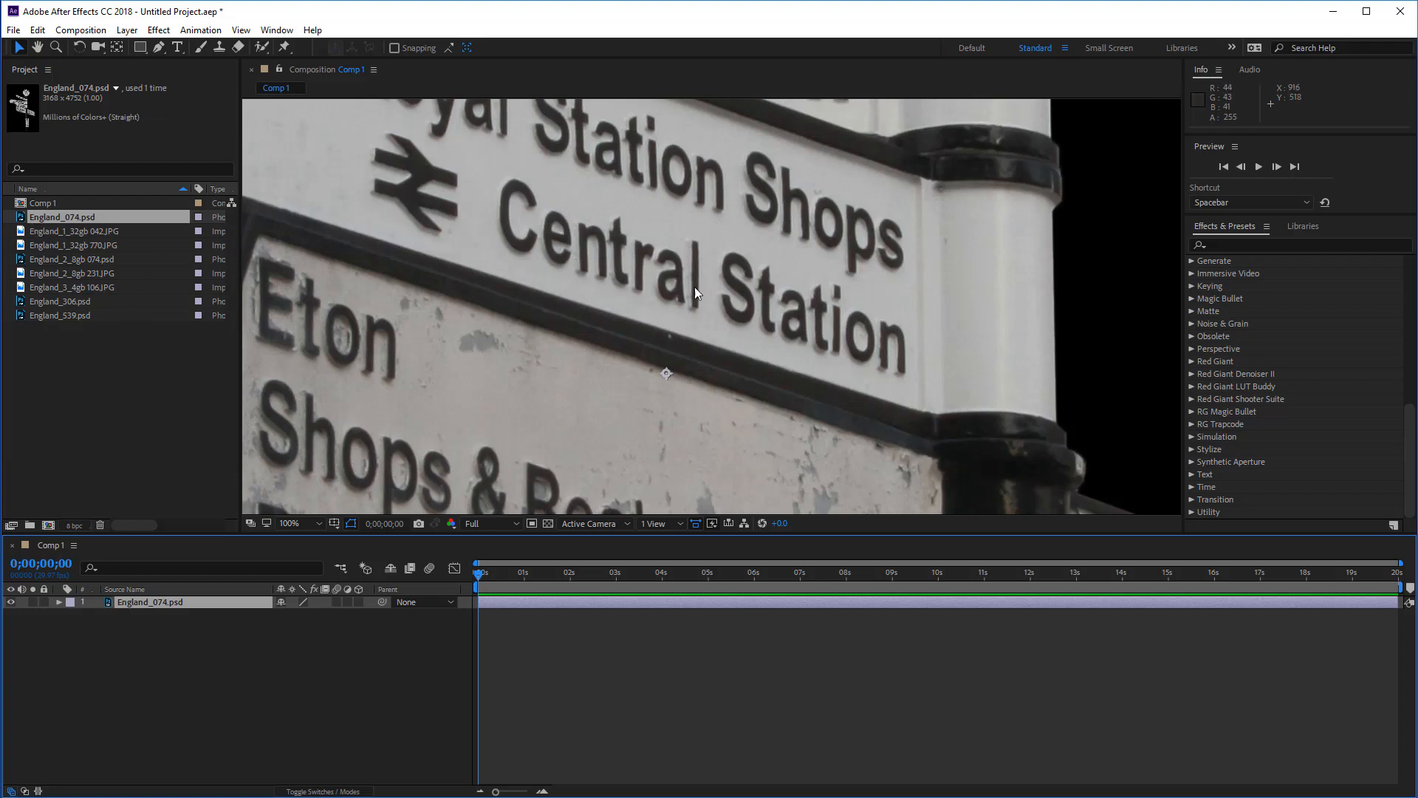
left_click(59, 601)
left_click(71, 616)
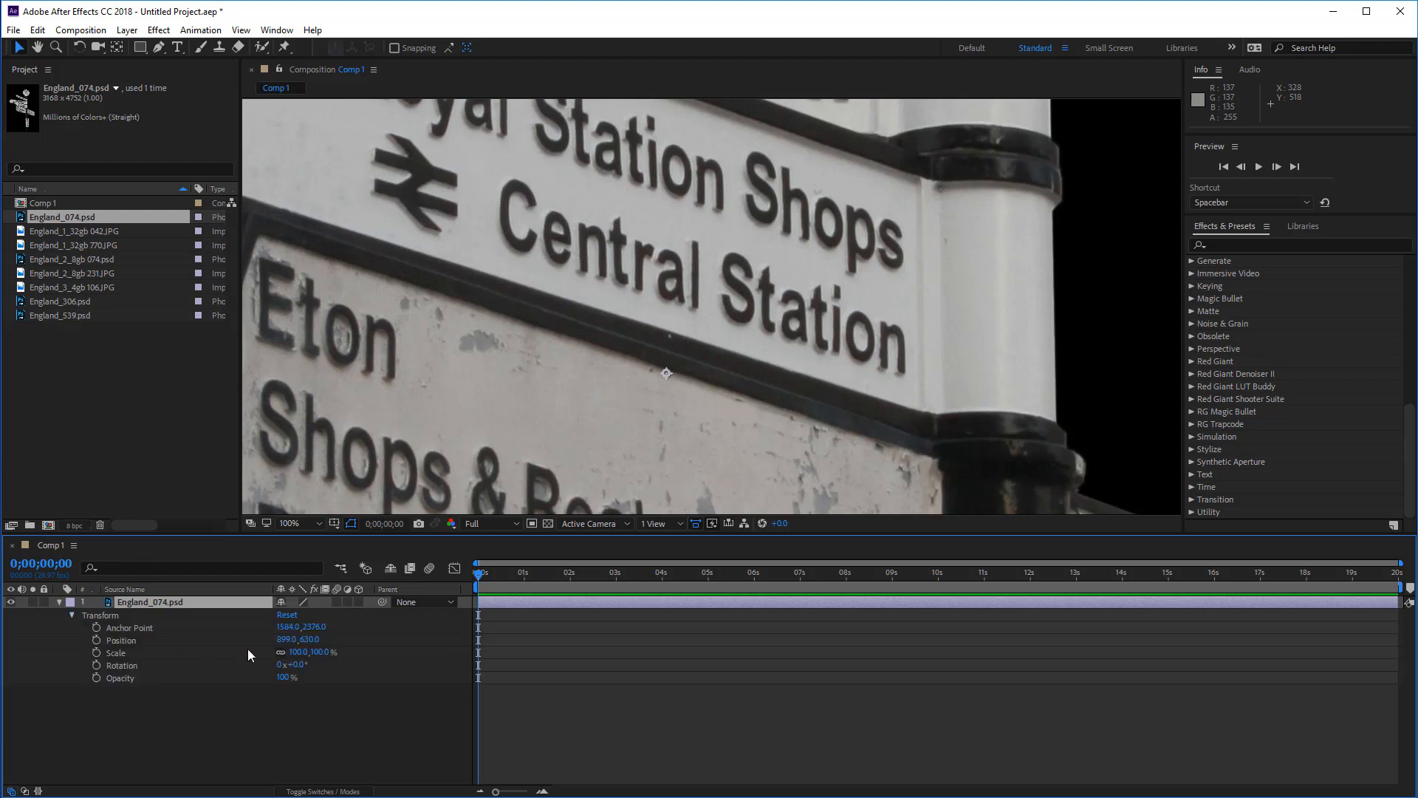
Scale the signpost layer to 24% and move it upward in the frame to about 893, 460
left_click(322, 652)
type("15")
key("Return")
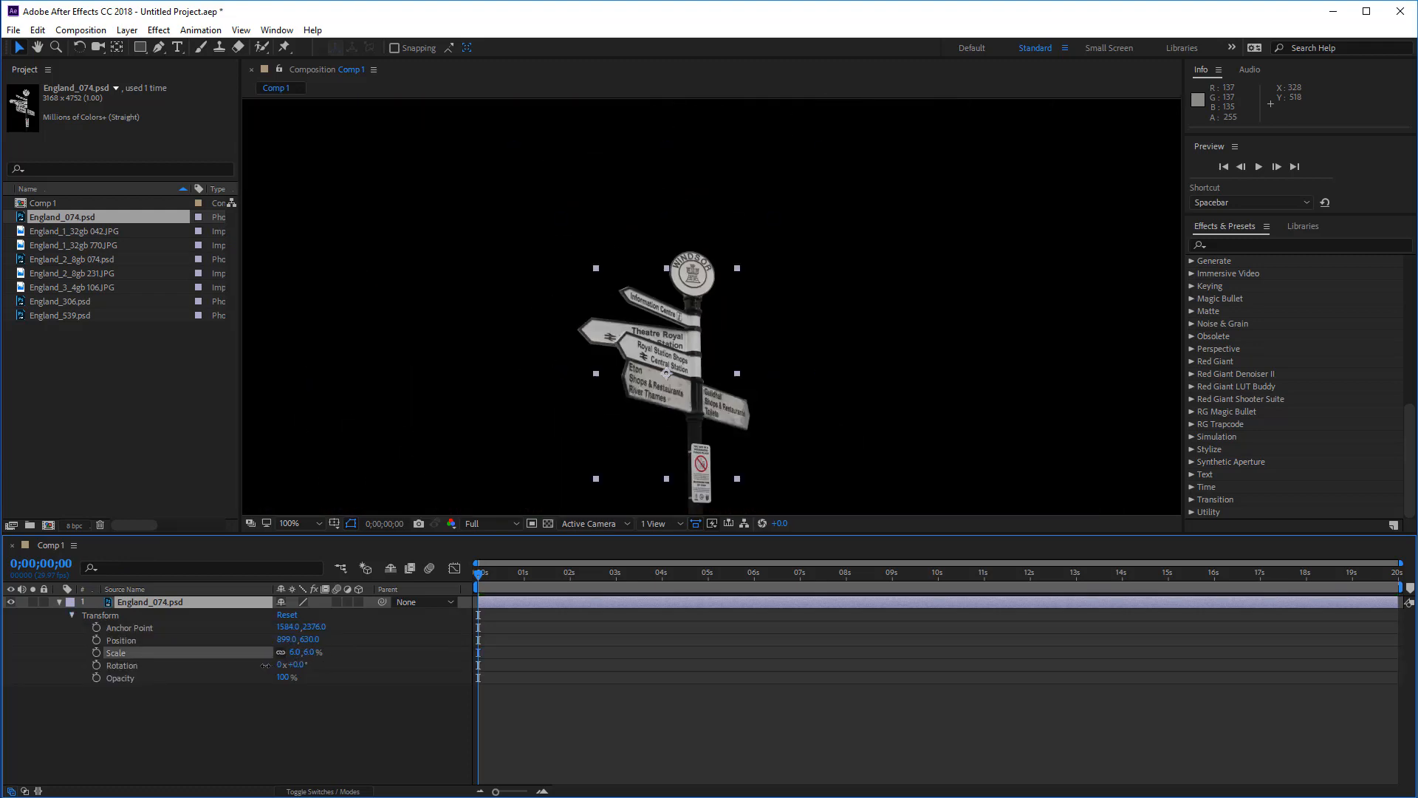
left_click_drag(274, 665, 266, 666)
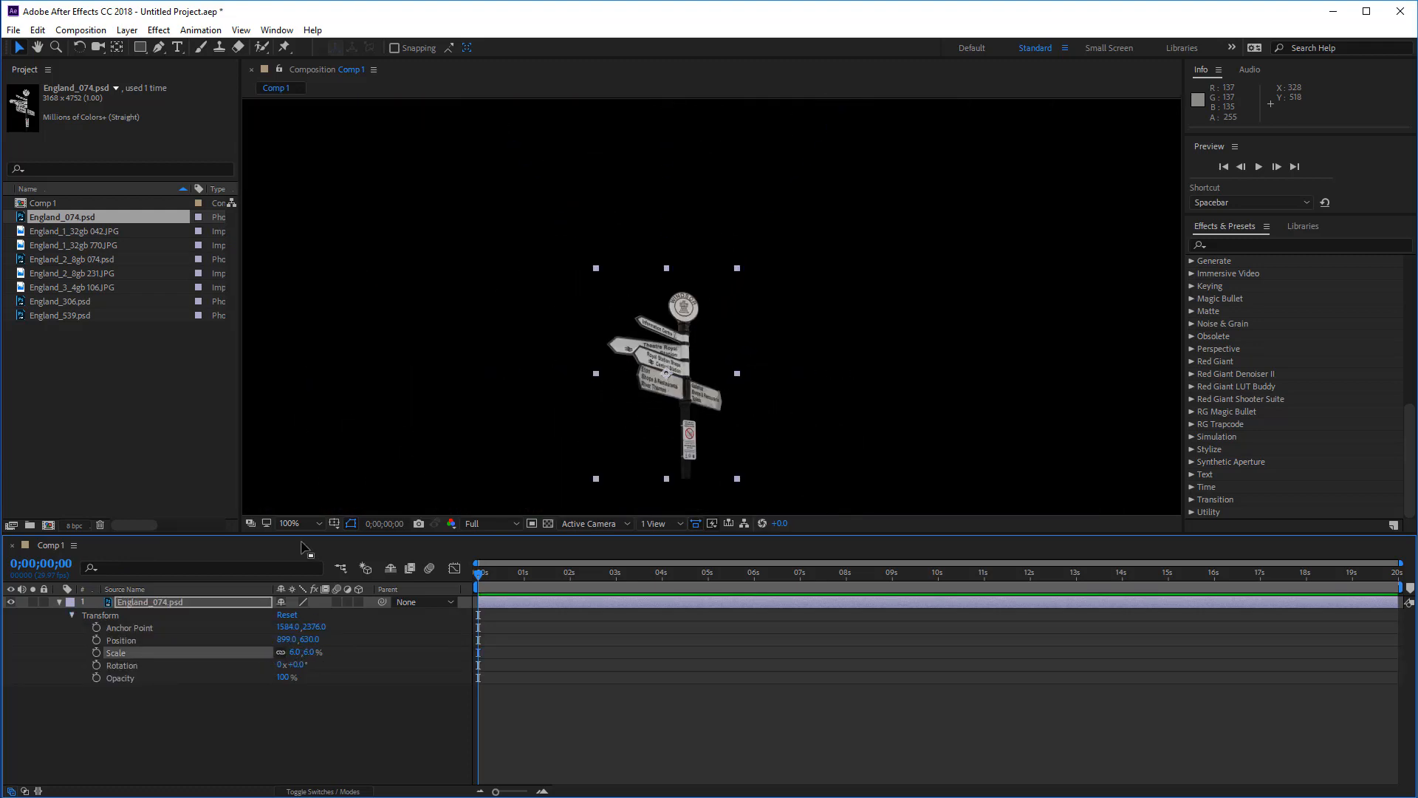
left_click(322, 527)
left_click(318, 555)
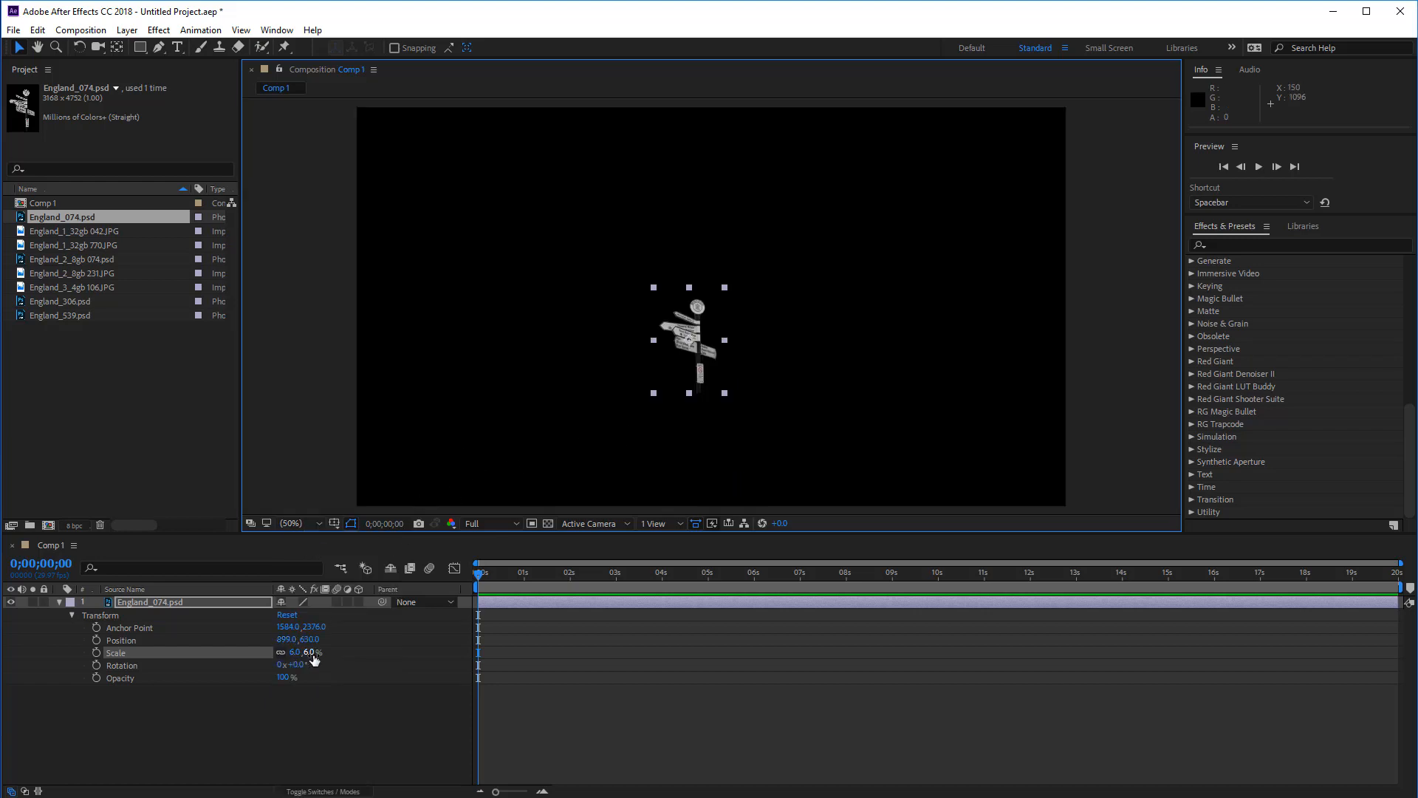
left_click_drag(313, 653, 318, 652)
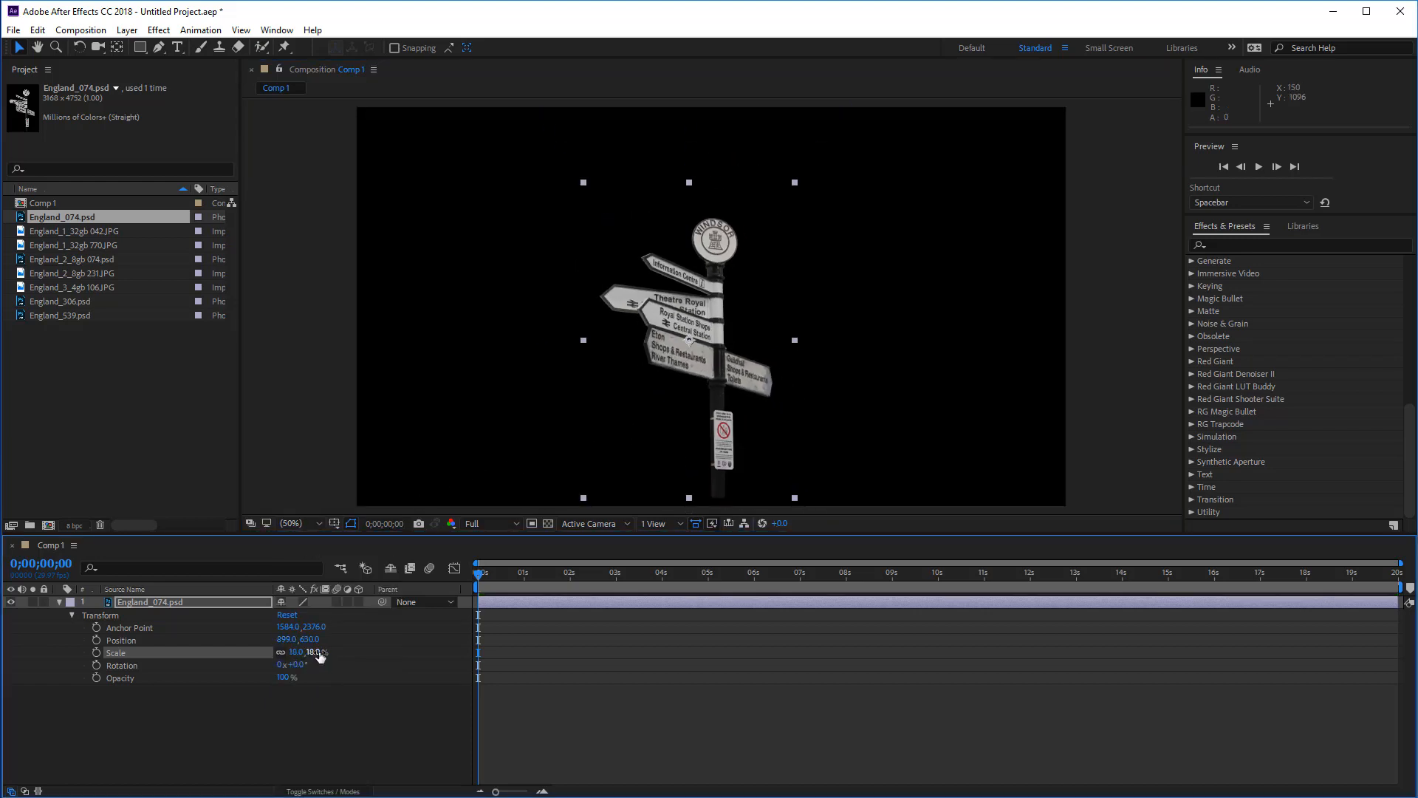
left_click_drag(711, 312, 709, 249)
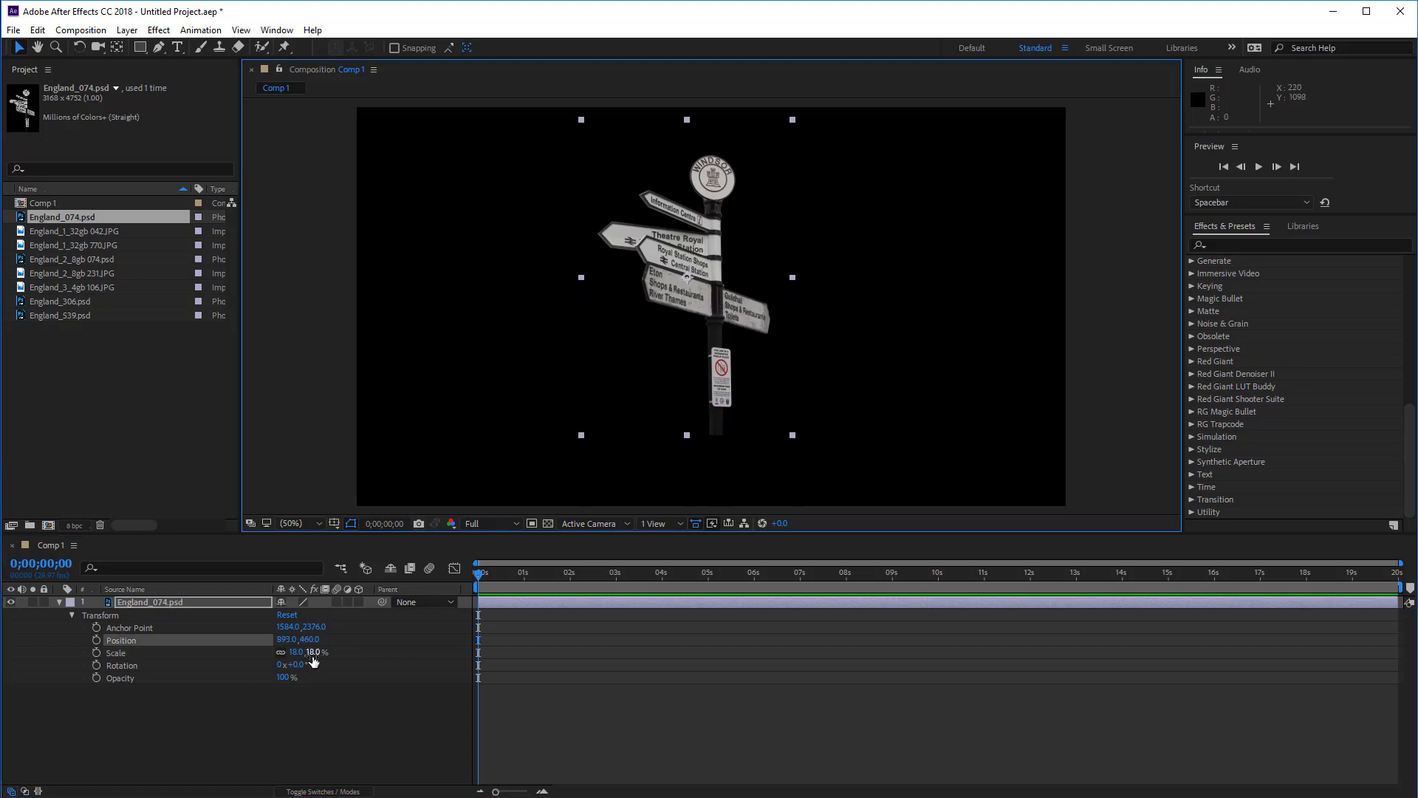
left_click_drag(313, 652, 312, 652)
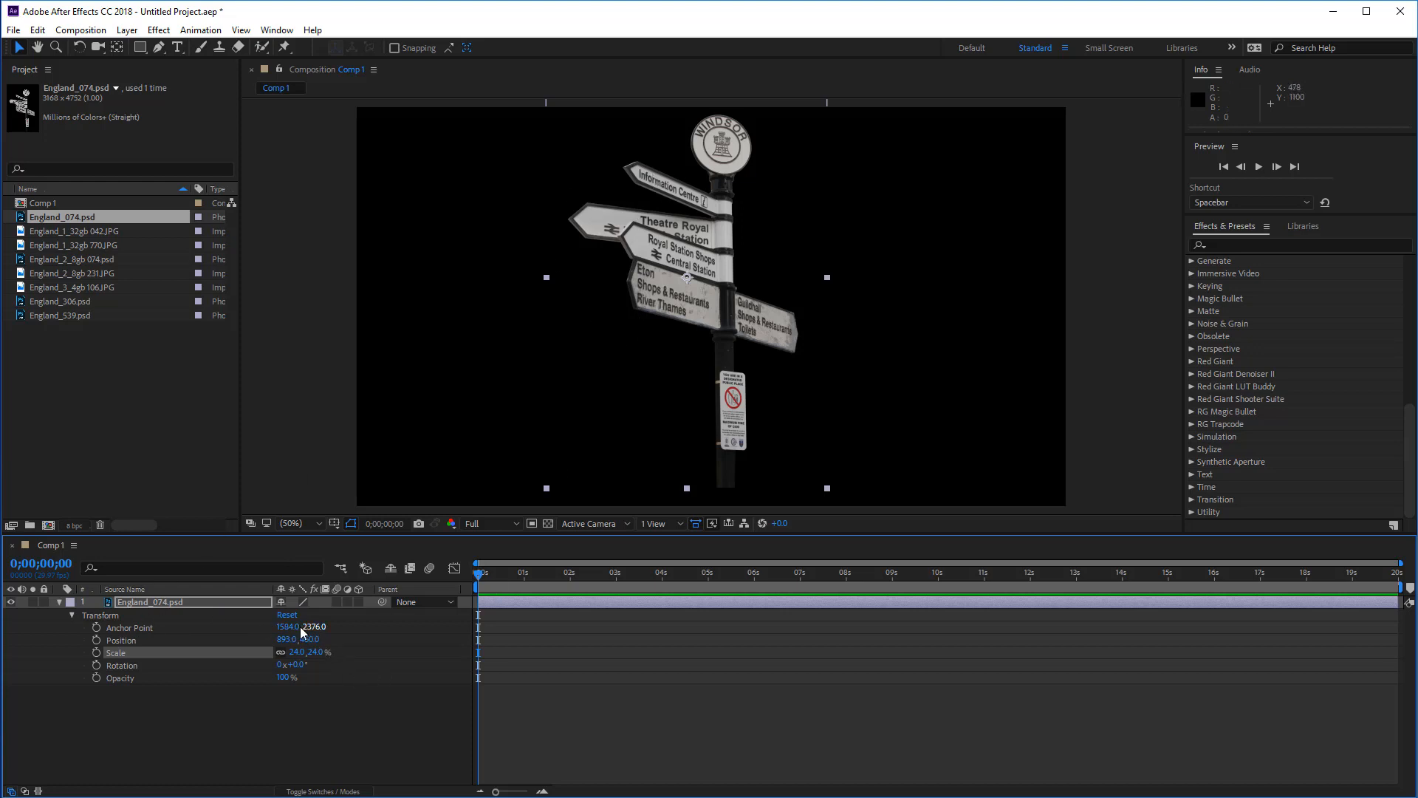
Move the signpost layer's anchor point down to the bottom edge of the image, near the foot of the pole
left_click_drag(311, 629, 303, 626)
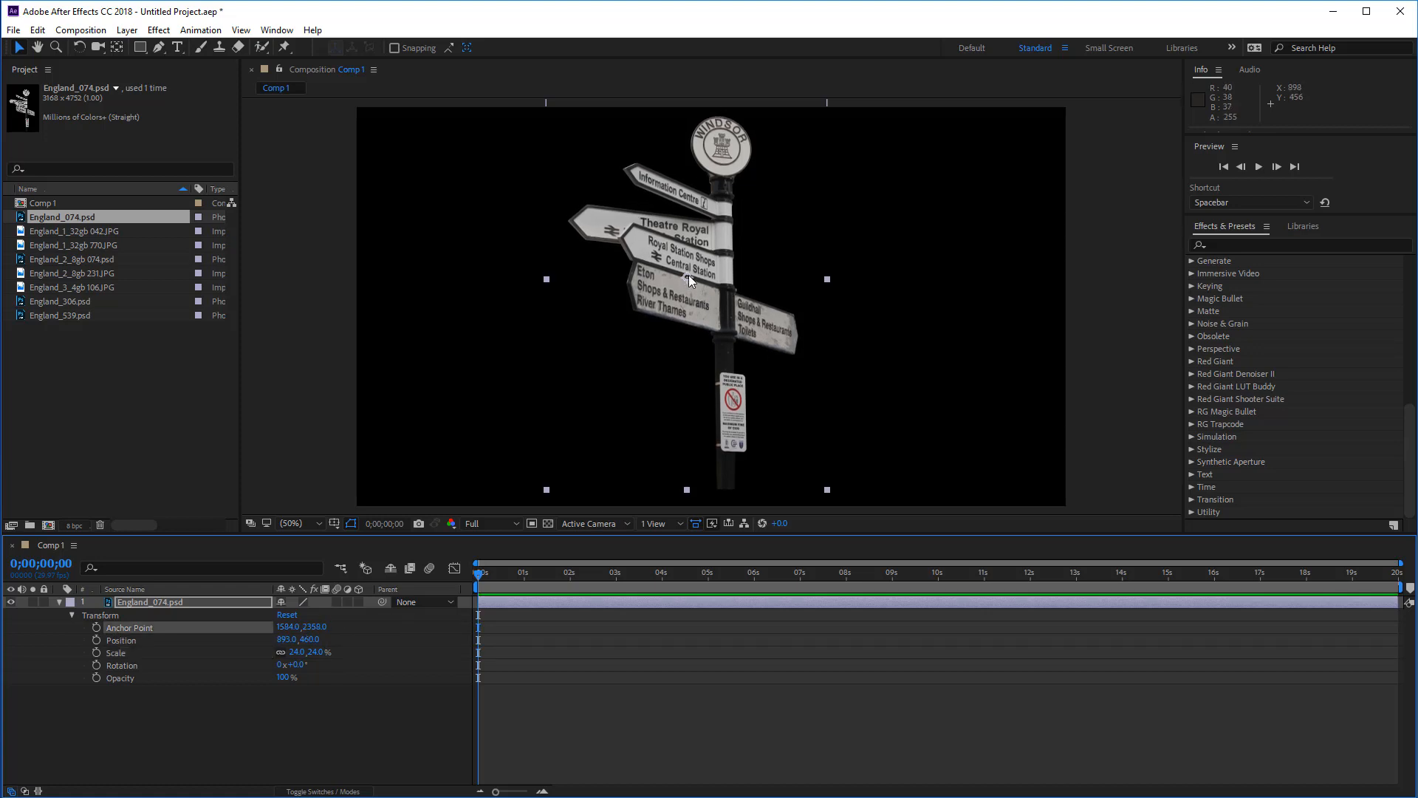
mouse_move(688, 275)
left_mouse_down()
mouse_move(692, 290)
mouse_move(693, 265)
left_mouse_up()
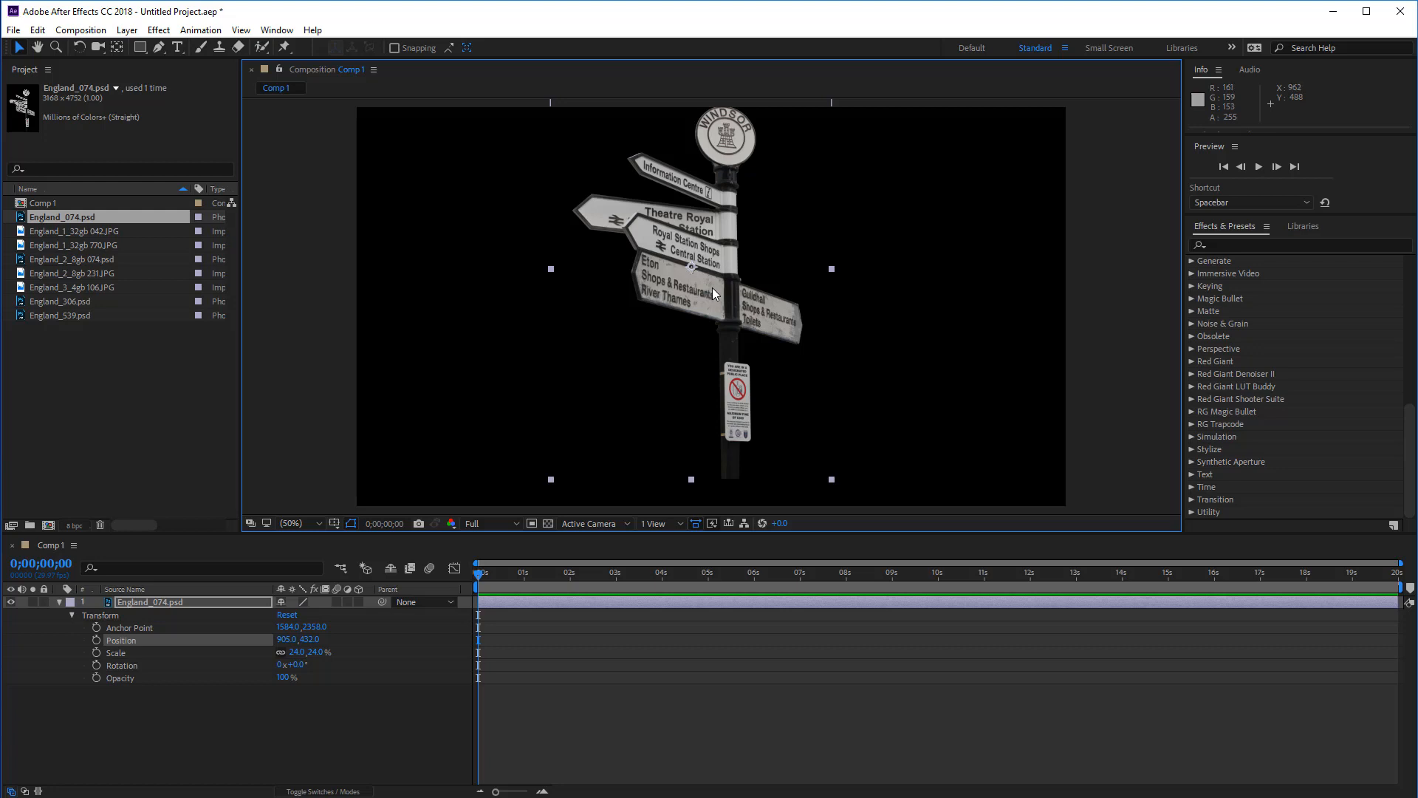
double_click(713, 288)
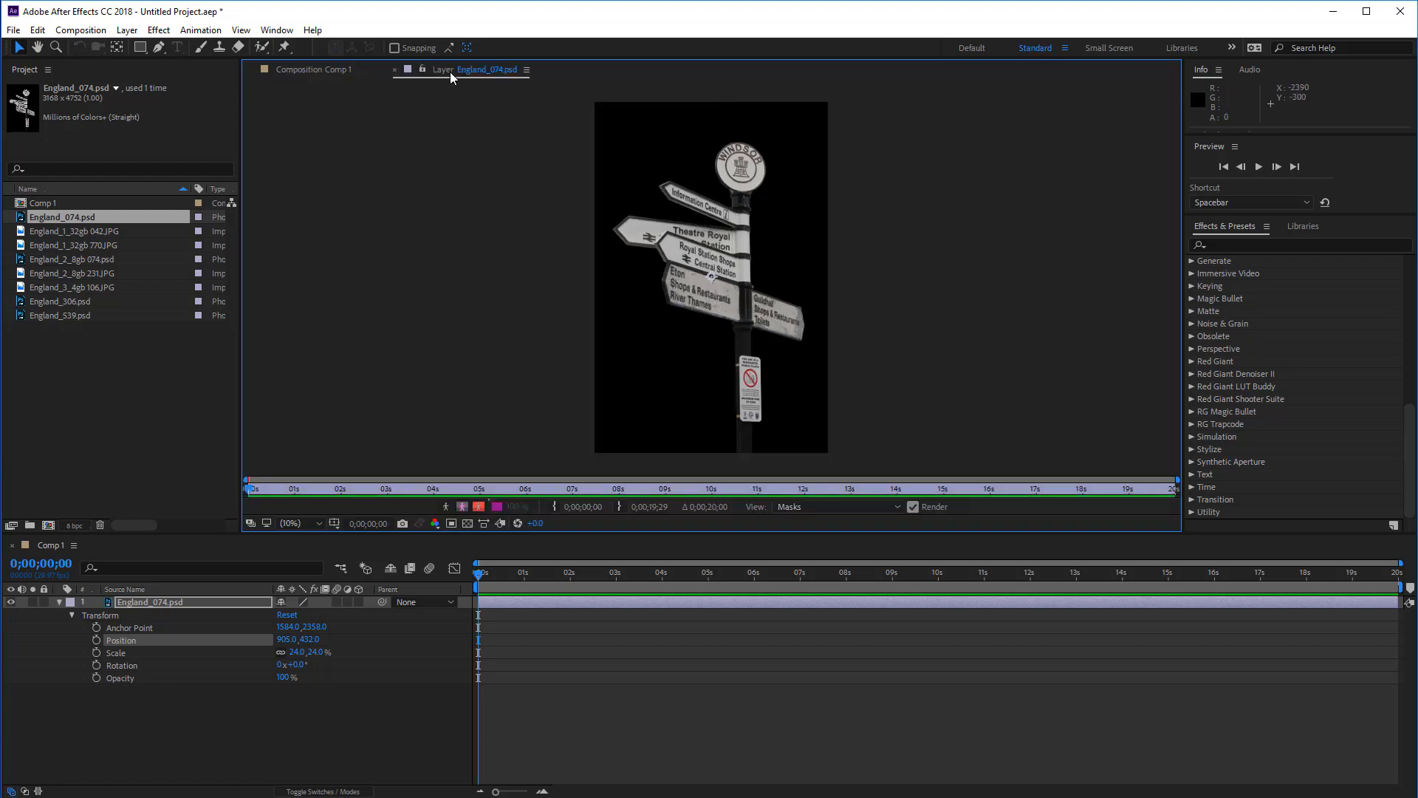
left_click_drag(712, 278, 719, 453)
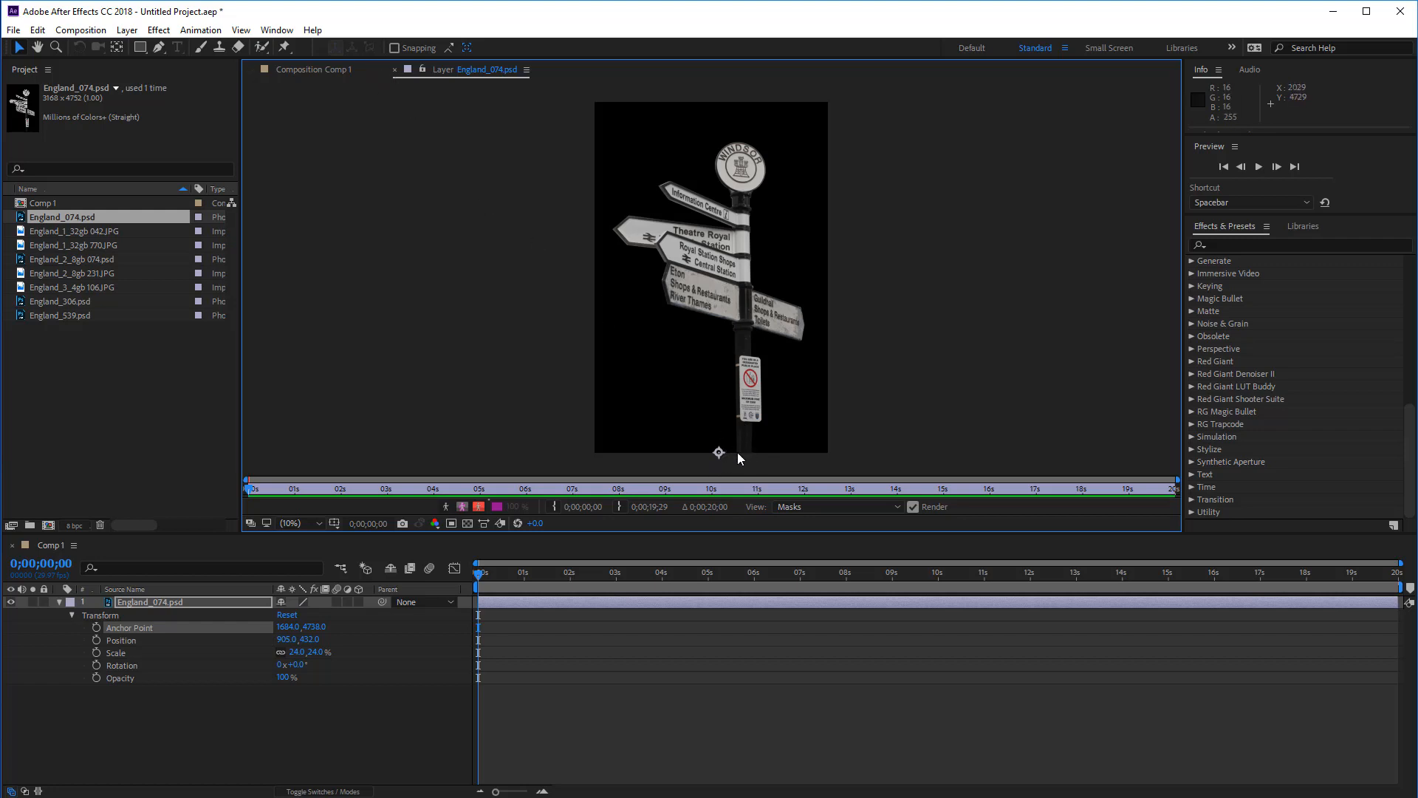
Reposition the signpost in the composition to about 949, 1008 so the whole image fits within the frame
left_click(395, 70)
left_click_drag(687, 266, 700, 478)
left_click_drag(744, 421, 748, 423)
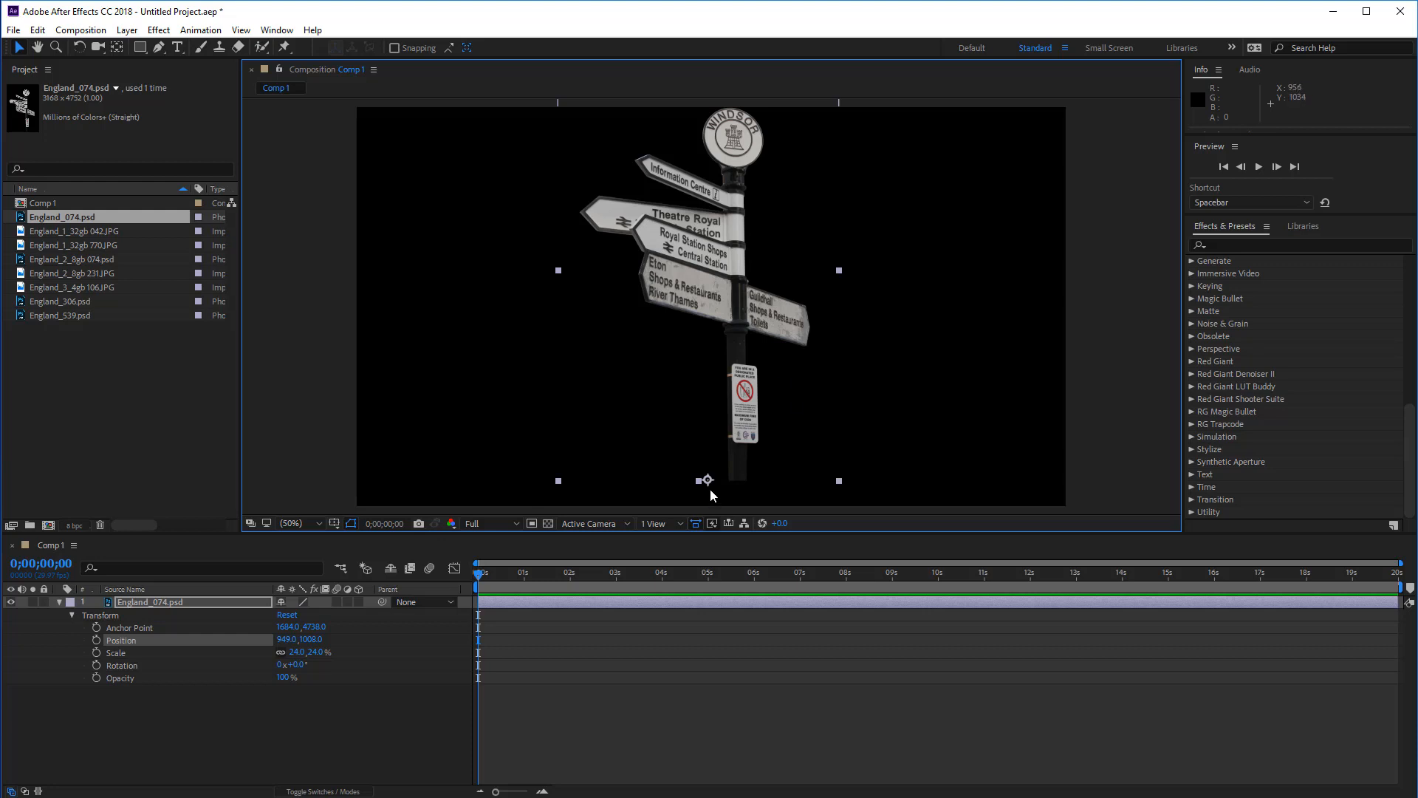
Make the signpost a 3D layer and lay it flat by setting its X Rotation to -90°
left_click(359, 601)
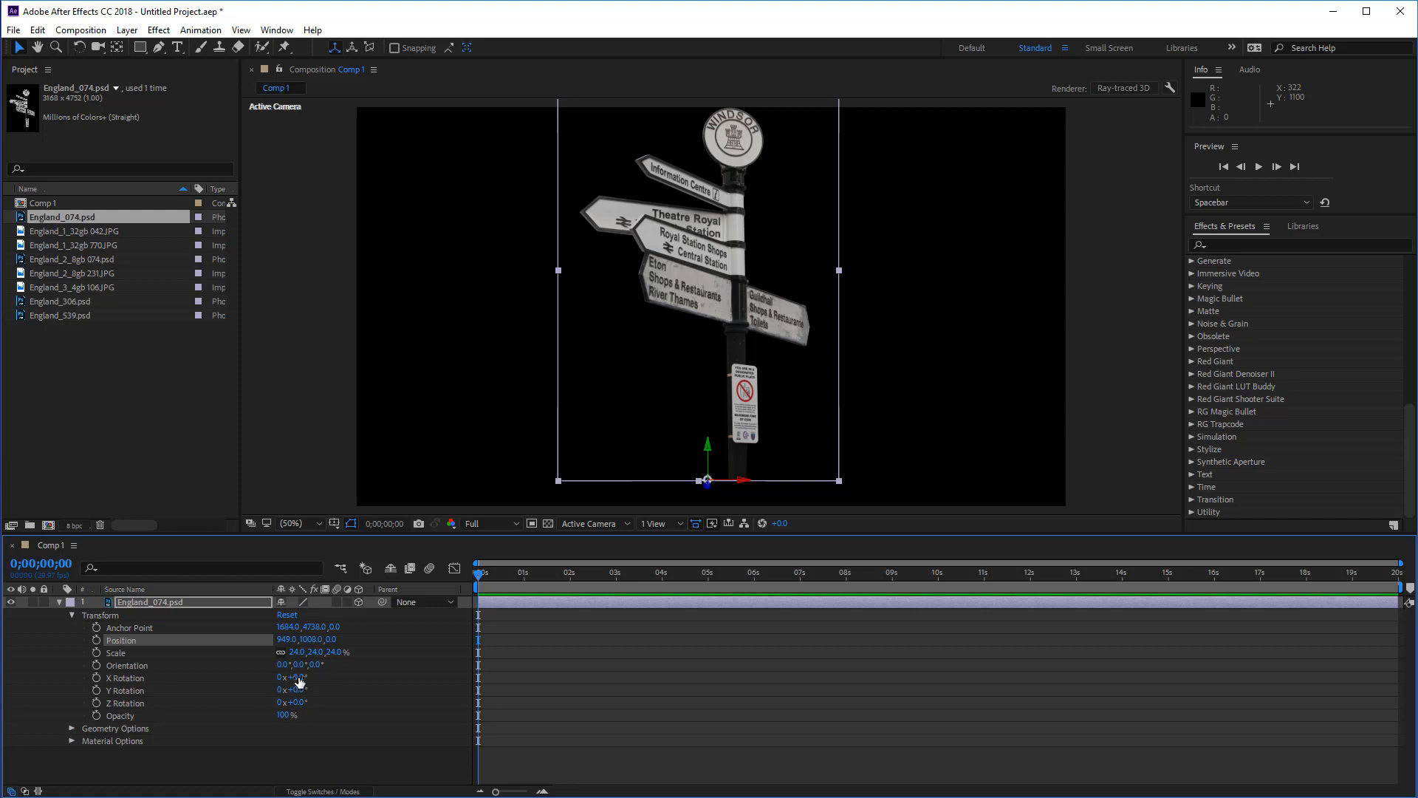
left_click_drag(298, 681, 251, 692)
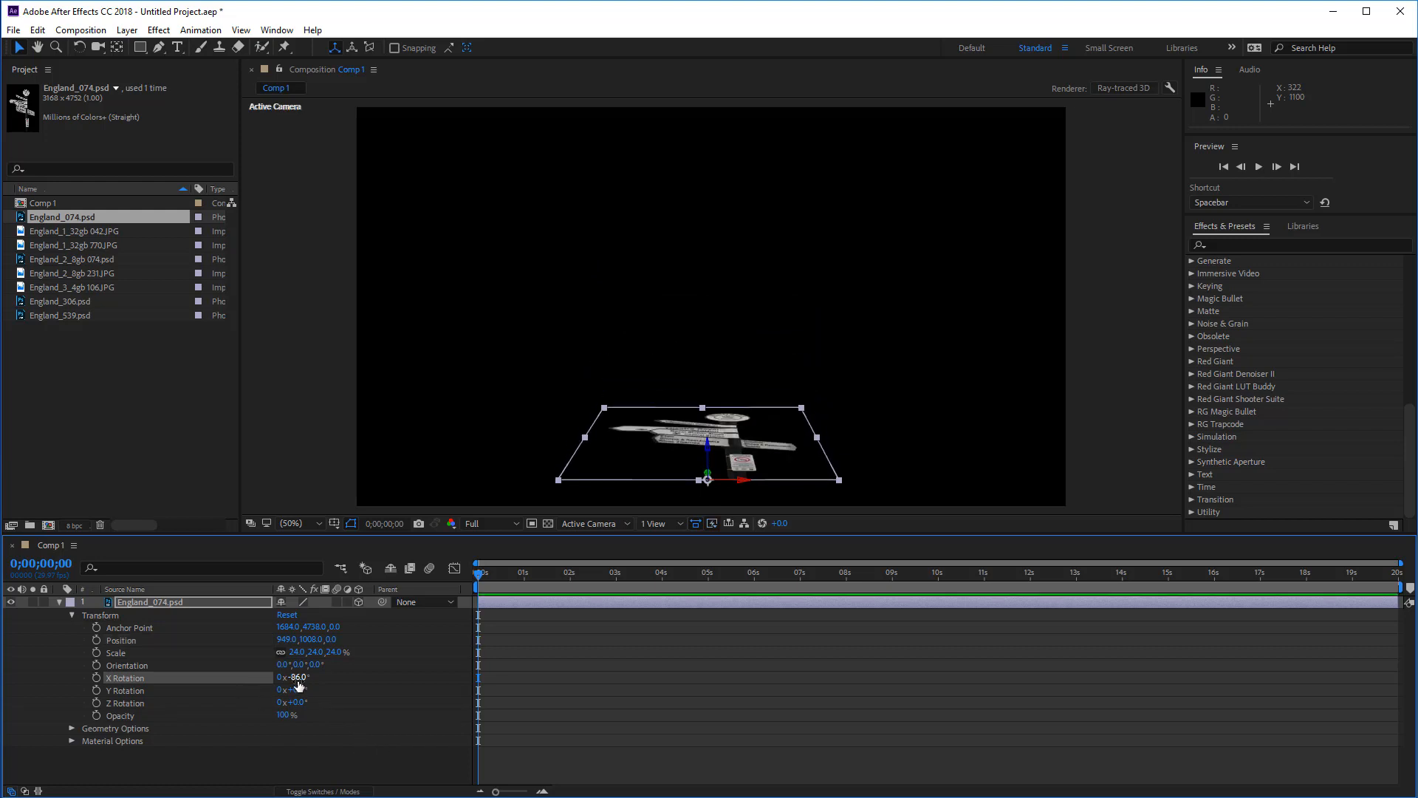
left_click(298, 679)
type("-90")
key("Return")
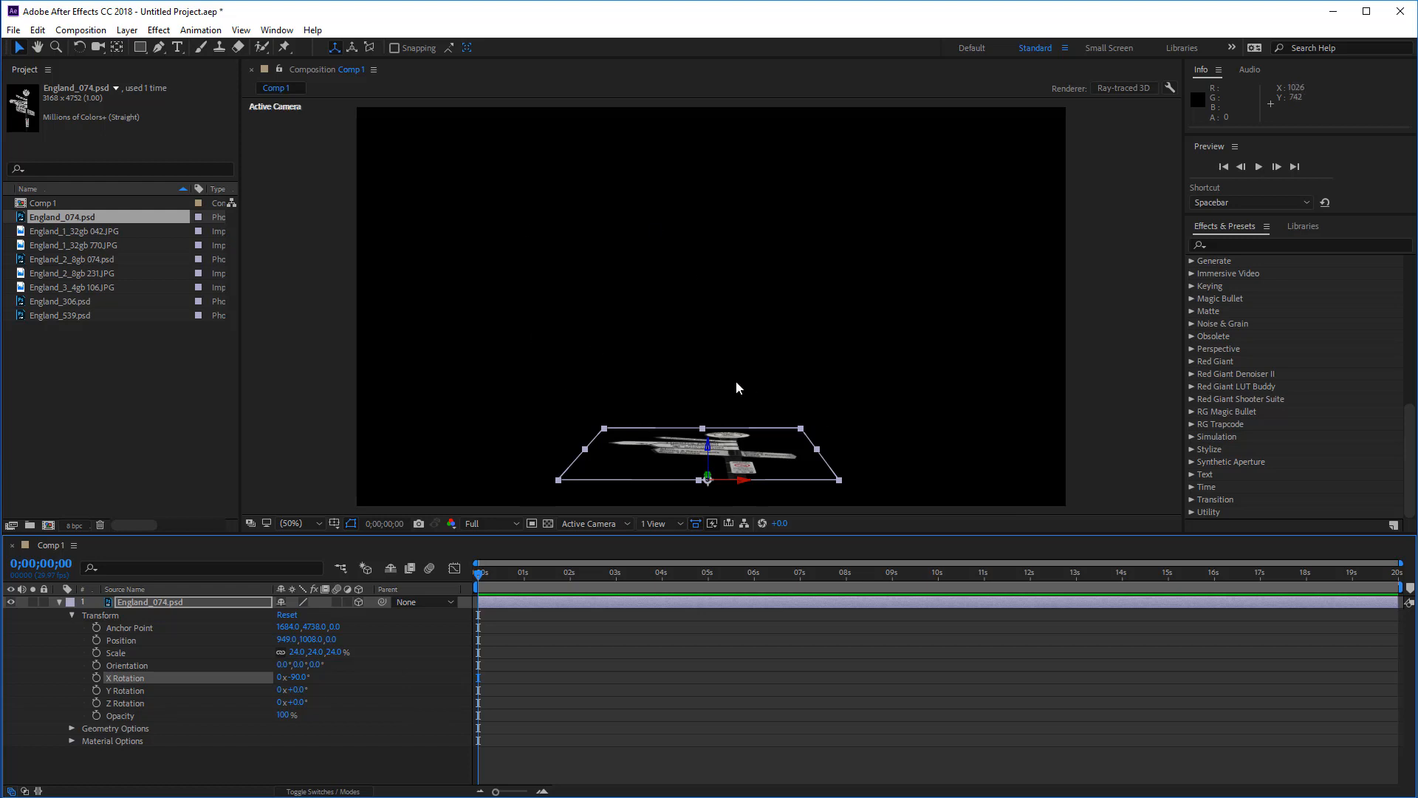
Start animating the signpost's X Rotation with a keyframe at 0;00;00;10
left_click_drag(478, 576, 494, 583)
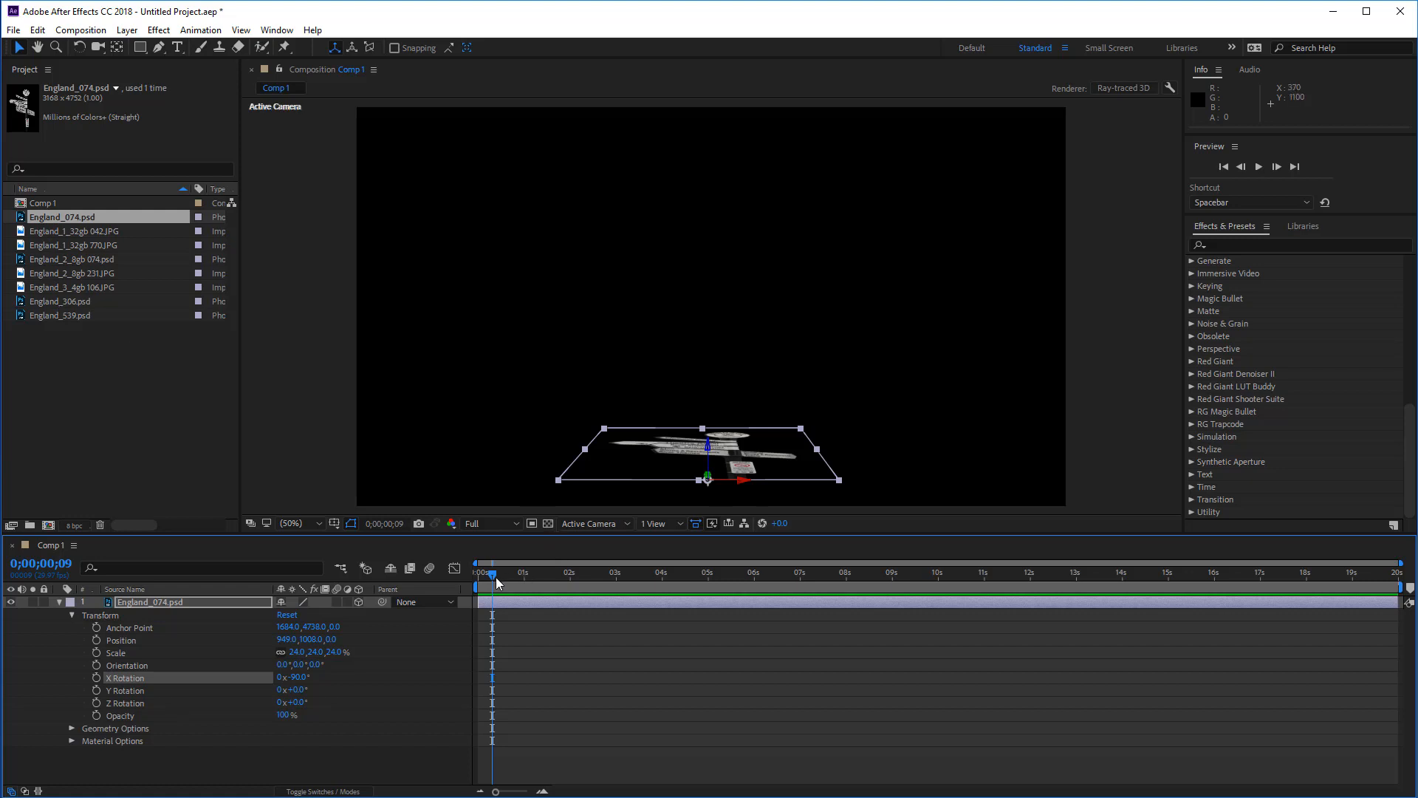
left_click_drag(497, 579, 489, 579)
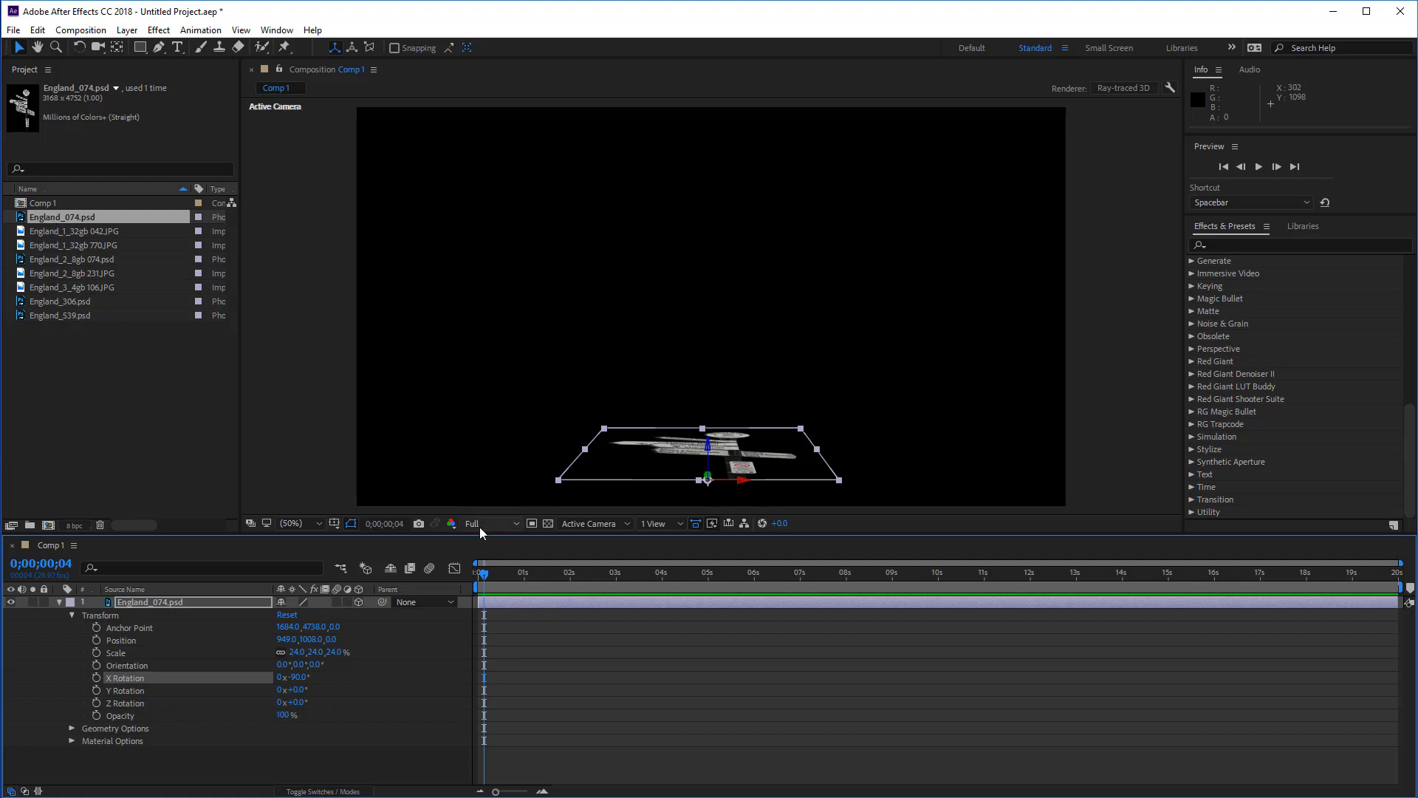
left_click_drag(484, 577, 493, 574)
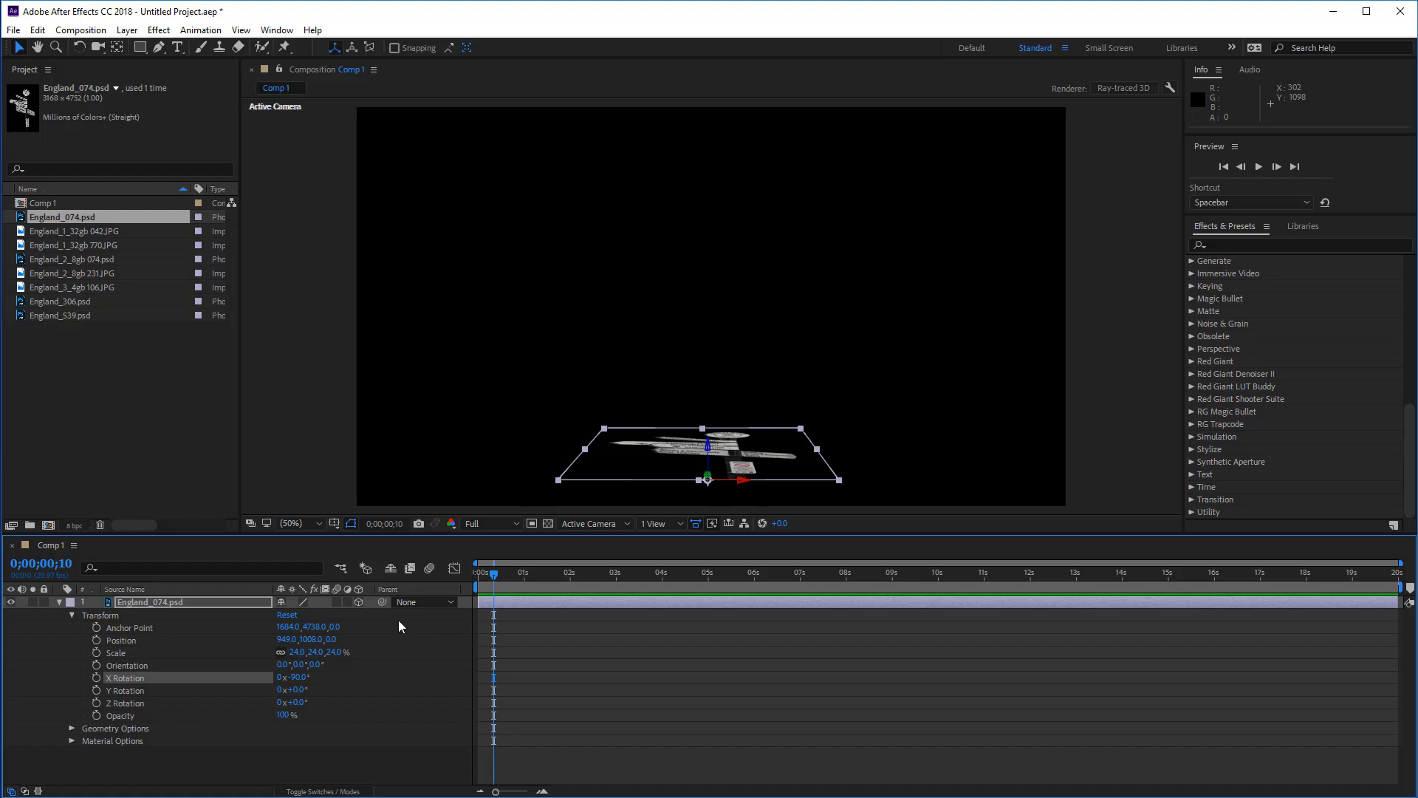
left_click(97, 678)
Stand the signpost upright by keyframing its X Rotation to 0° at 0;00;00;20
left_click_drag(501, 572, 508, 576)
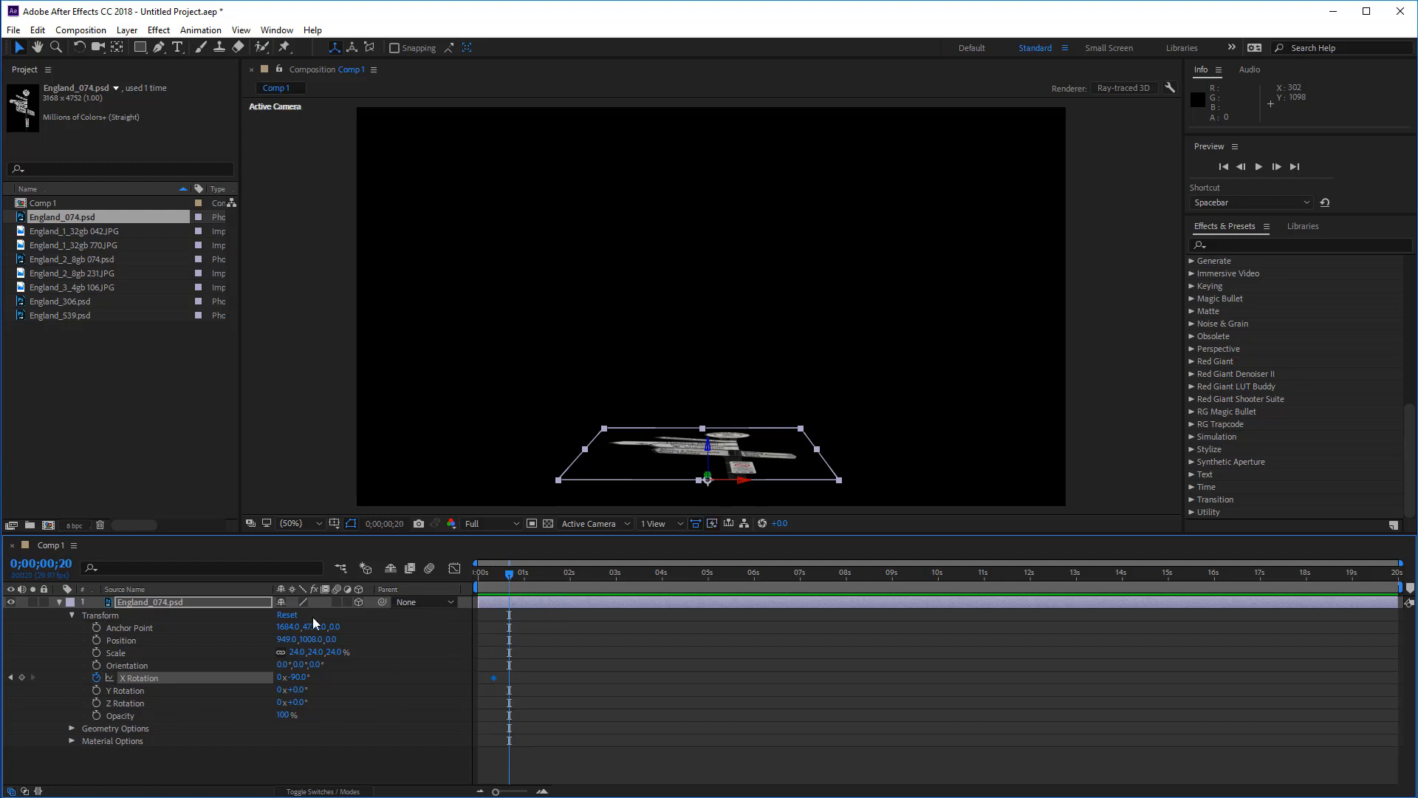
left_click(297, 677)
type("0")
key("Return")
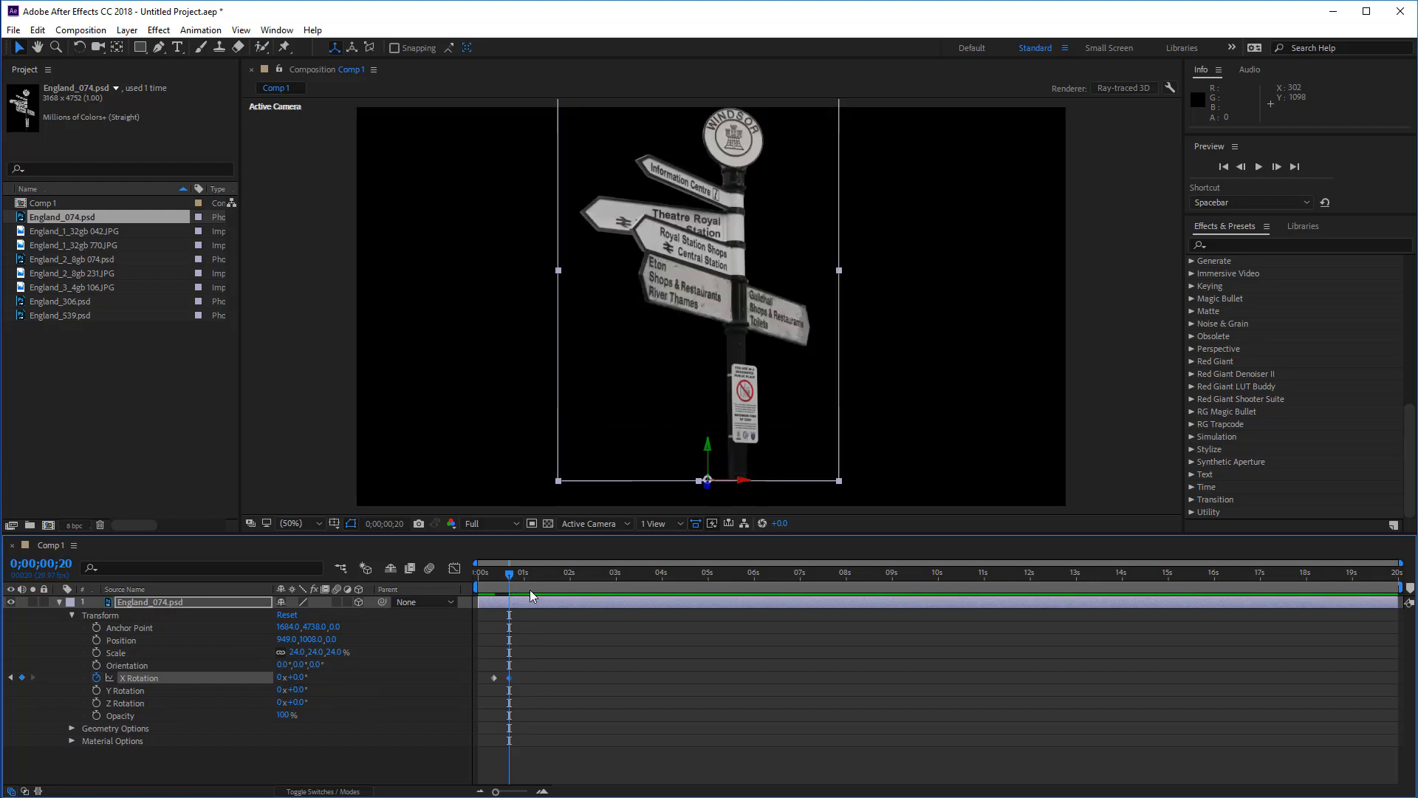
Lower the signpost slightly to a Y position of 1029 and move the current time to 0;00;00;26
mouse_move(509, 574)
left_mouse_down()
mouse_move(463, 587)
mouse_move(514, 578)
left_mouse_up()
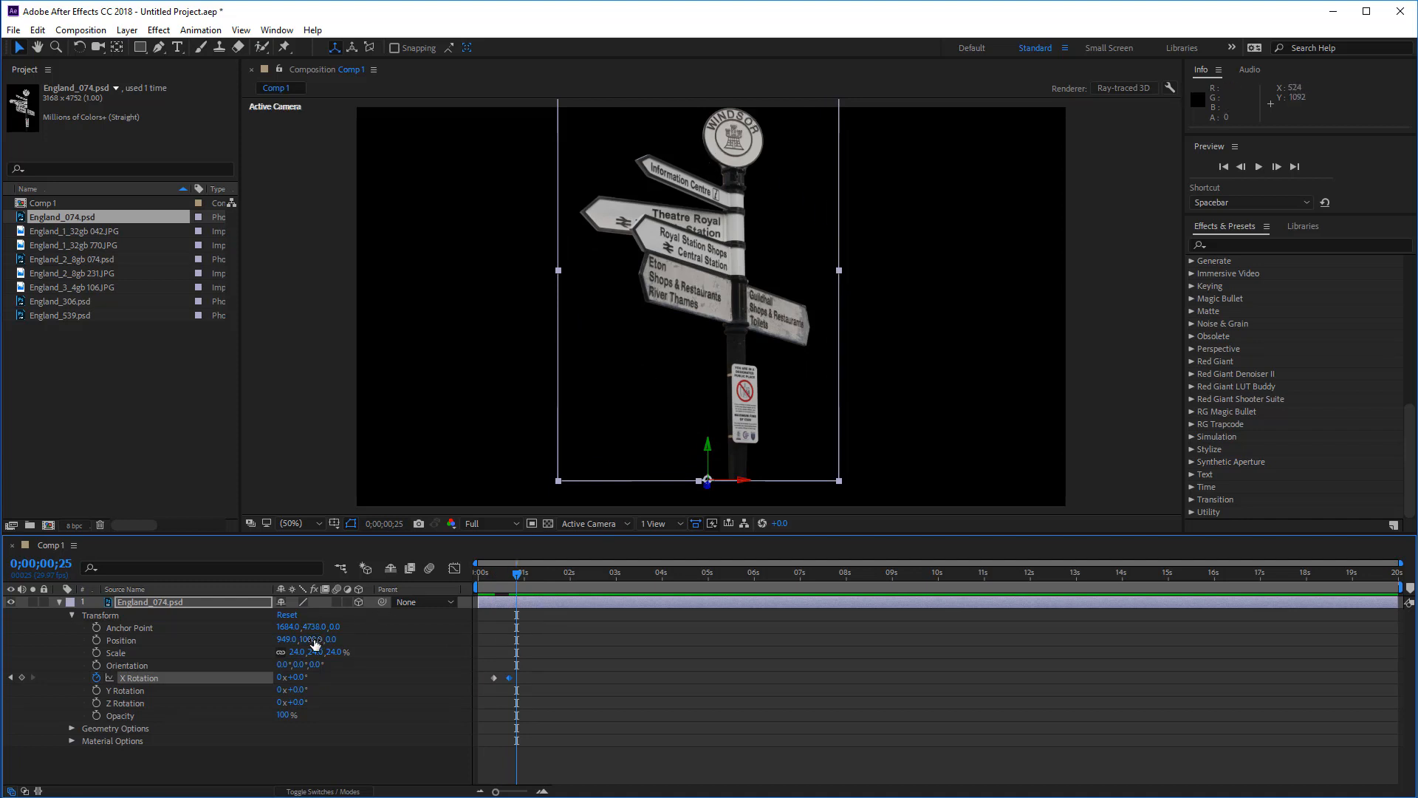
left_click_drag(312, 638, 332, 639)
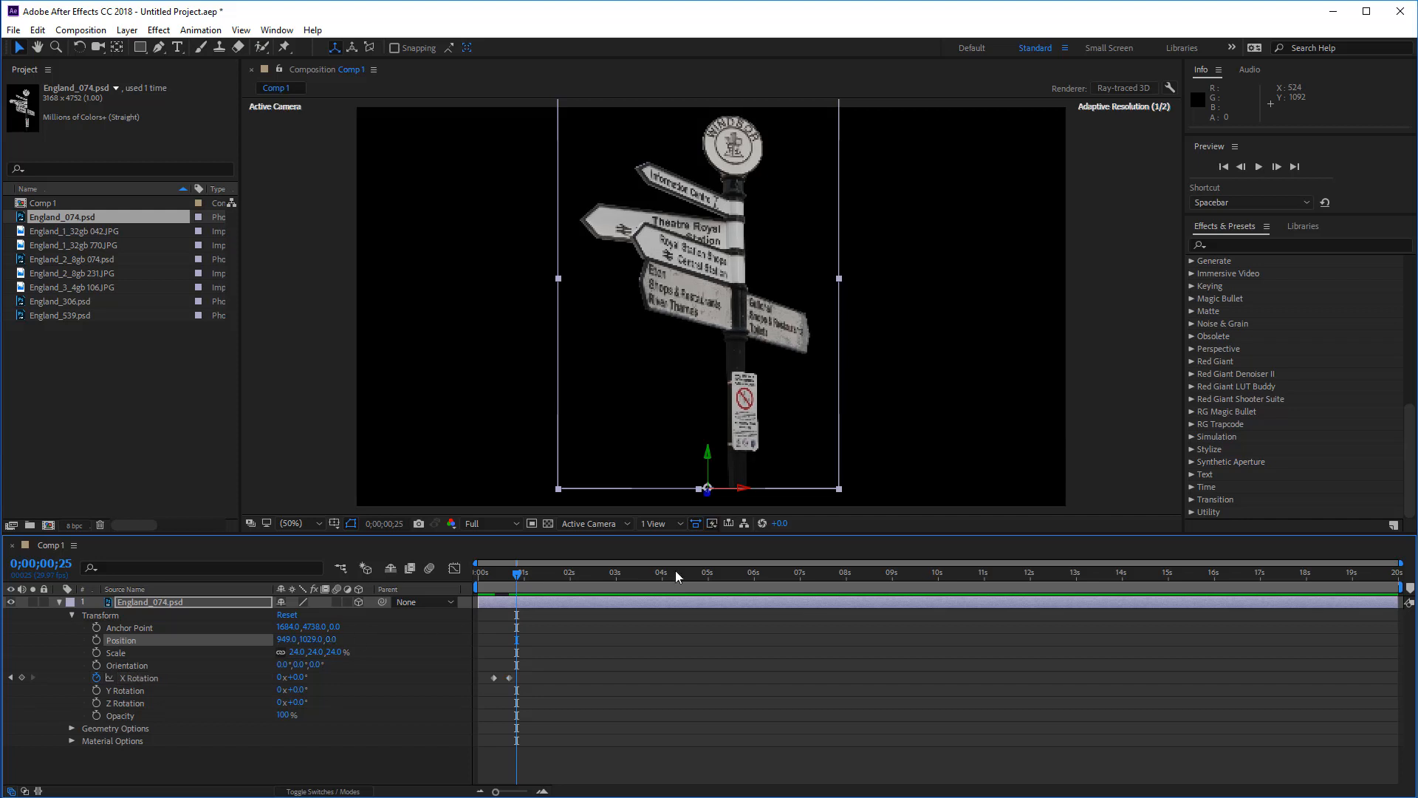
left_click_drag(517, 574, 523, 630)
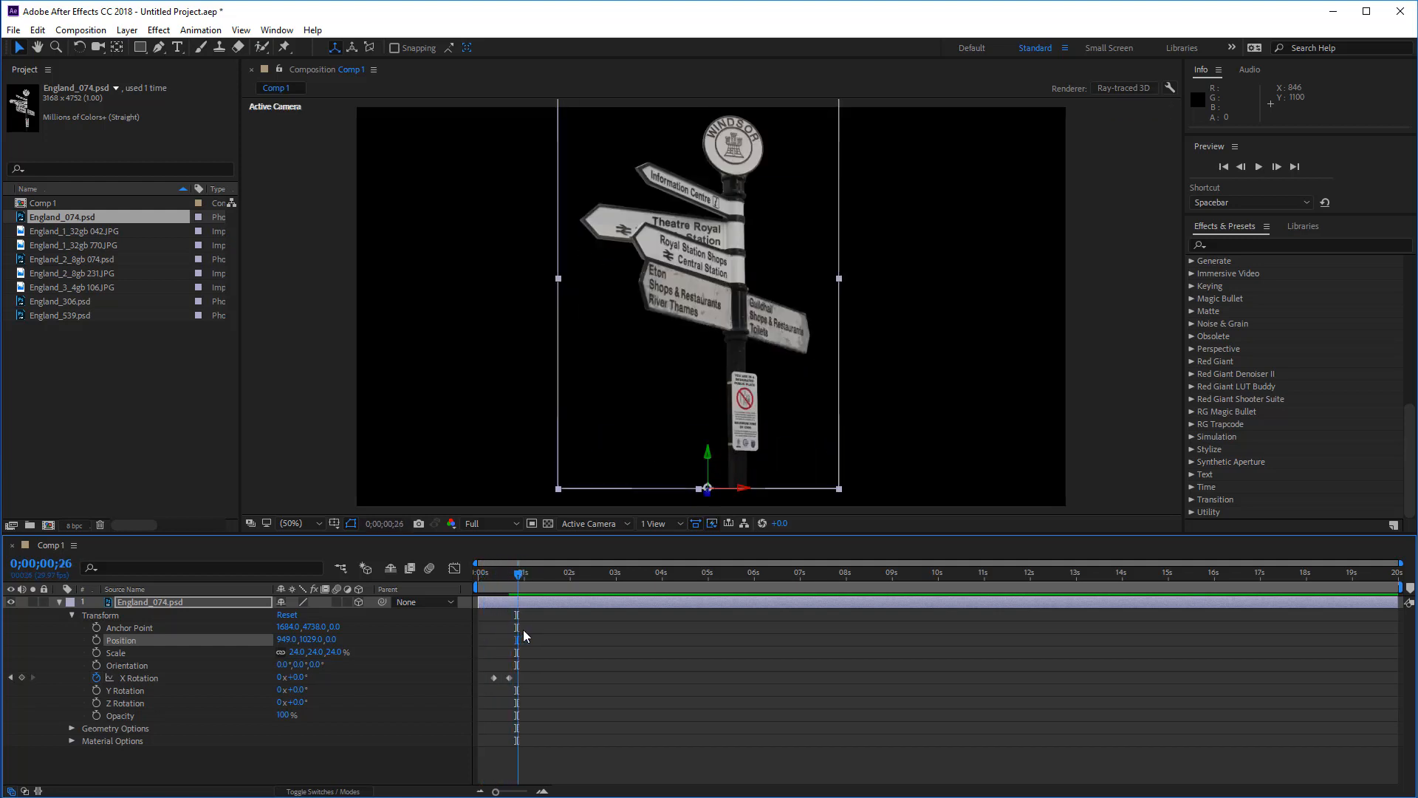
Collapse the signpost layer's properties and rename the composition Comp 1 as pic1
left_click(61, 602)
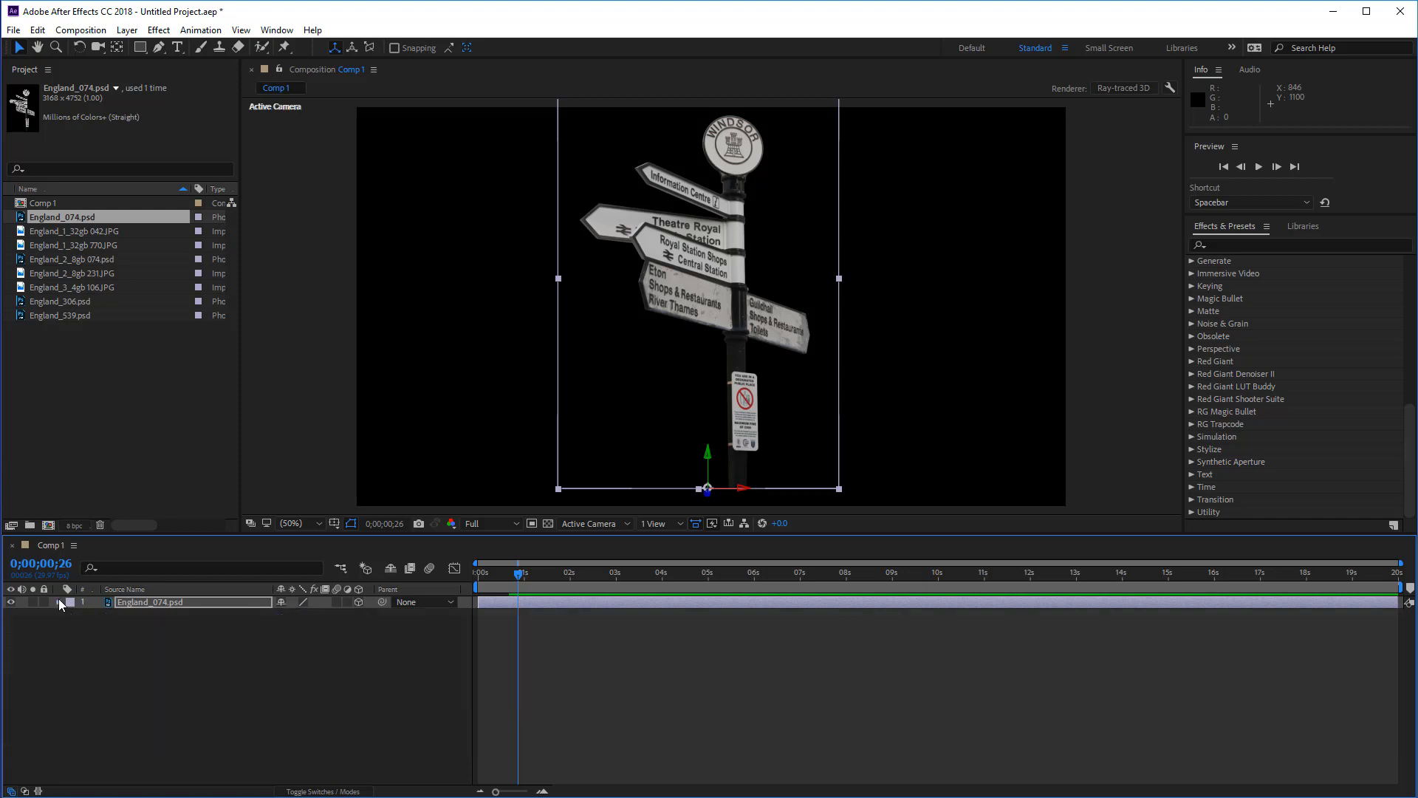
left_click(44, 204)
right_click(44, 204)
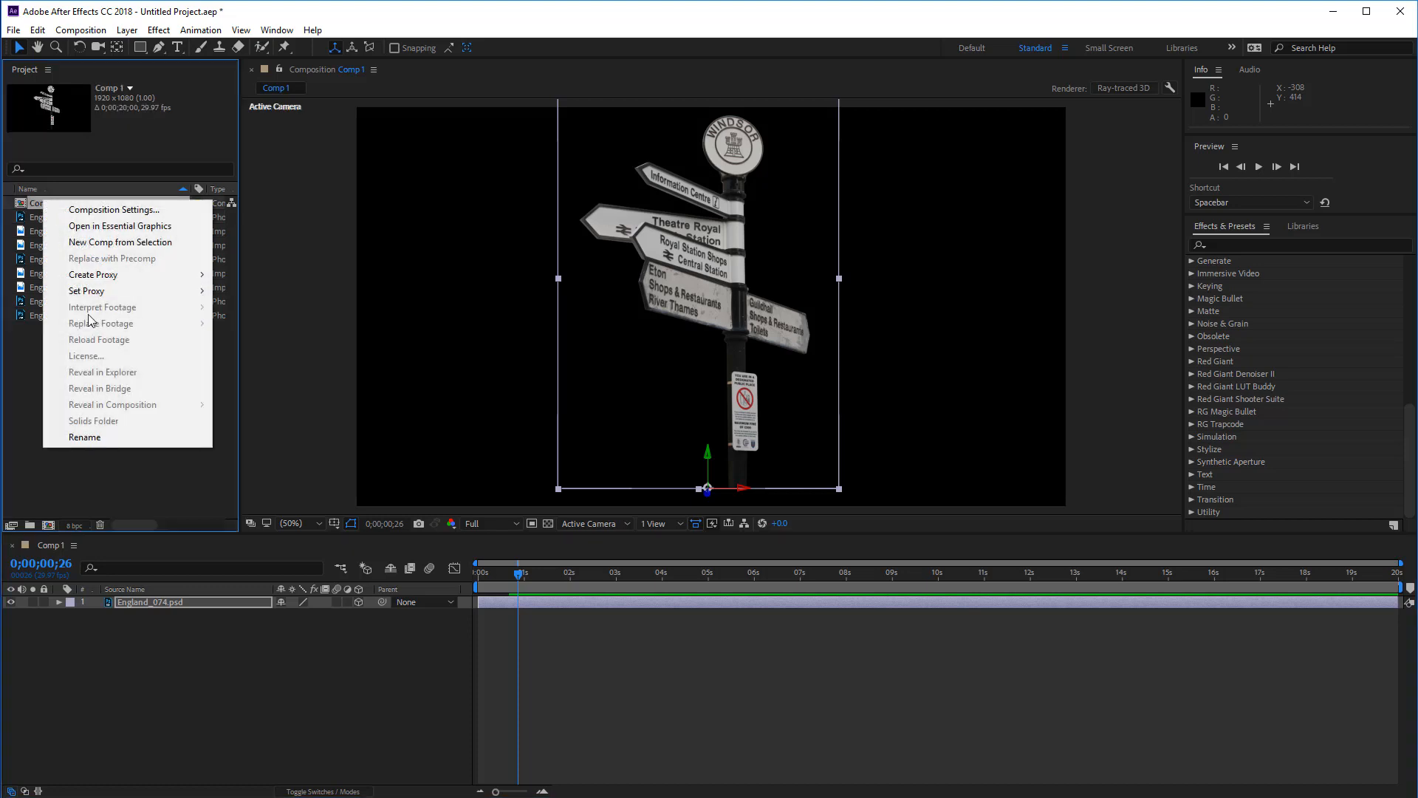
left_click(88, 437)
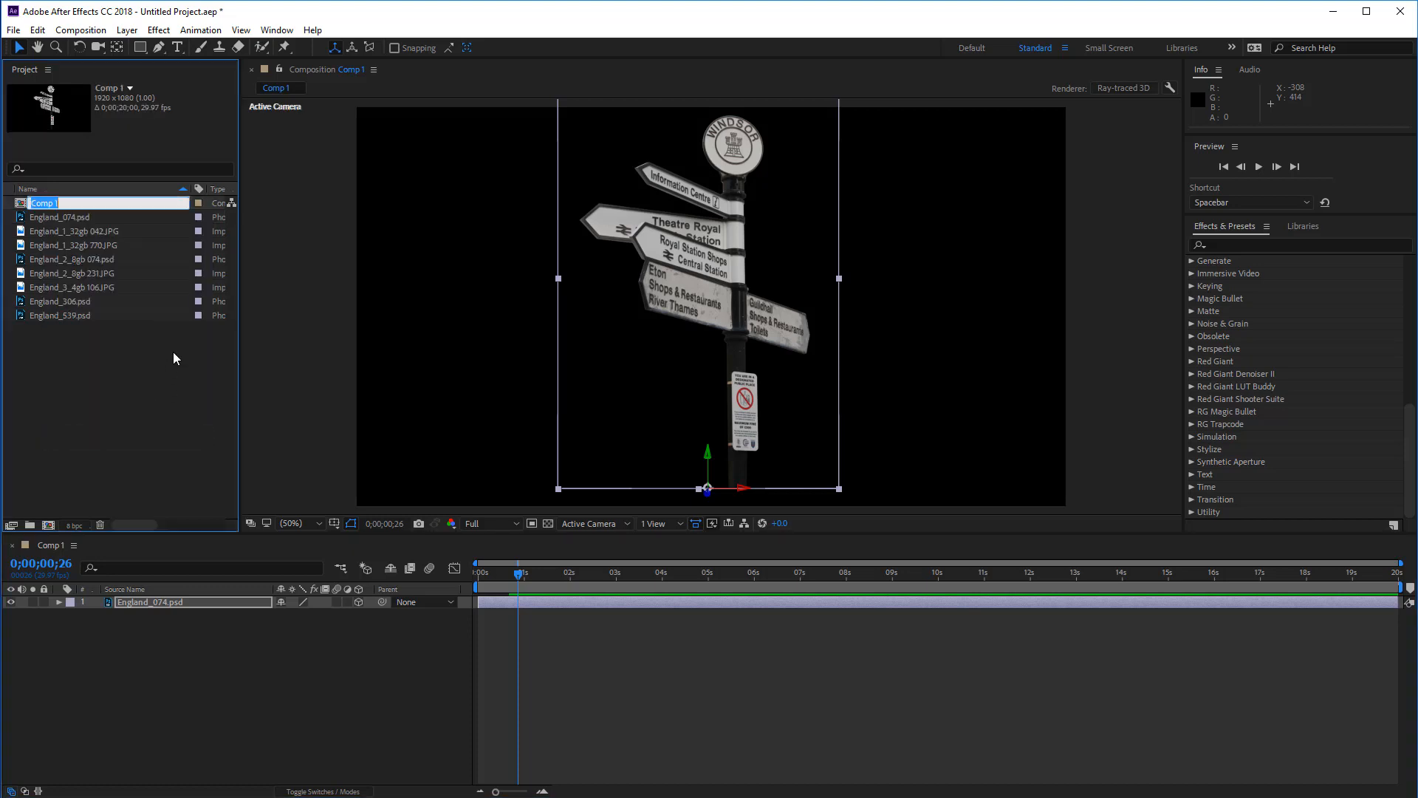
type("pic1")
key("Return")
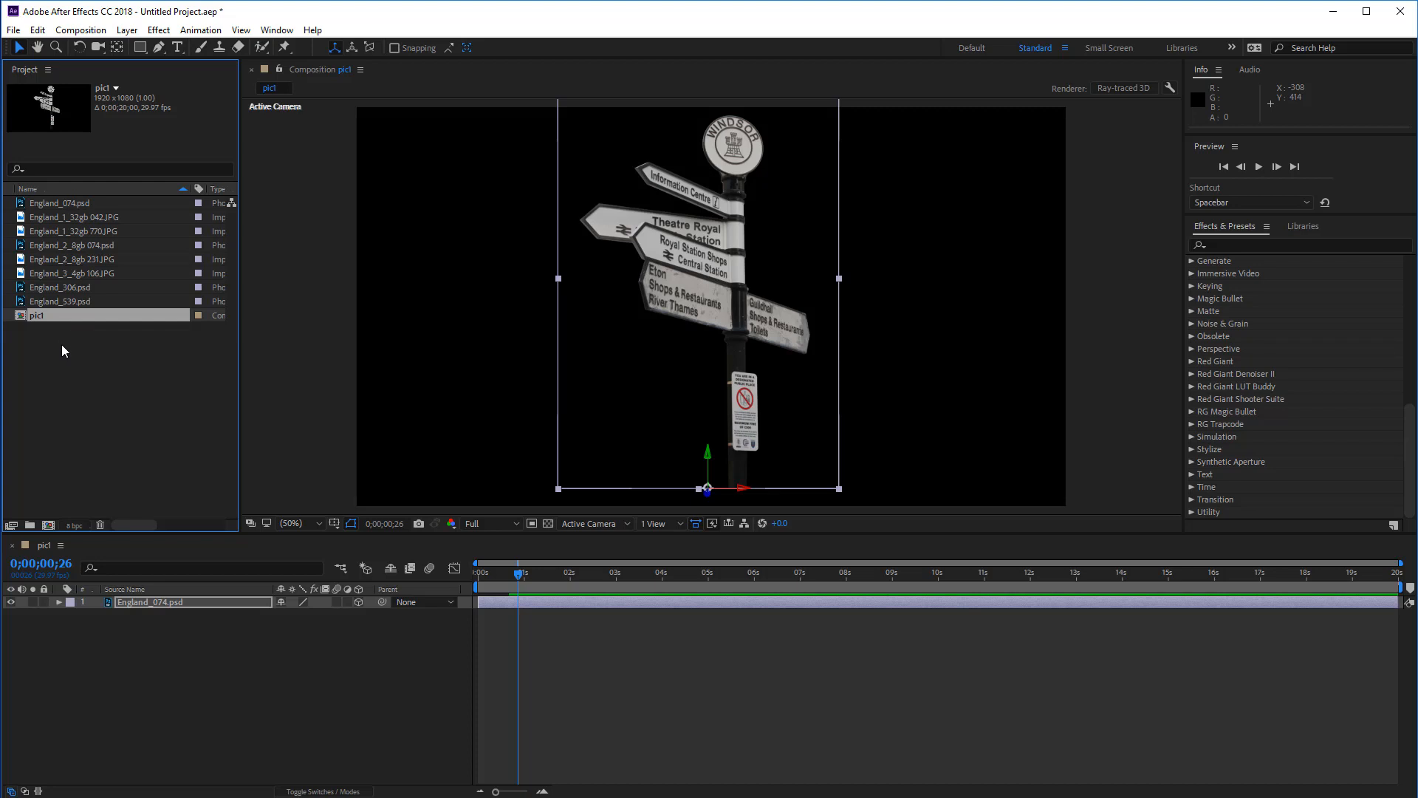
Create a new composition named pic2 with the HDTV 1080 29.97 preset and a 20-second duration
left_click(52, 218)
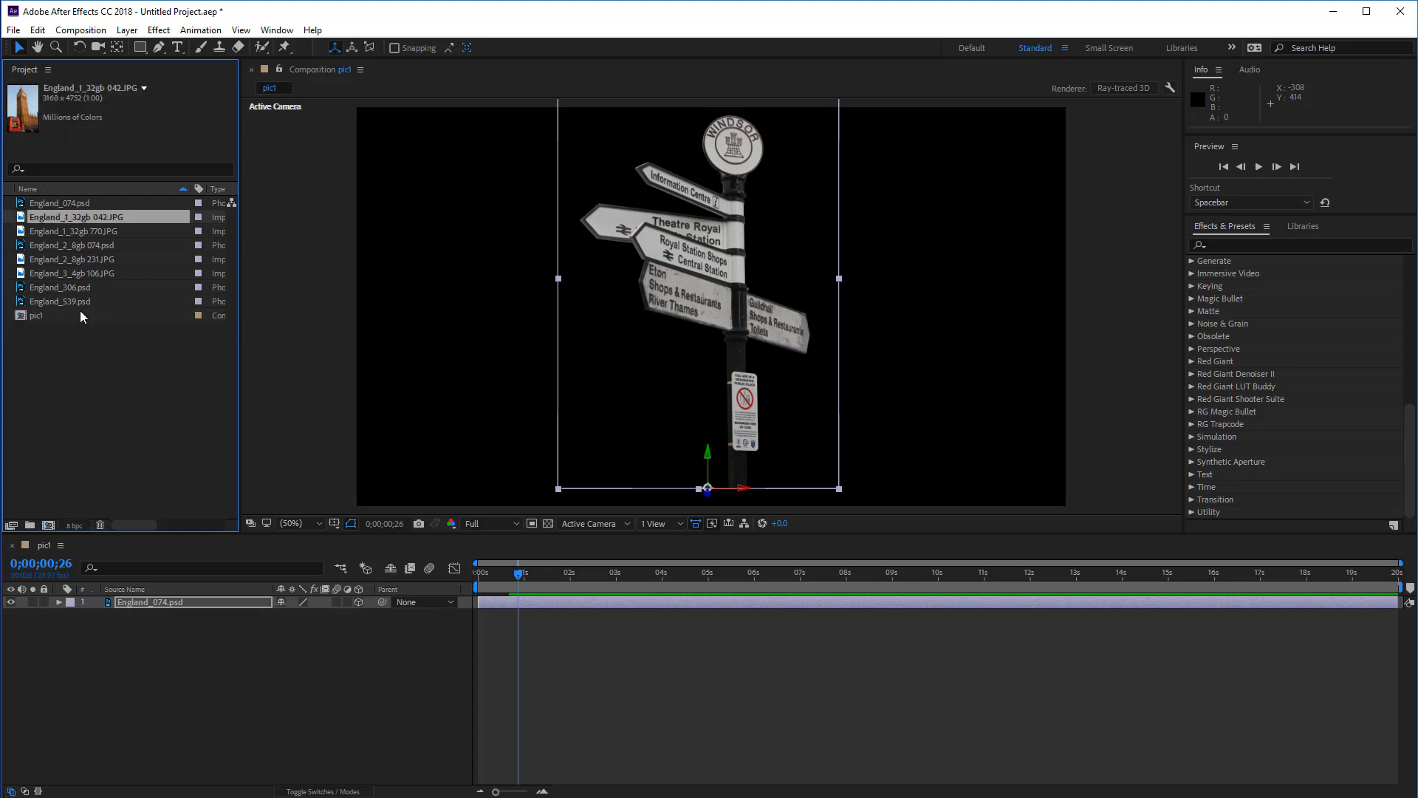
right_click(83, 352)
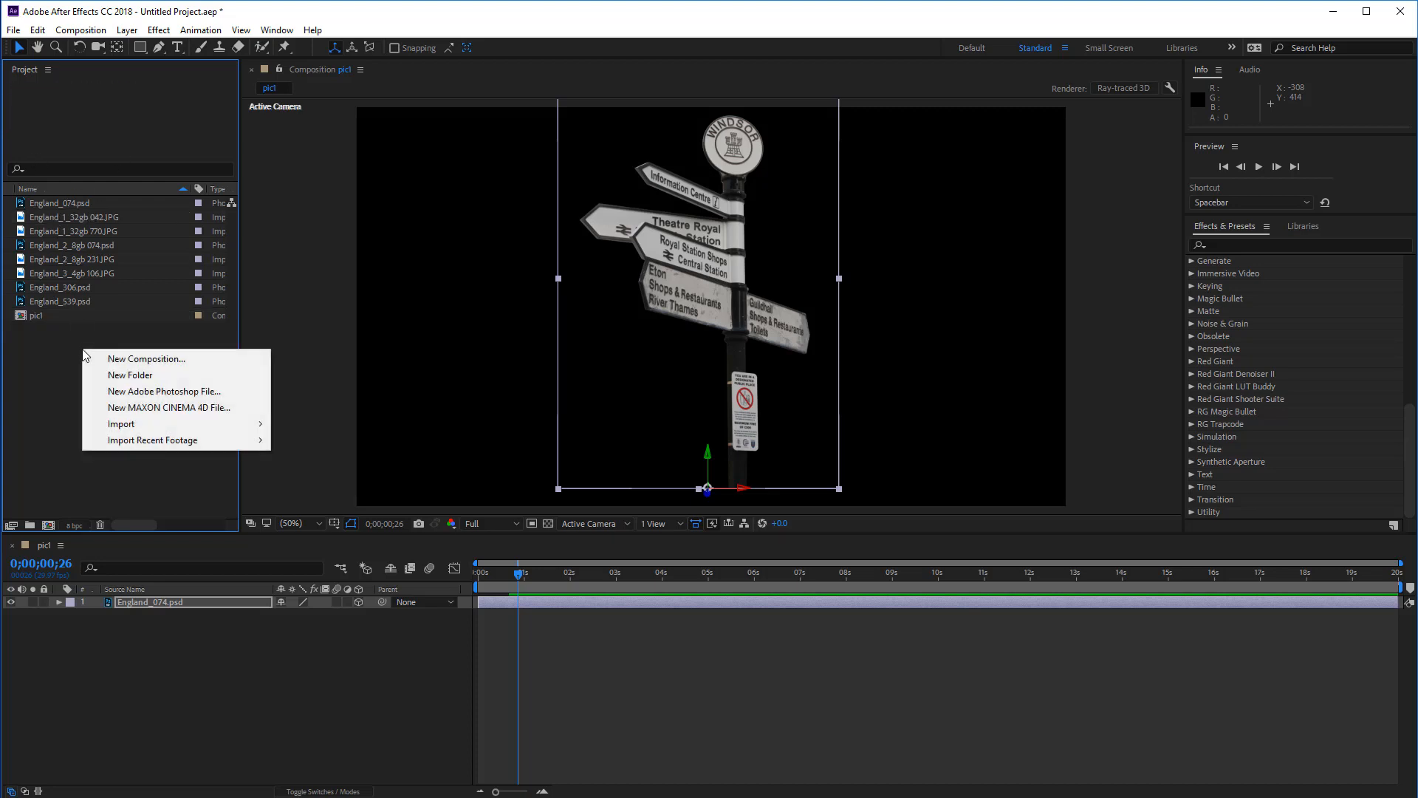
left_click(140, 360)
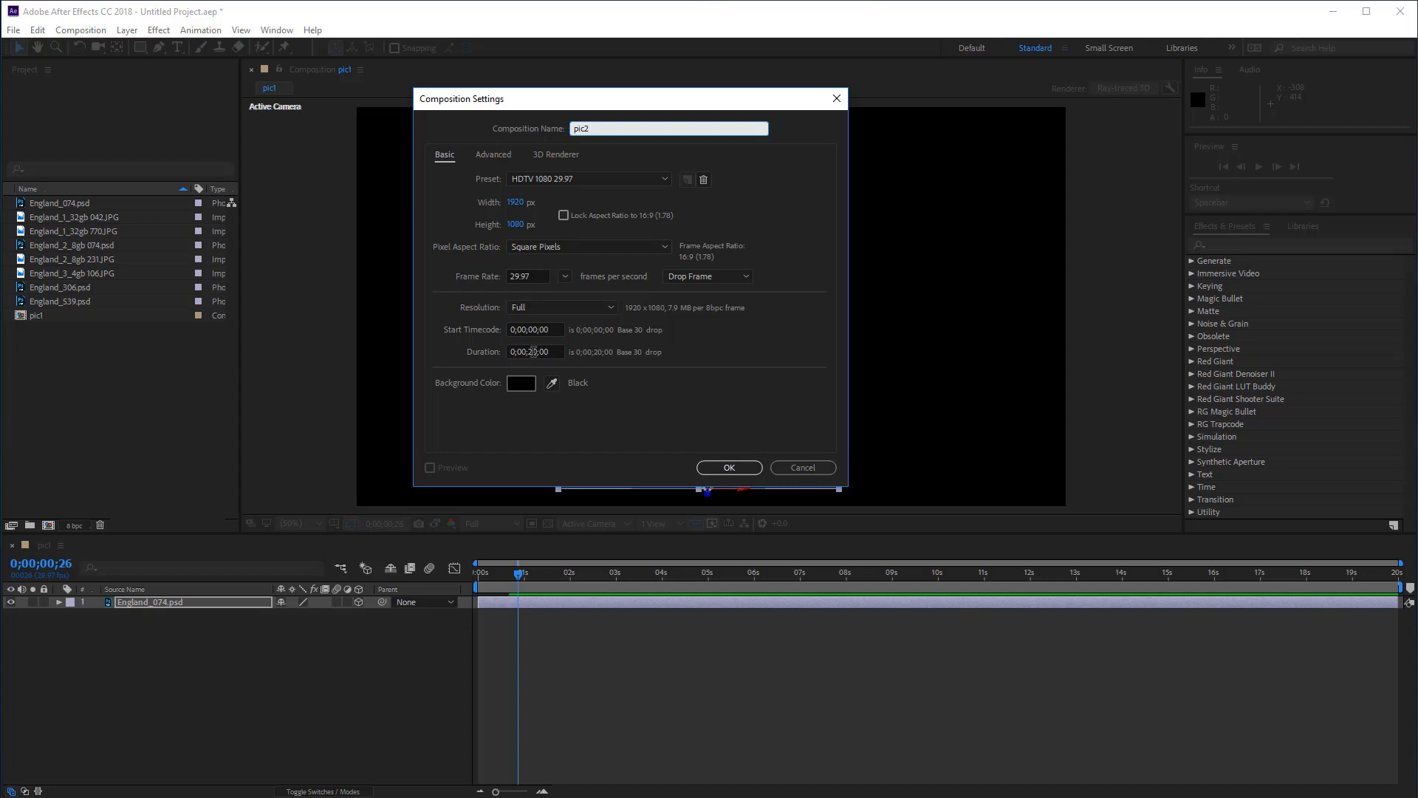
left_click(728, 471)
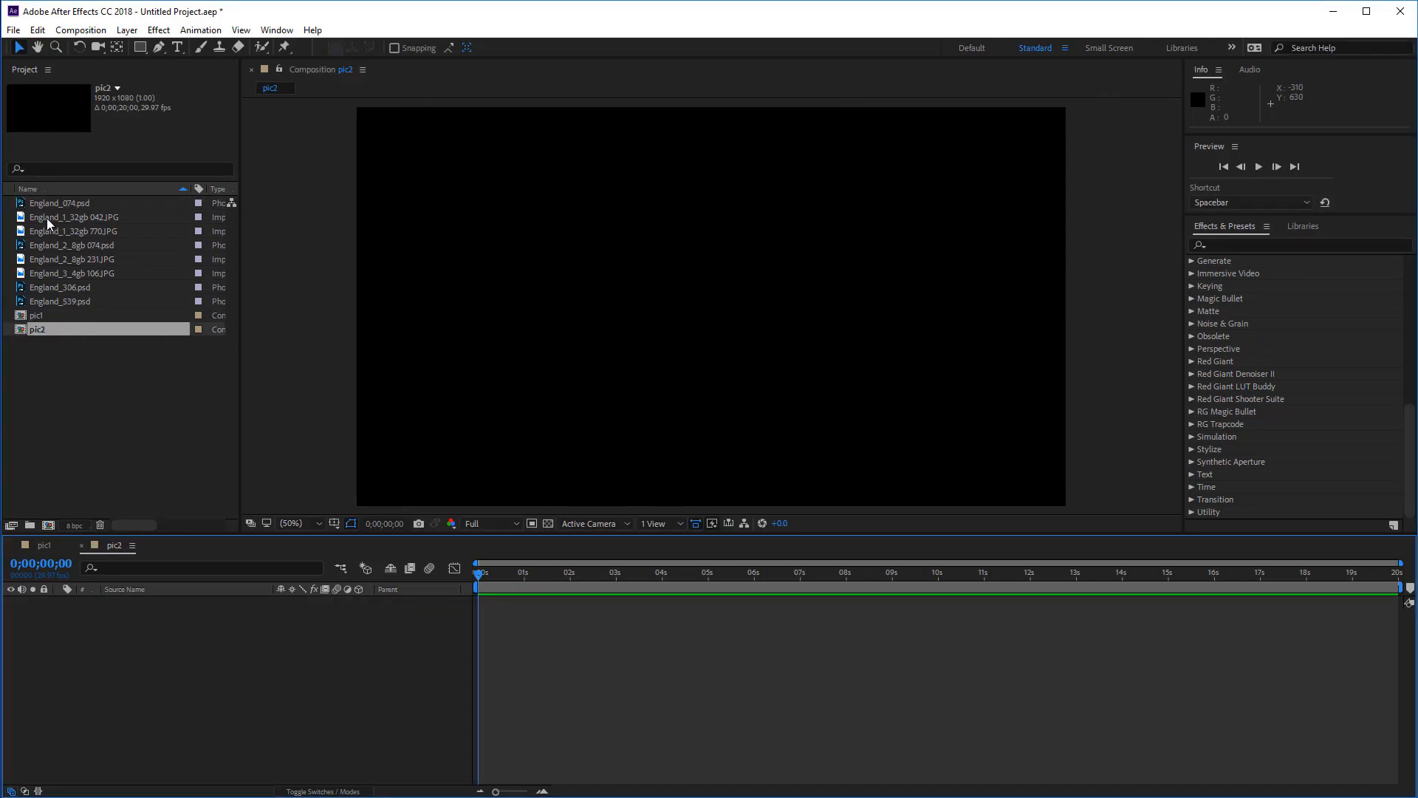
Add the England_1_32gb 042.JPG photo to pic2, scaled to 19% and centred at about 962, 534
left_click_drag(42, 217, 636, 321)
left_click(59, 602)
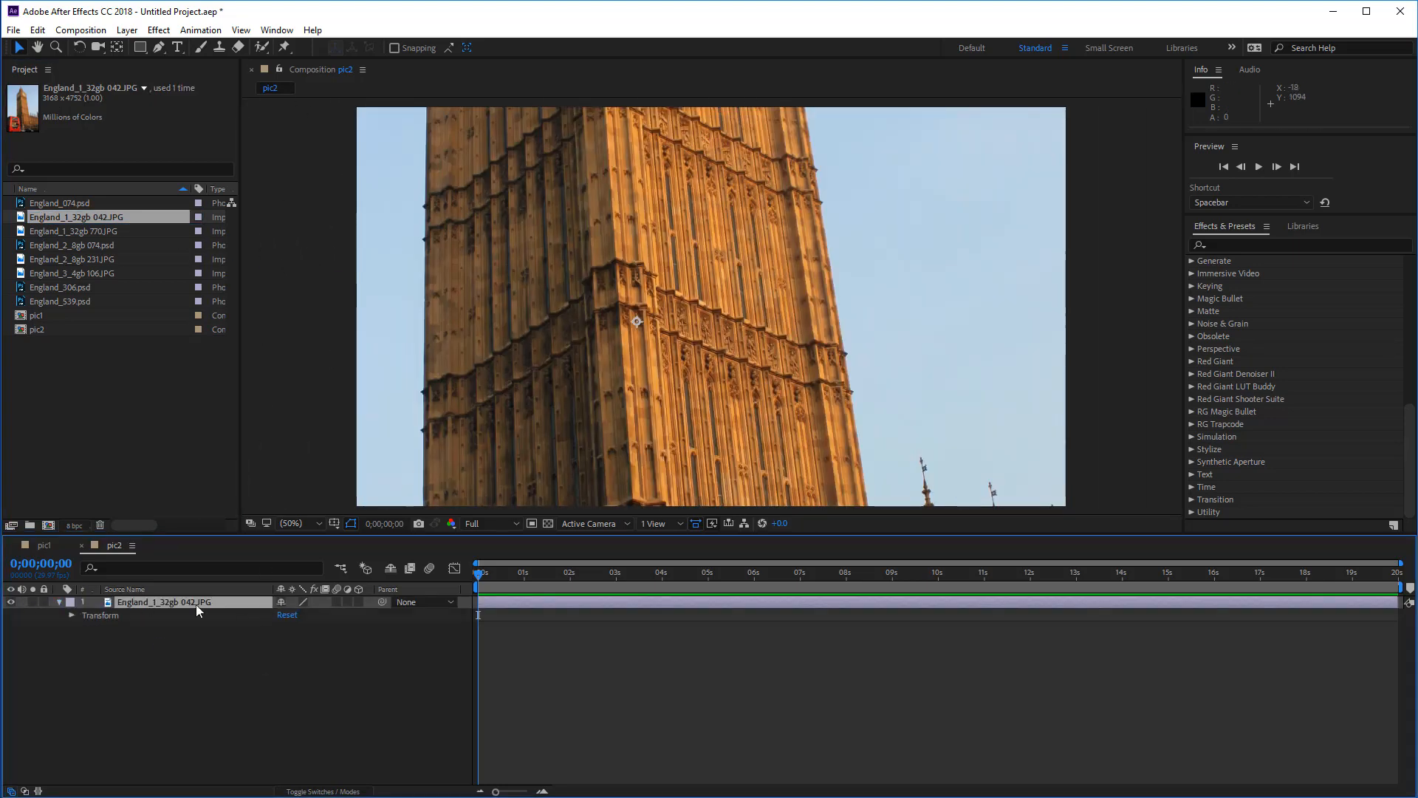
left_click(72, 614)
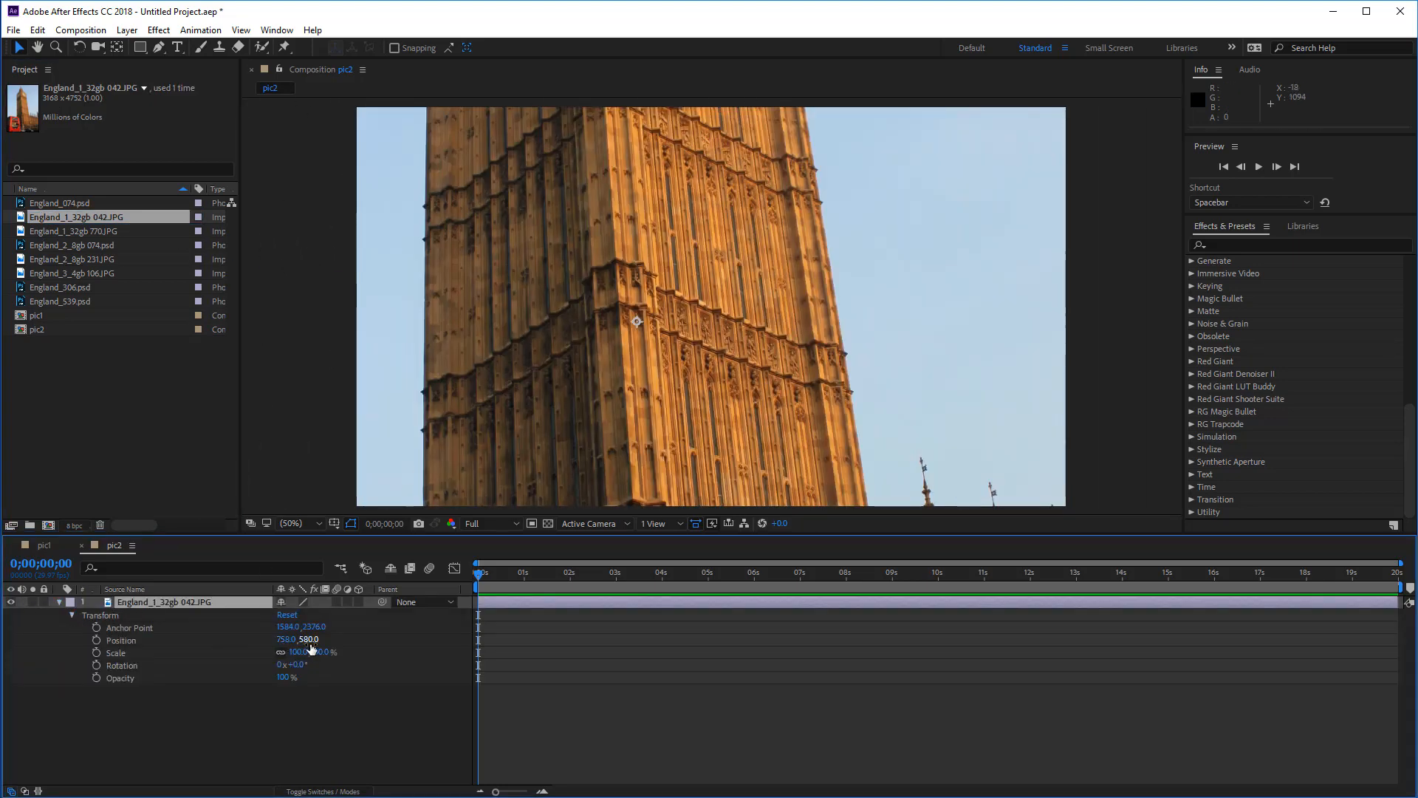
left_click_drag(313, 659, 270, 664)
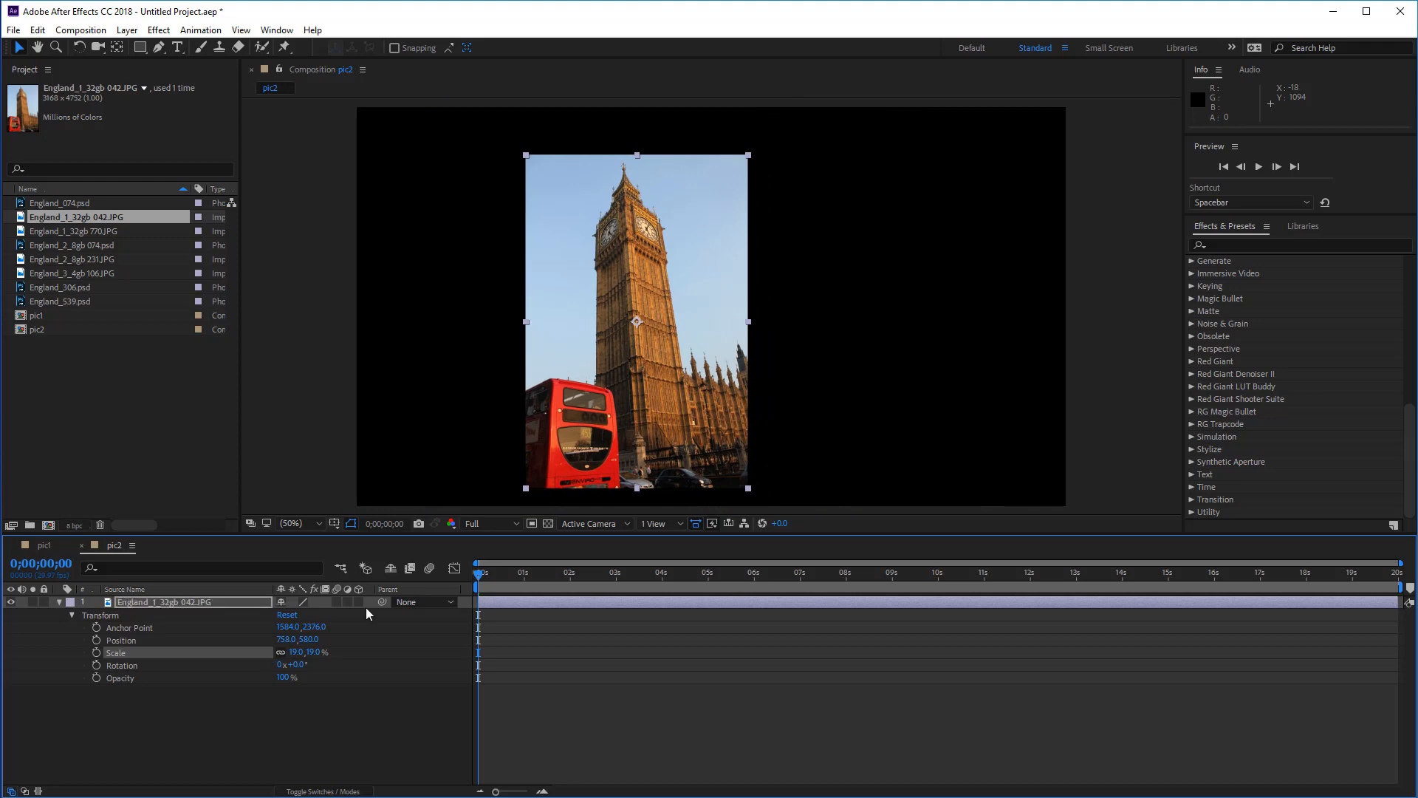
left_click_drag(672, 341, 750, 325)
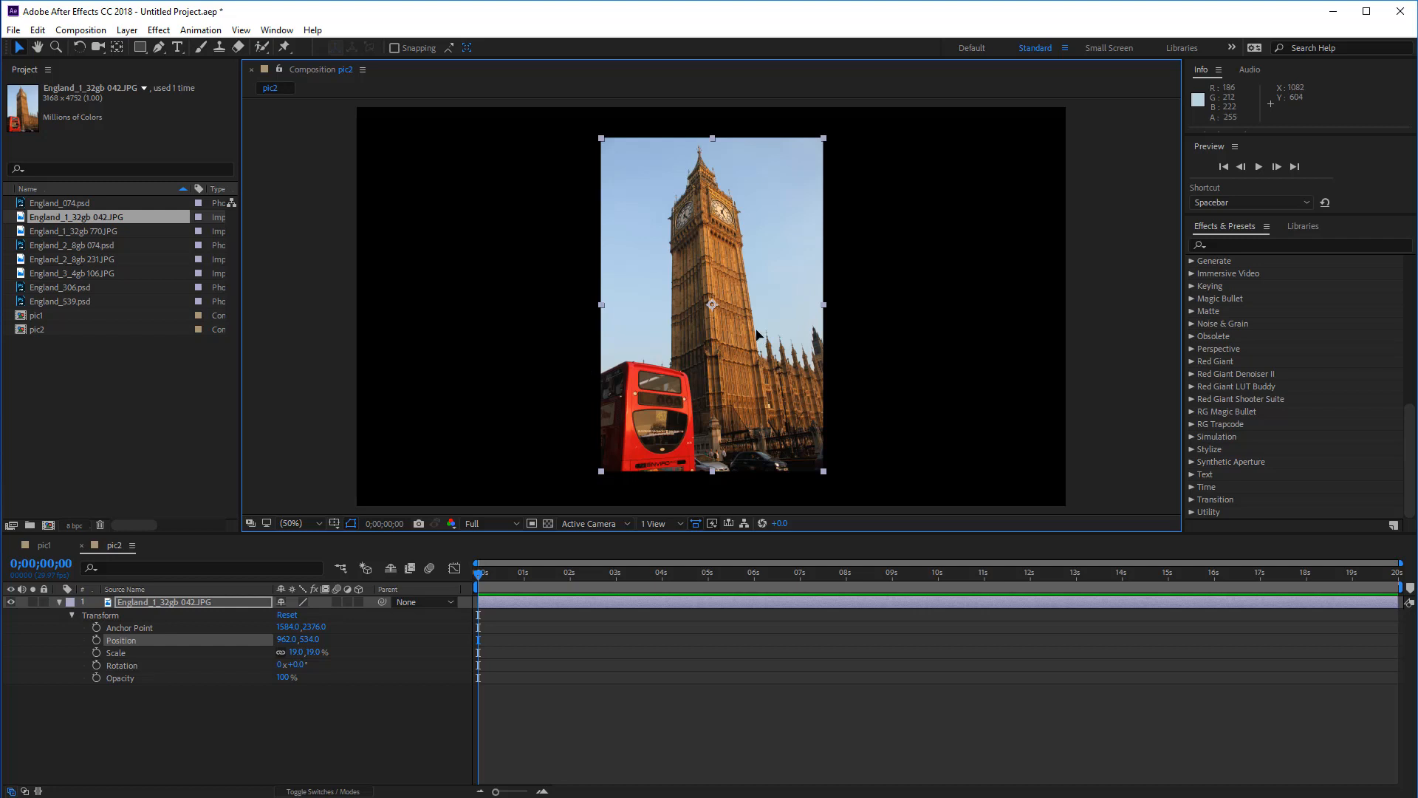
Move the photo's anchor point to its bottom edge at about 1644, 4736 and lower the photo to a Y position of about 1006
double_click(640, 325)
left_click_drag(712, 279, 715, 452)
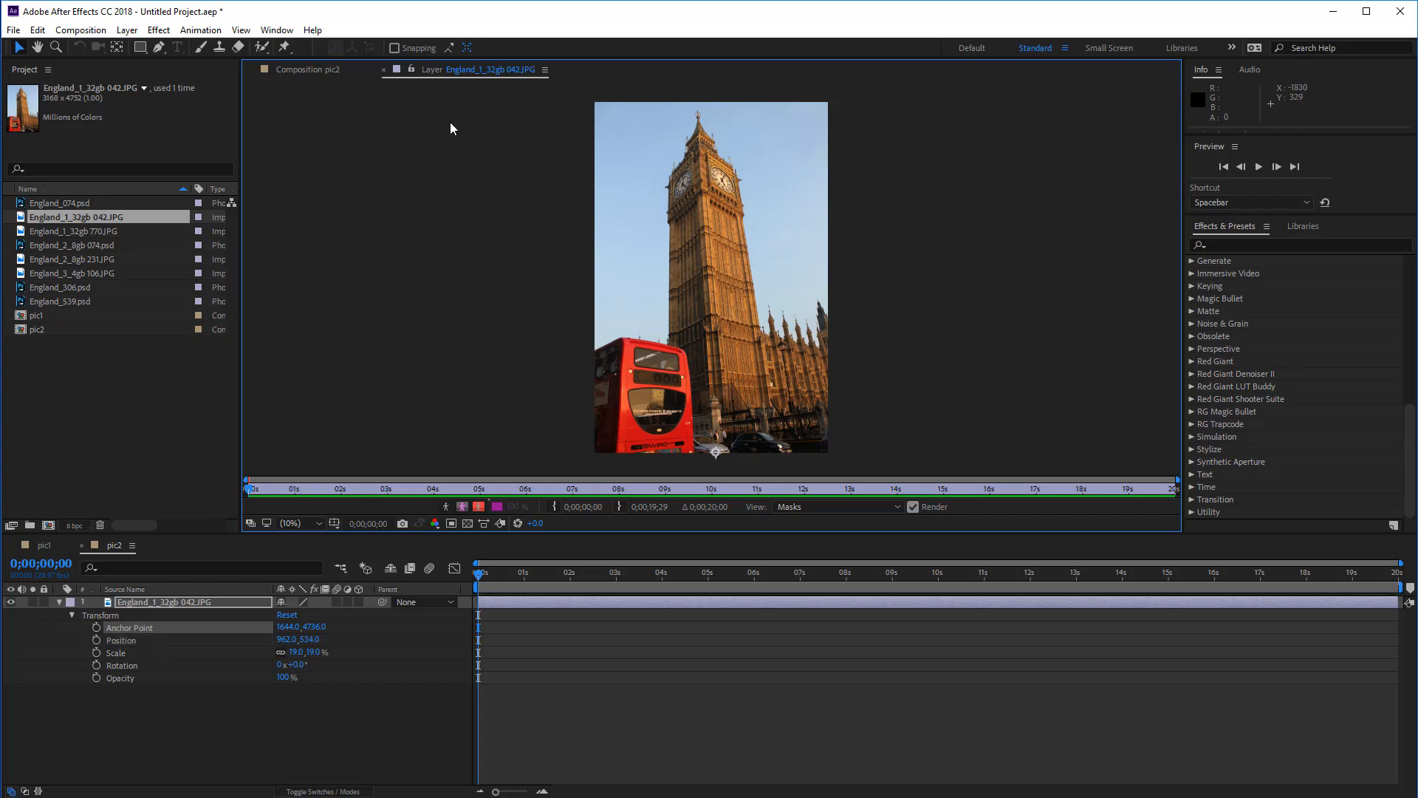
left_click(383, 70)
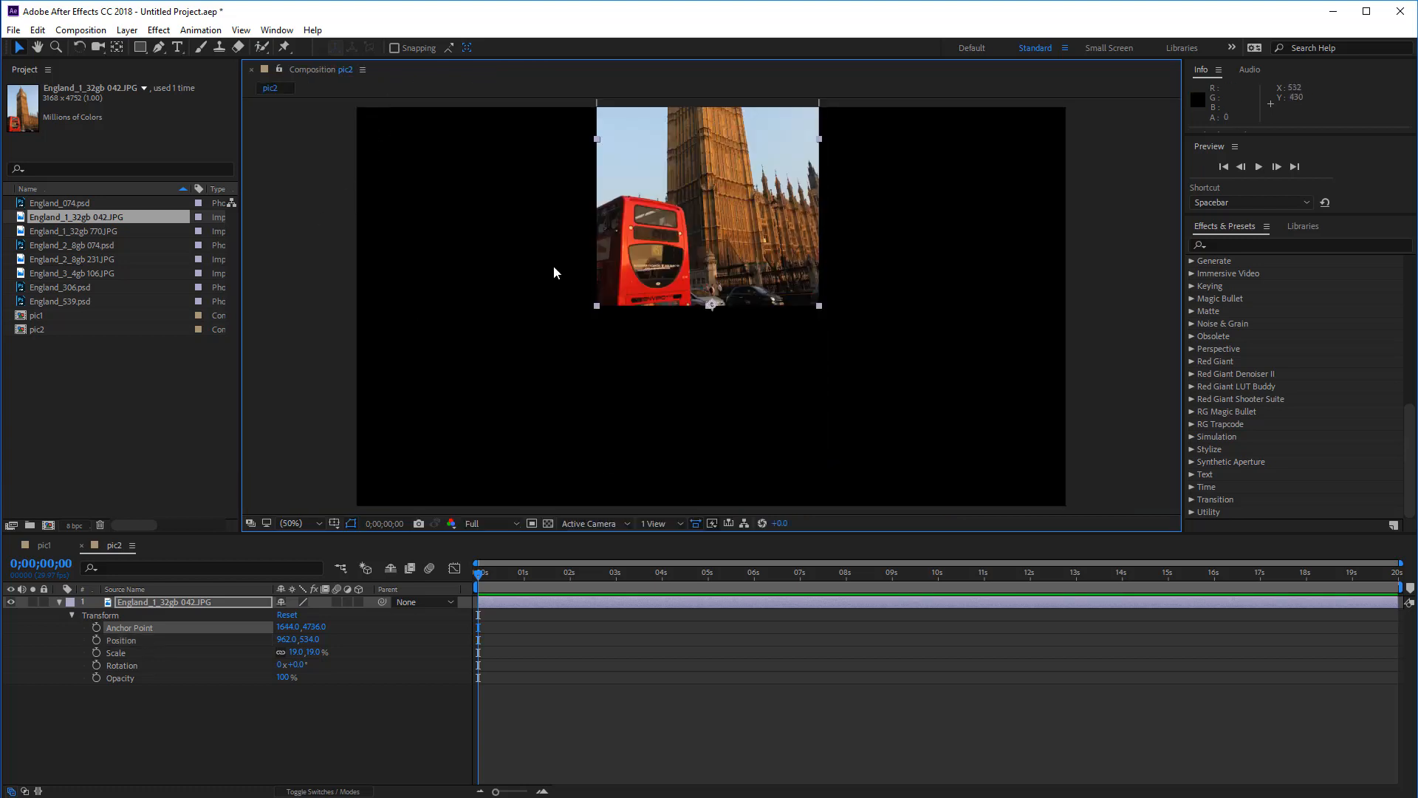
left_click_drag(722, 195, 712, 362)
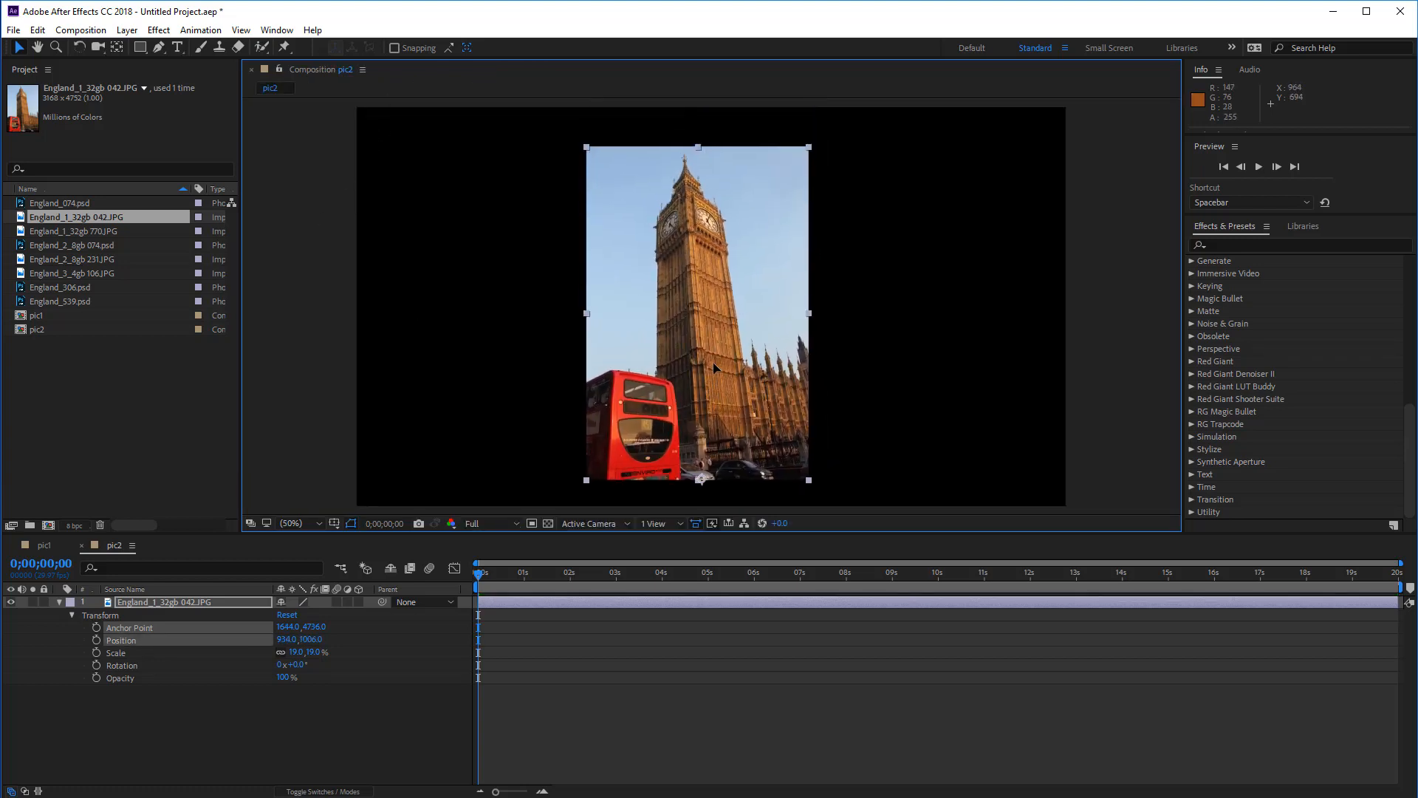
Make the clock tower photo a 3D layer and lay it flat with an X Rotation of -90°
left_click(359, 601)
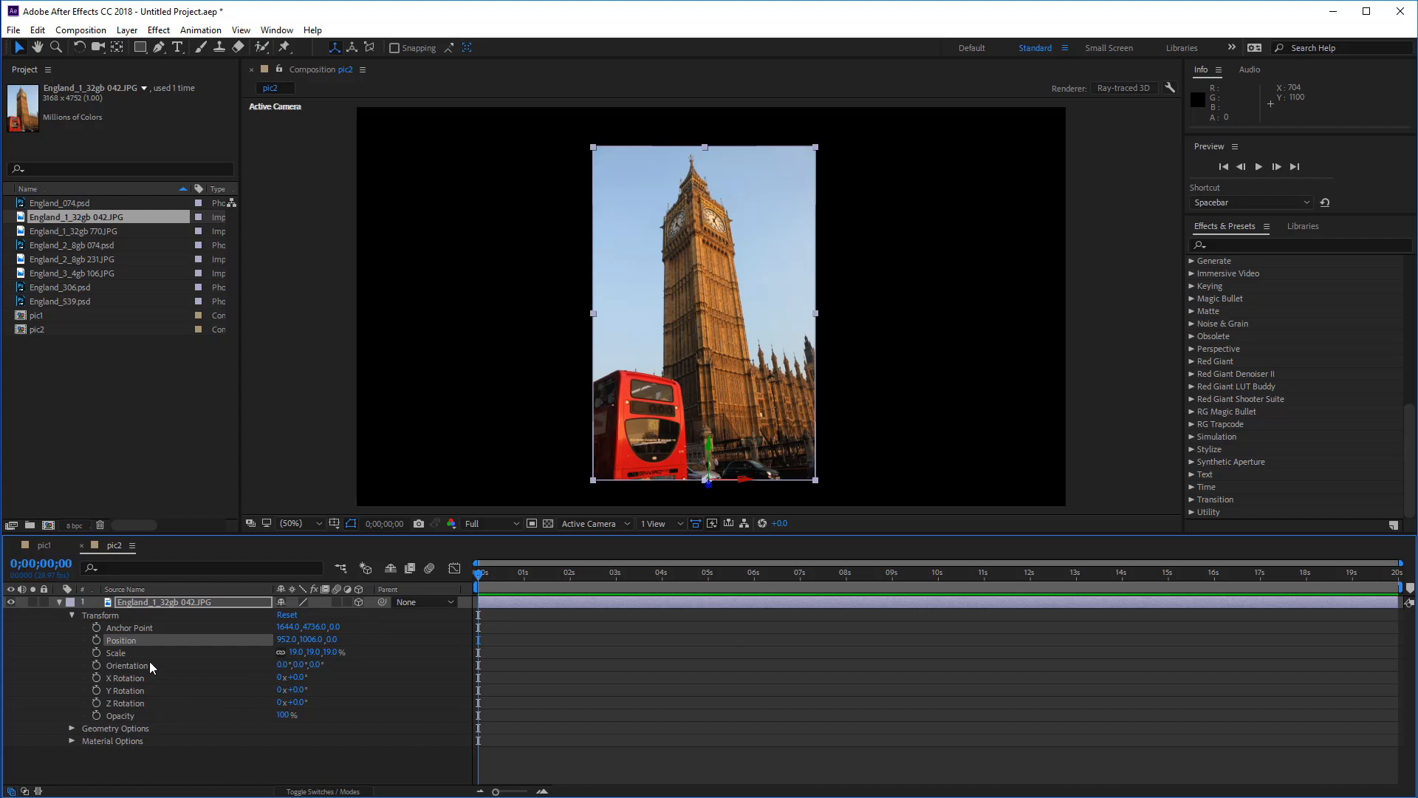
left_click(297, 678)
type("-90")
key("Return")
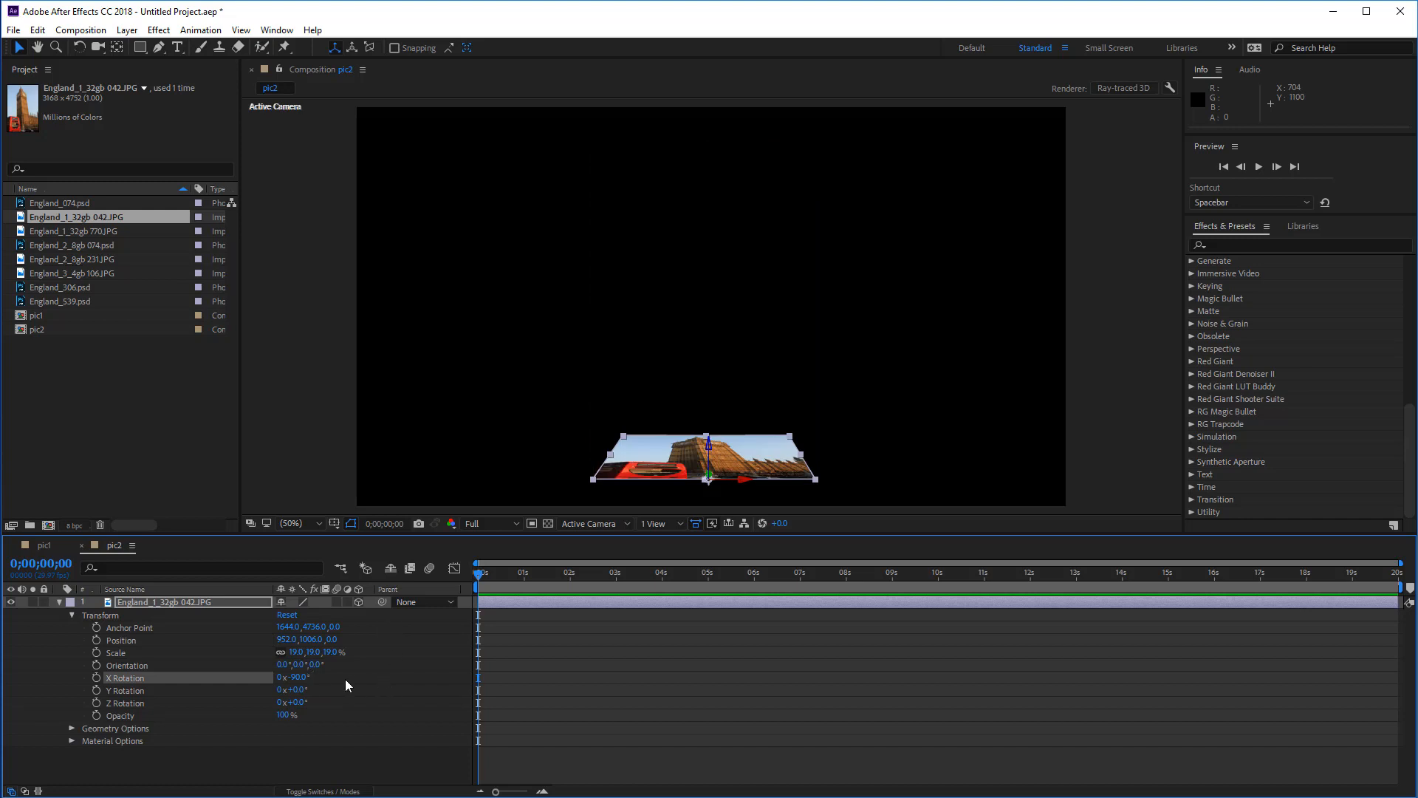
Keyframe the photo's X Rotation at -90° at 0;00;02;14 and at 0° at 0;00;02;24 so it flips upright
left_click_drag(486, 572, 593, 579)
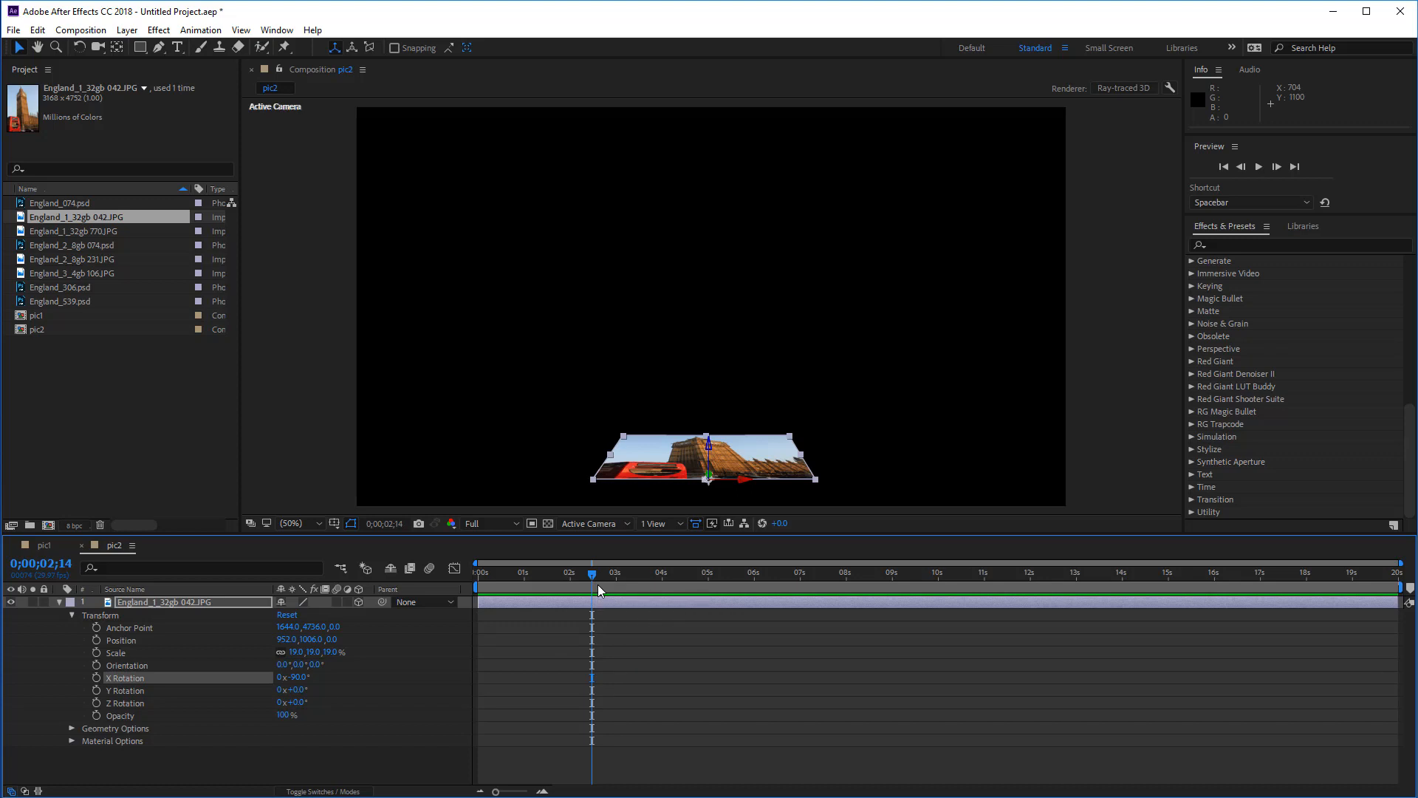
left_click(96, 678)
left_click_drag(590, 575, 605, 564)
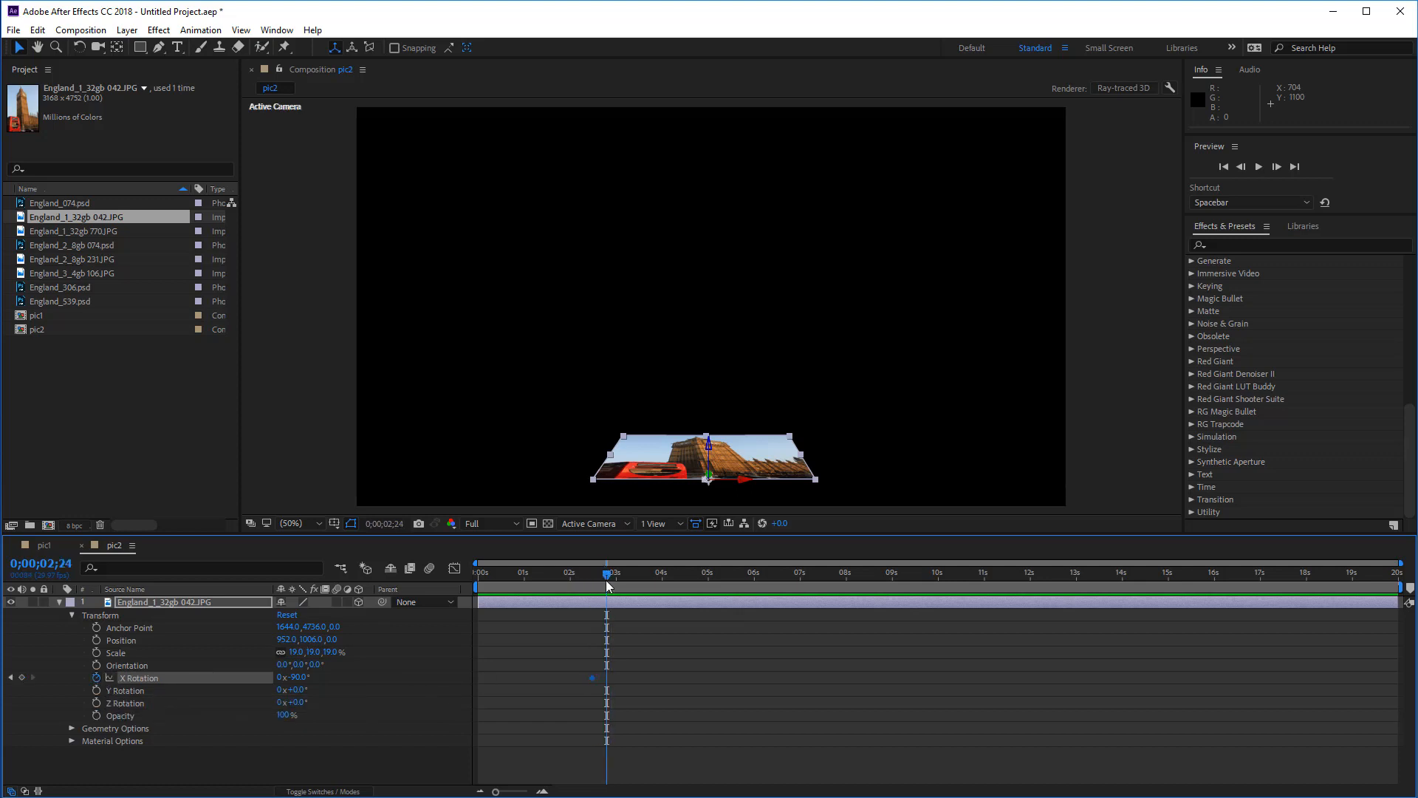
left_click(299, 678)
type("0")
key("Return")
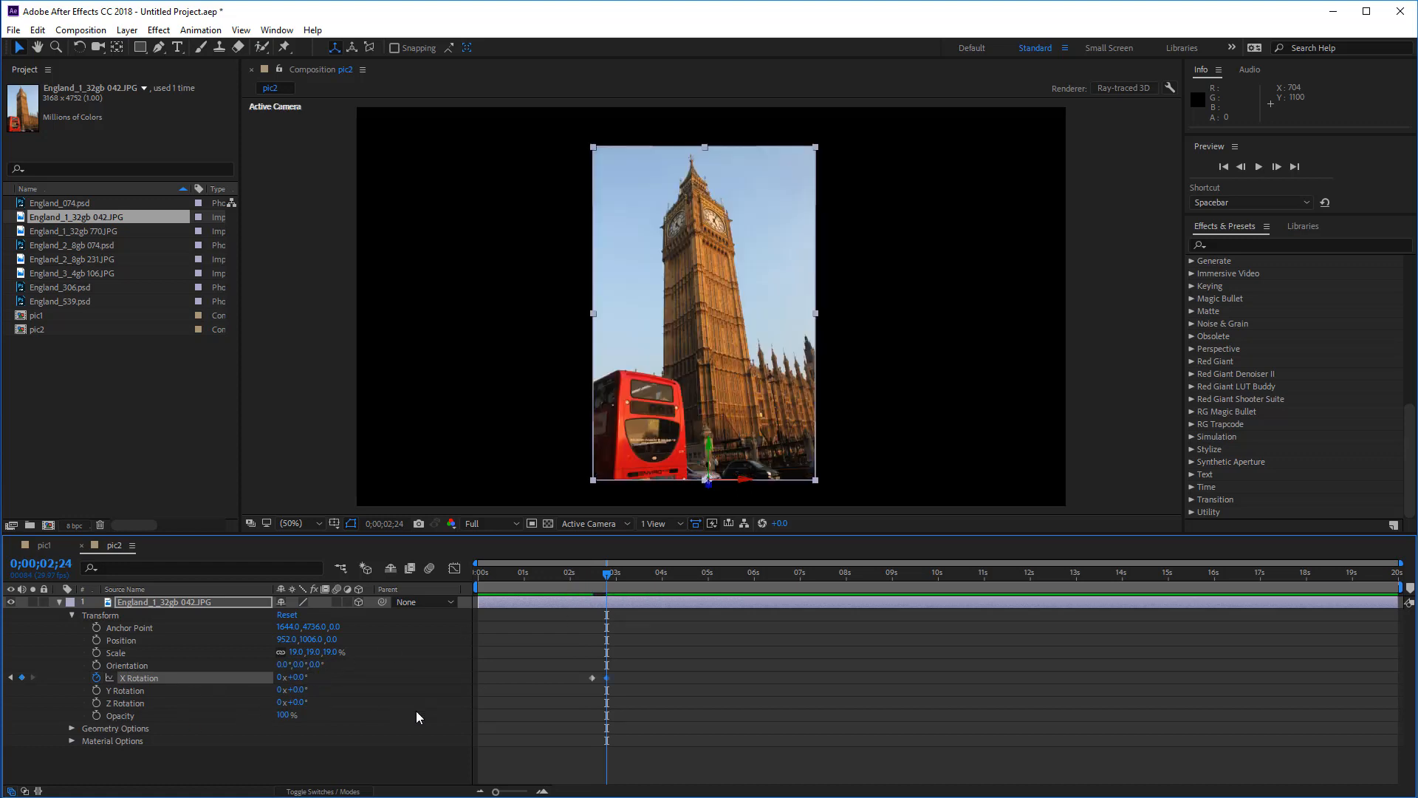
Move the current time to 0;00;01;23 and turn on Casts Shadows in the clock tower photo's Material Options
left_click_drag(582, 575, 533, 576)
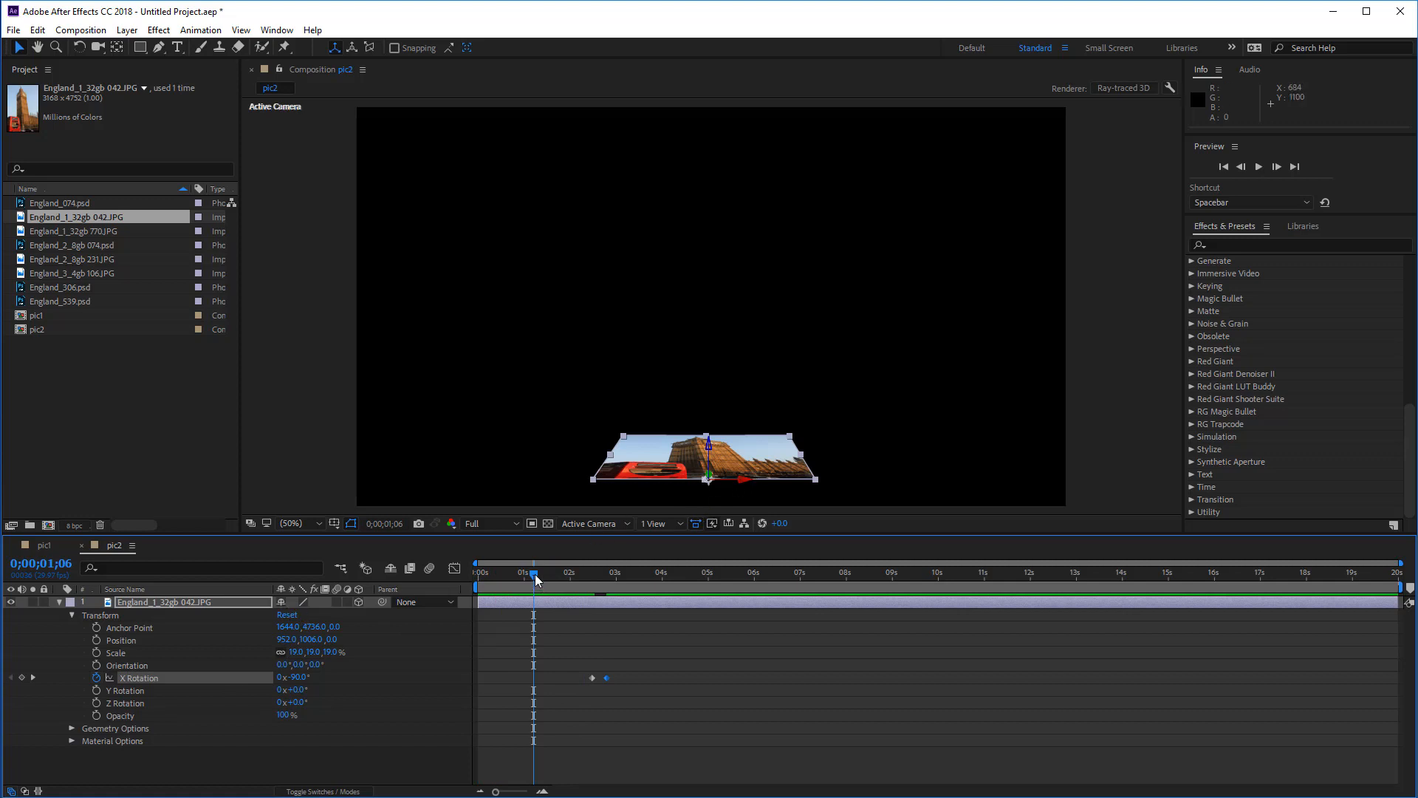
left_click_drag(535, 574, 560, 575)
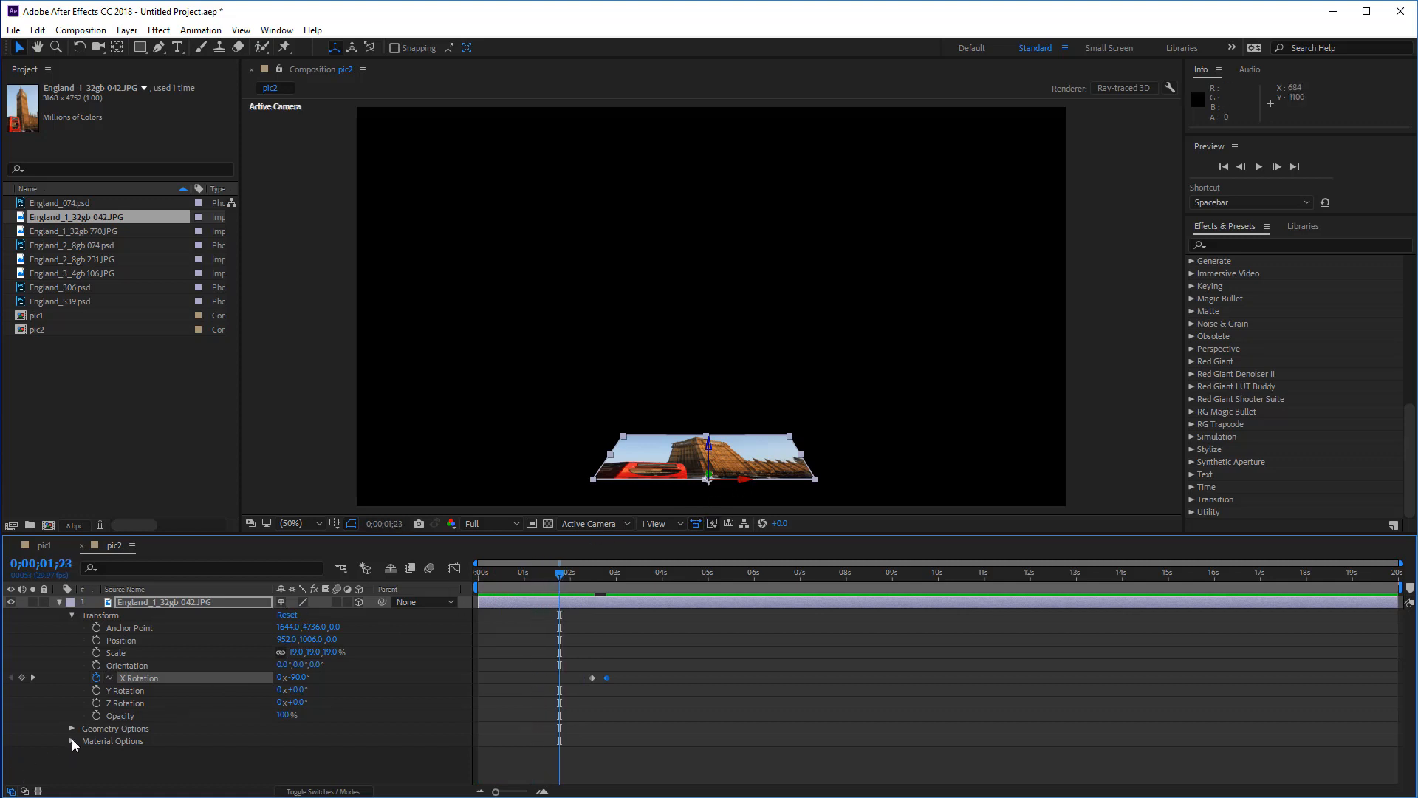
left_click(72, 741)
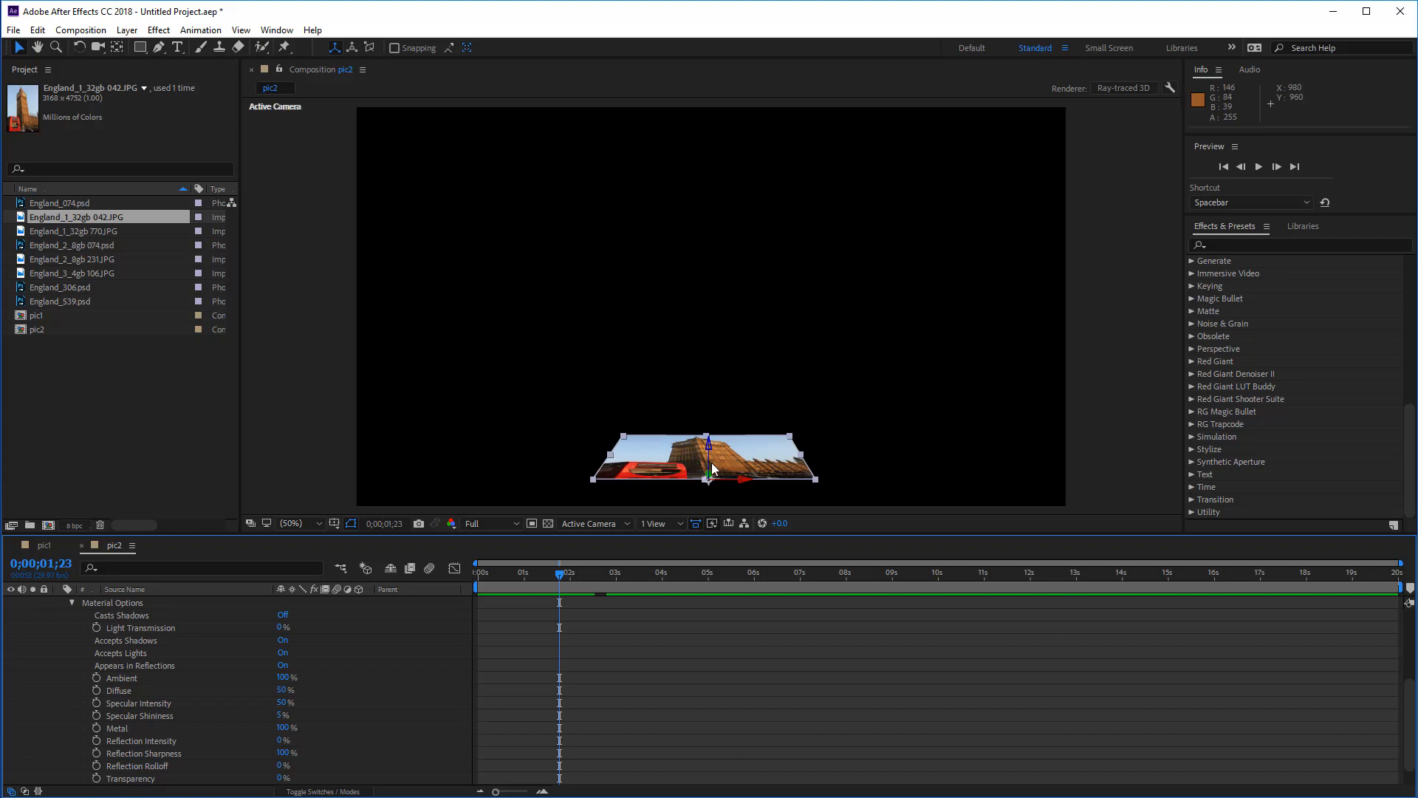
left_click(284, 616)
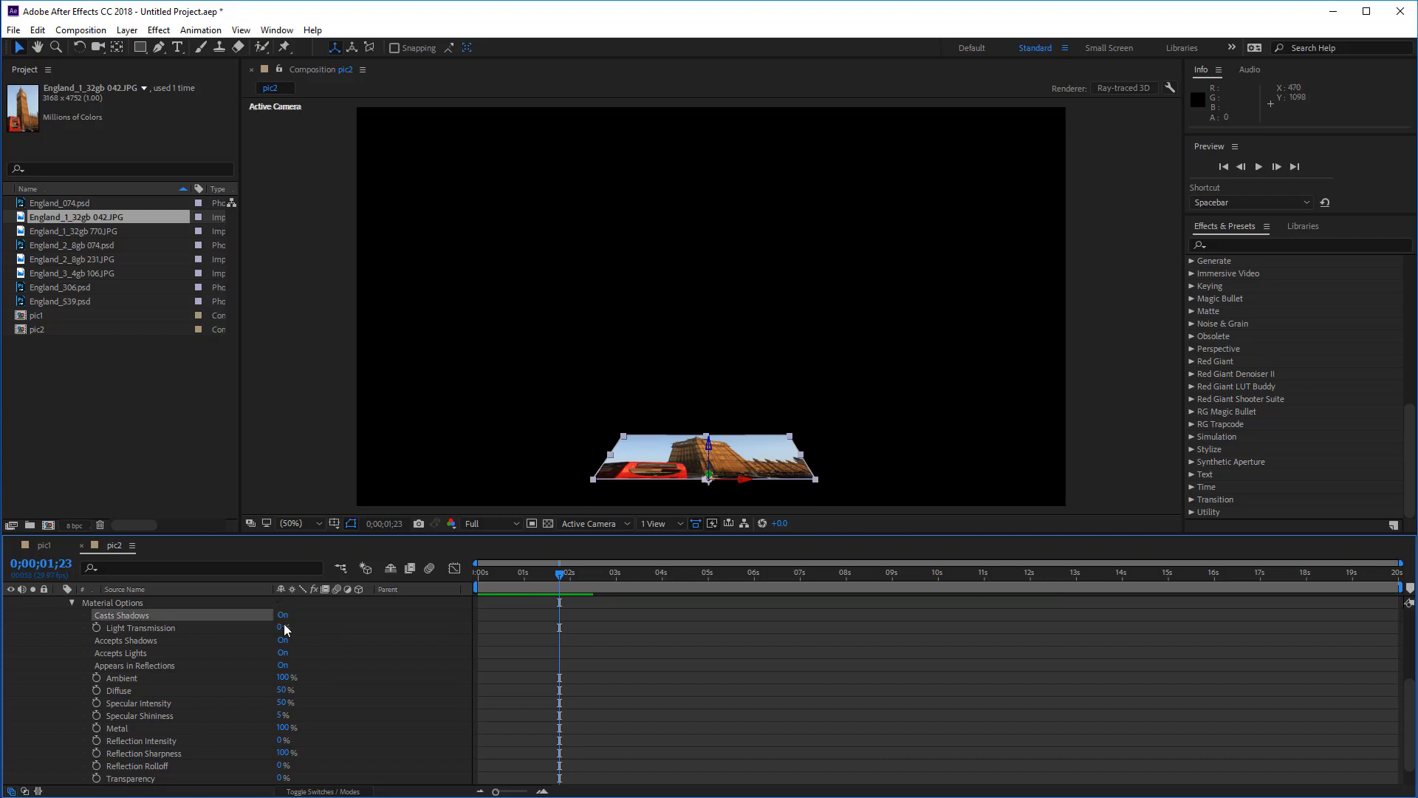
Turn on Casts Shadows for the signpost layer in pic1 and collapse its property groups
left_click(43, 548)
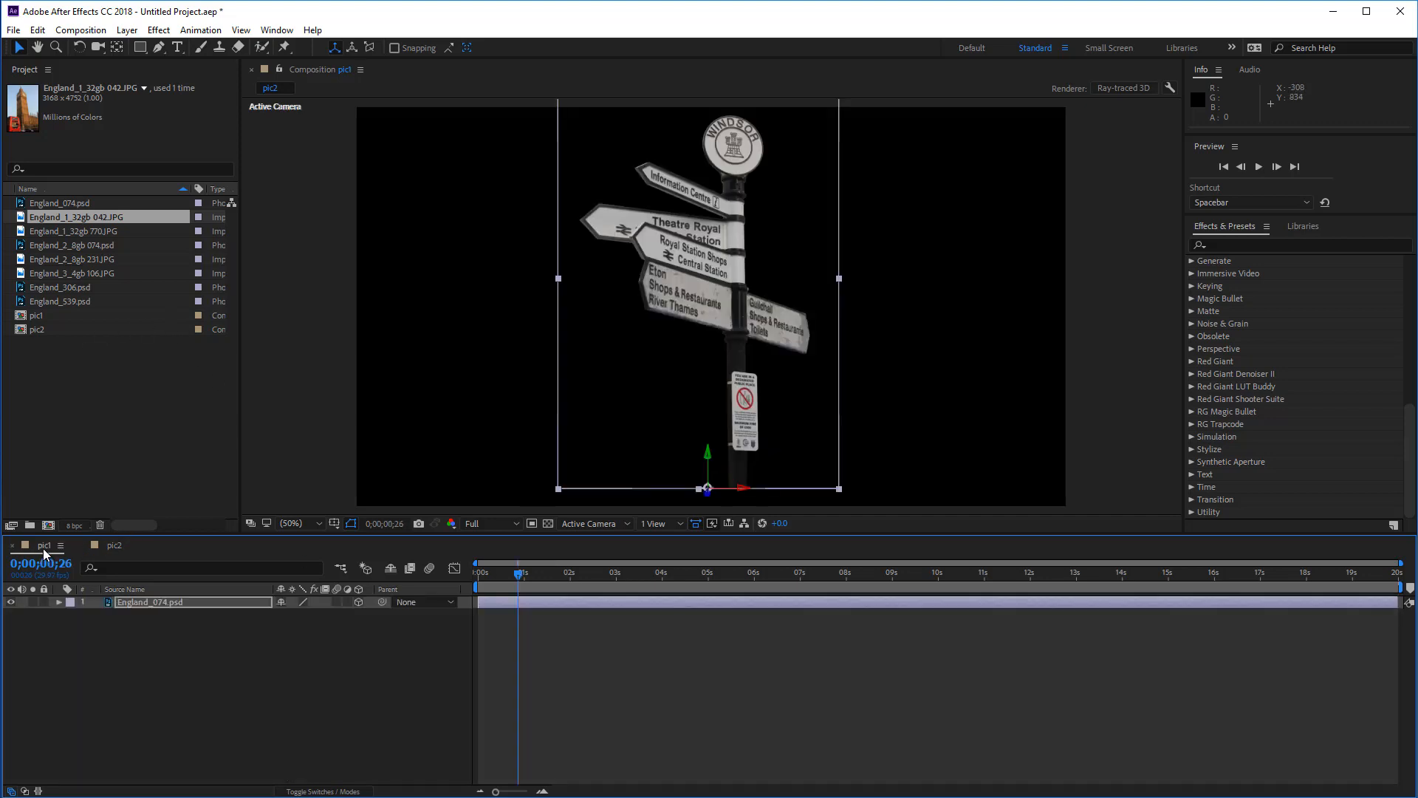
left_click(61, 602)
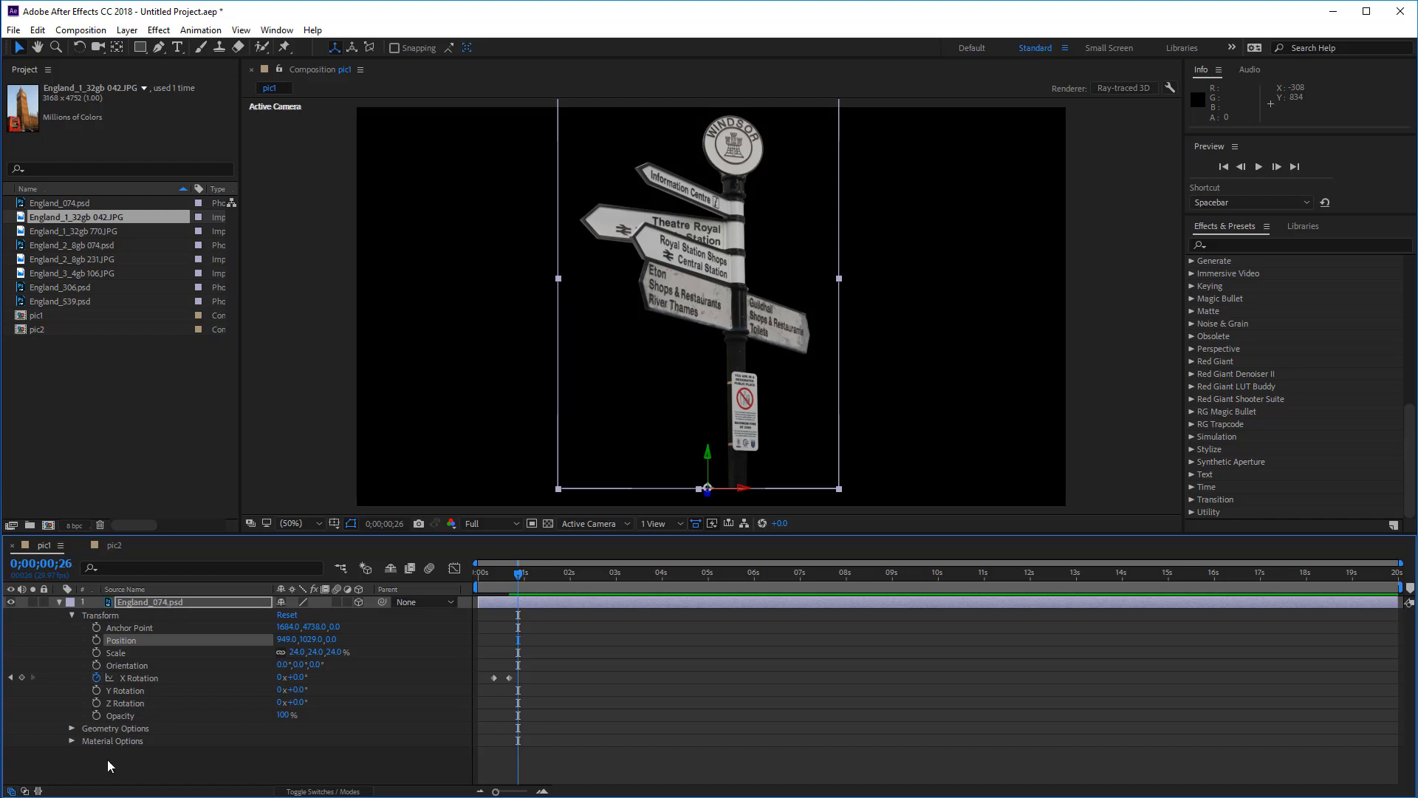
left_click(72, 740)
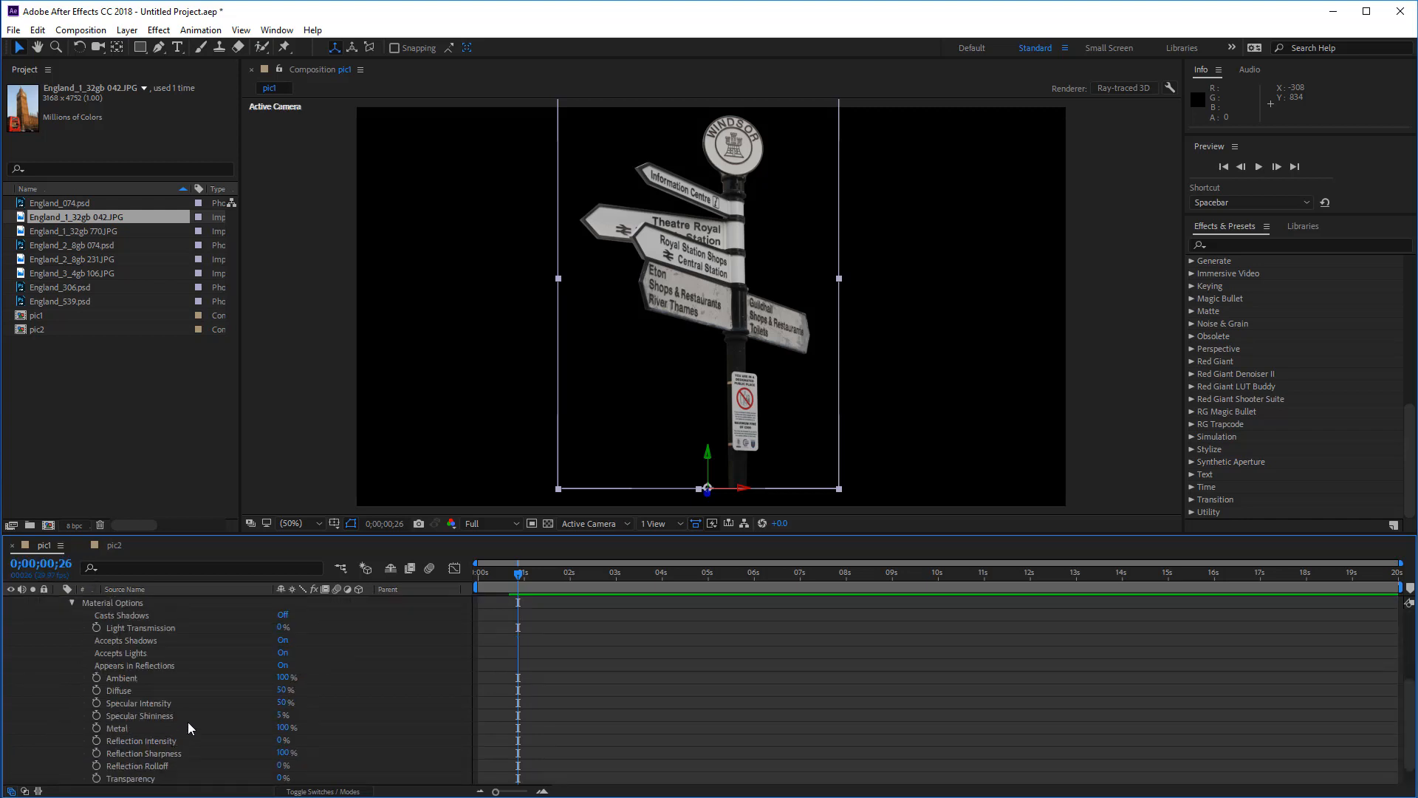
left_click(282, 616)
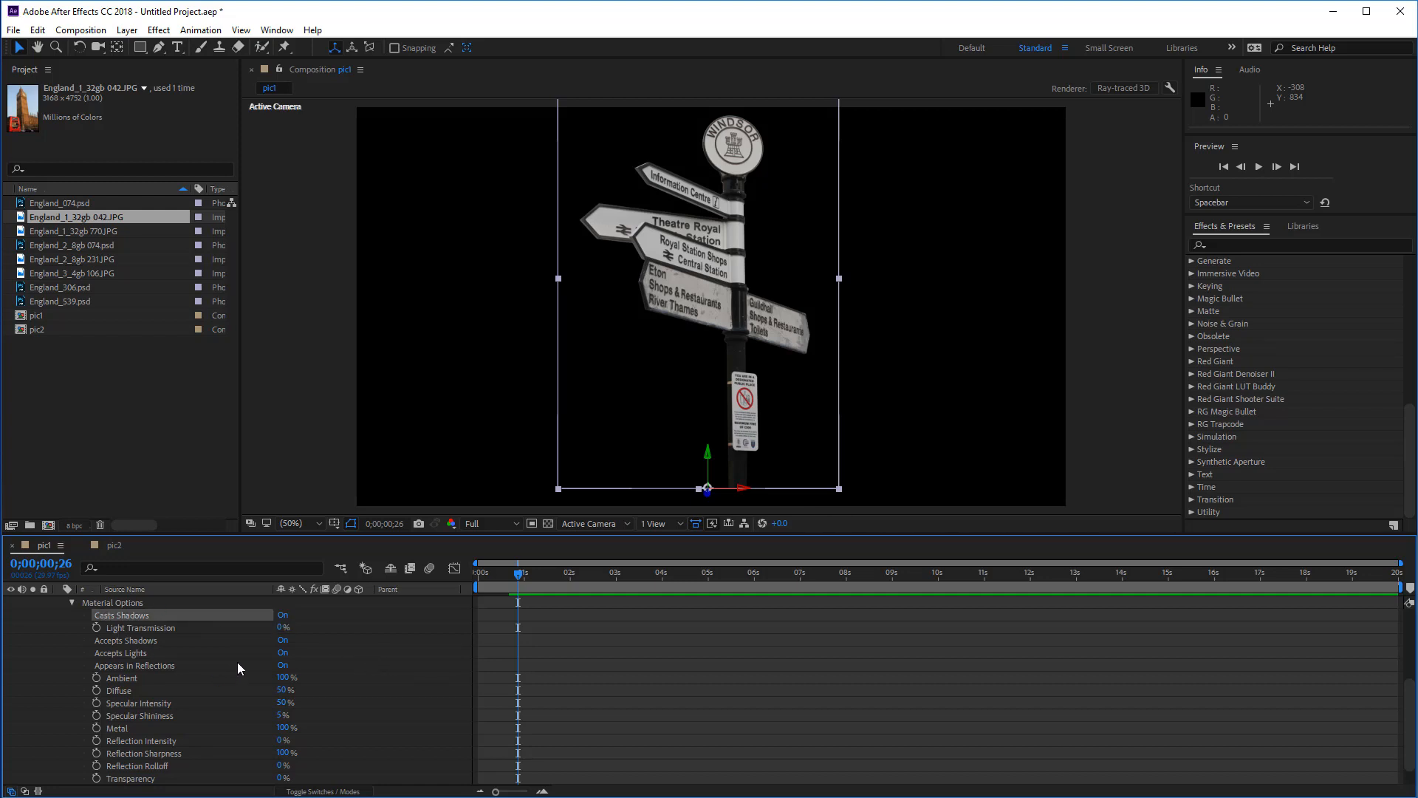
left_click(72, 603)
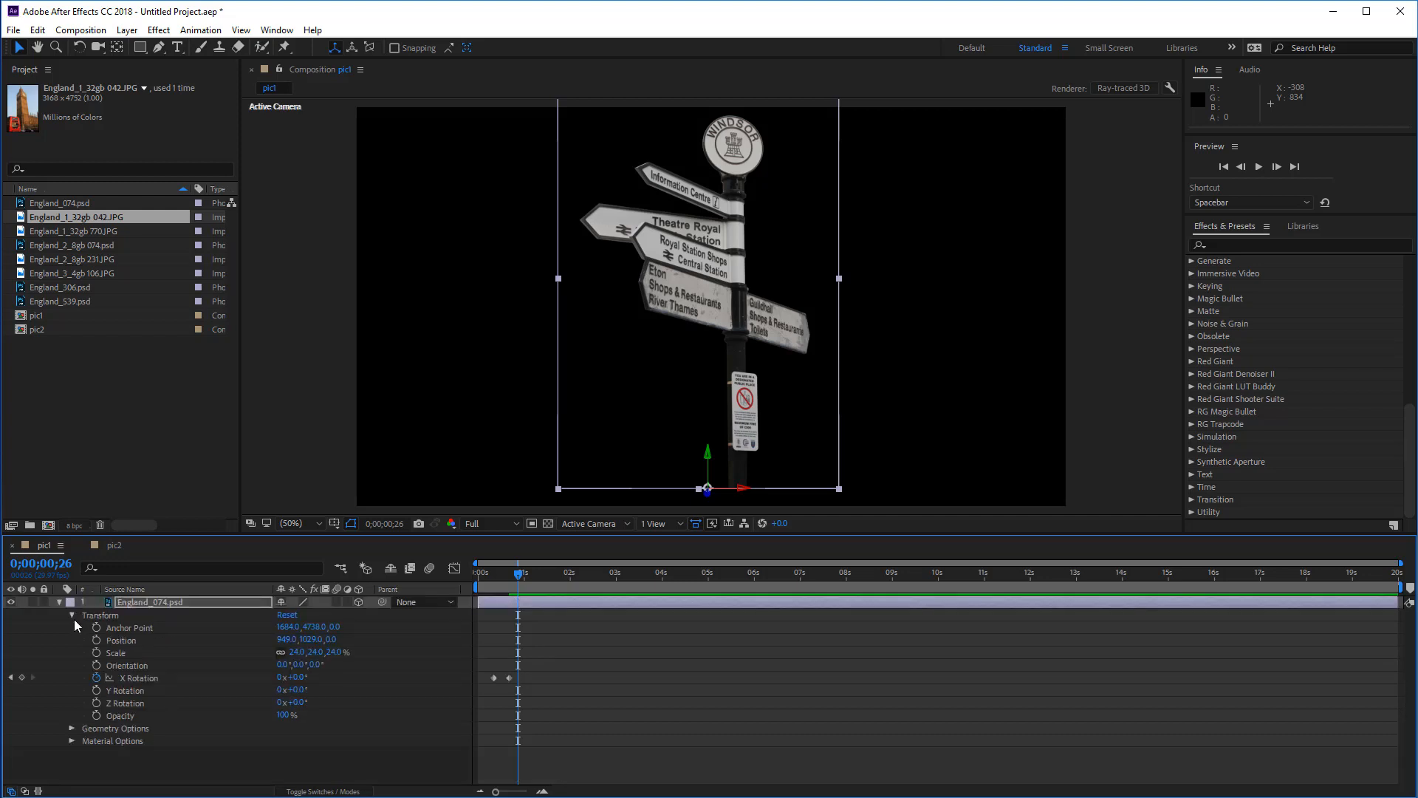
left_click(72, 616)
Return to the pic2 composition and collapse the clock tower layer's properties
left_click(114, 546)
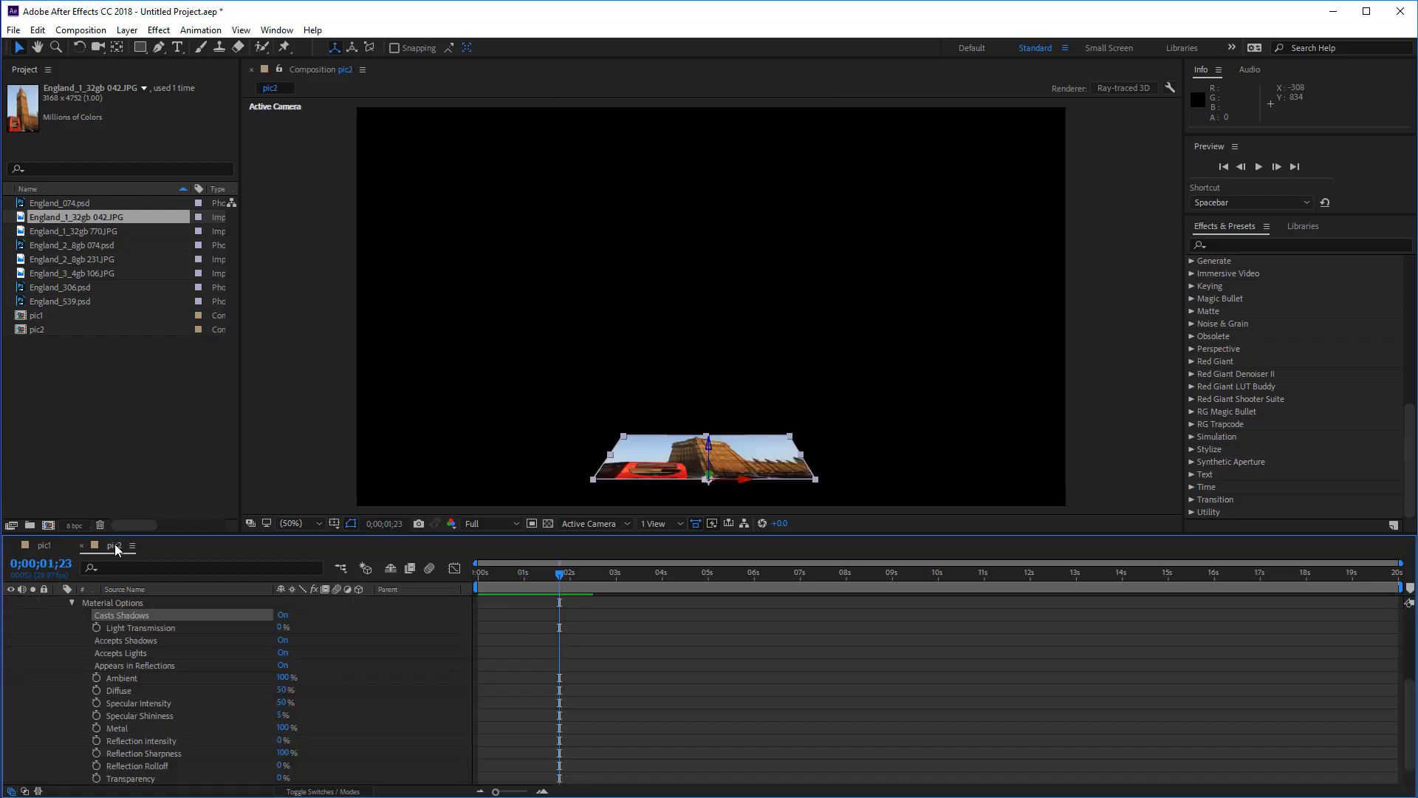
left_click(72, 602)
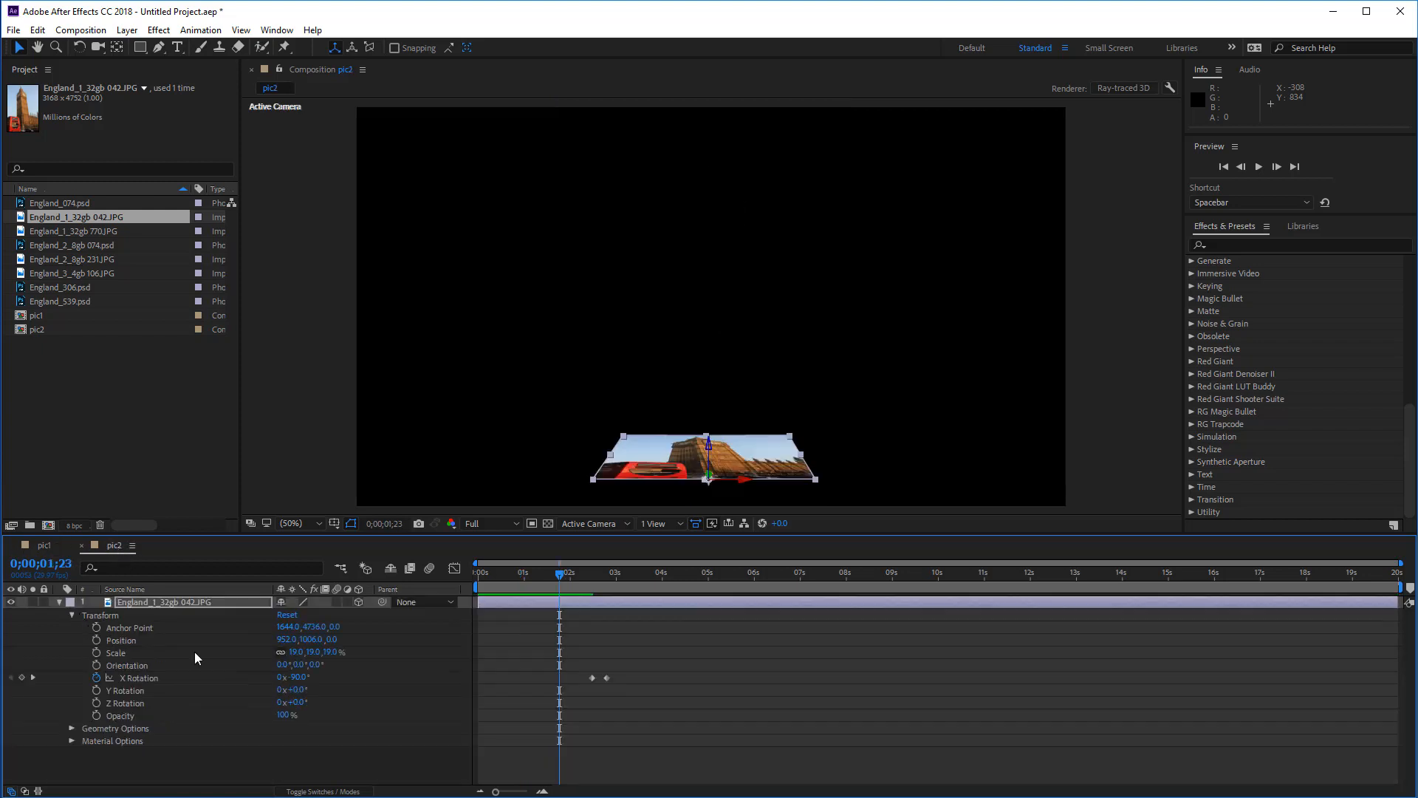
left_click(61, 603)
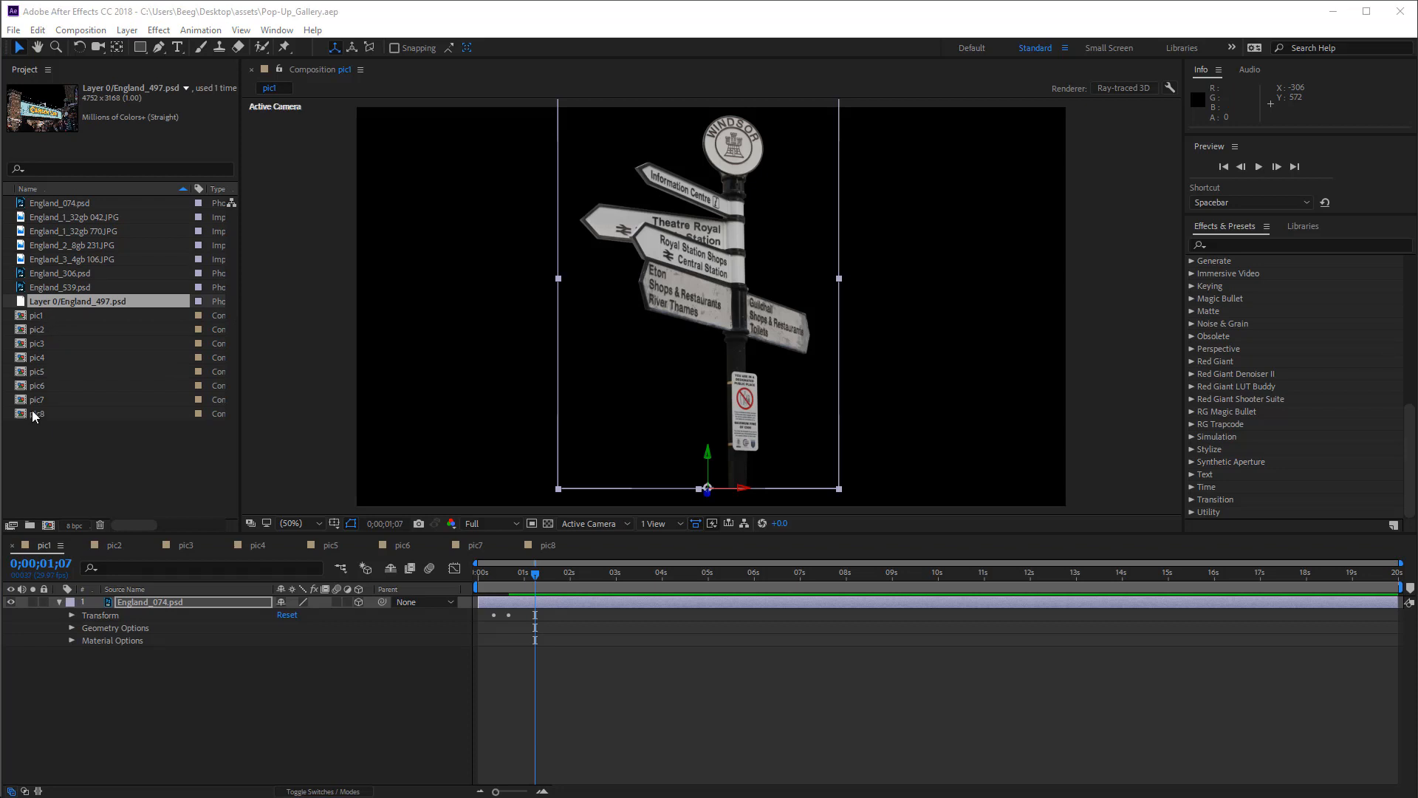
Look over the numbered pic compositions and open pic7 to examine its layer's X Rotation keyframes
left_click(39, 315)
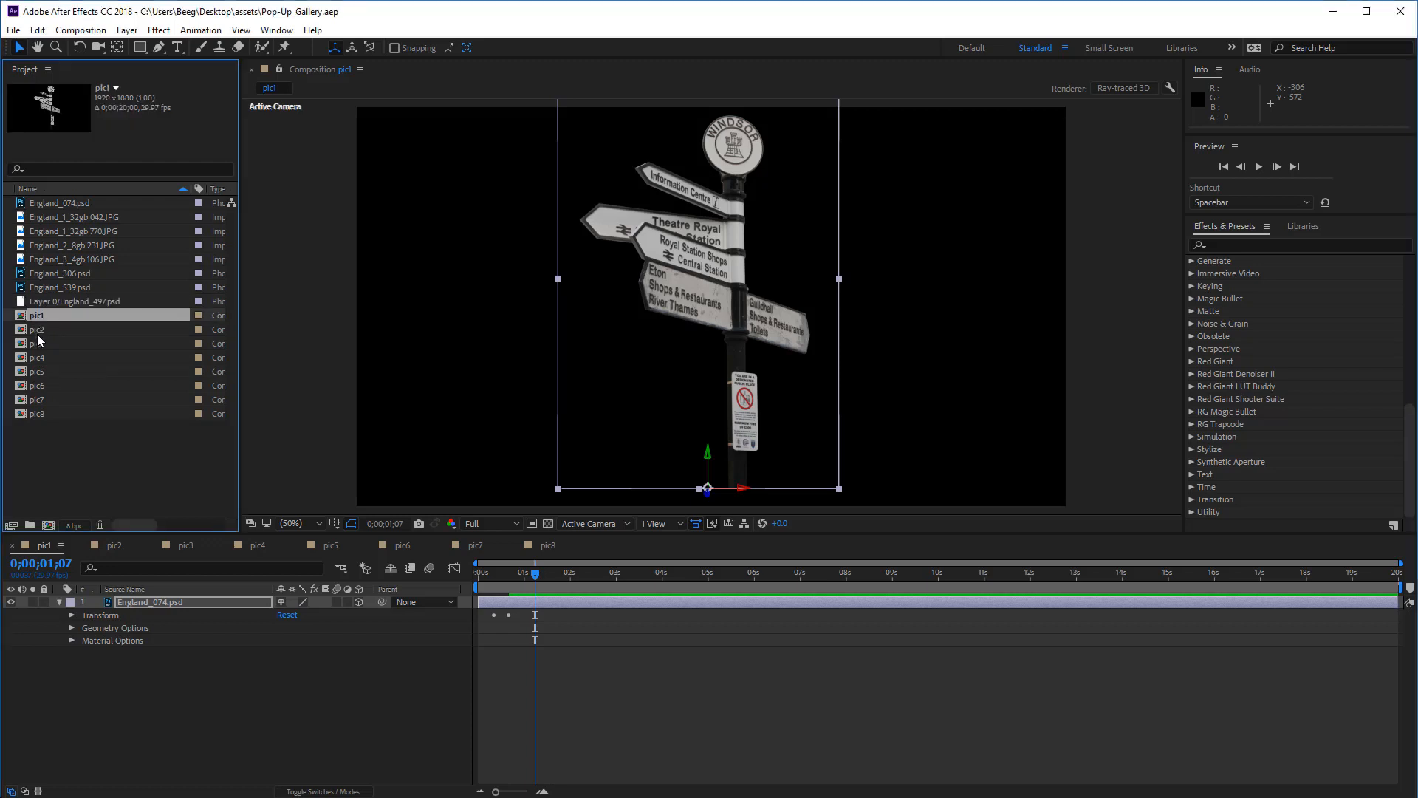
left_click(37, 333)
left_click(37, 345)
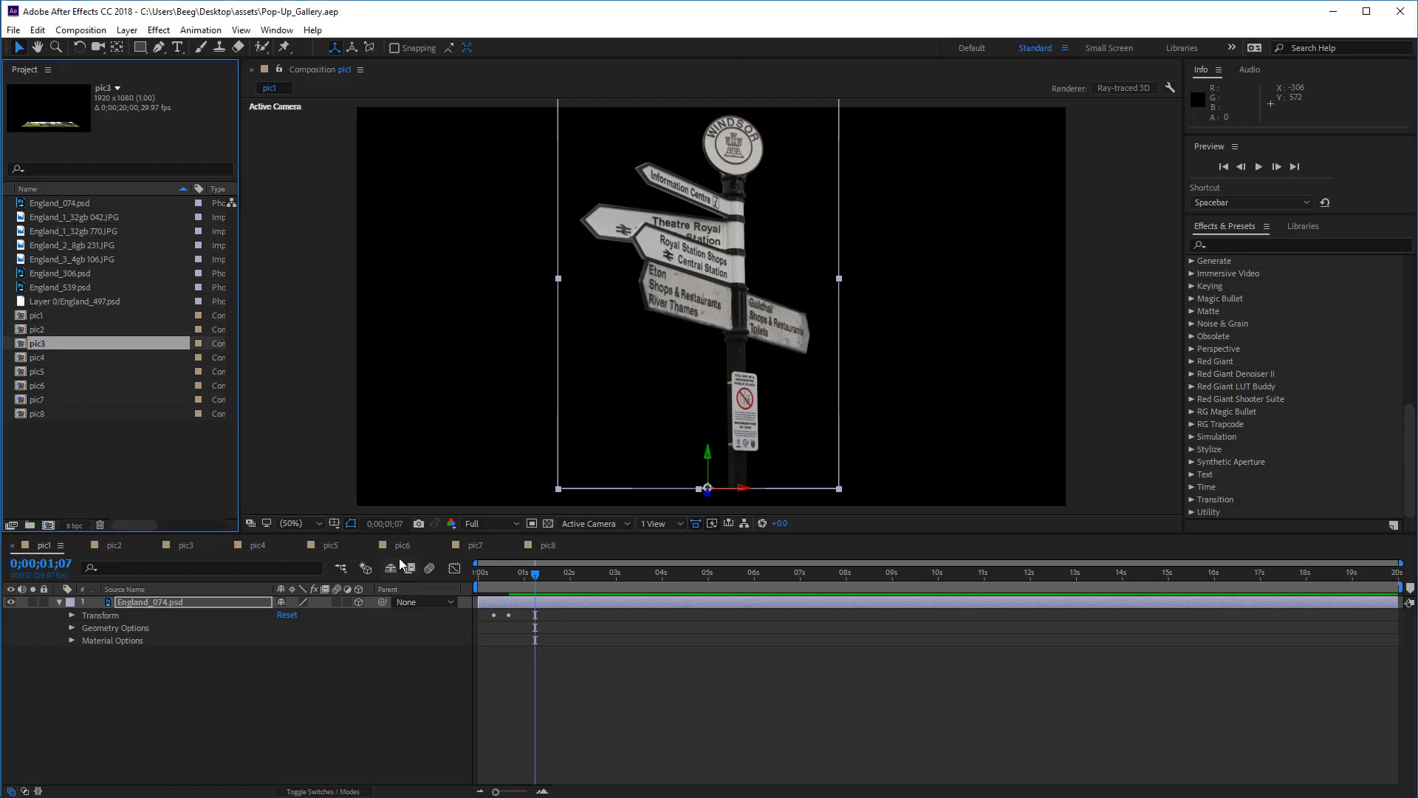
left_click(483, 552)
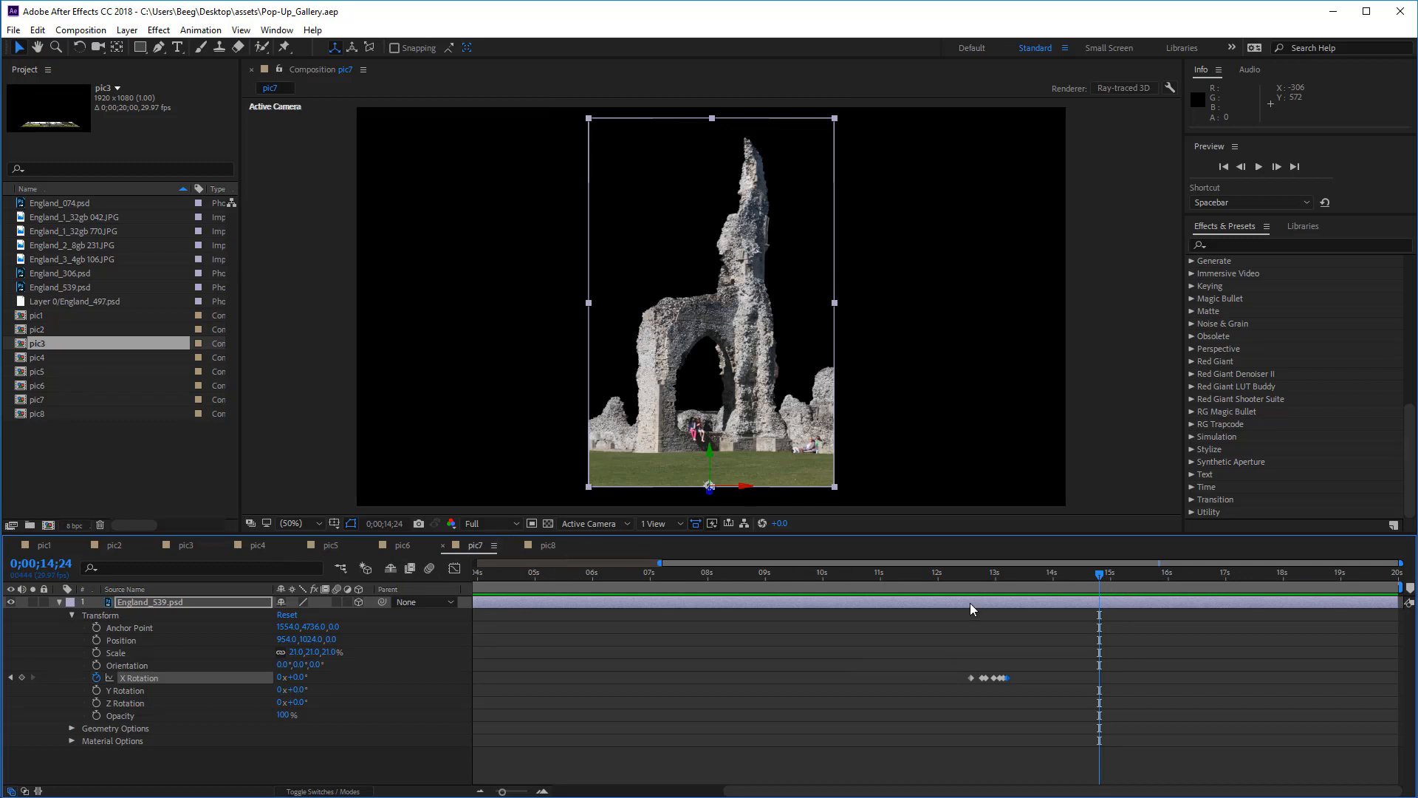
Scrub through the X Rotation keyframes in pic7 and pic8 to examine when each photo flips upright
left_click_drag(959, 573, 974, 578)
left_click_drag(502, 791, 520, 792)
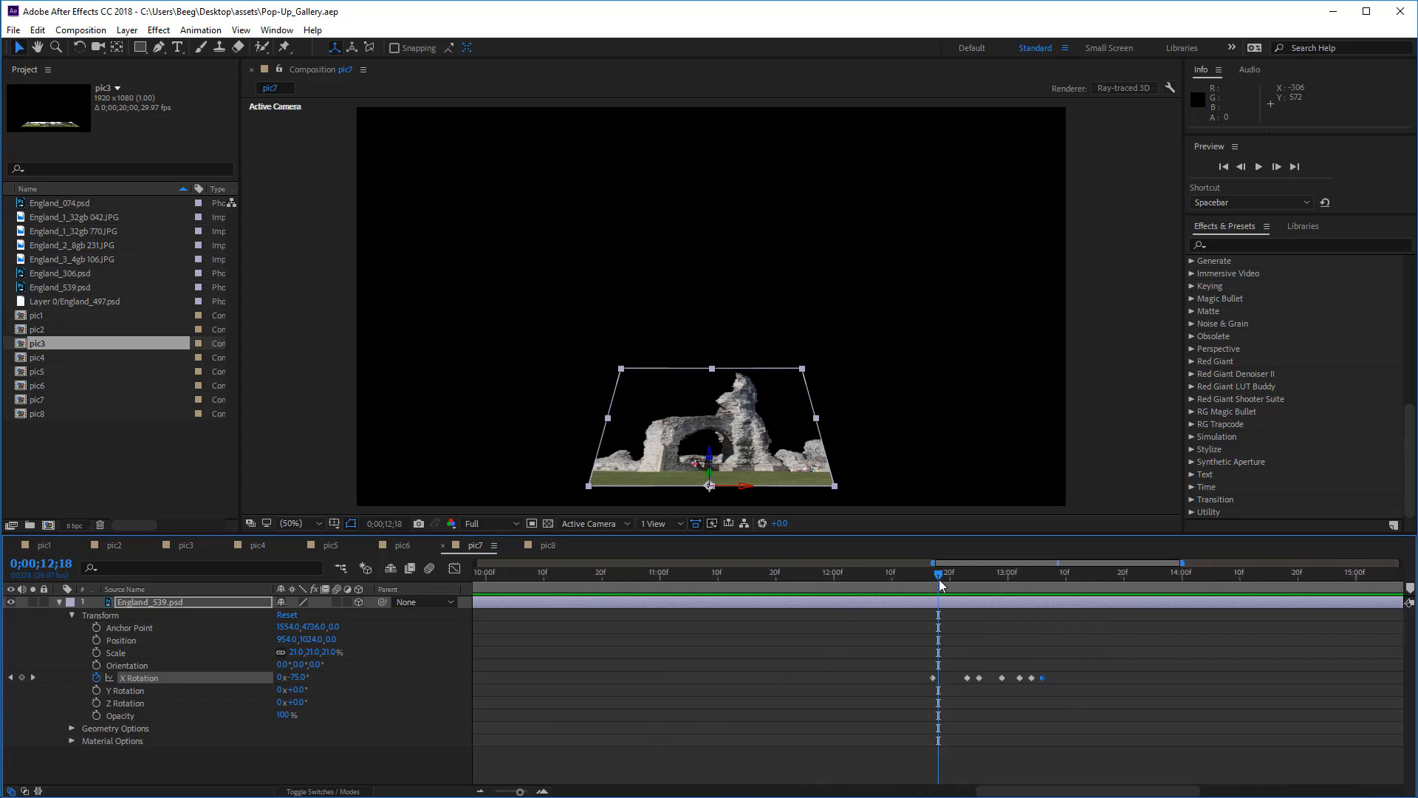
mouse_move(939, 580)
left_mouse_down()
mouse_move(970, 561)
mouse_move(1037, 579)
mouse_move(977, 583)
mouse_move(1042, 602)
mouse_move(902, 600)
mouse_move(956, 602)
mouse_move(928, 599)
left_mouse_up()
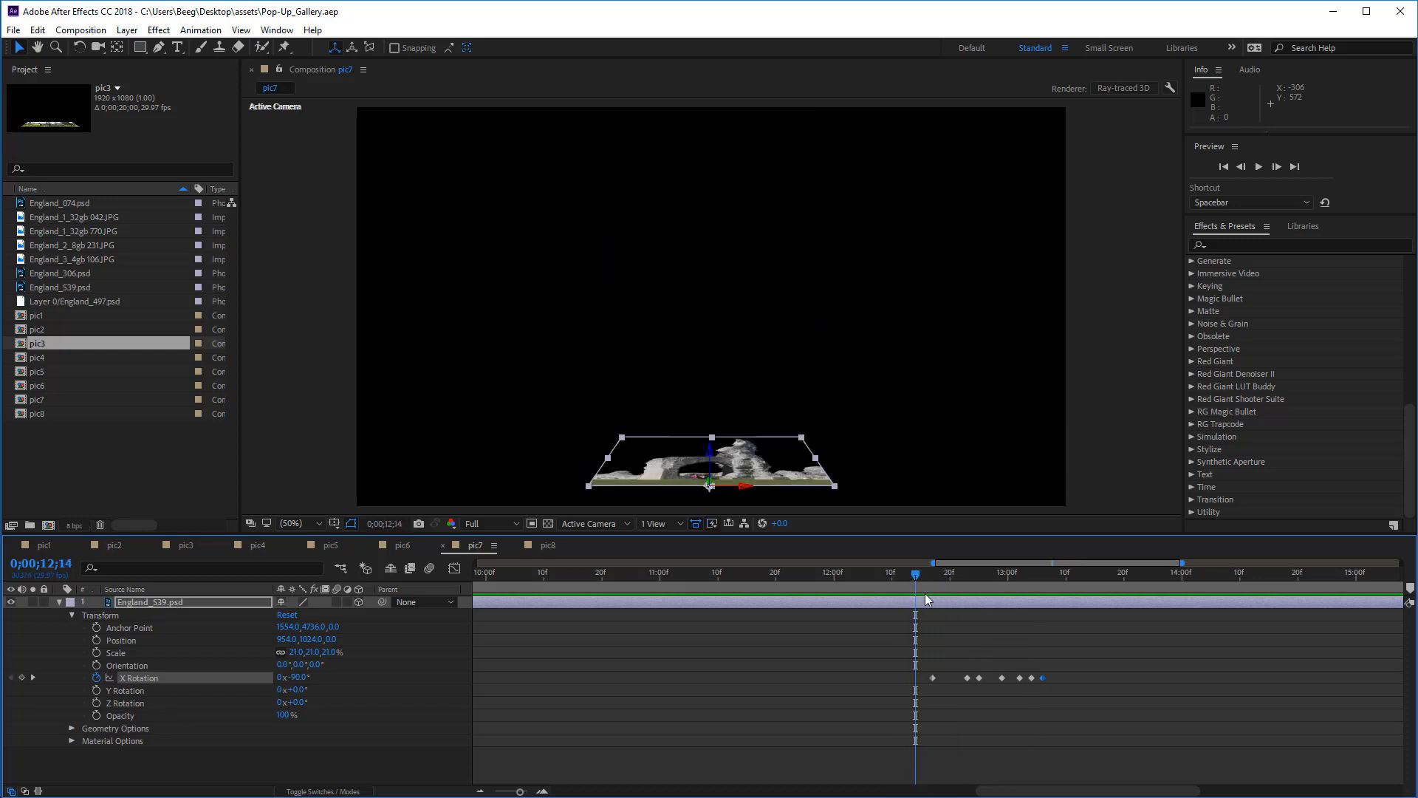
left_click(547, 545)
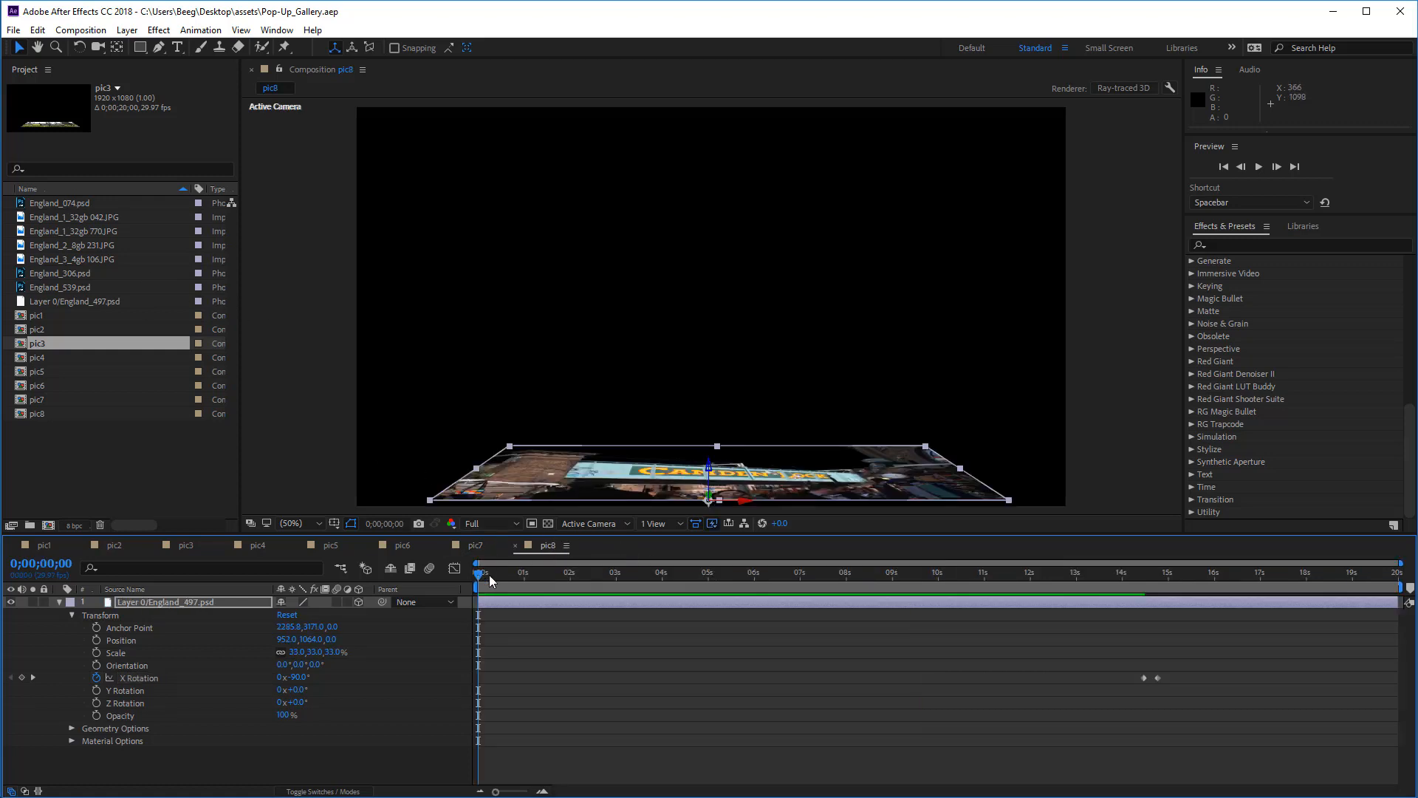
left_click_drag(489, 580, 1259, 582)
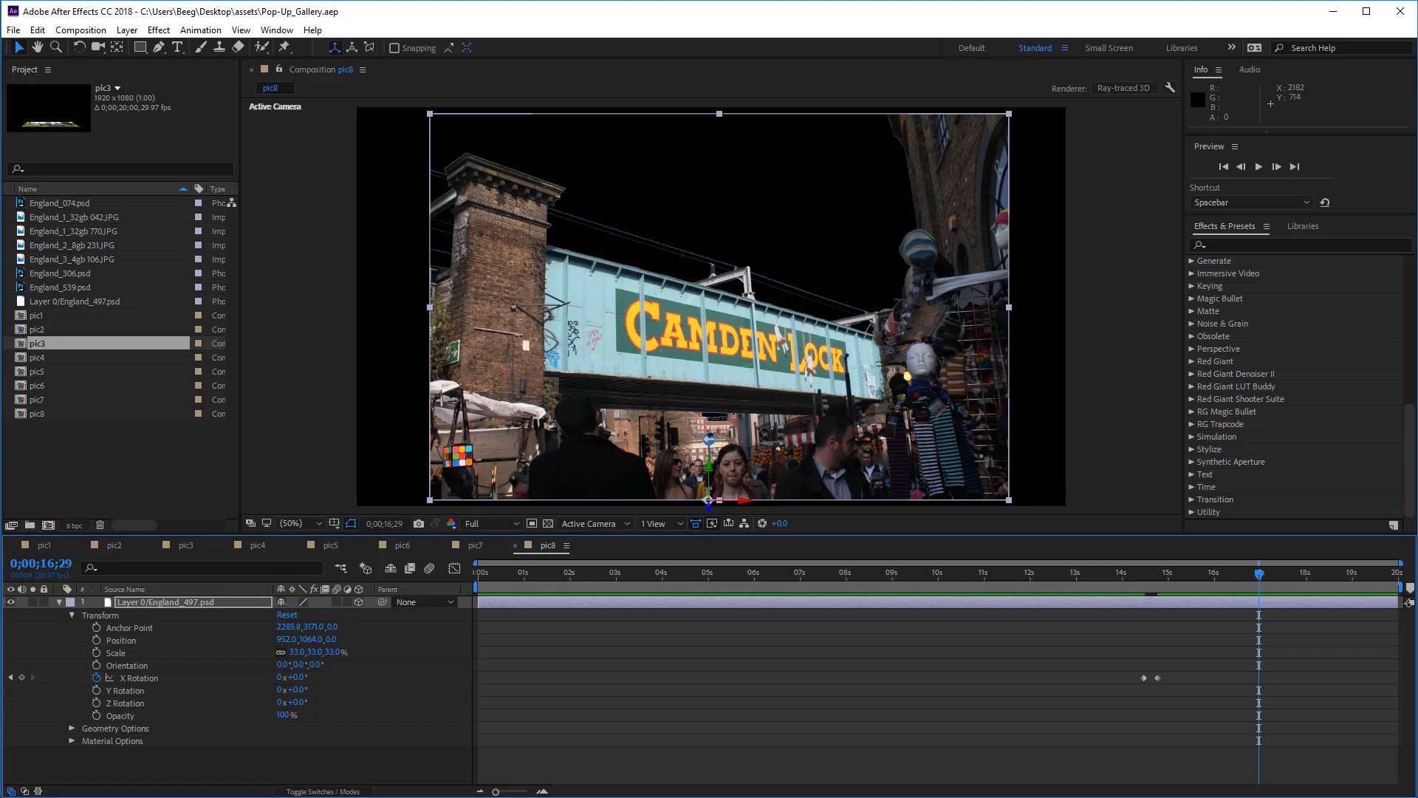
Import EnglandCastle.JPG into the project, preview it, and create a new composition from it
left_click_drag(452, 446, 95, 444)
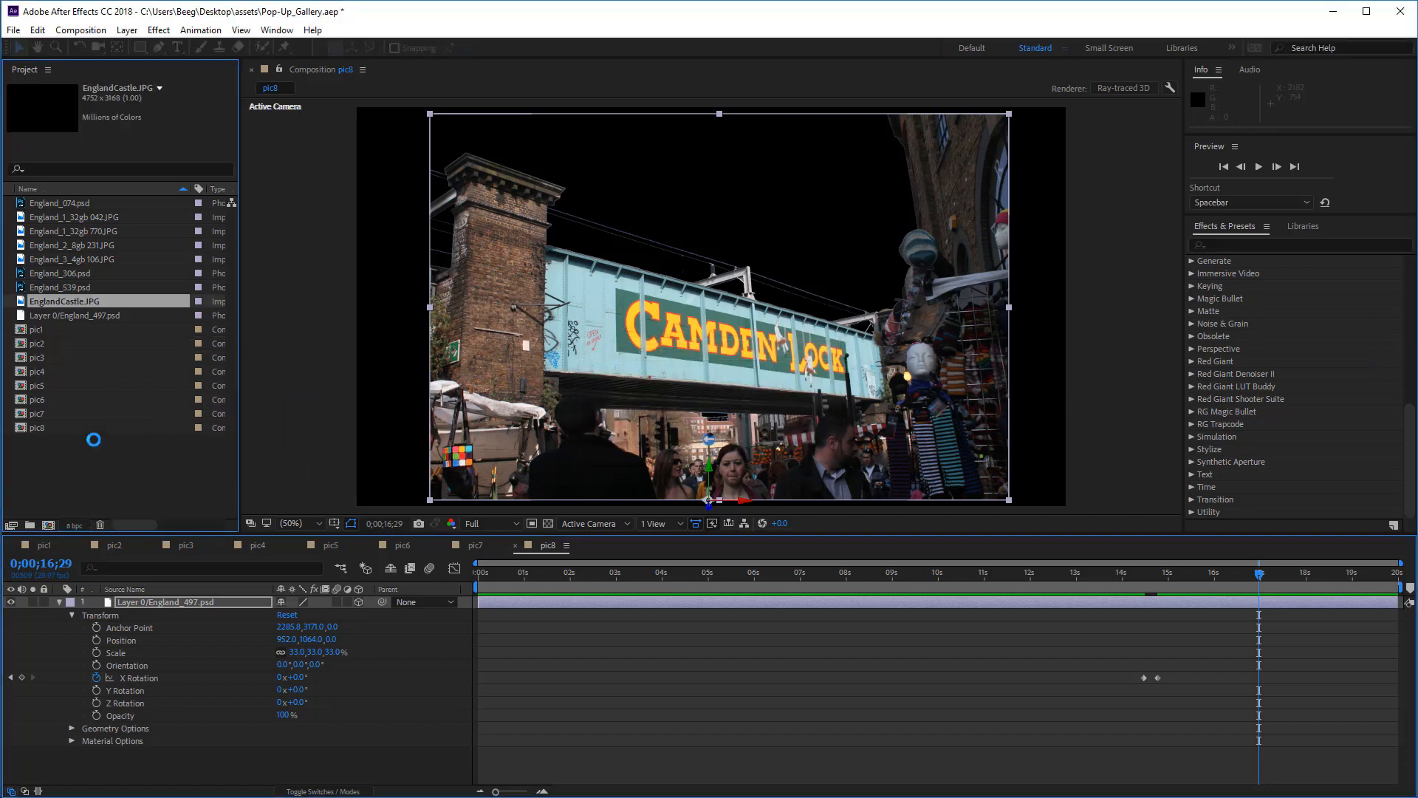
double_click(24, 303)
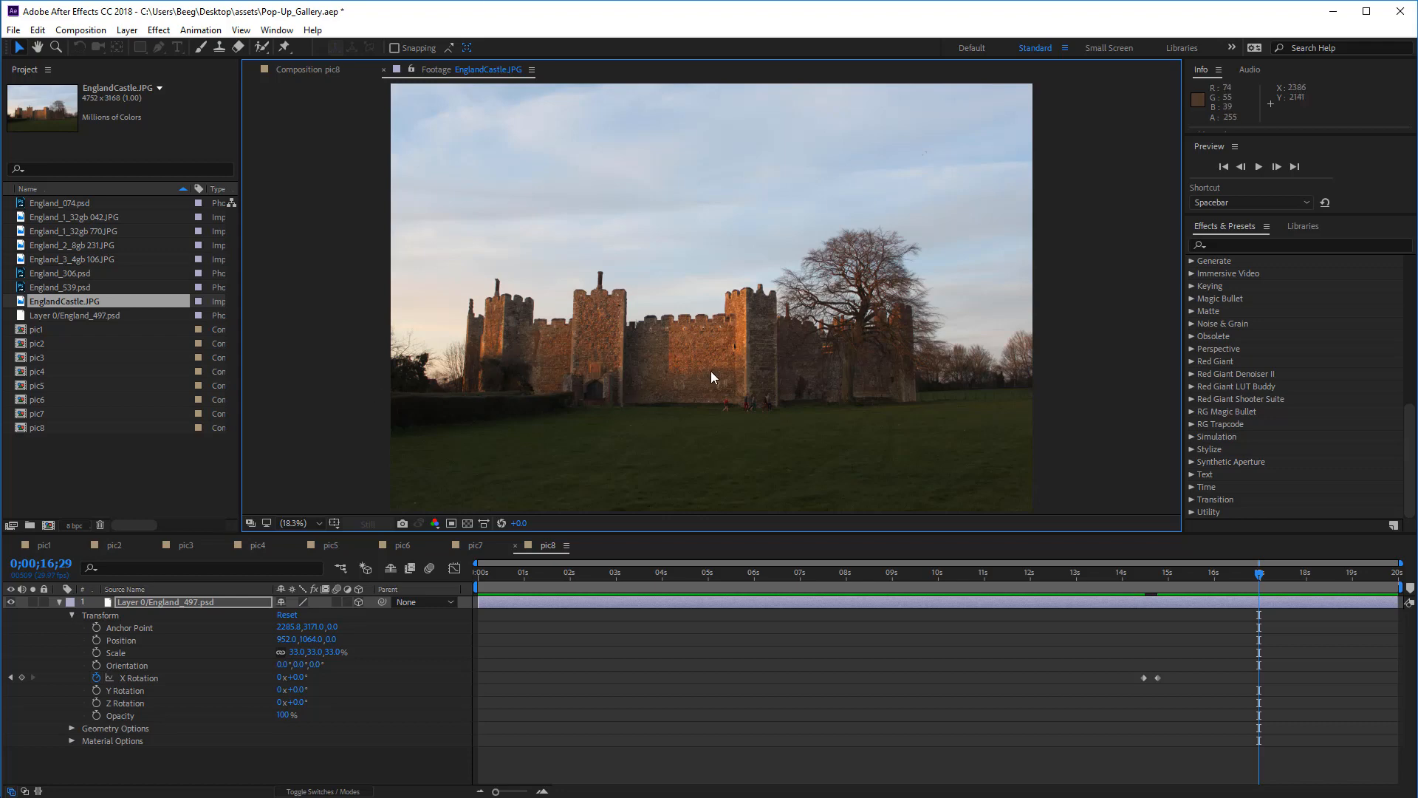
right_click(72, 301)
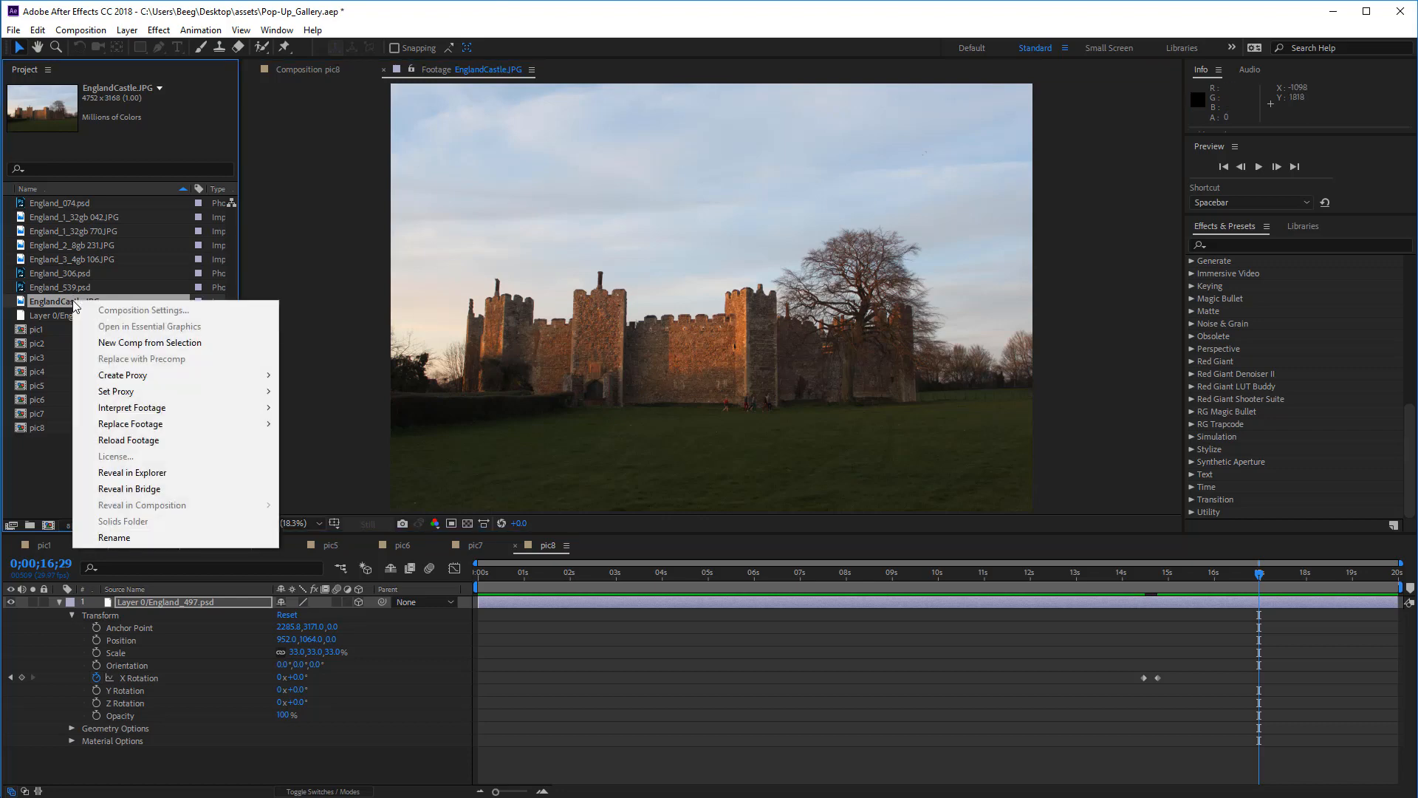
left_click(141, 343)
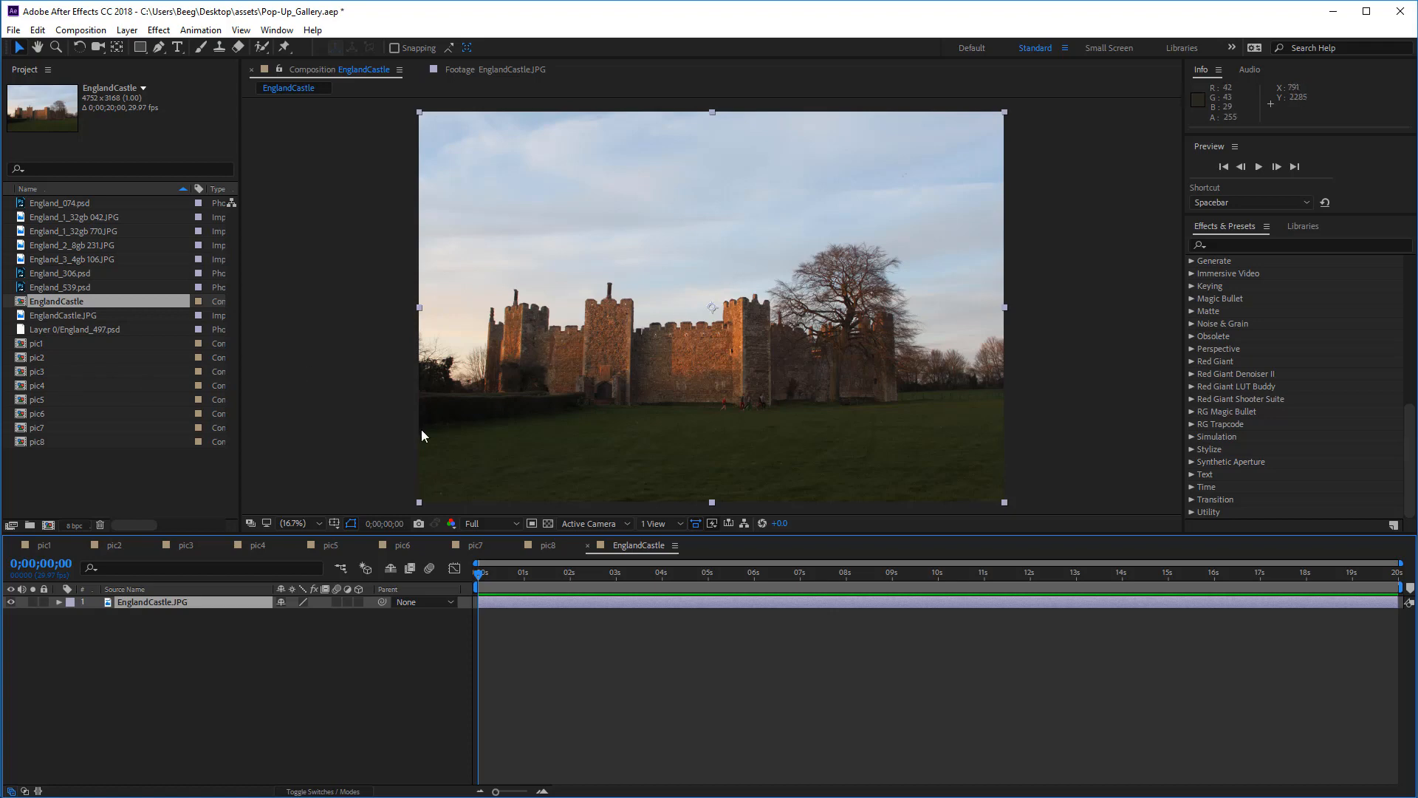
Make the castle photo a 3D layer and set its X Rotation to -90°
left_click(60, 601)
left_click(357, 603)
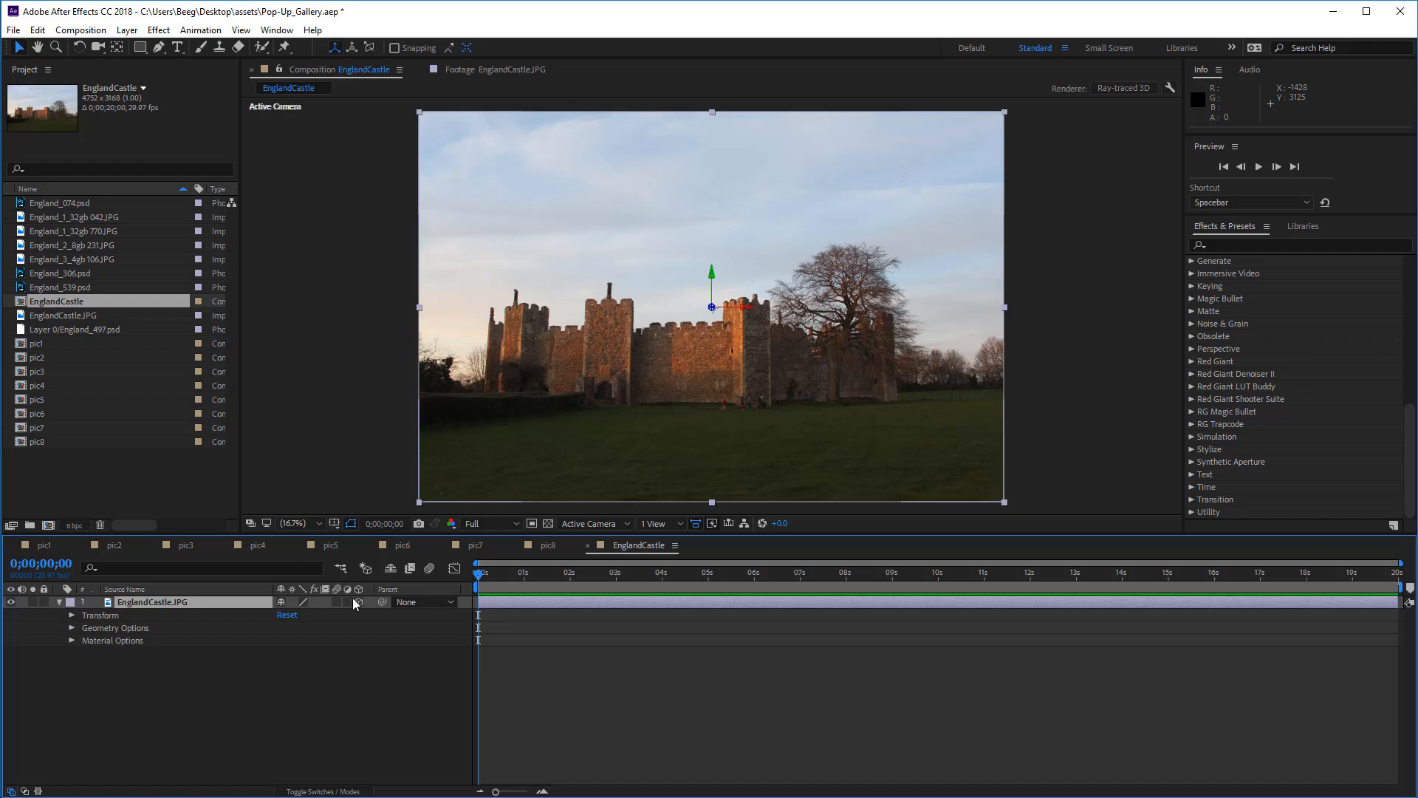
left_click(71, 615)
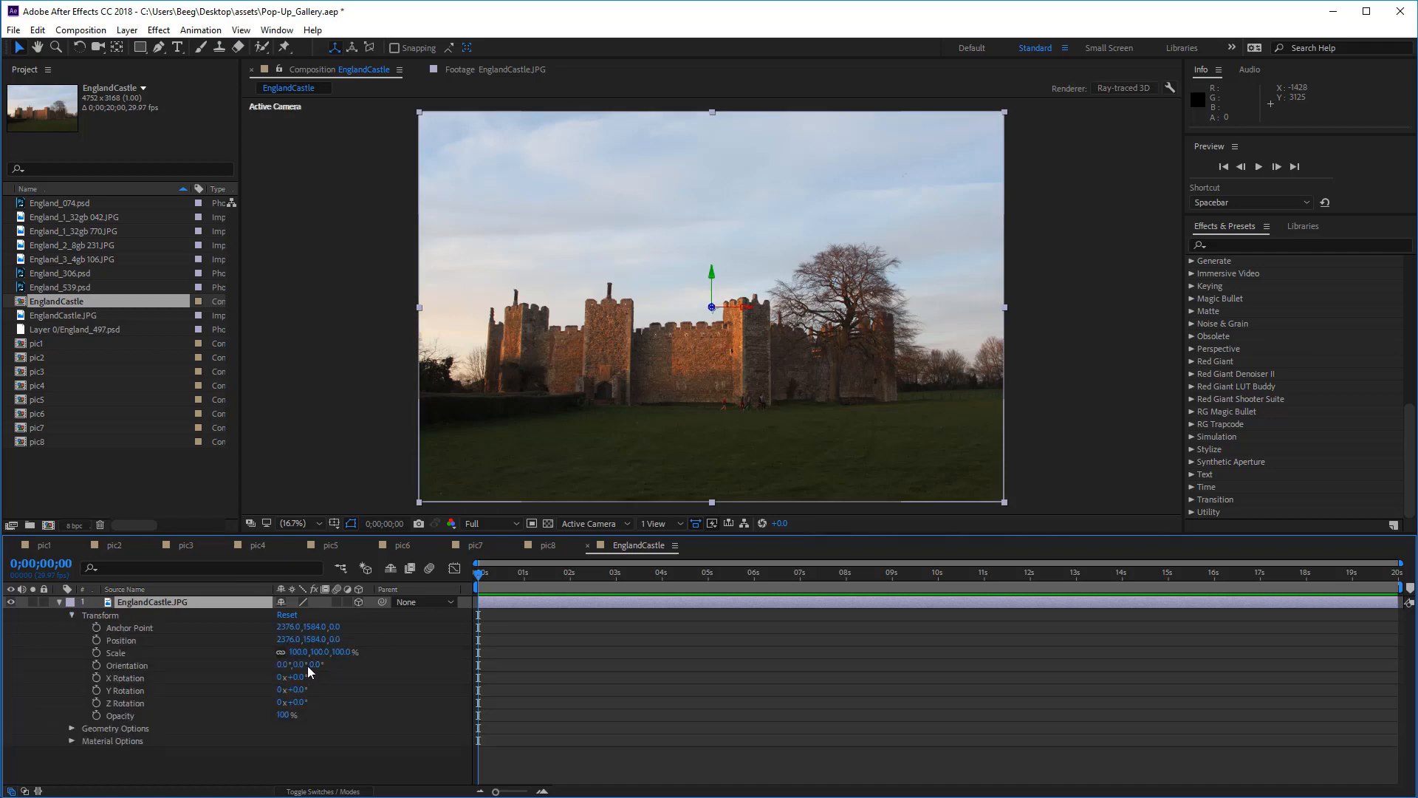
left_click(298, 677)
type("-90")
key("Return")
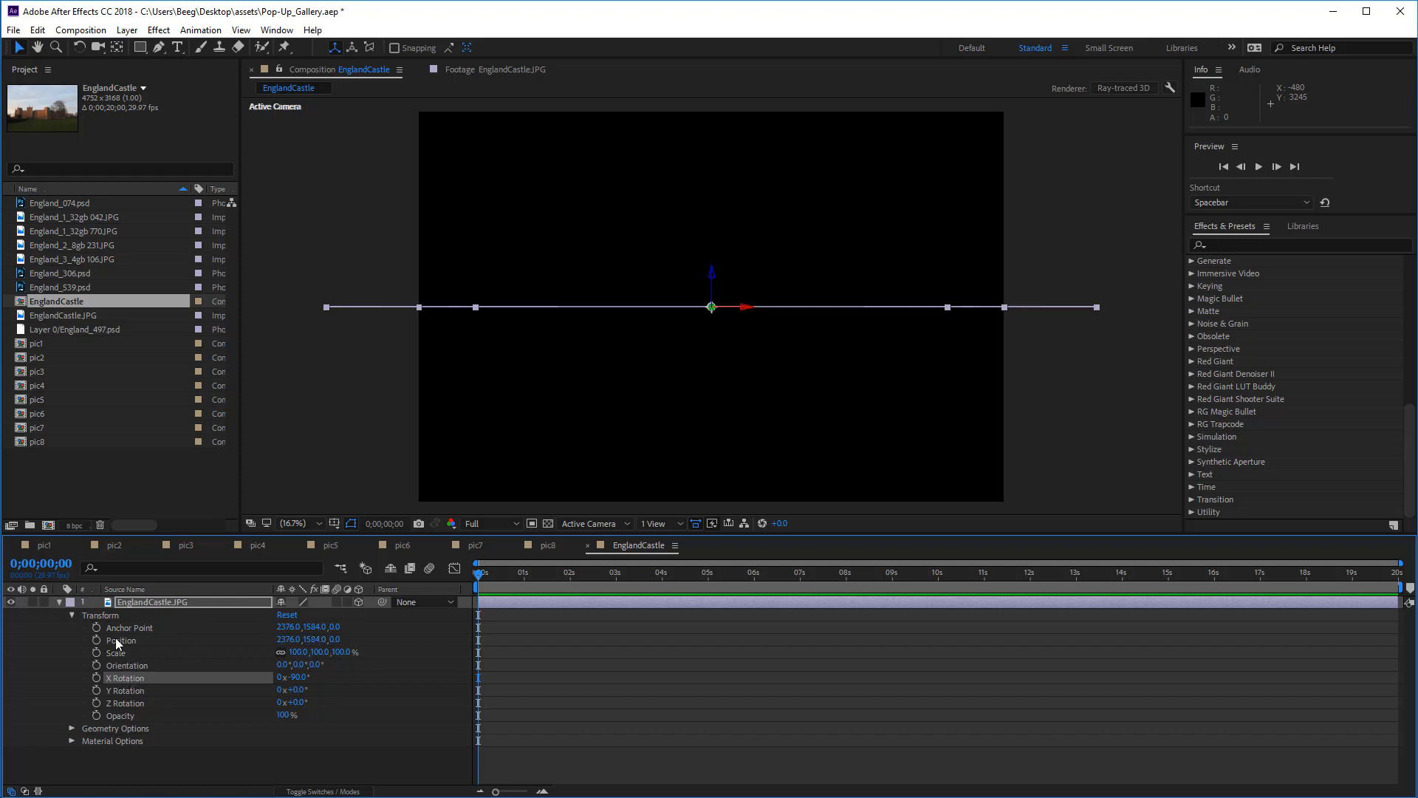
Lower the castle layer to a Y position of 2802 and check the shadow settings in its Material Options
left_click_drag(316, 639, 1245, 608)
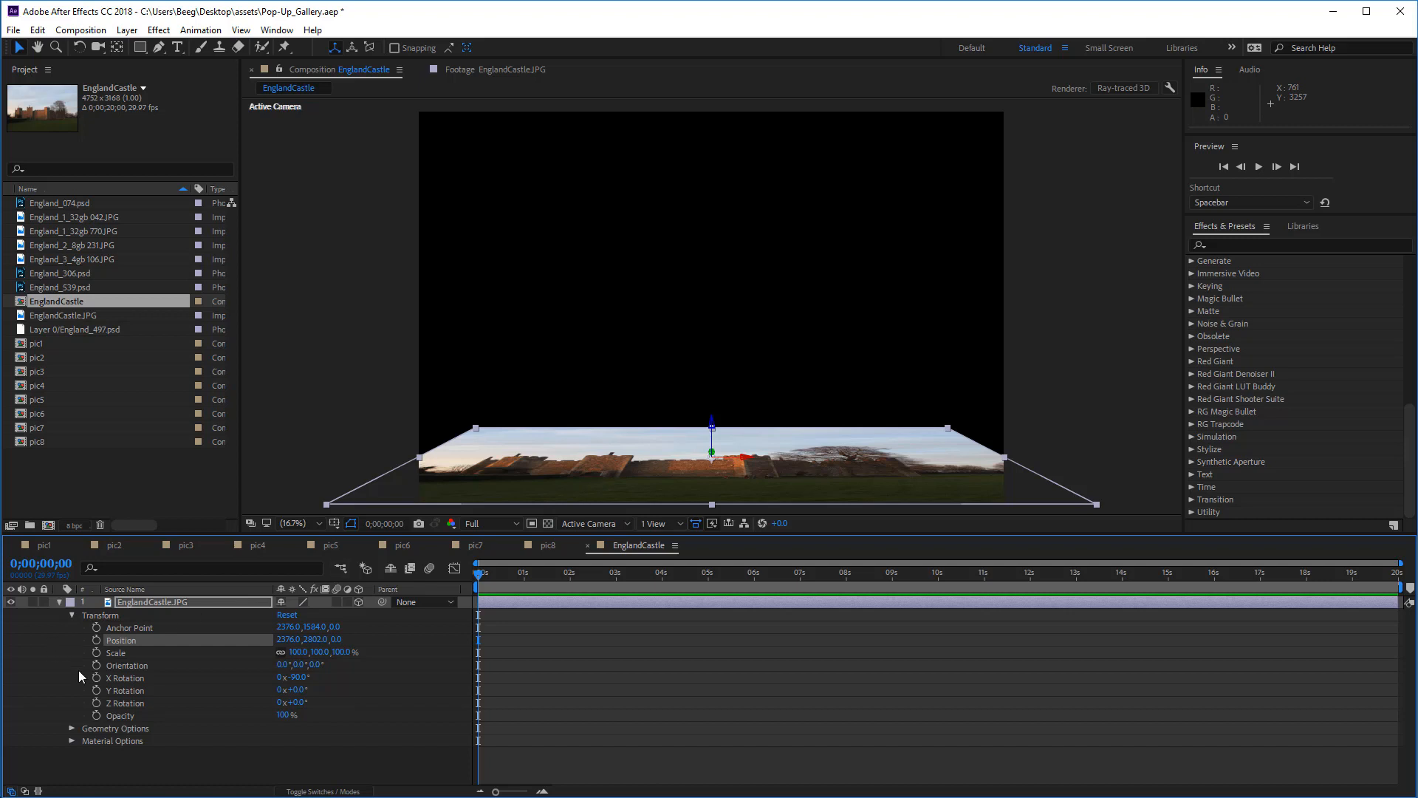
left_click(72, 741)
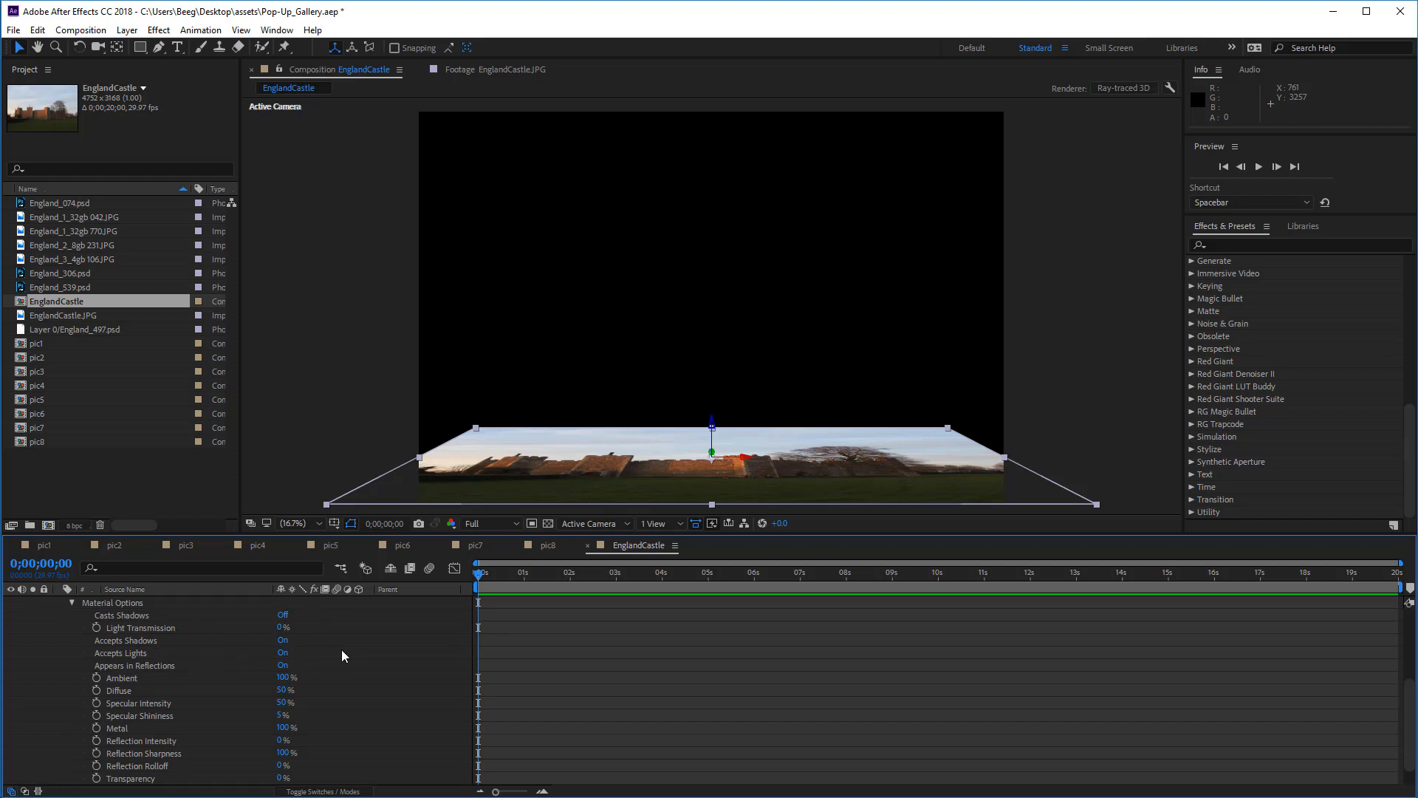
left_click(71, 602)
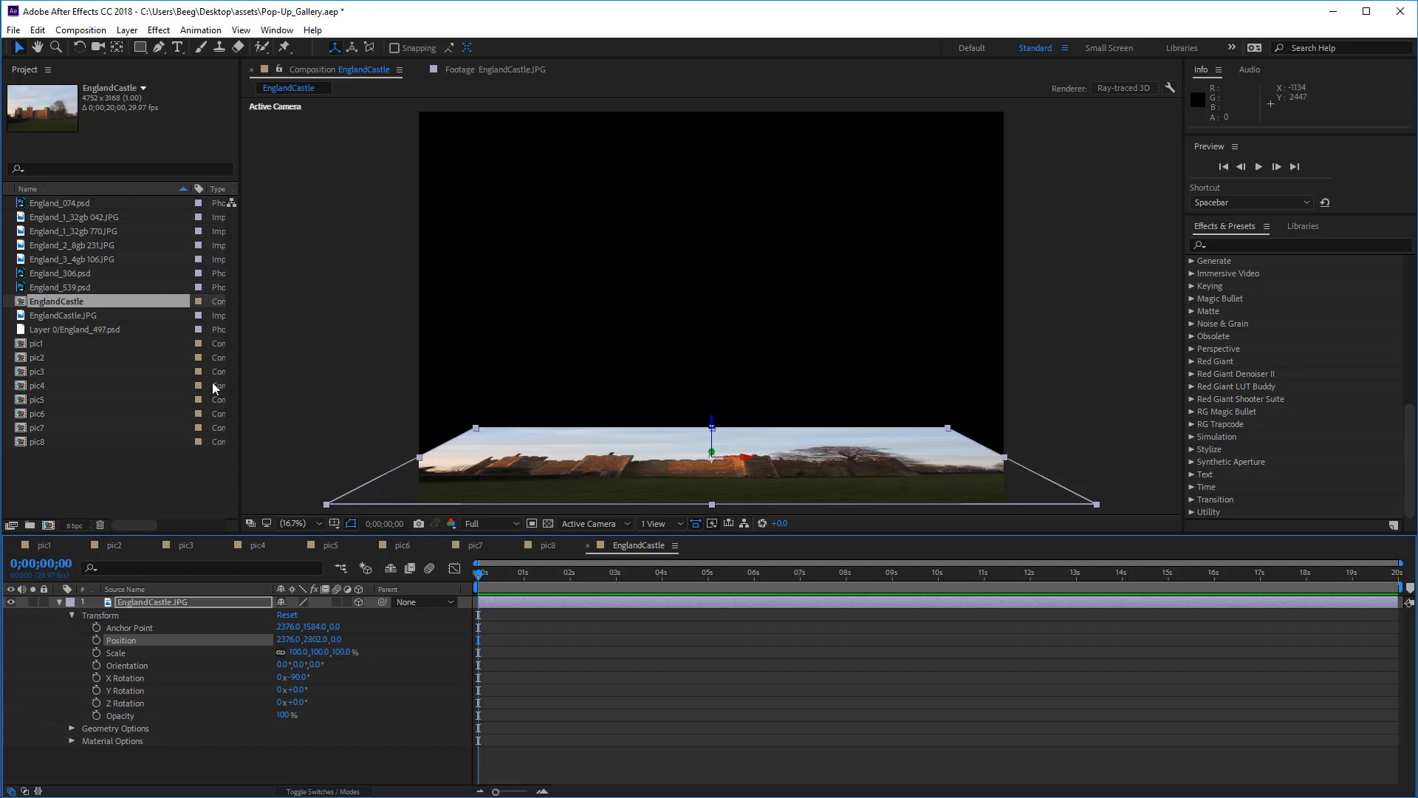
Add the pic1 composition above the castle layer in the EnglandCastle composition and scrub through its pop-up animation
left_click(26, 345)
left_click_drag(26, 344, 506, 441)
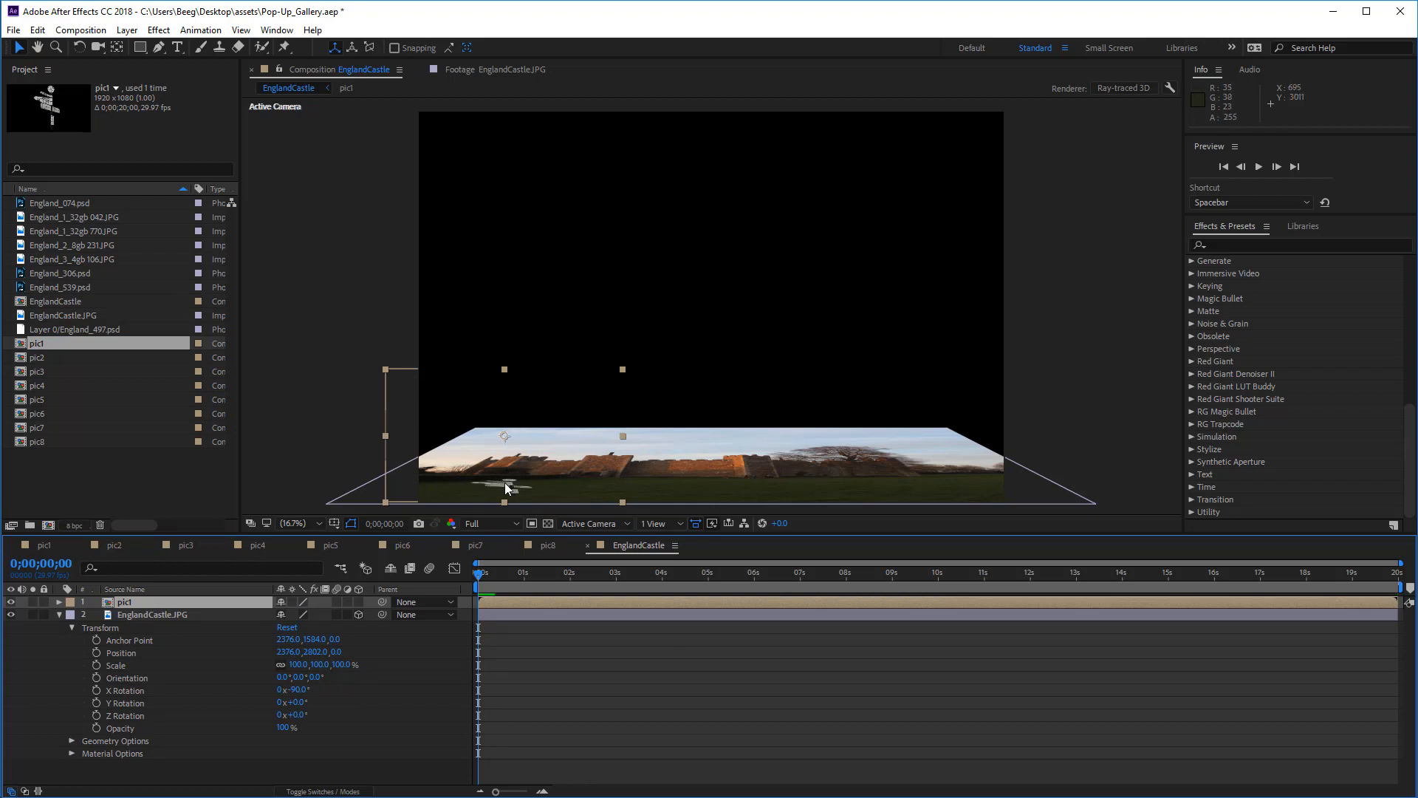
left_click_drag(507, 487, 530, 390)
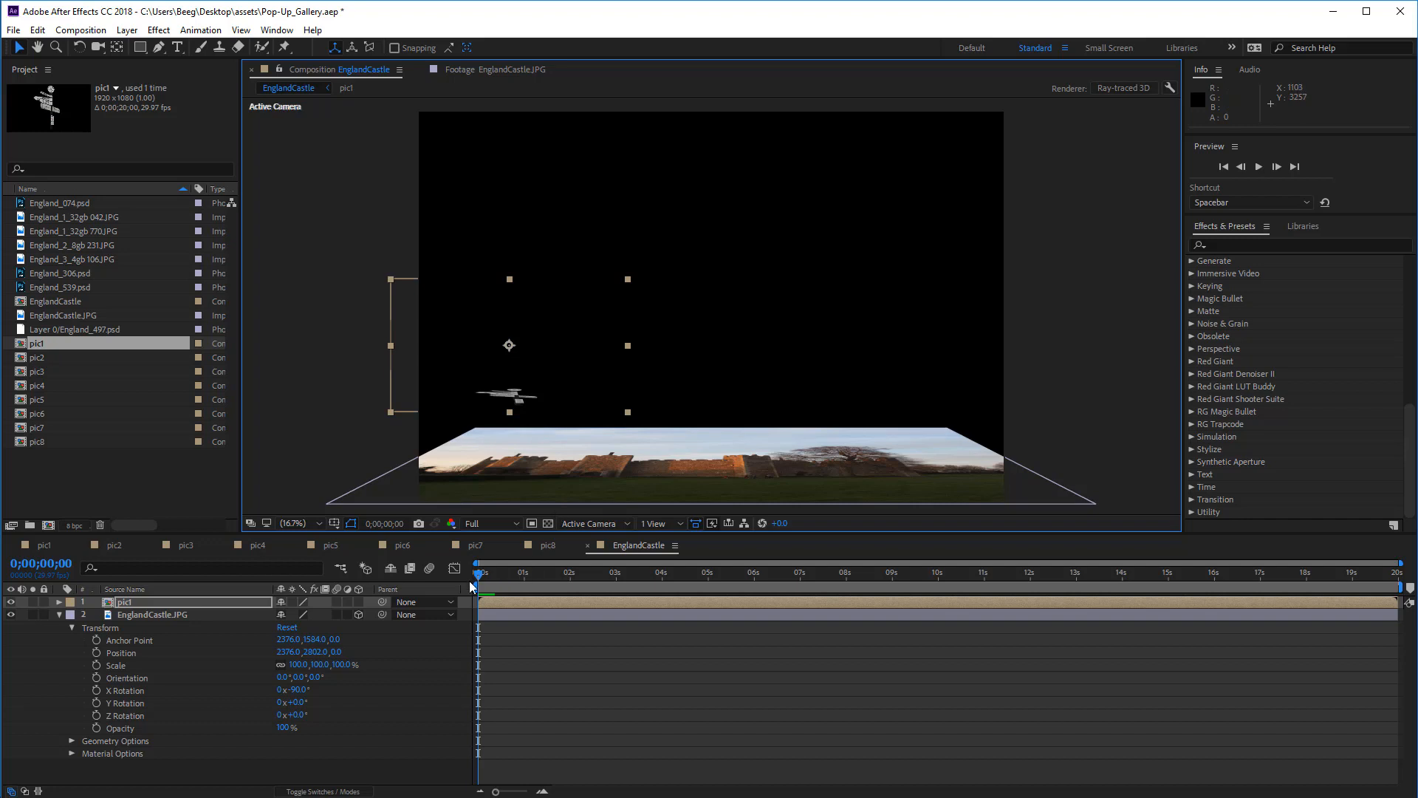
left_click_drag(478, 579, 597, 573)
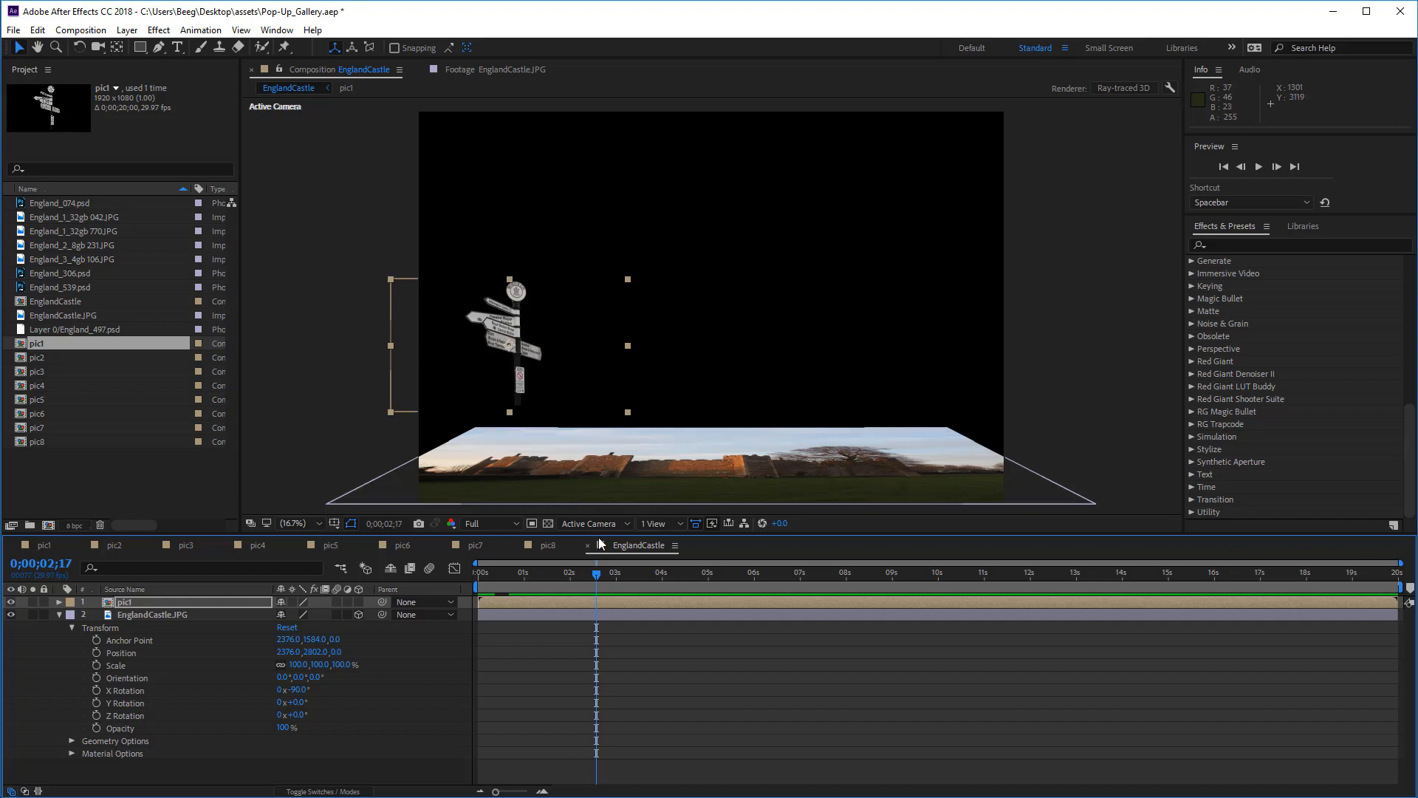
left_click_drag(596, 573, 482, 580)
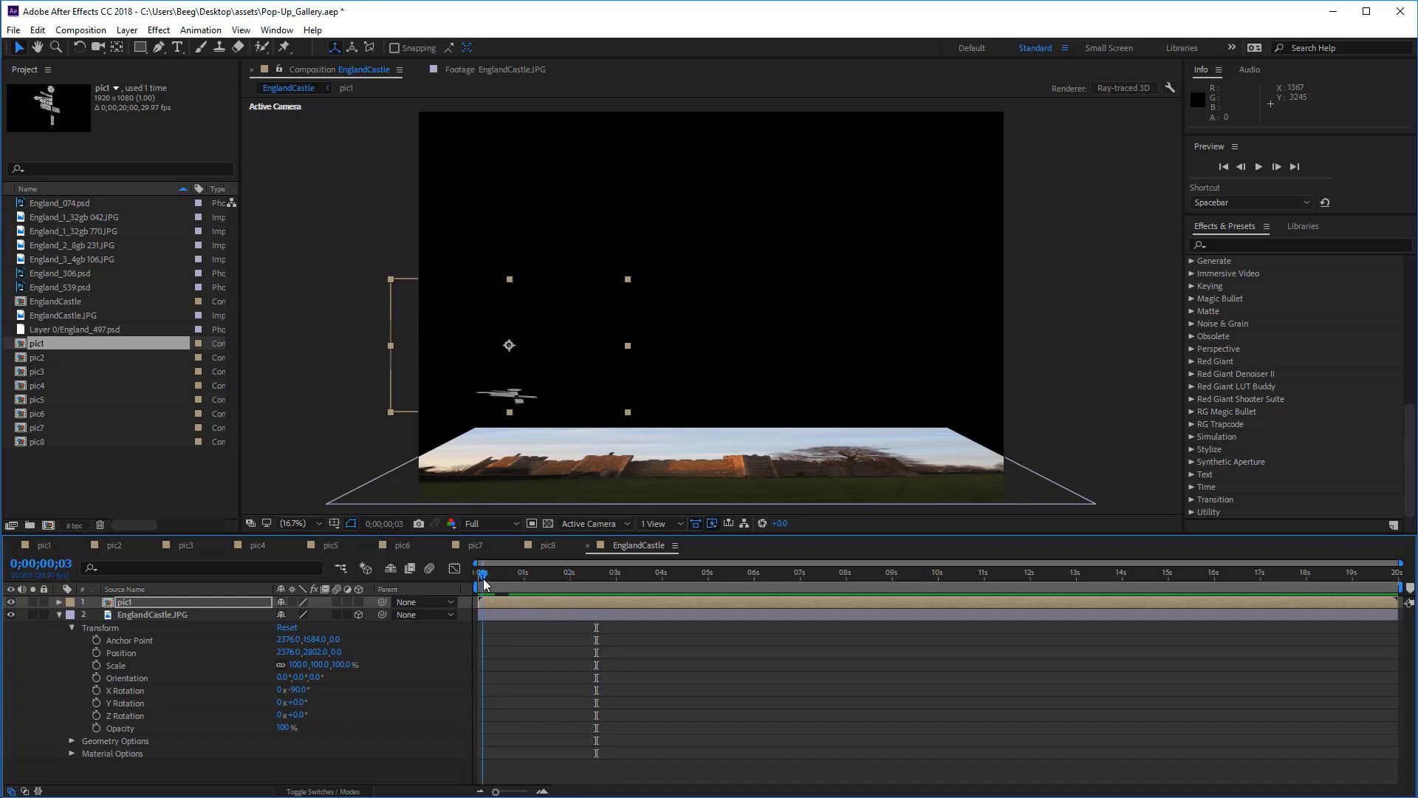
Move pic1 down onto the far left of the flat castle photo and turn on Collapse Transformations for it
left_click(512, 408)
left_click_drag(511, 408, 504, 429)
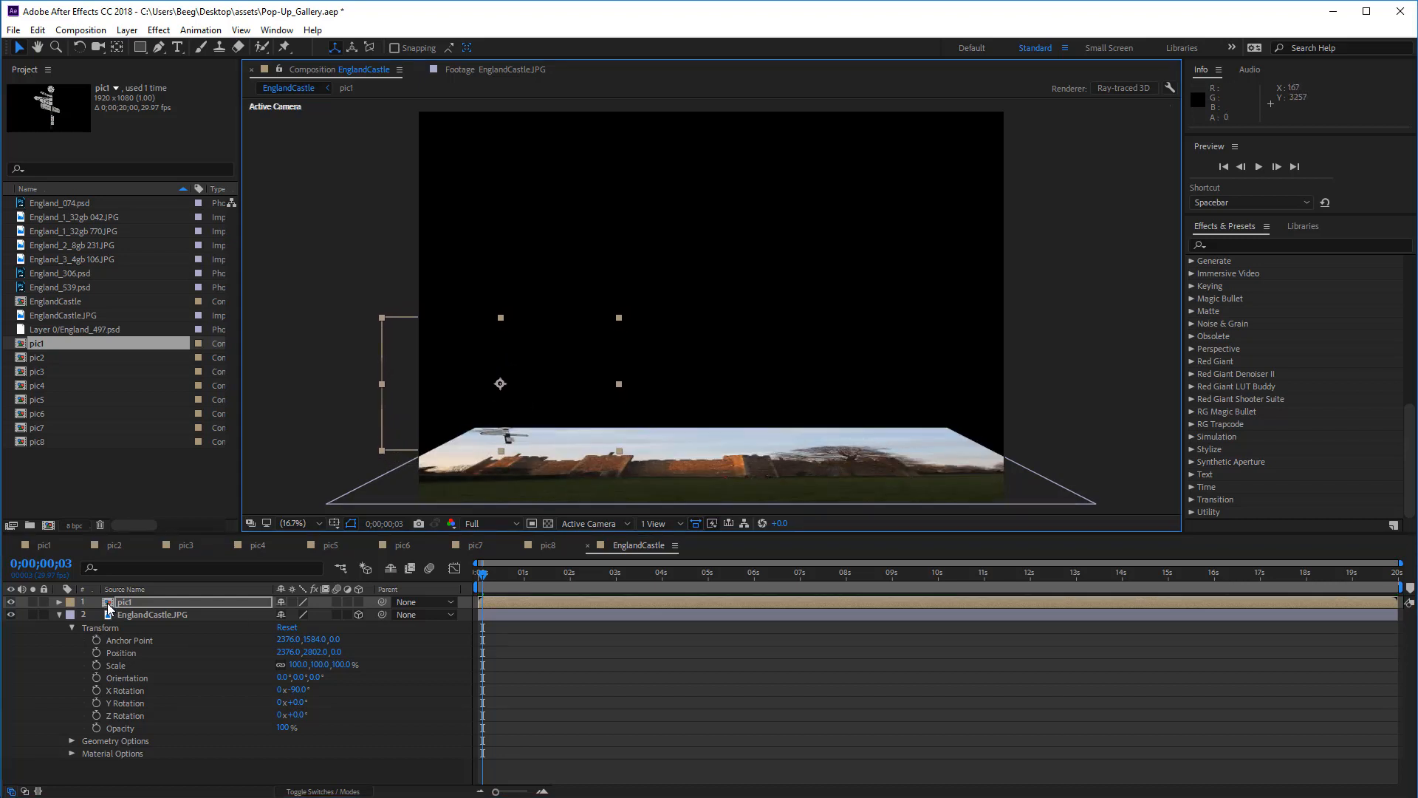
left_click(291, 602)
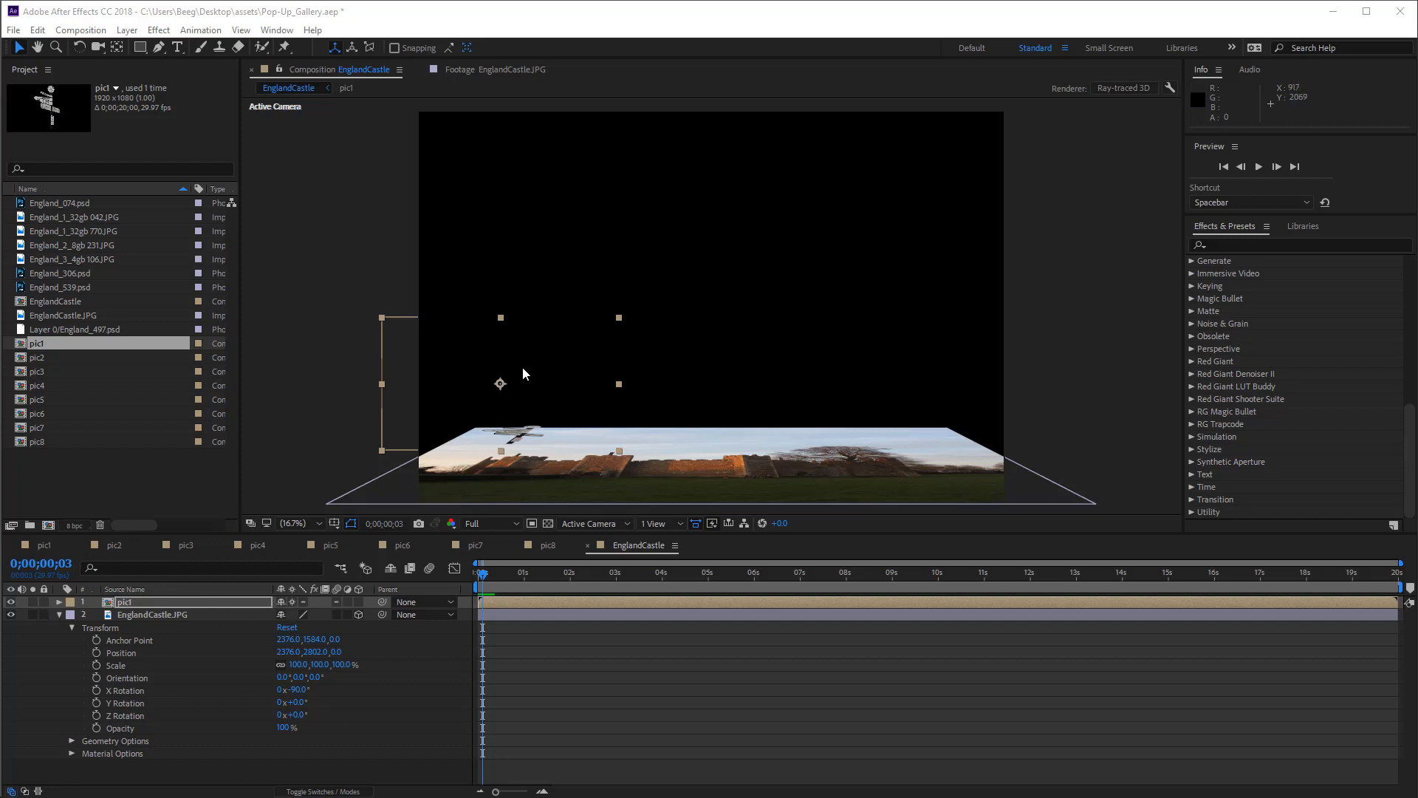
Set pic1's Position to 424, 2308, return the current time to the start, and make pic1 a 3D layer
left_click(59, 601)
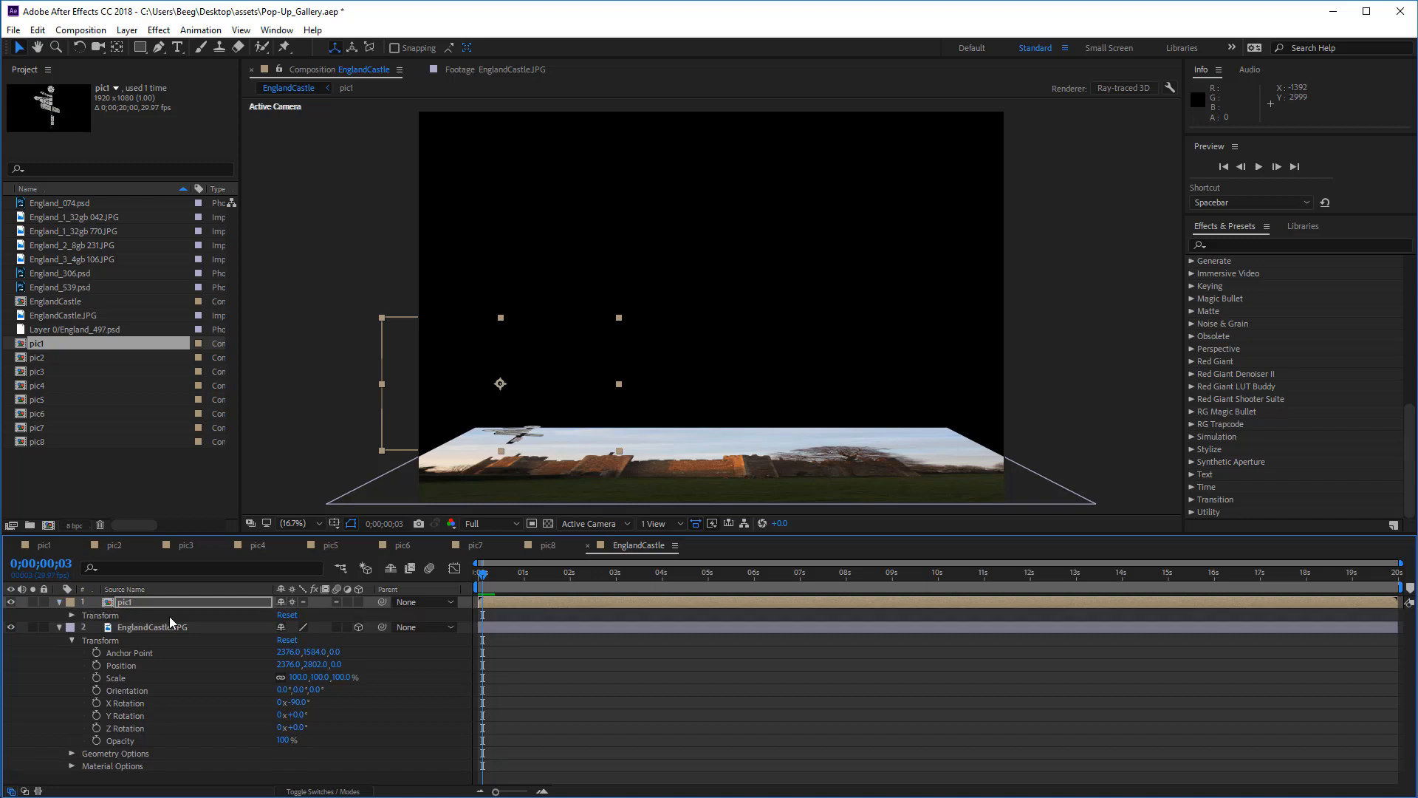
left_click(72, 615)
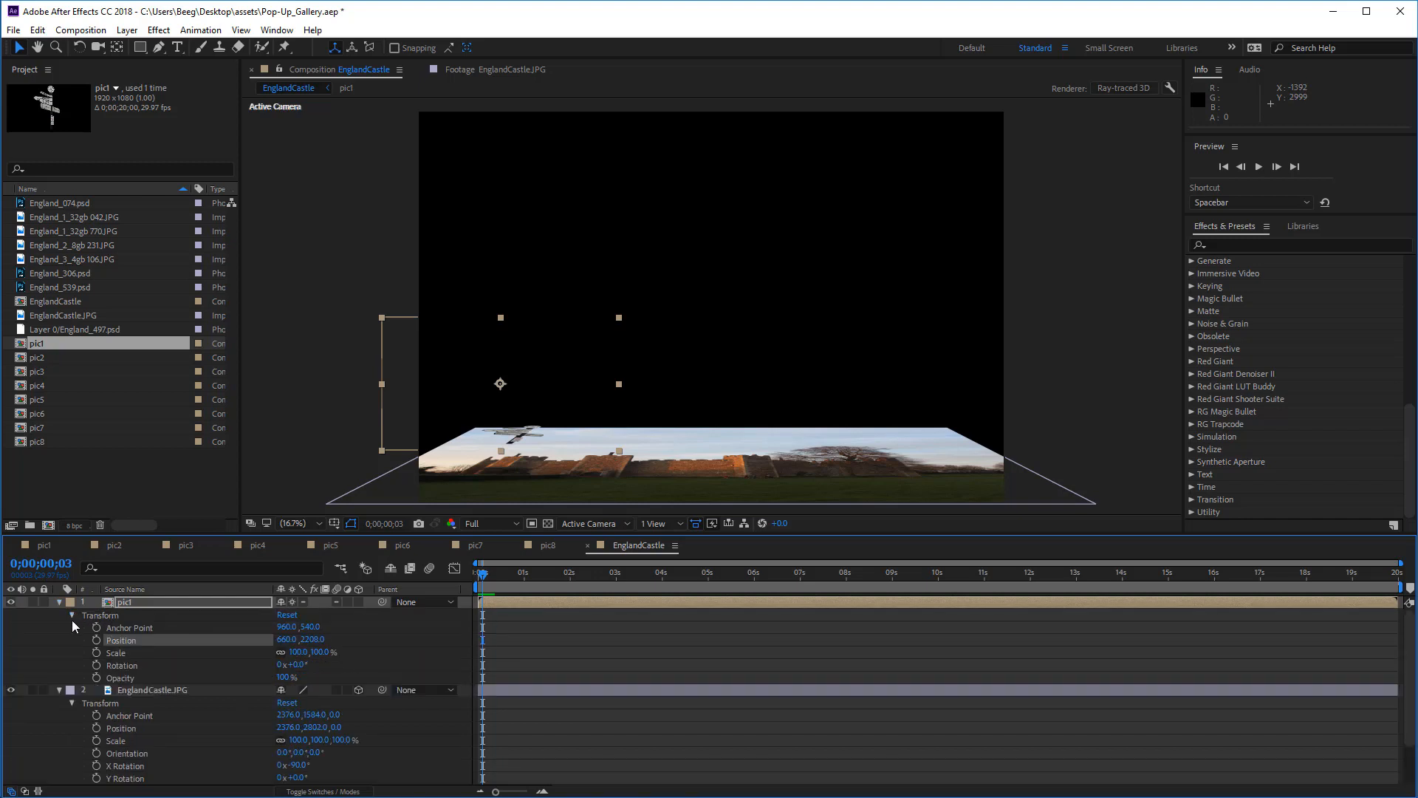
left_click(72, 615)
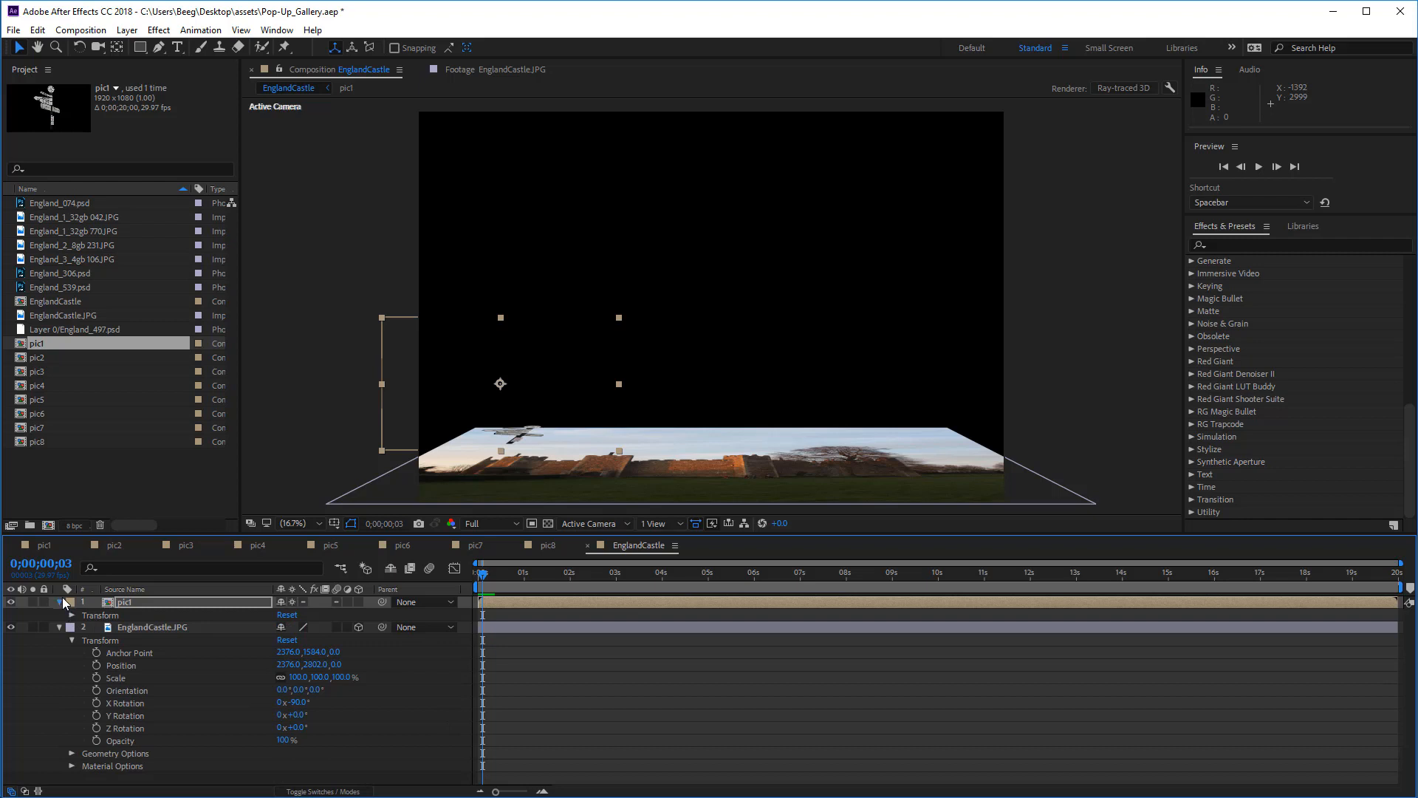
left_click(61, 600)
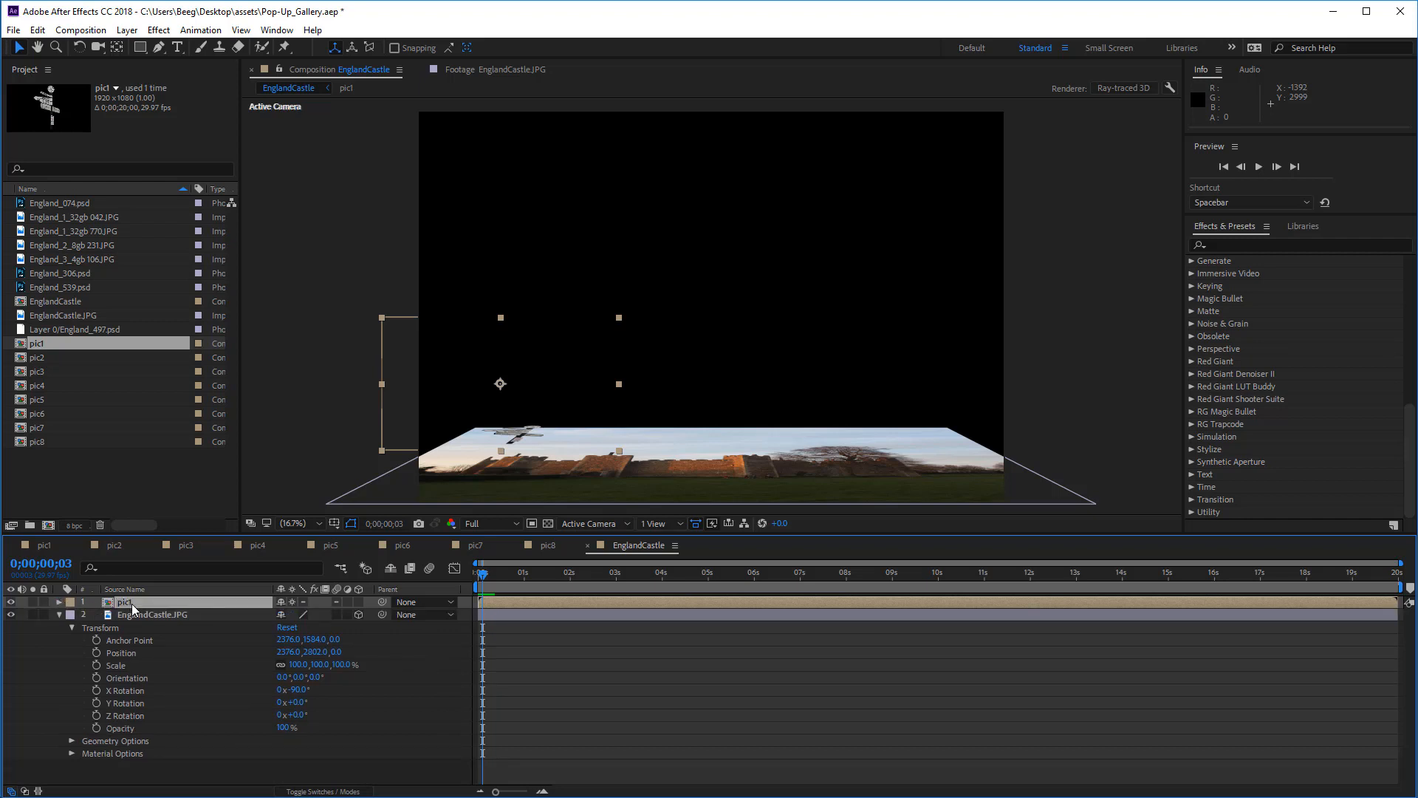
key("p")
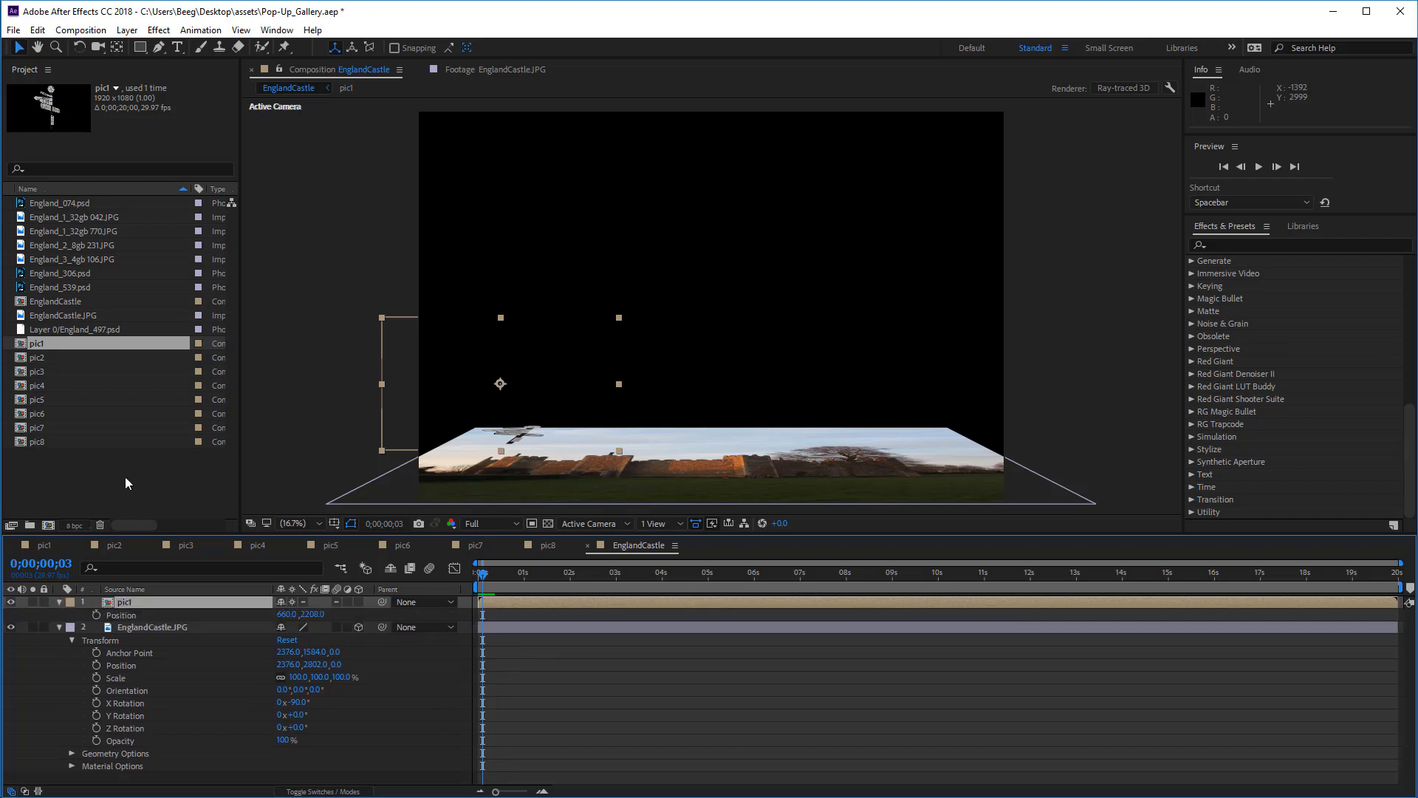
left_click_drag(314, 615, 383, 619)
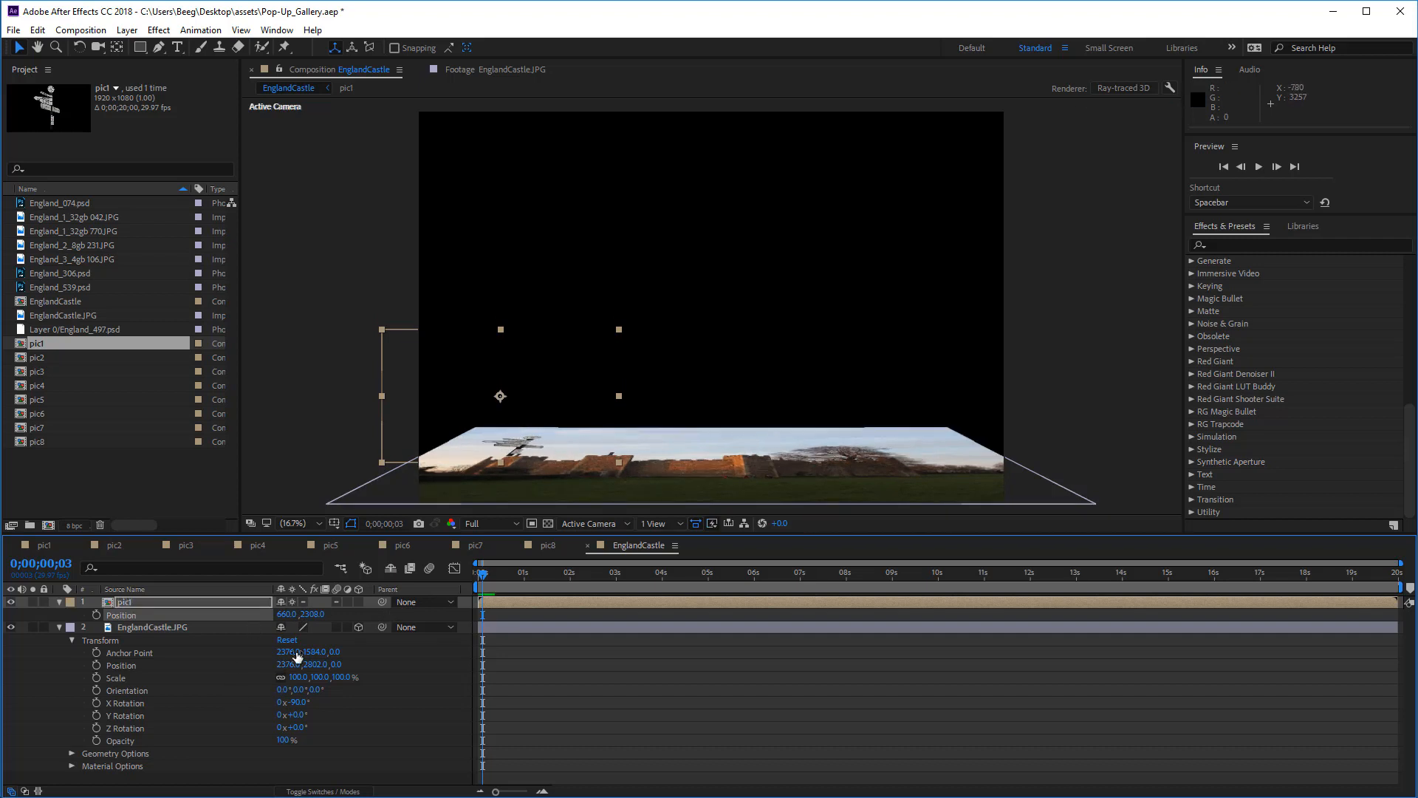
left_click_drag(287, 613, 102, 614)
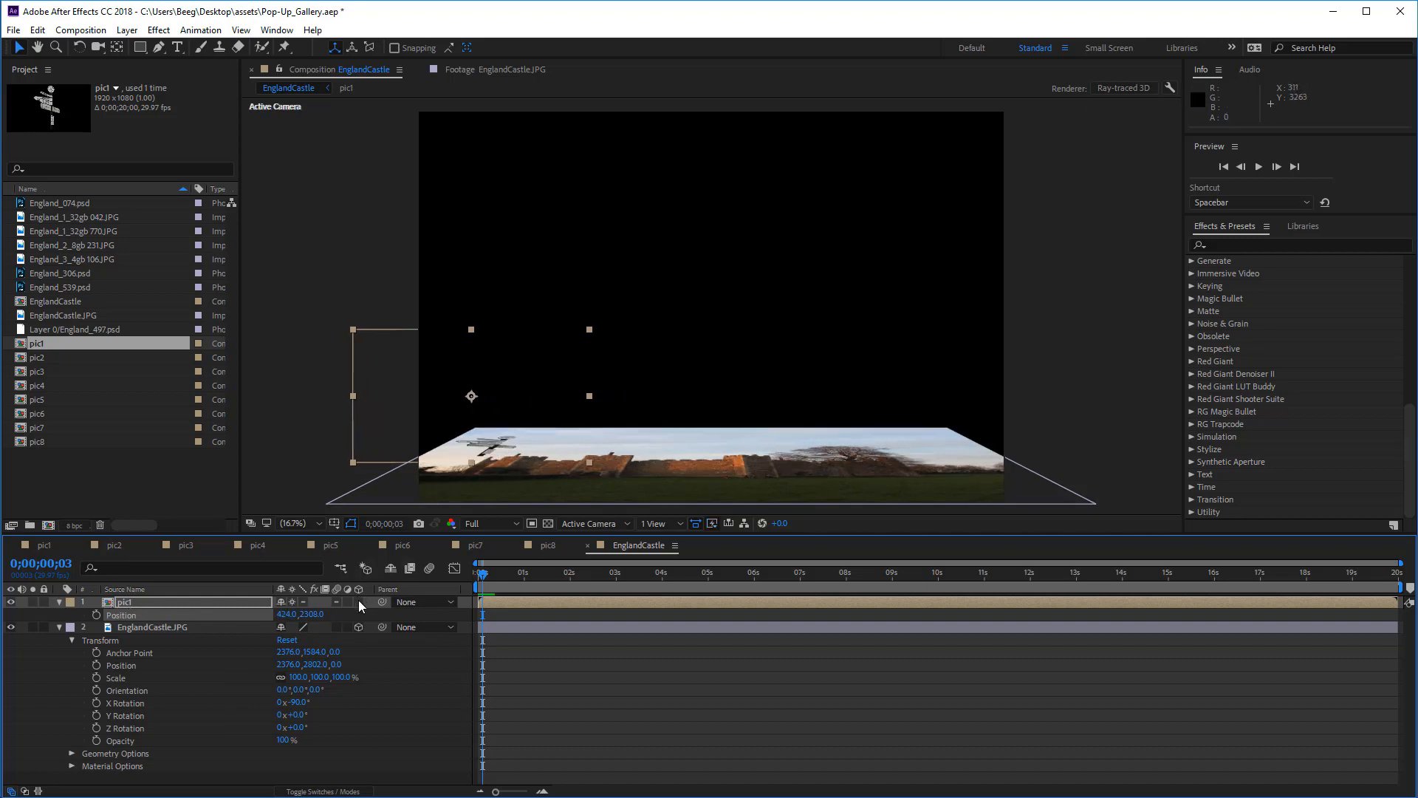
left_click_drag(483, 581, 442, 564)
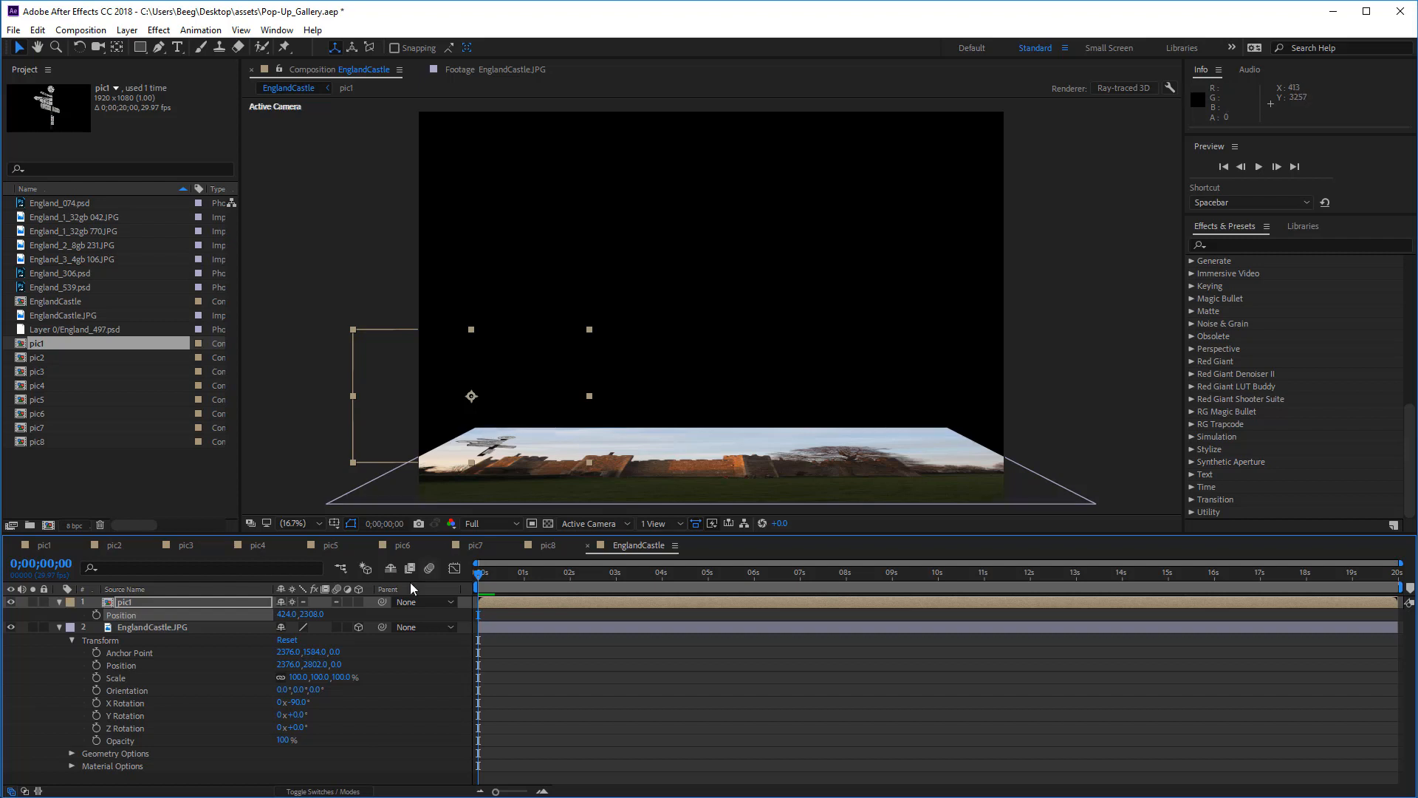
left_click(359, 601)
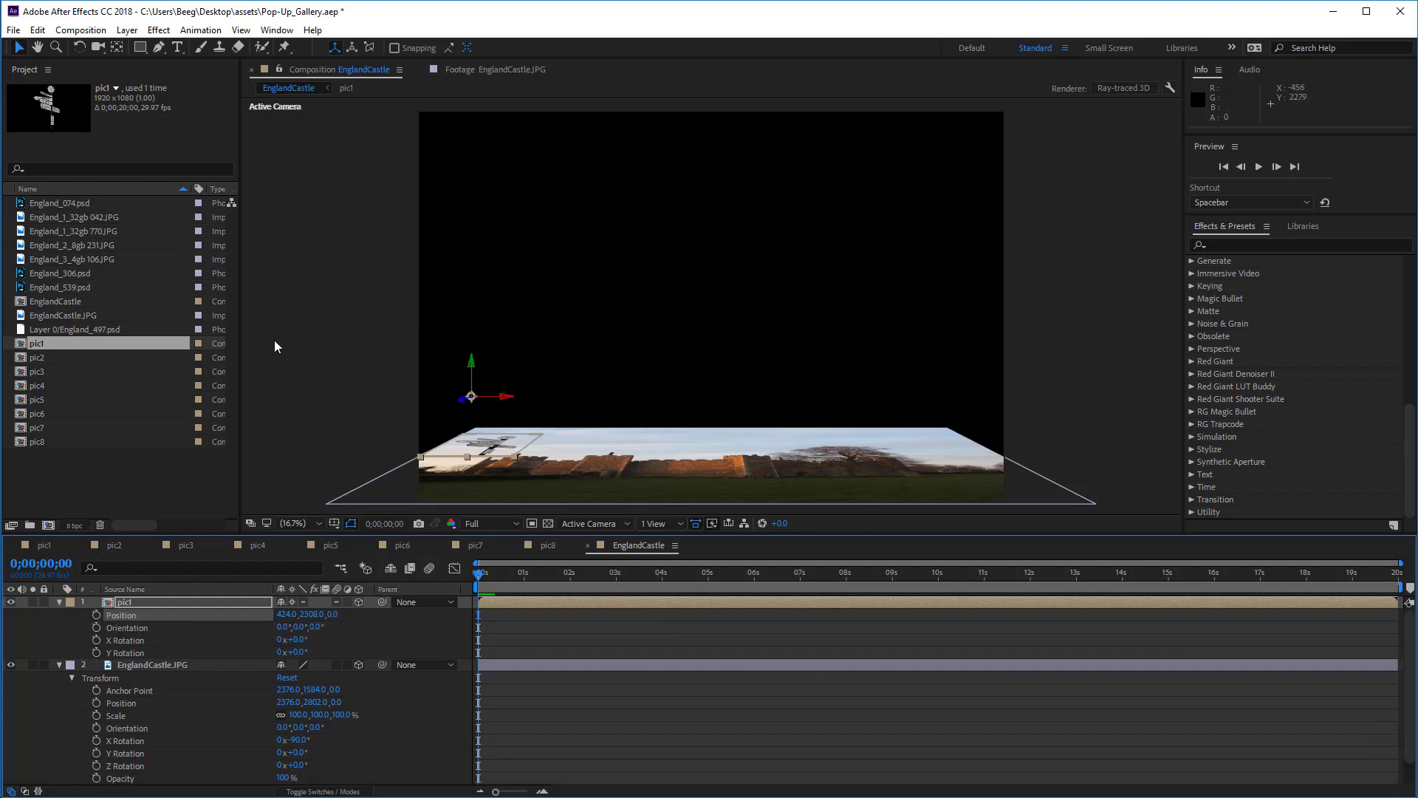
Add pic2 as a 3D layer with collapsed transformations and position it beside the signpost at about 1026, 2299, 193
left_click_drag(24, 358, 644, 406)
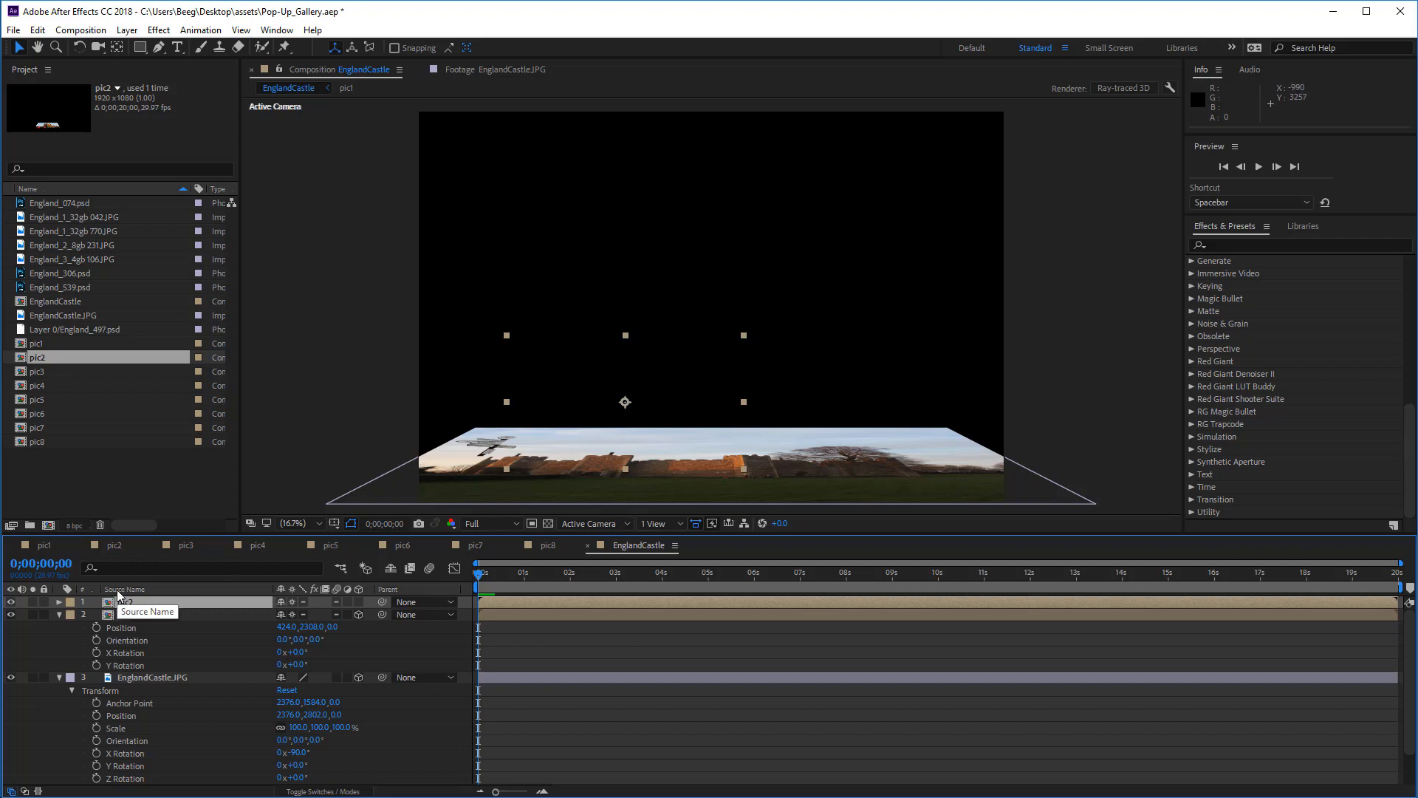
key("p")
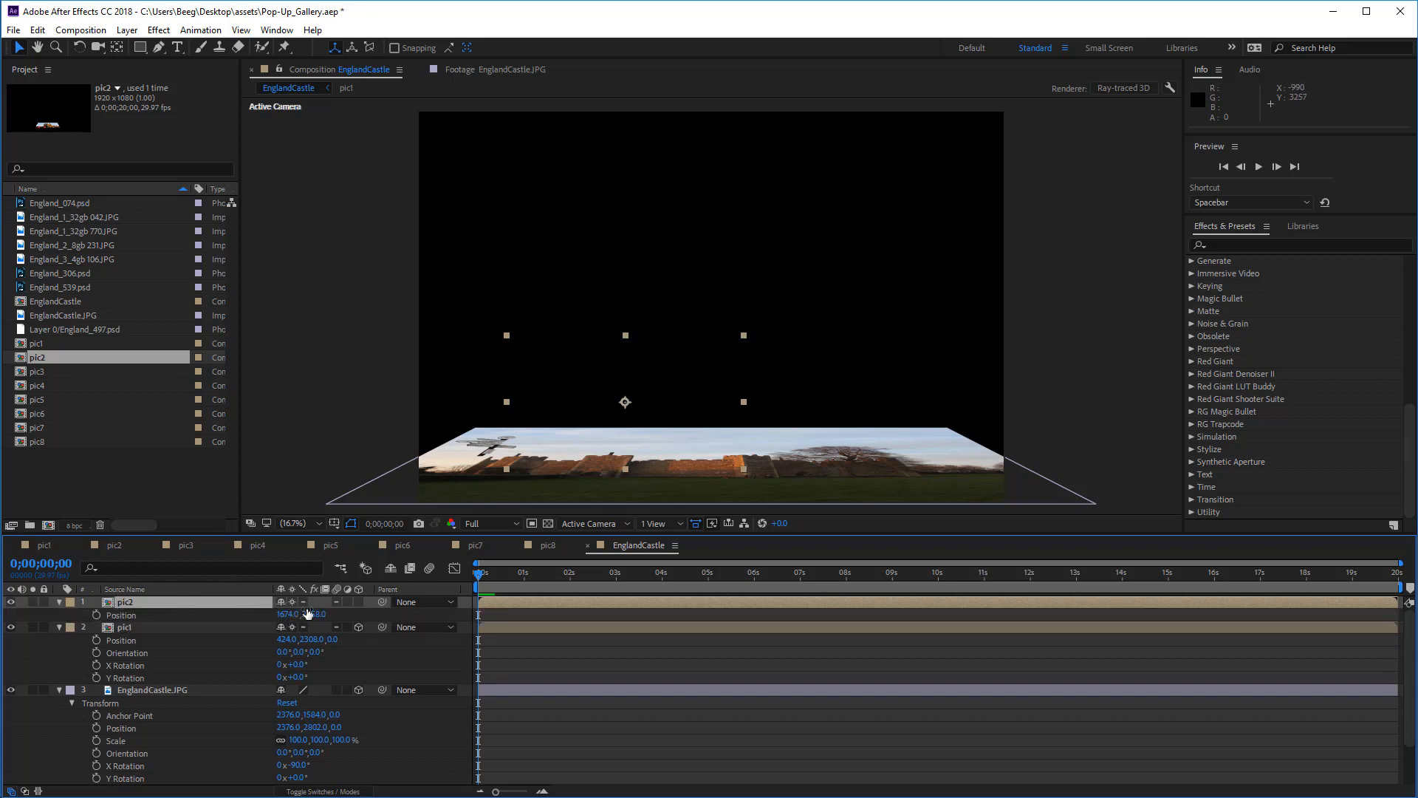
mouse_move(316, 617)
left_mouse_down()
mouse_move(301, 615)
mouse_move(313, 616)
left_mouse_up()
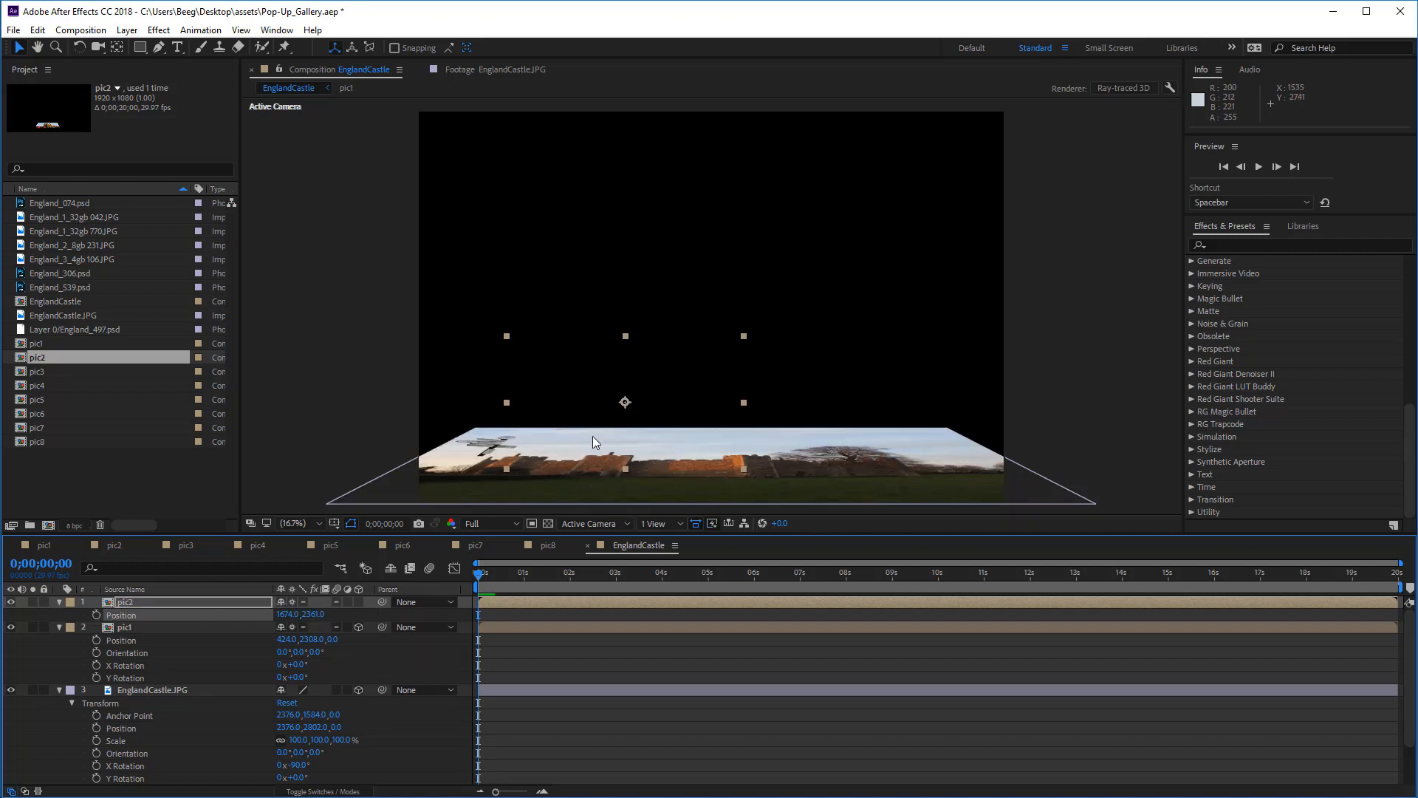
key("shift+r")
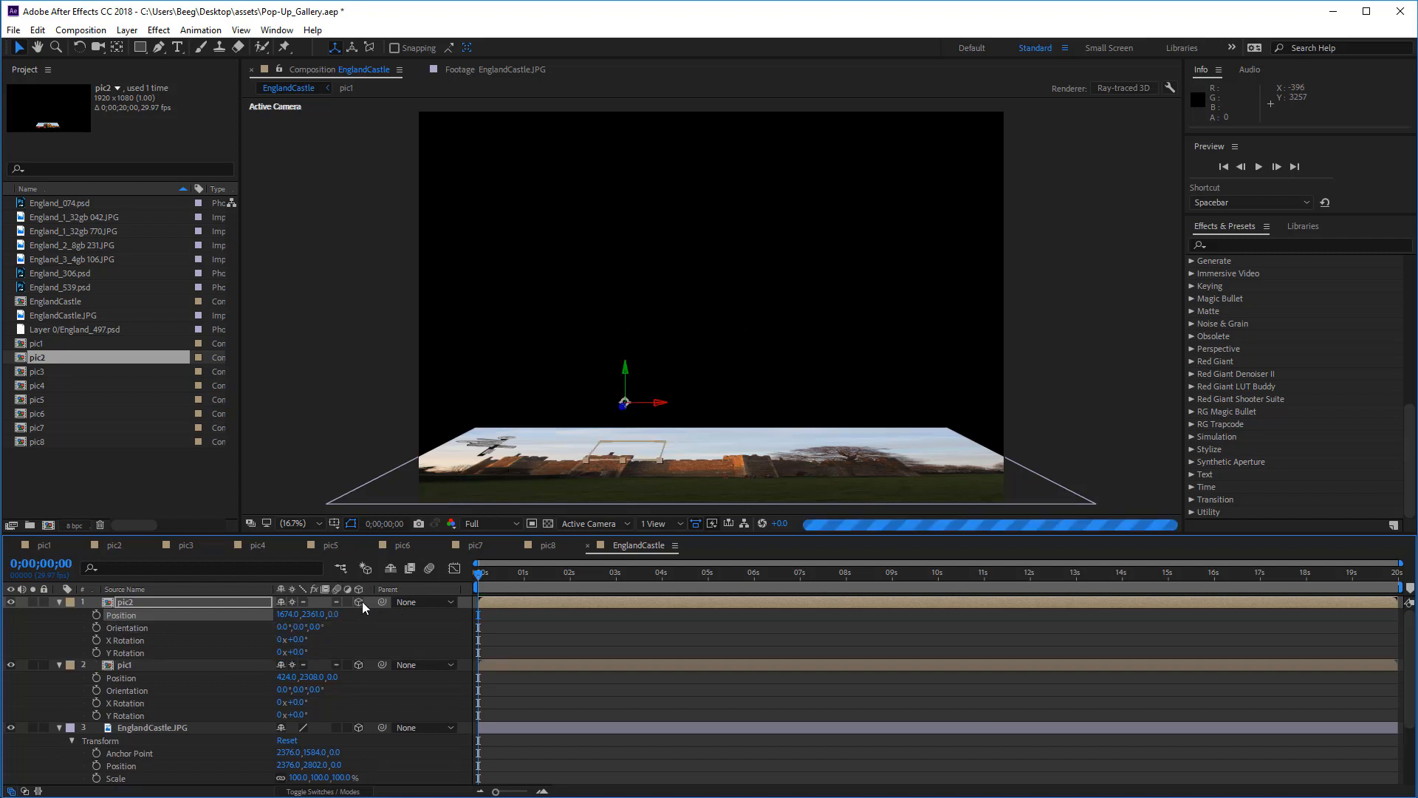
left_click_drag(314, 618, 305, 602)
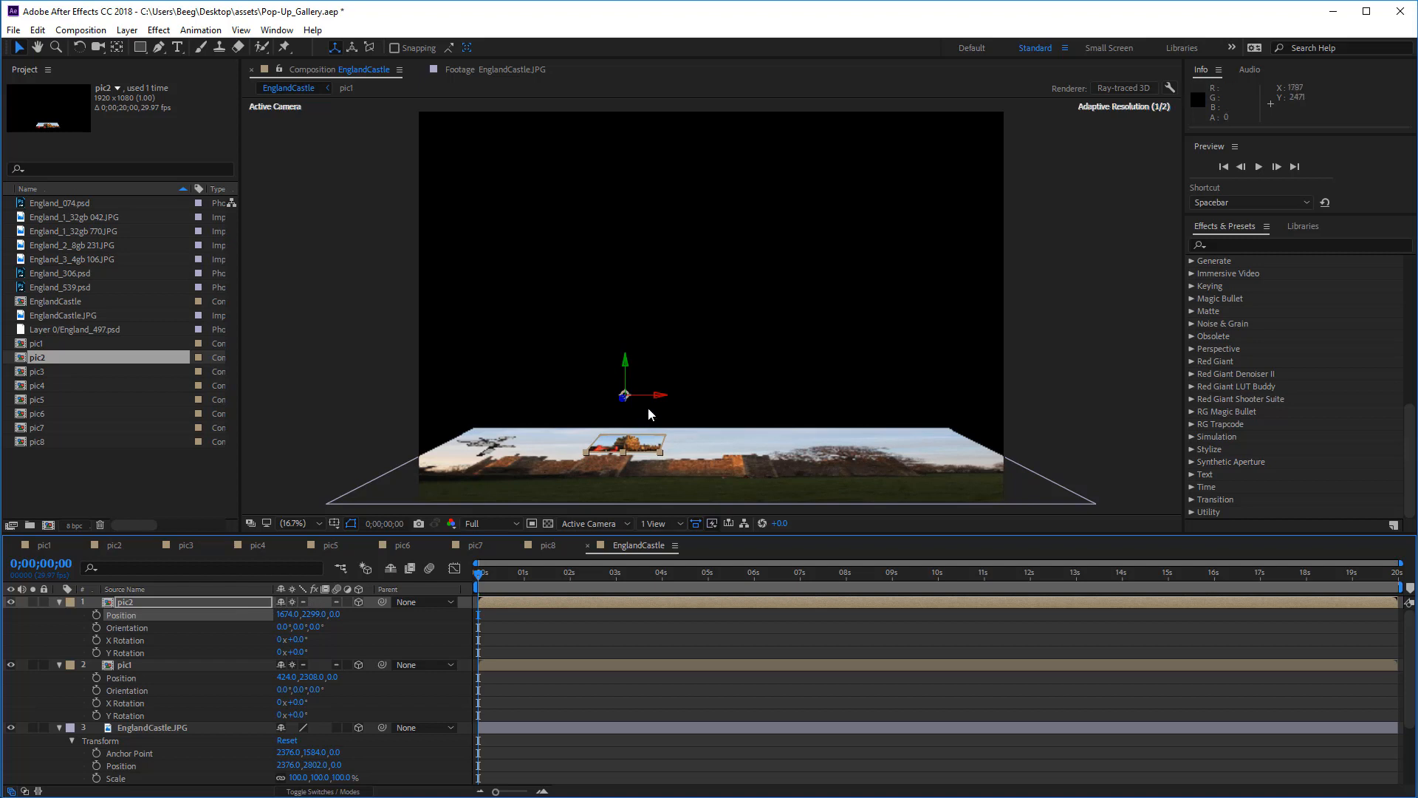
left_click_drag(651, 409, 540, 345)
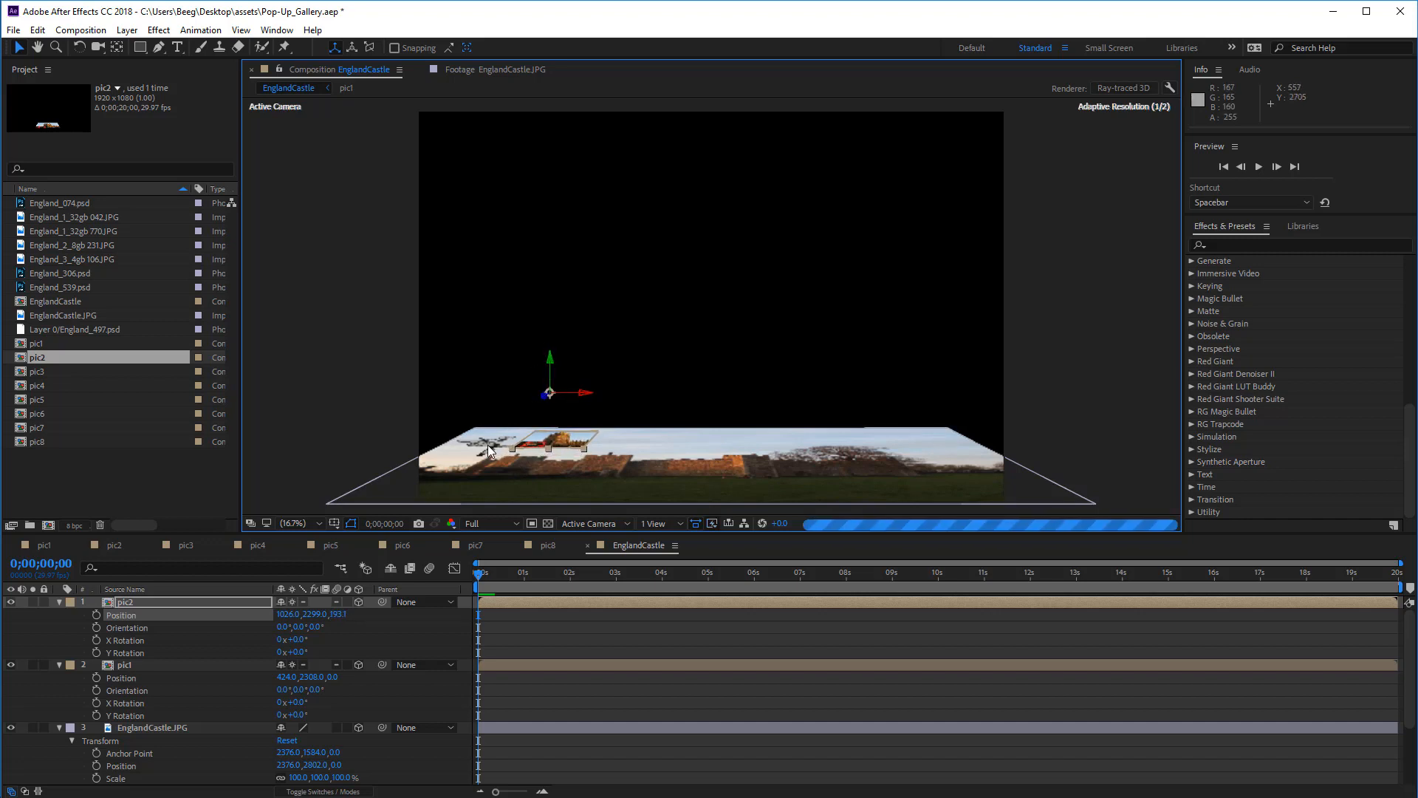
Move the signpost layer pic1 forward on the castle photo to about Z -242.9
left_click(492, 448)
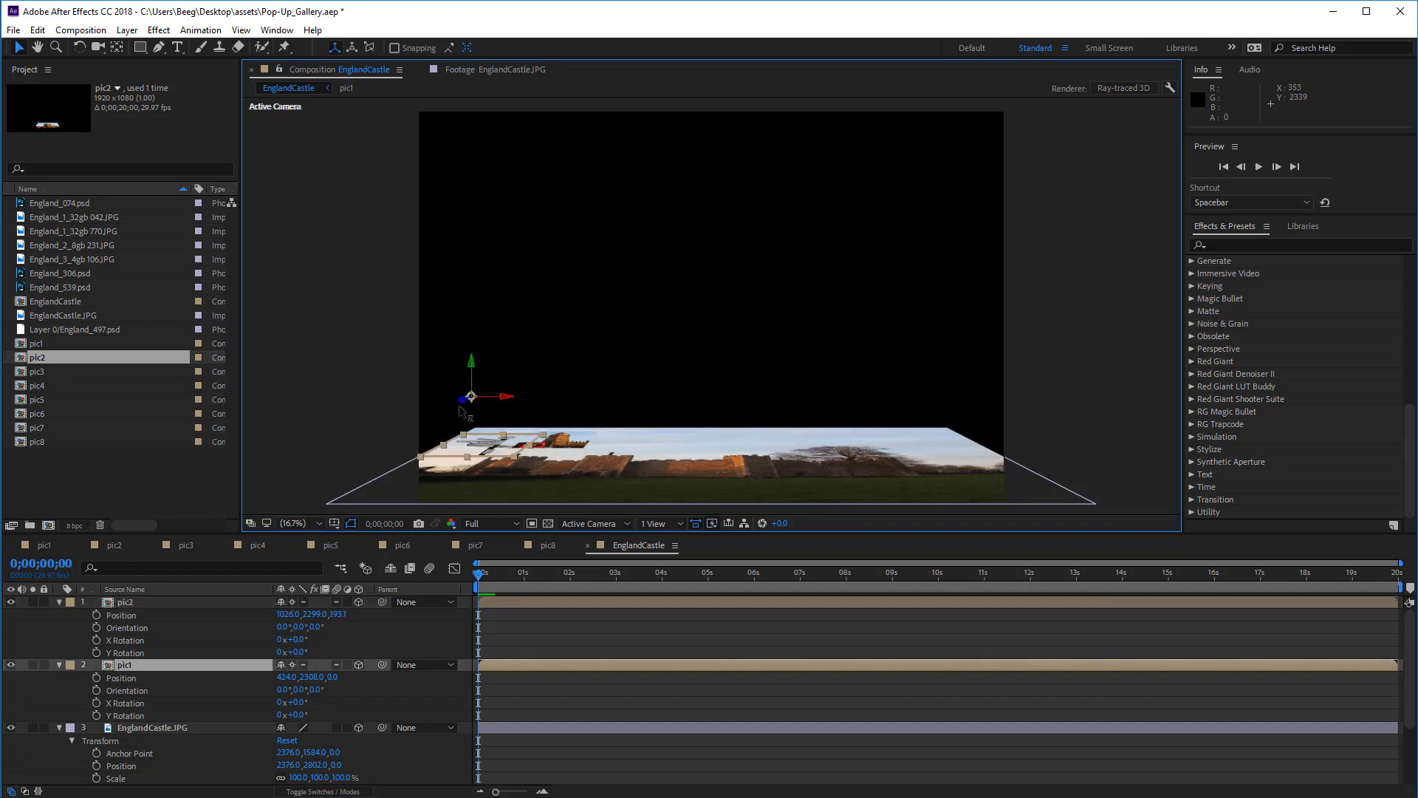
left_click_drag(460, 410, 585, 457)
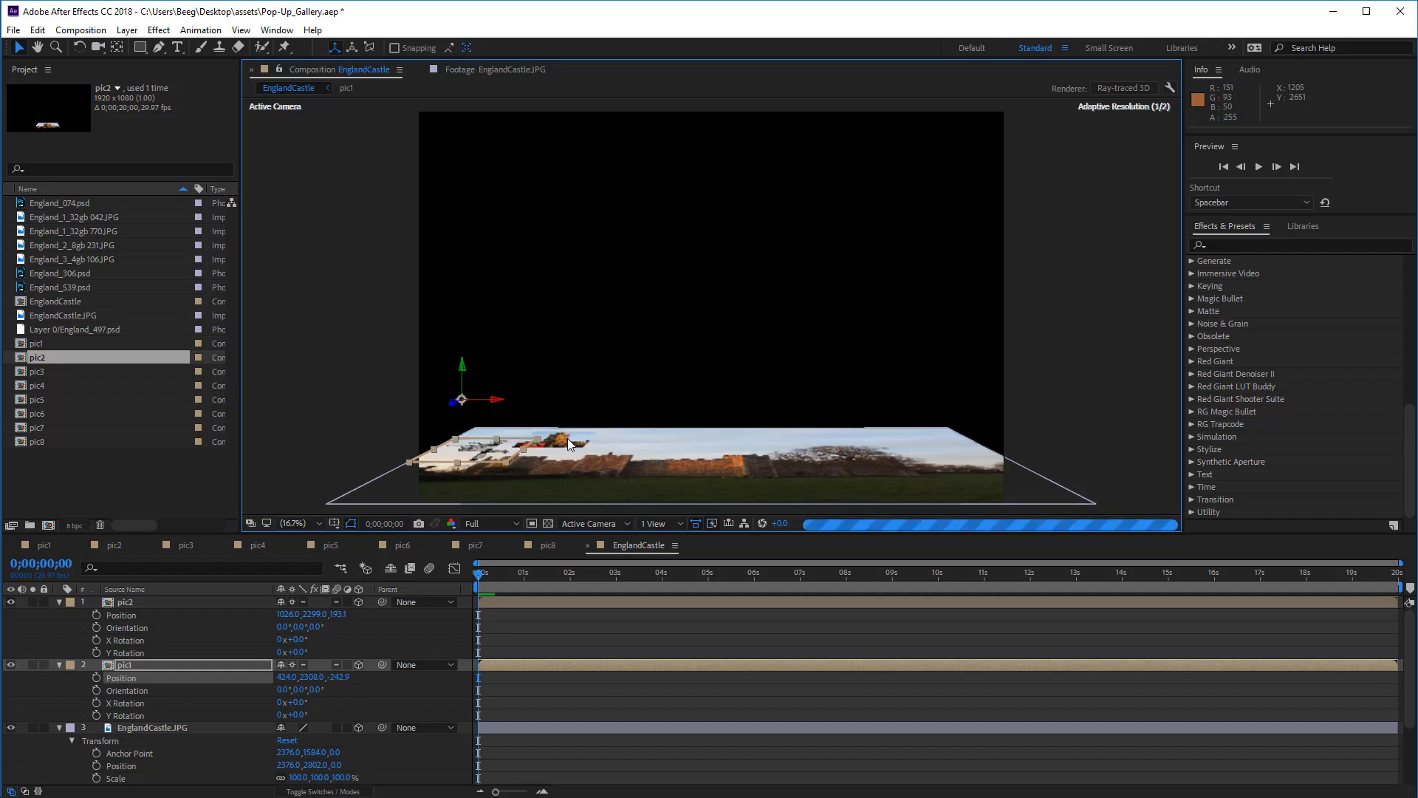
left_click(579, 401)
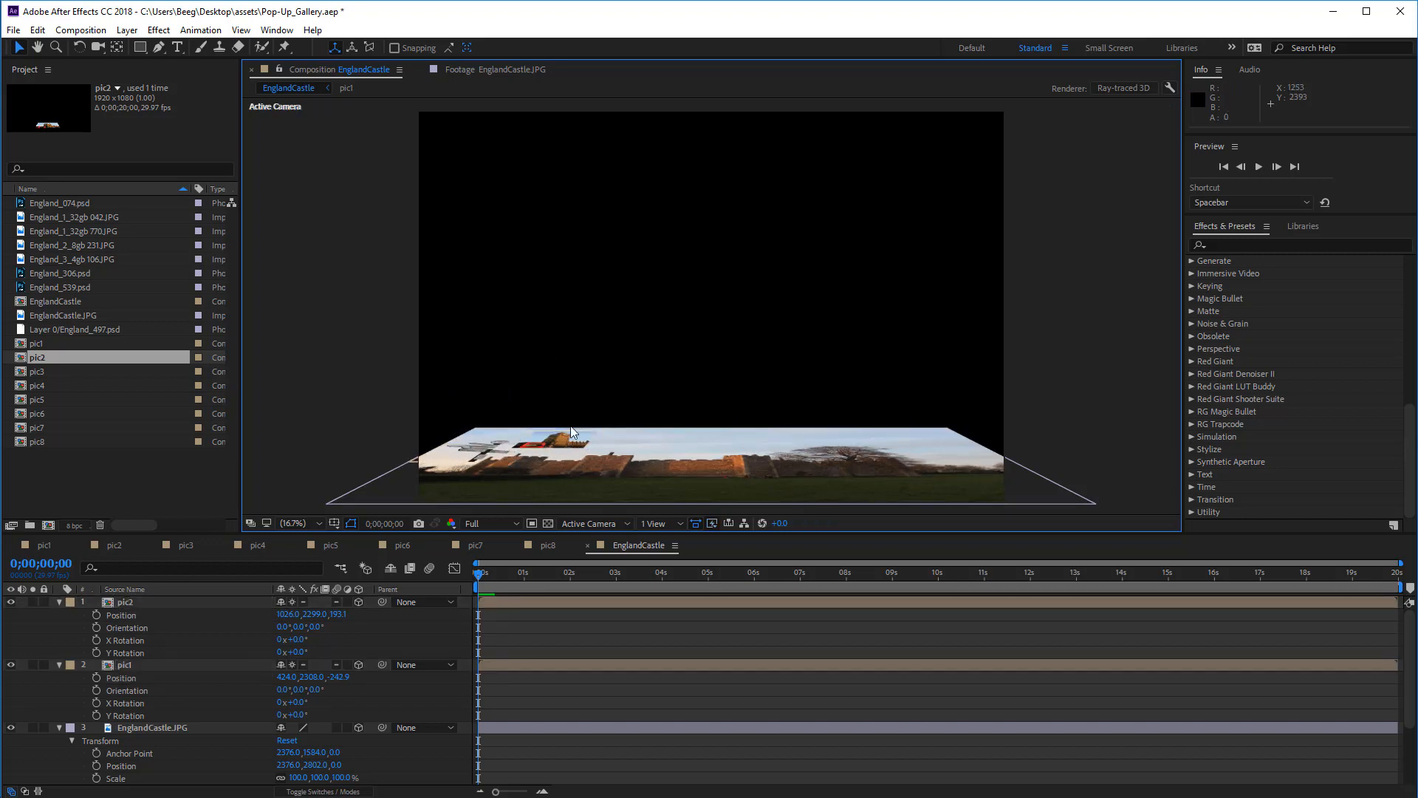
Shift pic2 closer to the signpost at about X 990 and scrub to 0;00;03;16 to check both pictures upright
left_click(573, 434)
left_click_drag(590, 401, 589, 401)
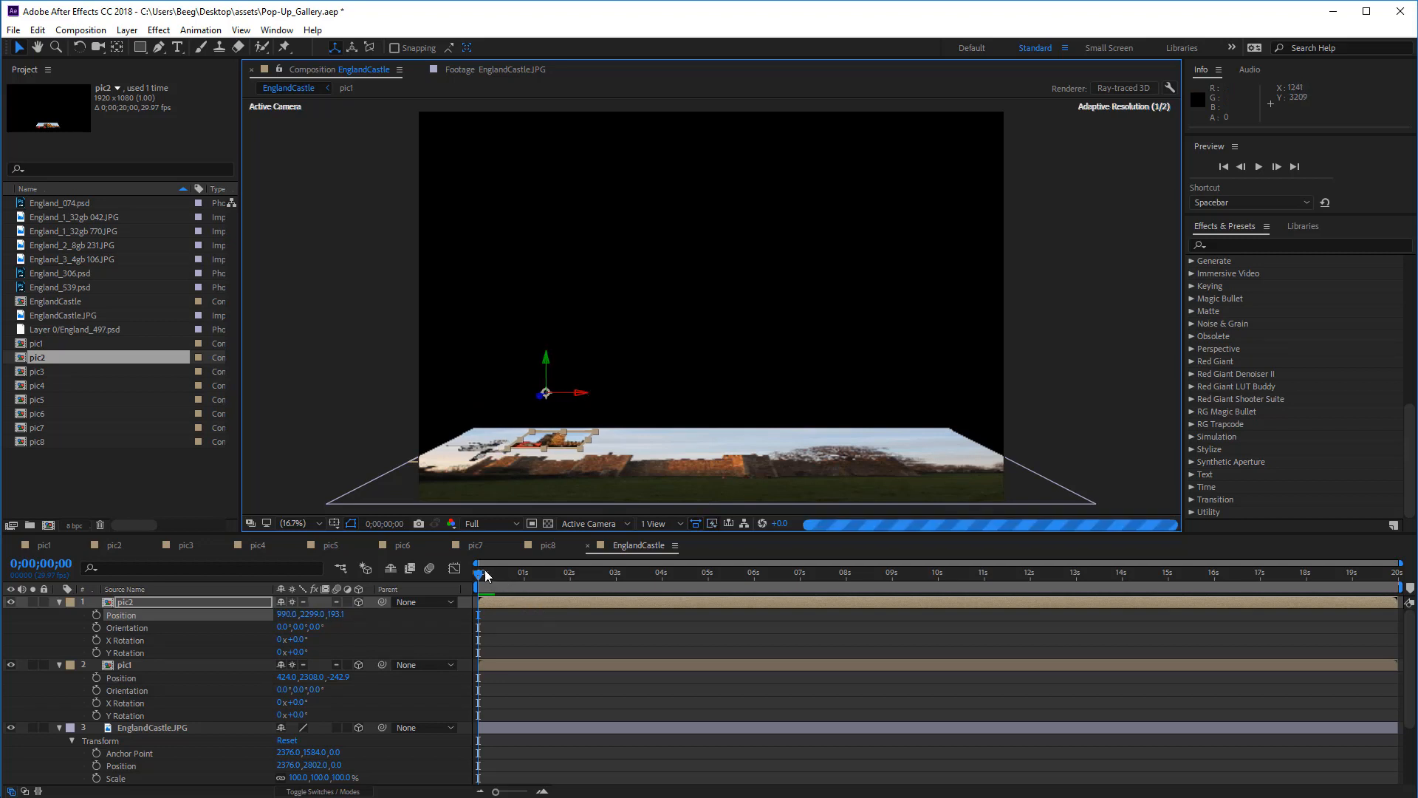
left_click_drag(486, 575, 641, 552)
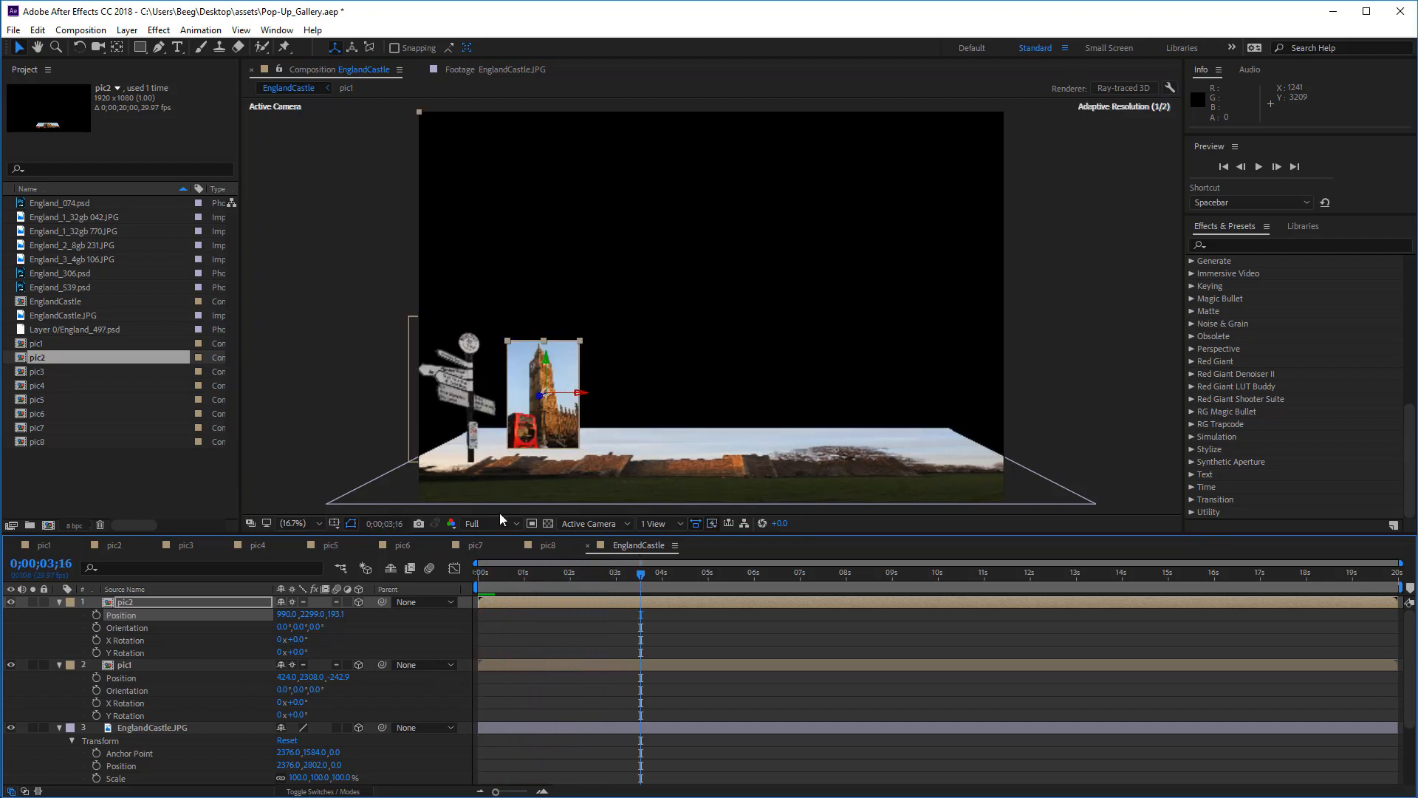
Add pic3 as the top layer with collapsed transformations and 3D enabled, and lower it onto the castle photo at about Y 2328
left_click(37, 371)
left_click(37, 399, "shift")
left_click_drag(37, 398, 106, 599)
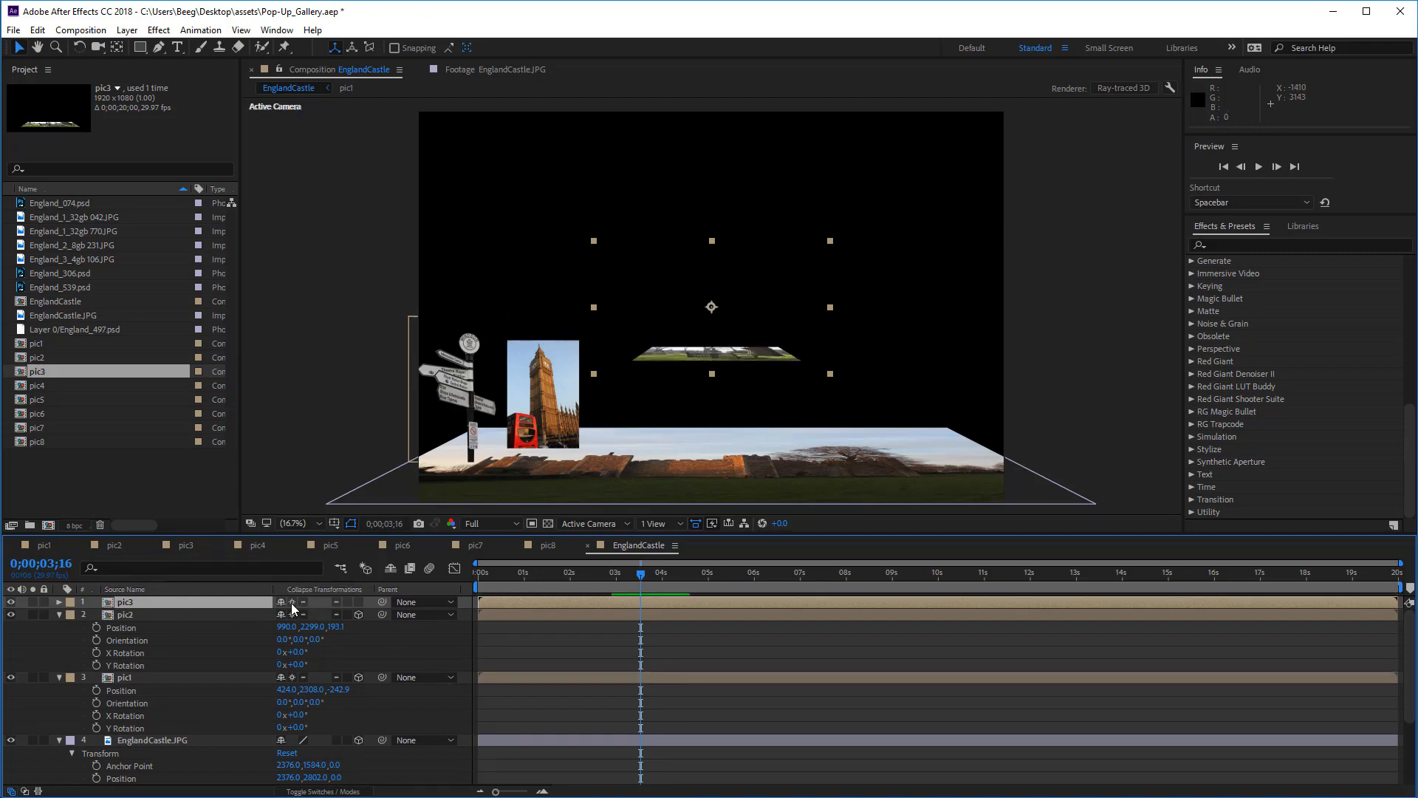
left_click(359, 602)
left_click(359, 603)
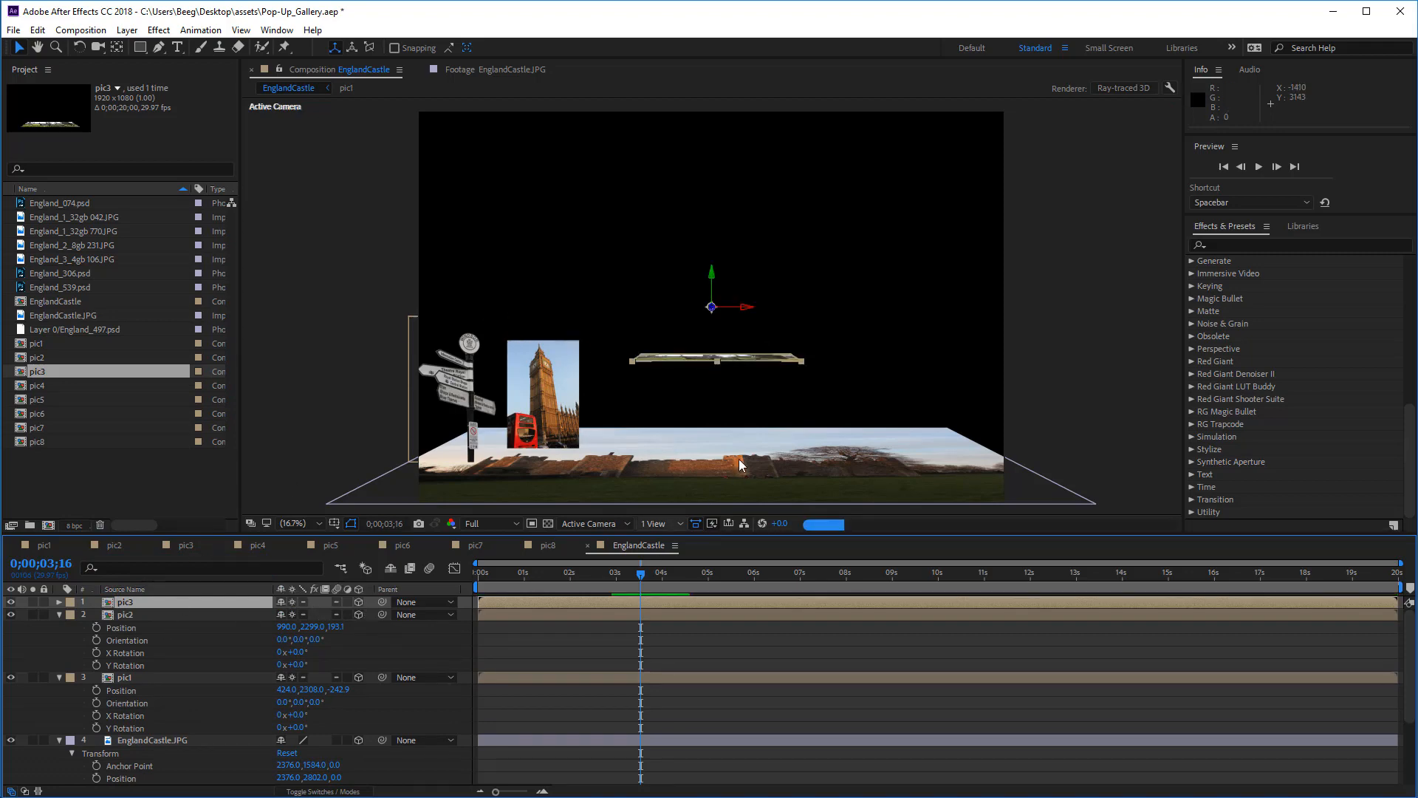
left_click_drag(706, 278, 694, 370)
left_click(729, 406)
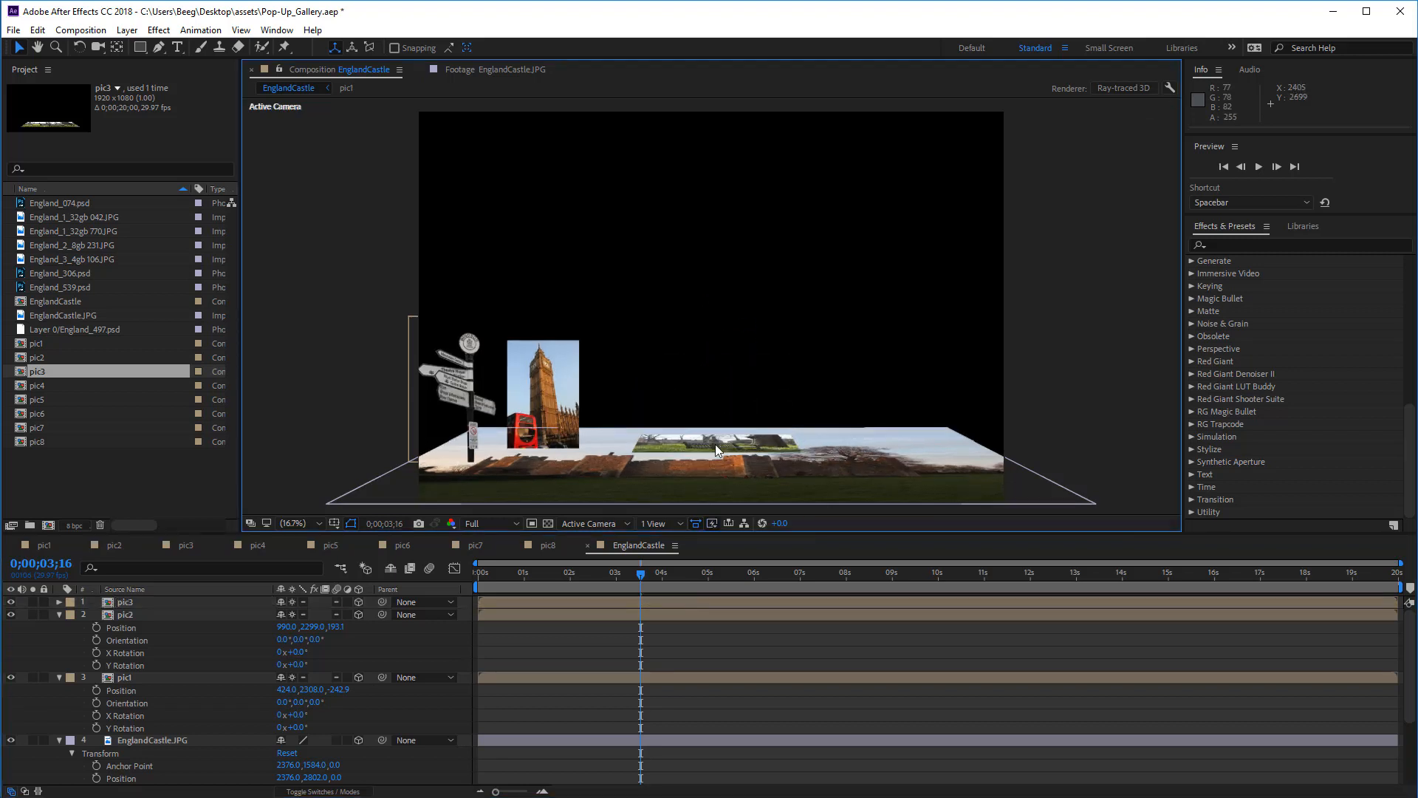
Reveal pic3's Position and move the layer left toward pic2, to about 1876, 2316, 0
left_click(715, 442)
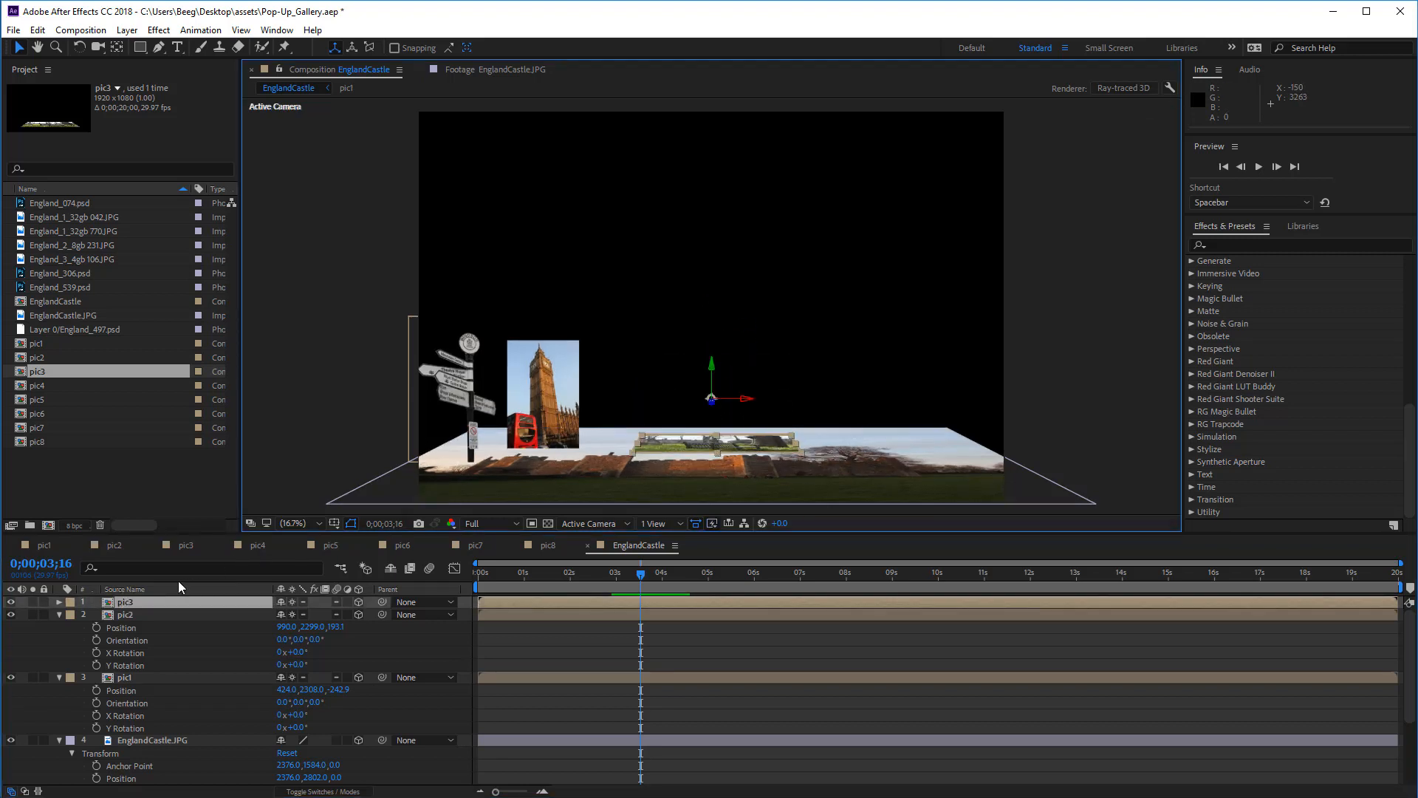
key("p")
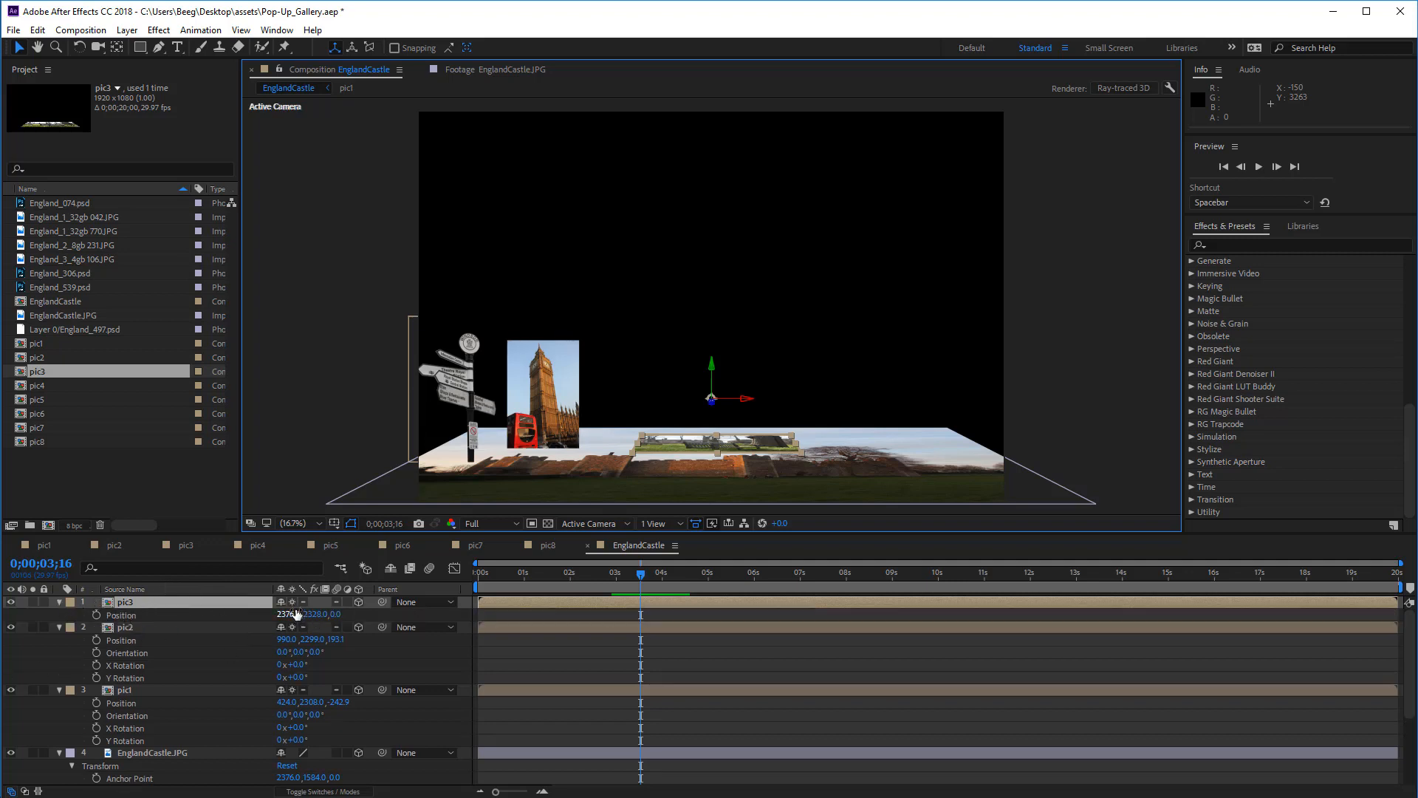
left_click_drag(293, 618, 100, 615)
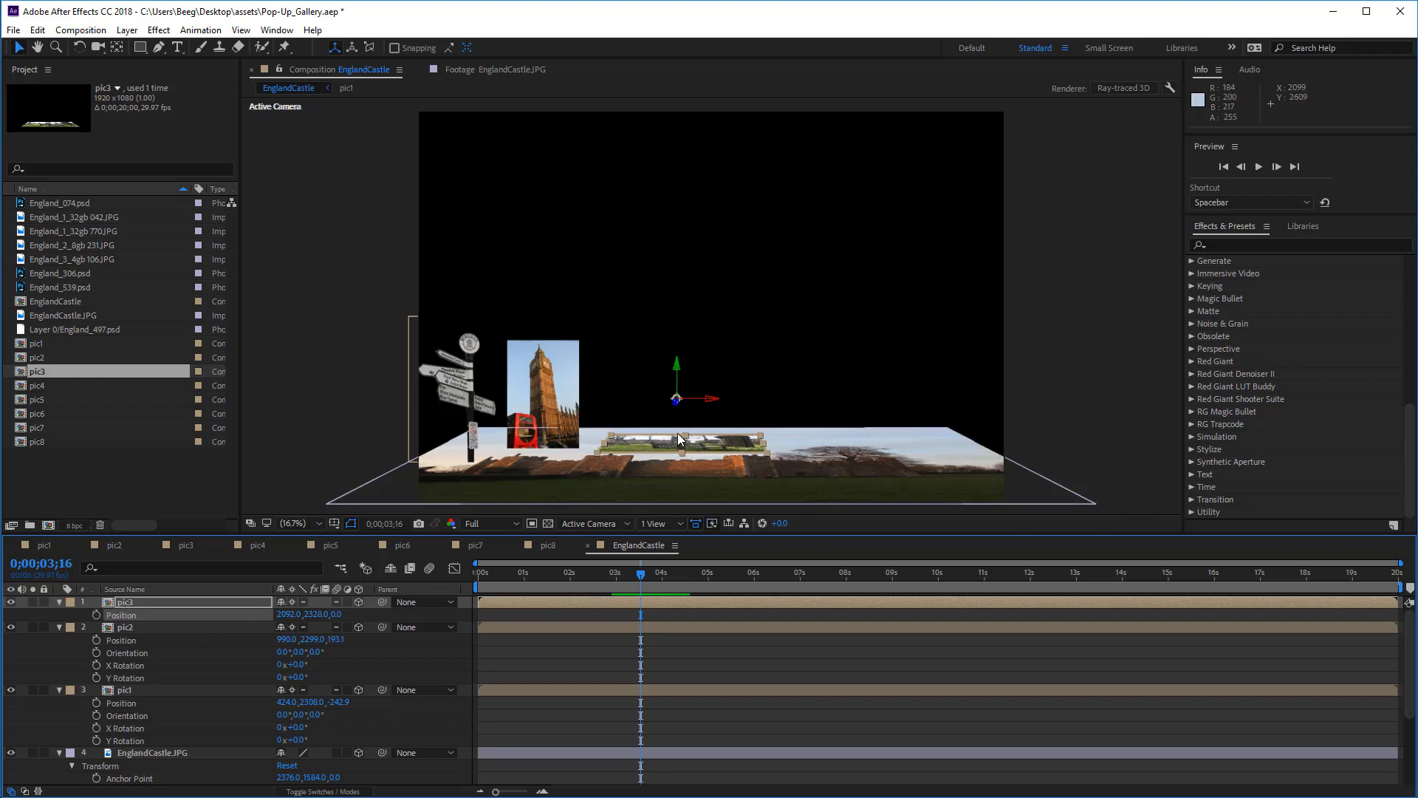
mouse_move(677, 404)
left_mouse_down()
mouse_move(633, 408)
mouse_move(632, 355)
mouse_move(676, 404)
left_mouse_up()
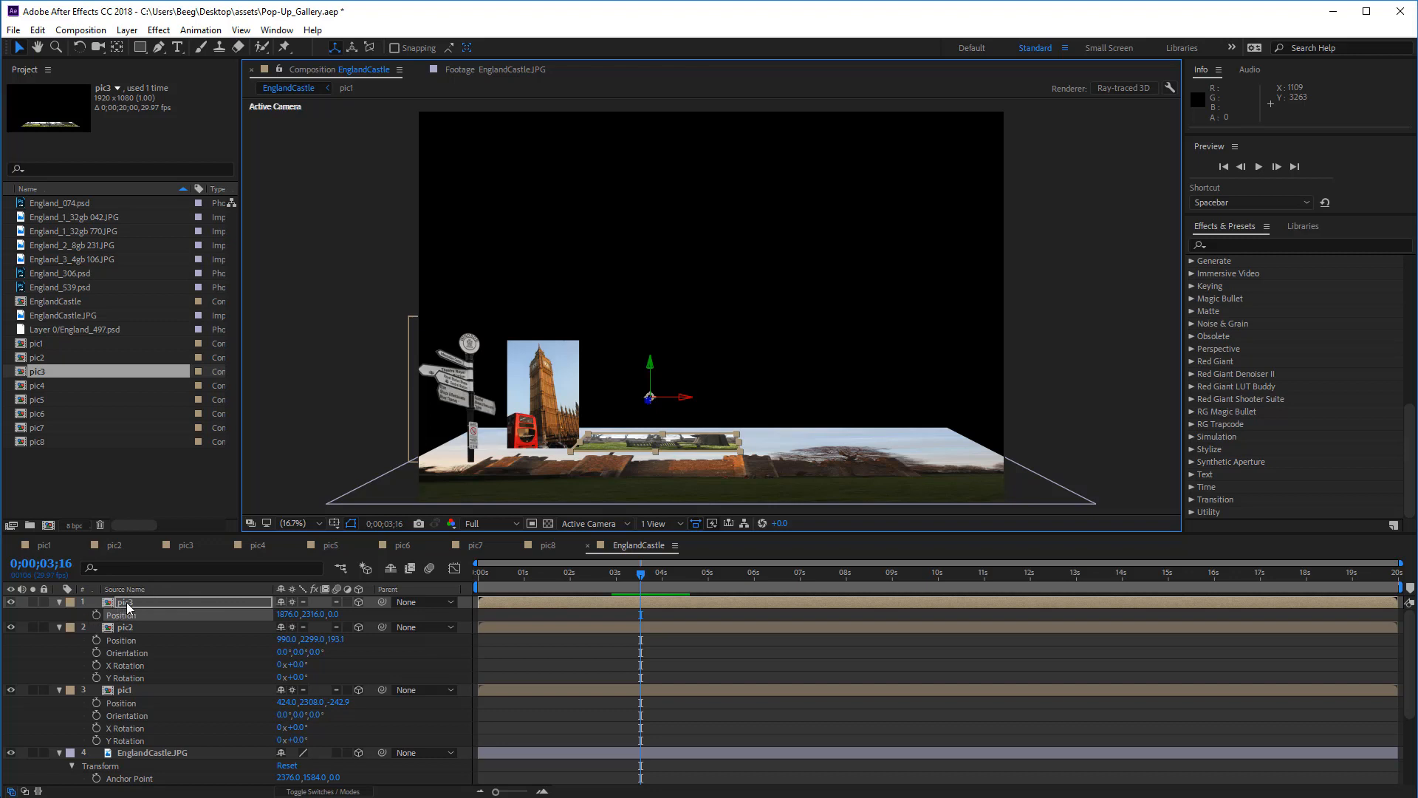
Scale pic3 to 79% and move it to about 1732, 2412, 0 on the castle photo
key("s")
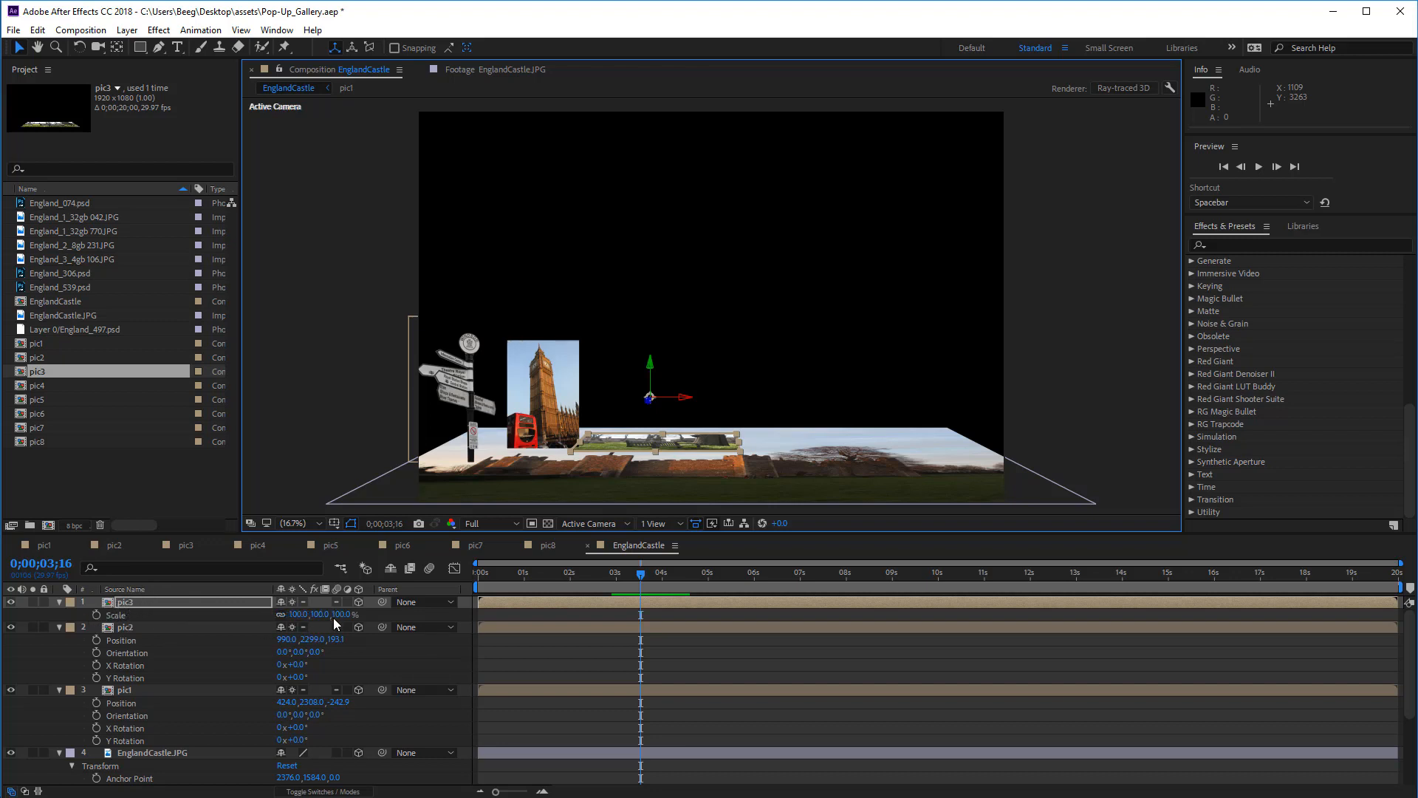
left_click_drag(337, 619, 625, 524)
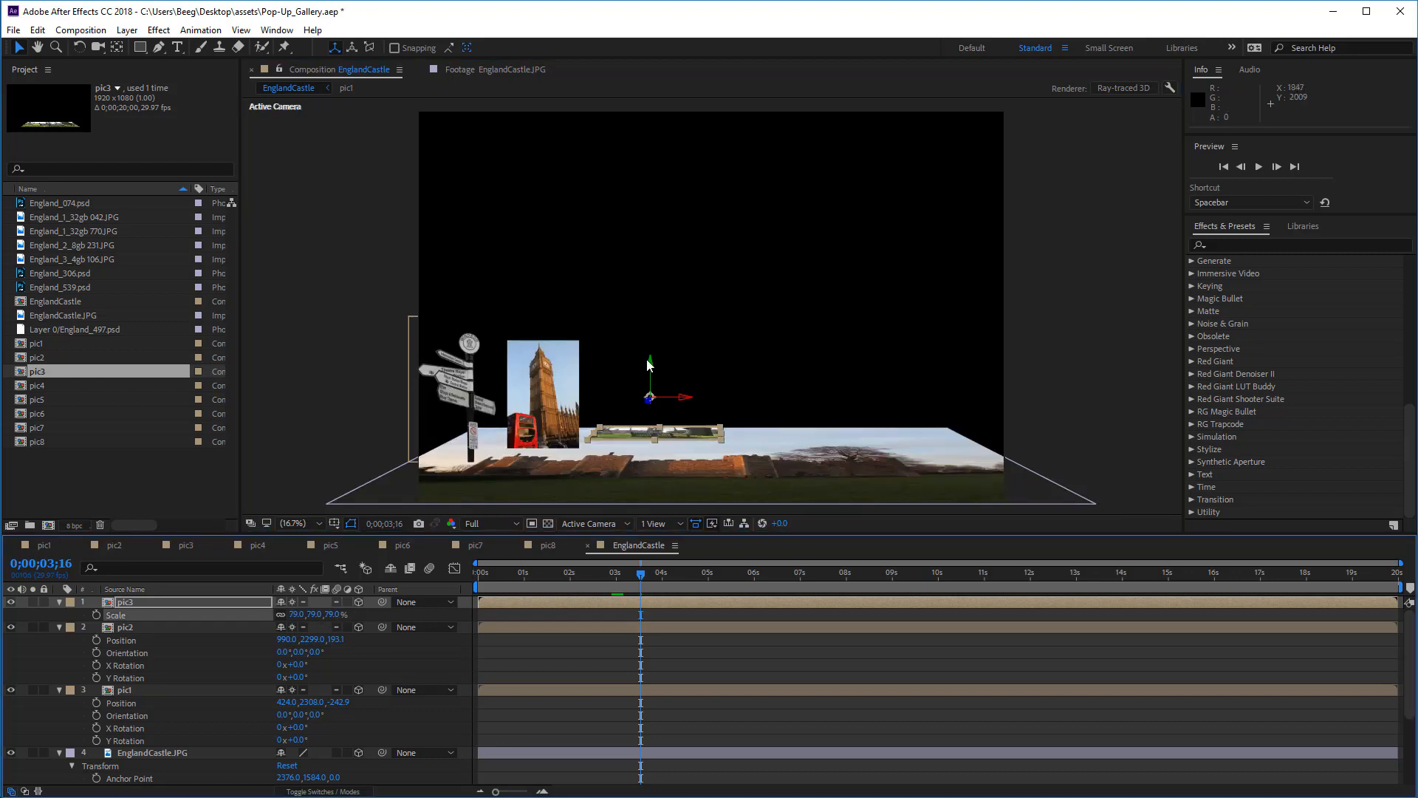
left_click_drag(653, 364, 636, 393)
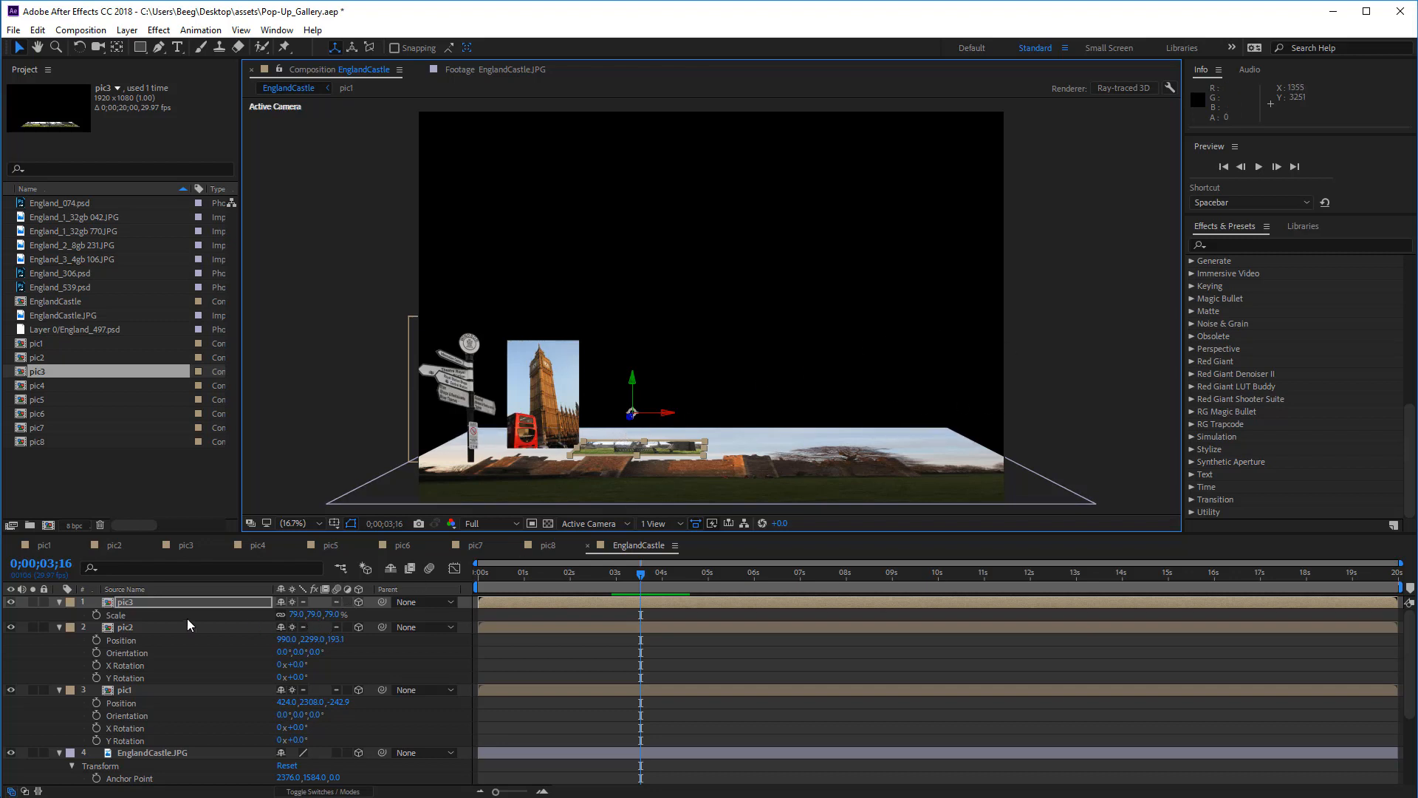
Expand all of pic3's transform properties, set its Y position to 2451 and reduce its scale to 61%
left_click(59, 602)
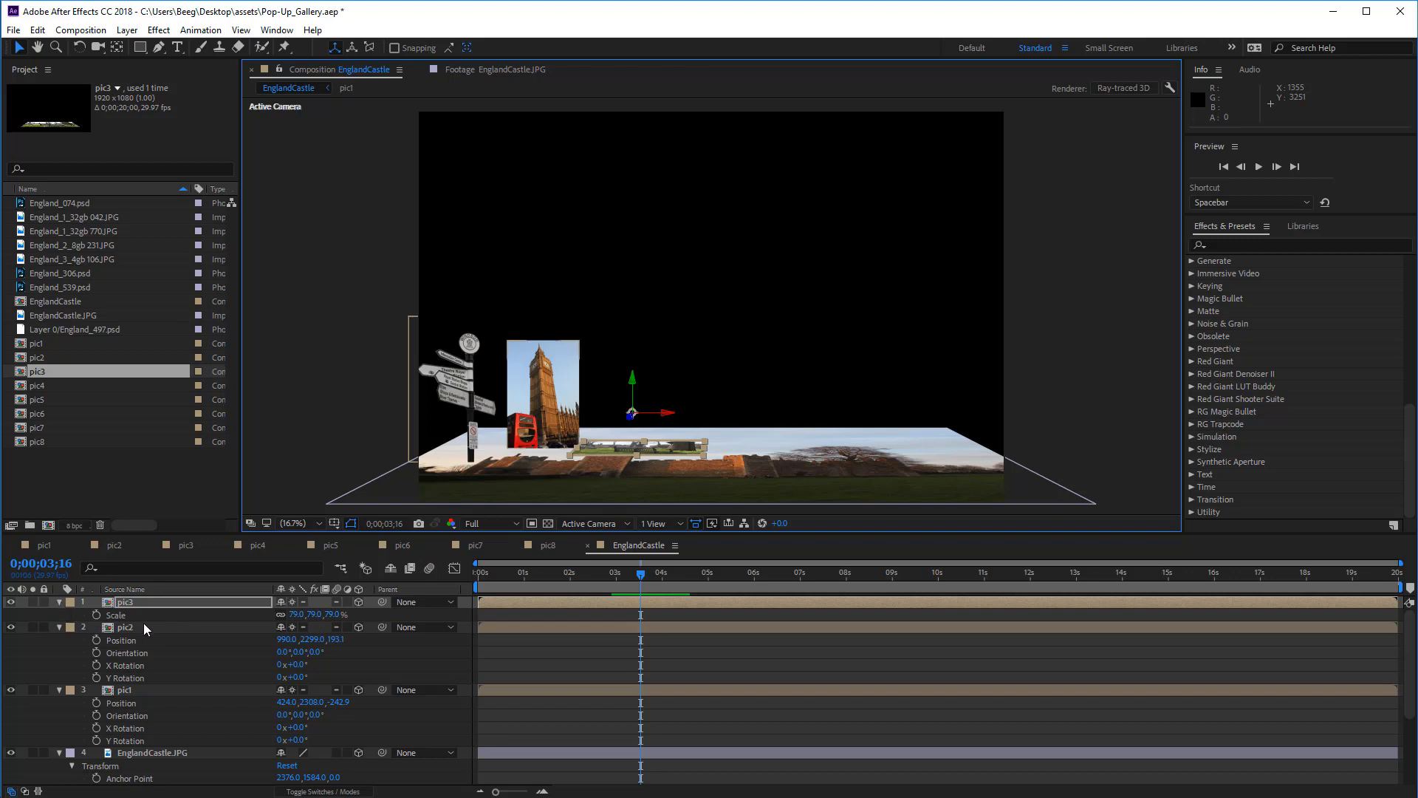
left_click(59, 602)
key("s")
left_click(60, 602)
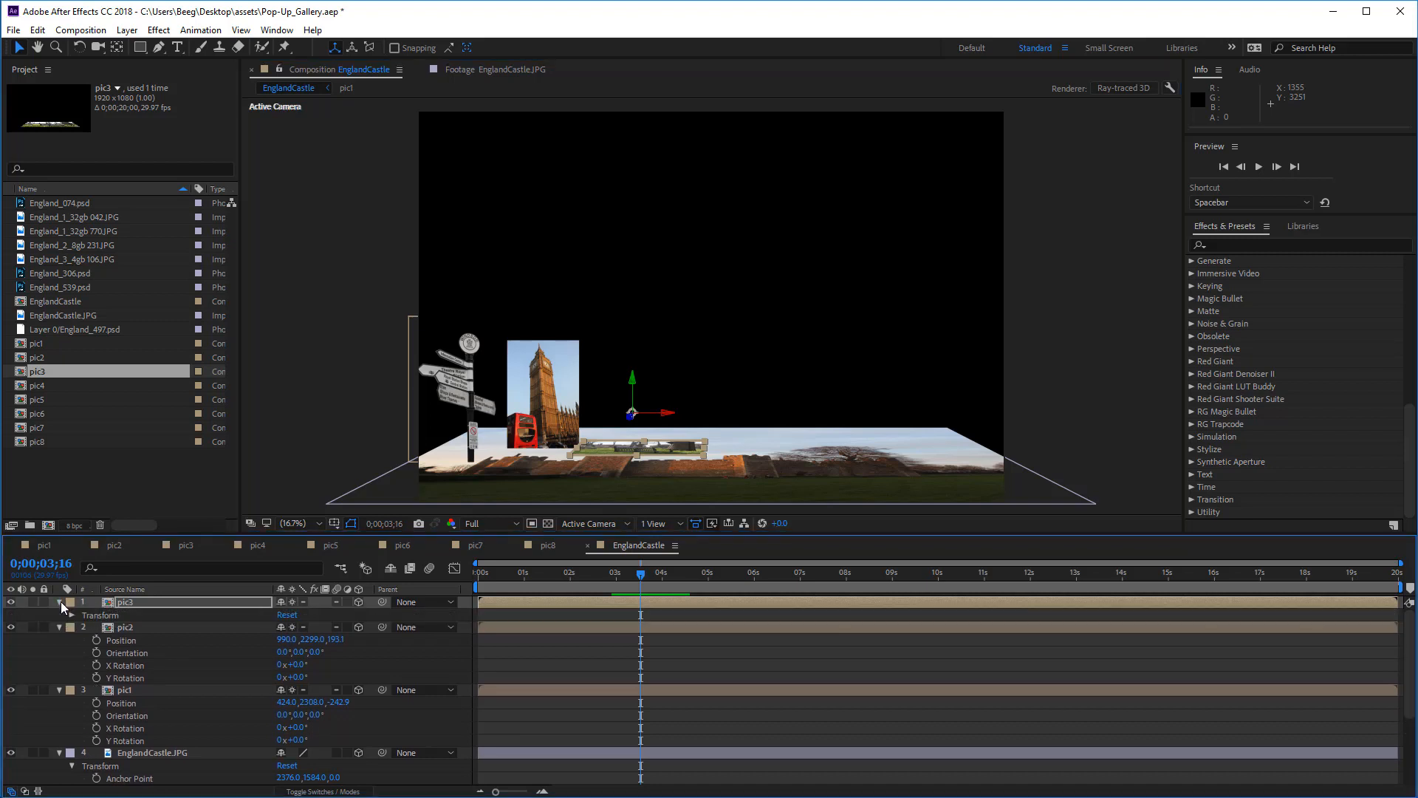
left_click(71, 614)
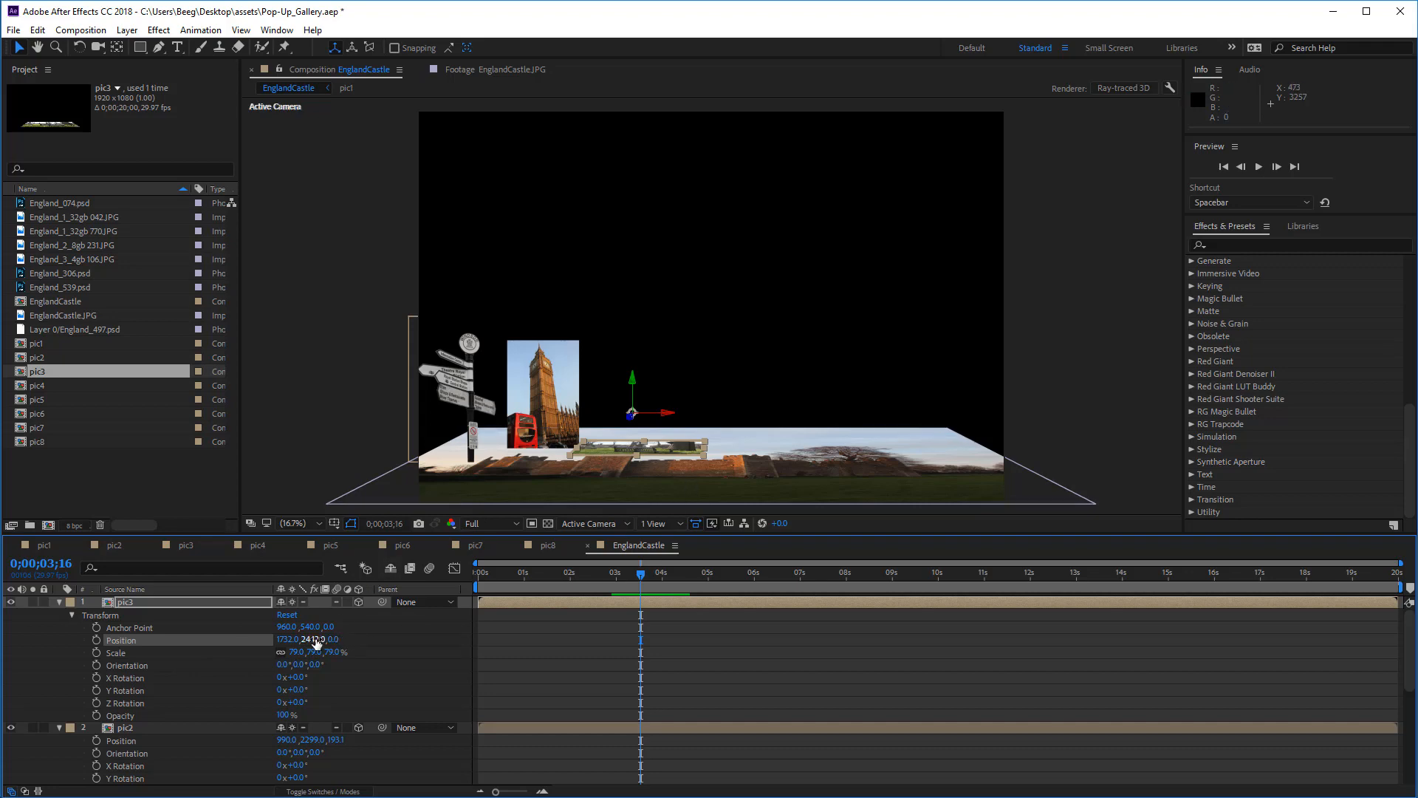
left_click_drag(316, 643, 321, 638)
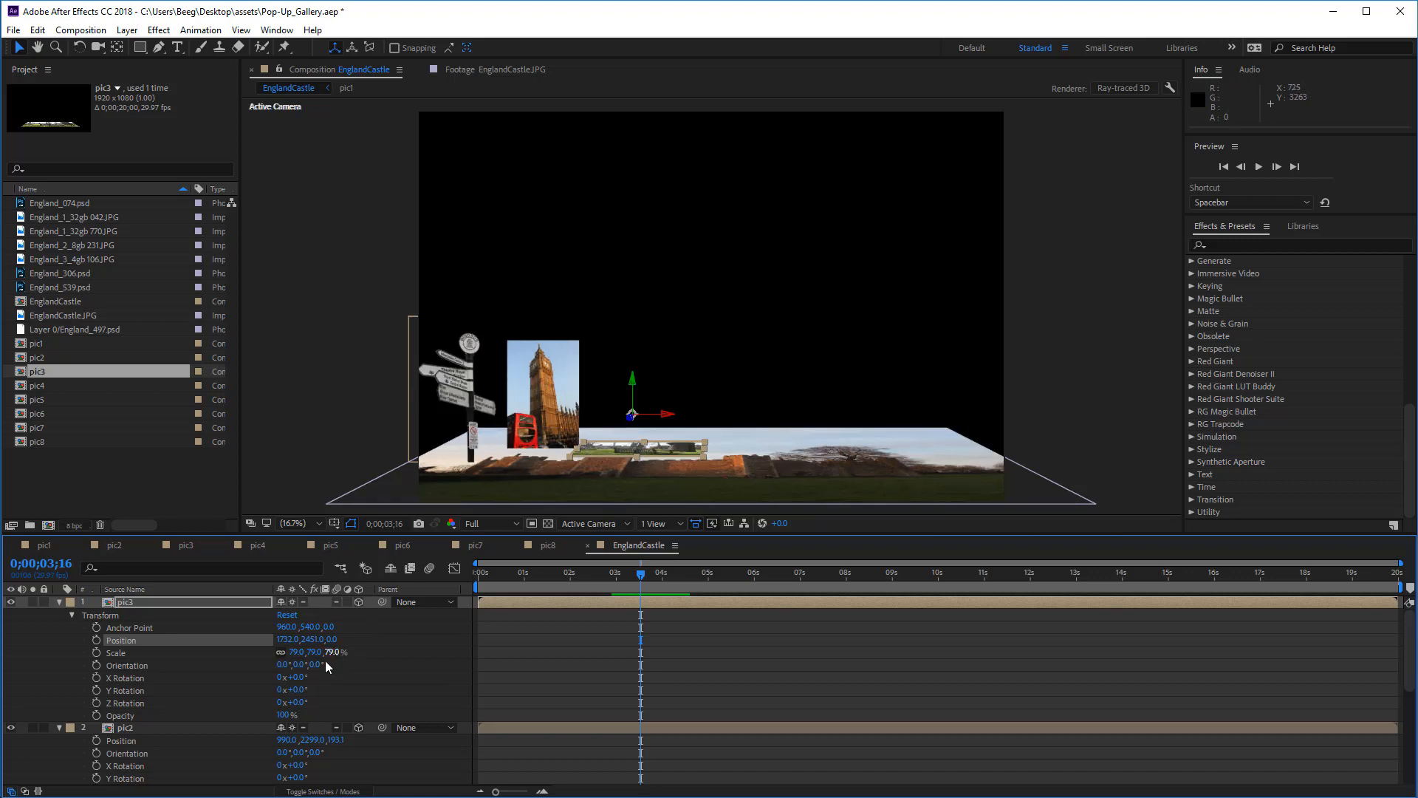
left_click_drag(331, 660, 317, 660)
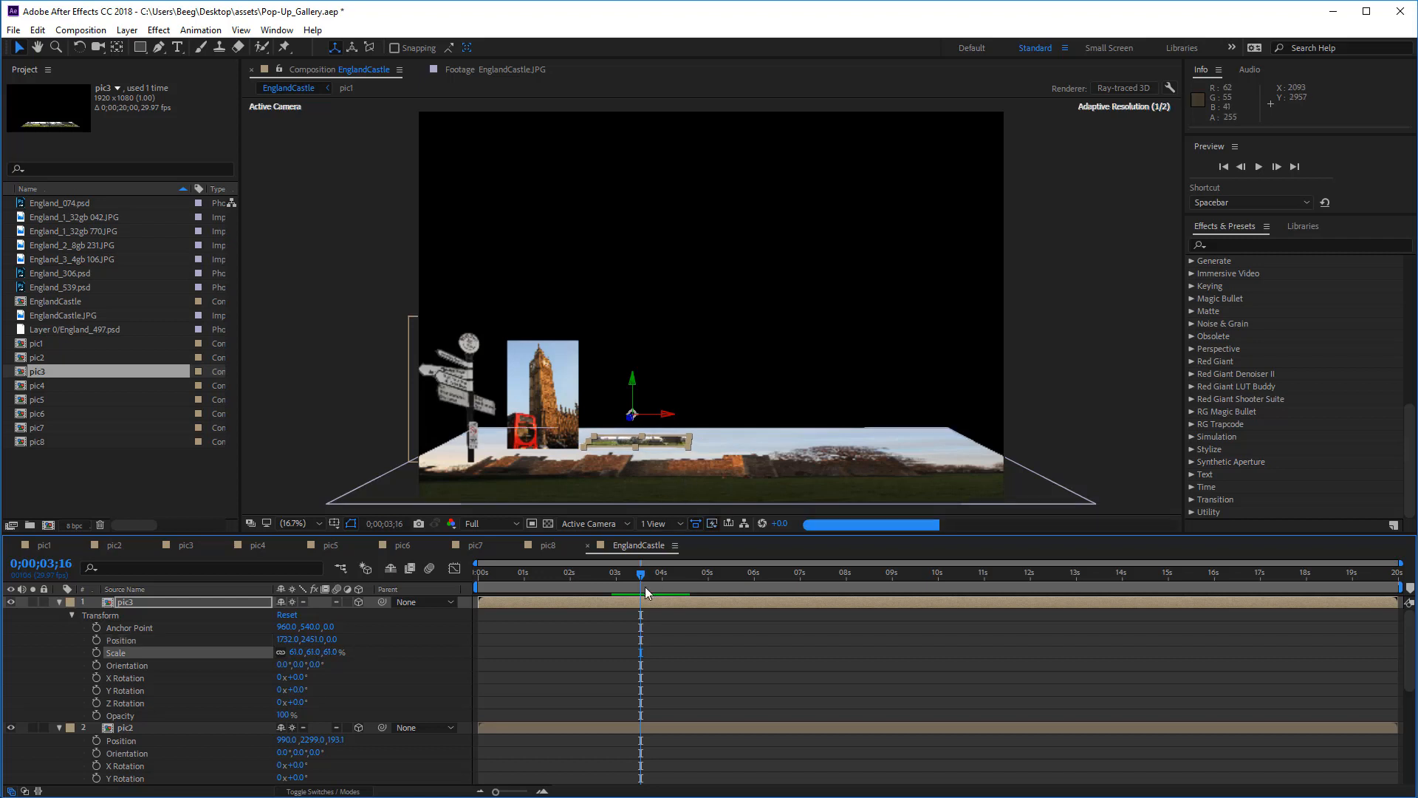
Check pic3 upright at 0;00;05;18 and bring it forward to a Z position of -697
left_click_drag(643, 579, 739, 576)
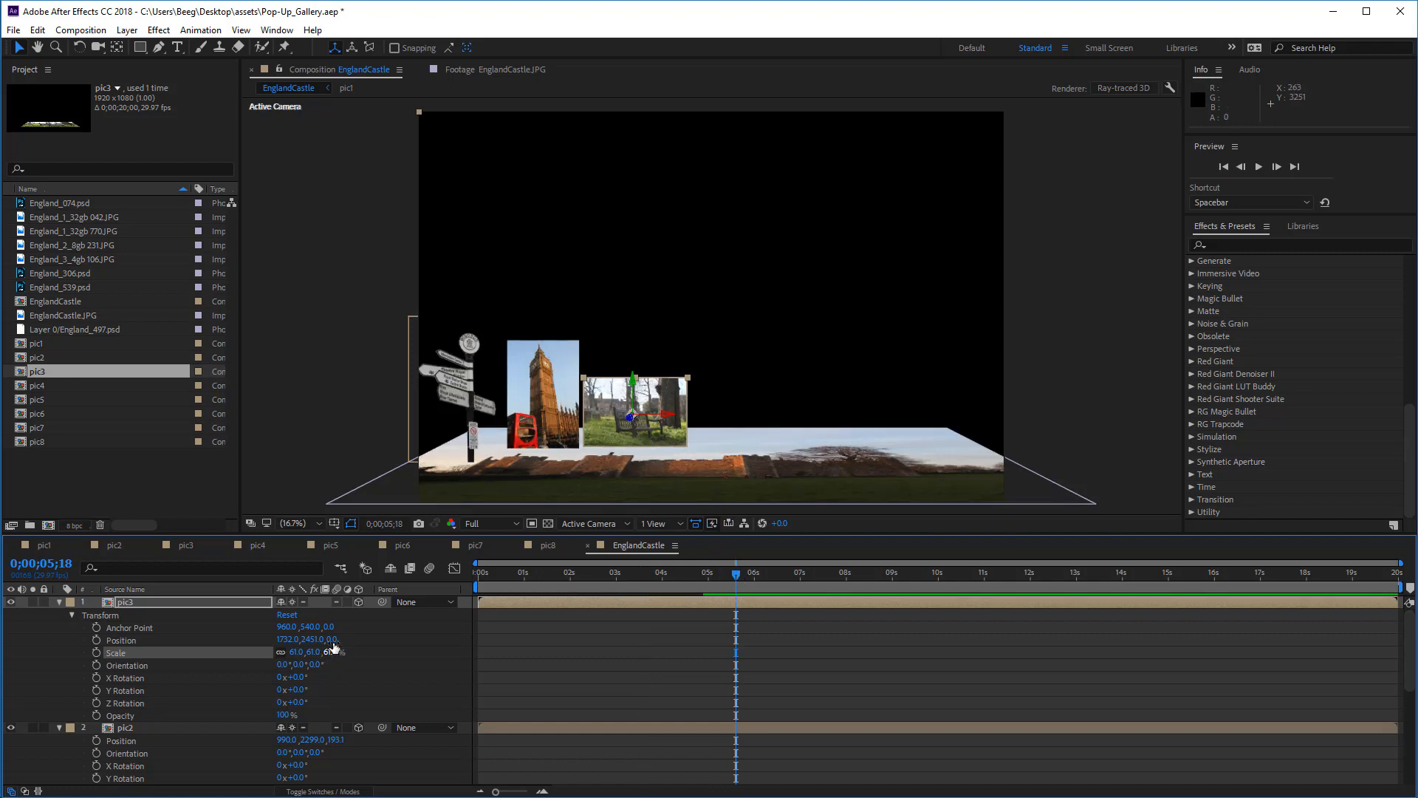
left_click_drag(330, 639, 4, 772)
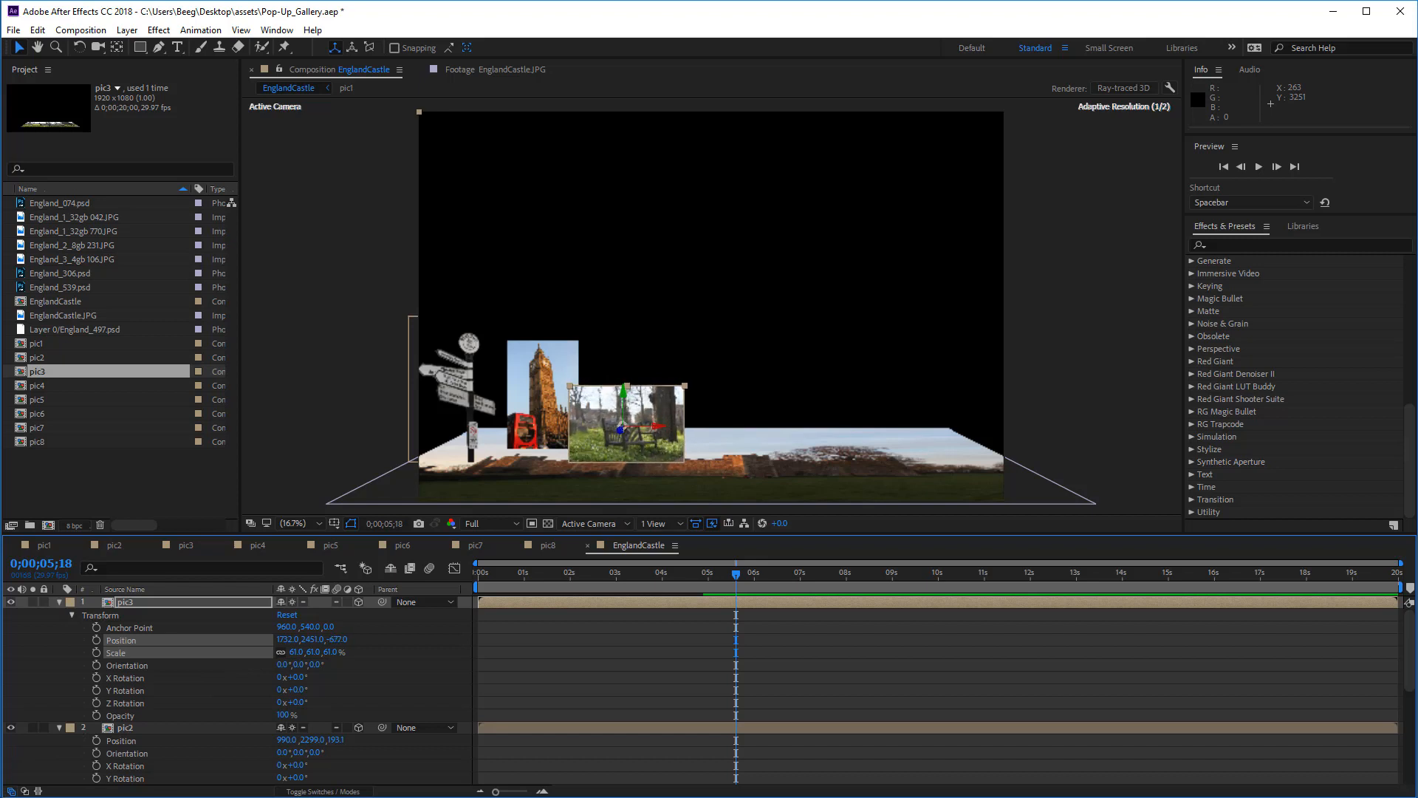
left_click_drag(338, 650, 329, 652)
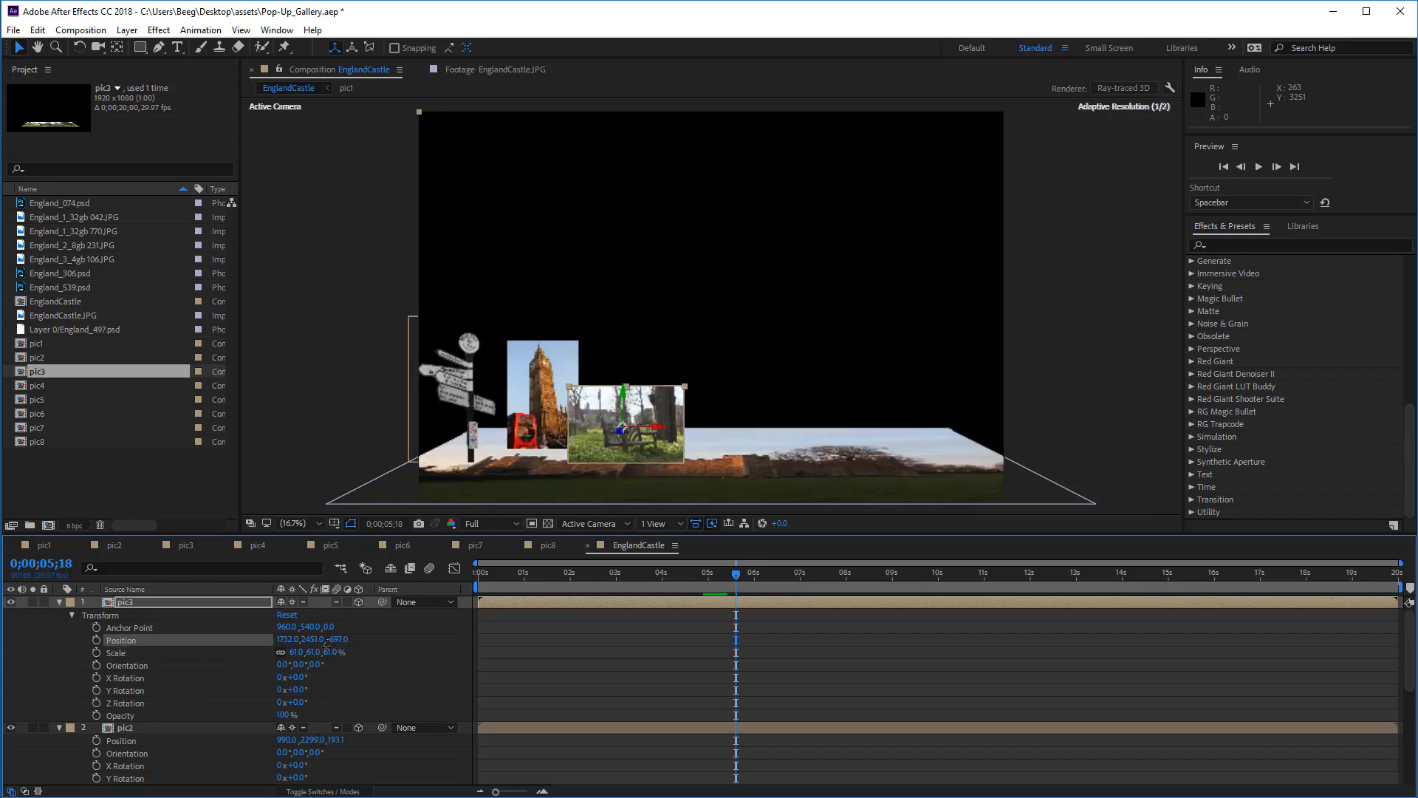
mouse_move(738, 573)
left_mouse_down()
mouse_move(455, 588)
mouse_move(751, 585)
left_mouse_up()
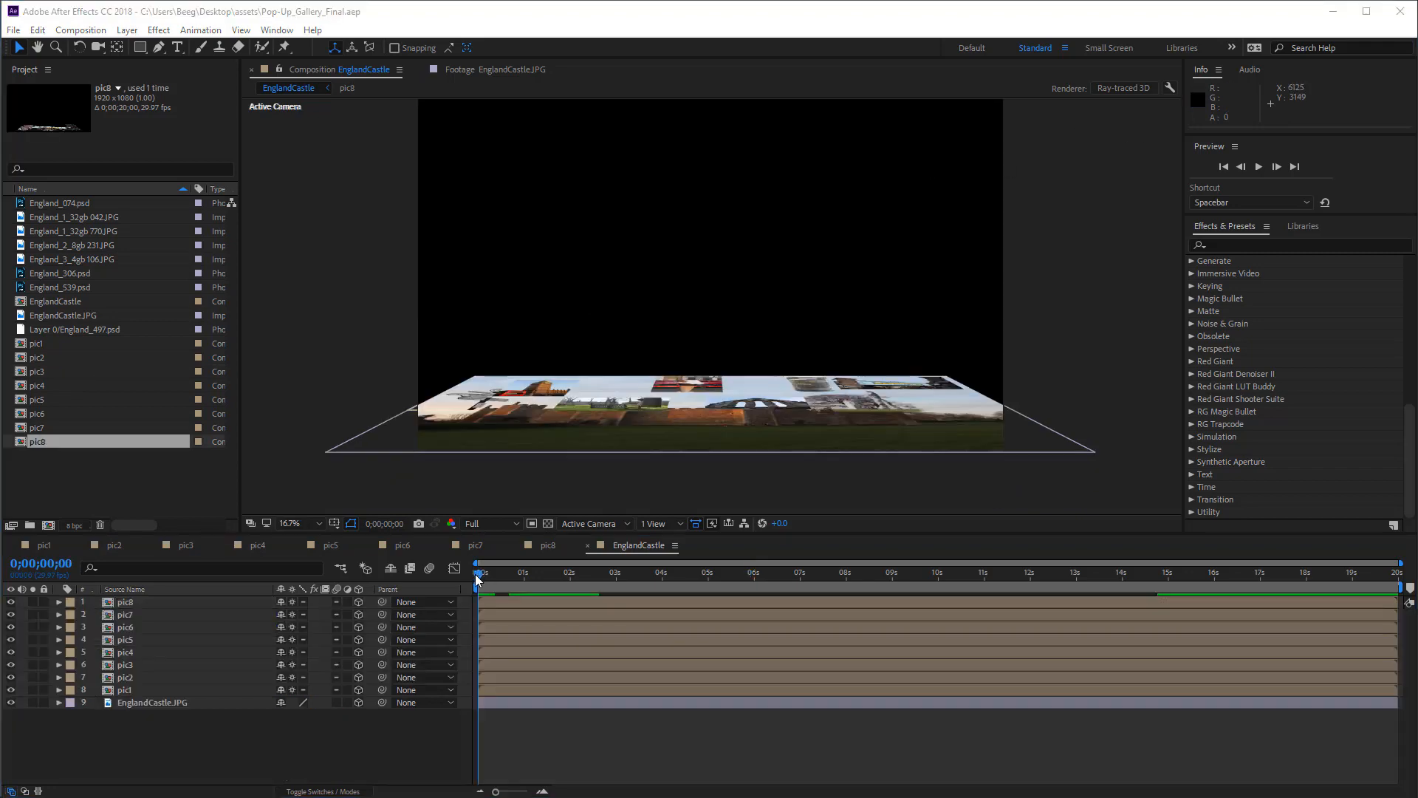
In the Top view of the finished eight-picture composition, shift the Big Ben picture slightly right and up and the fountain picture down
left_click_drag(475, 574, 454, 546)
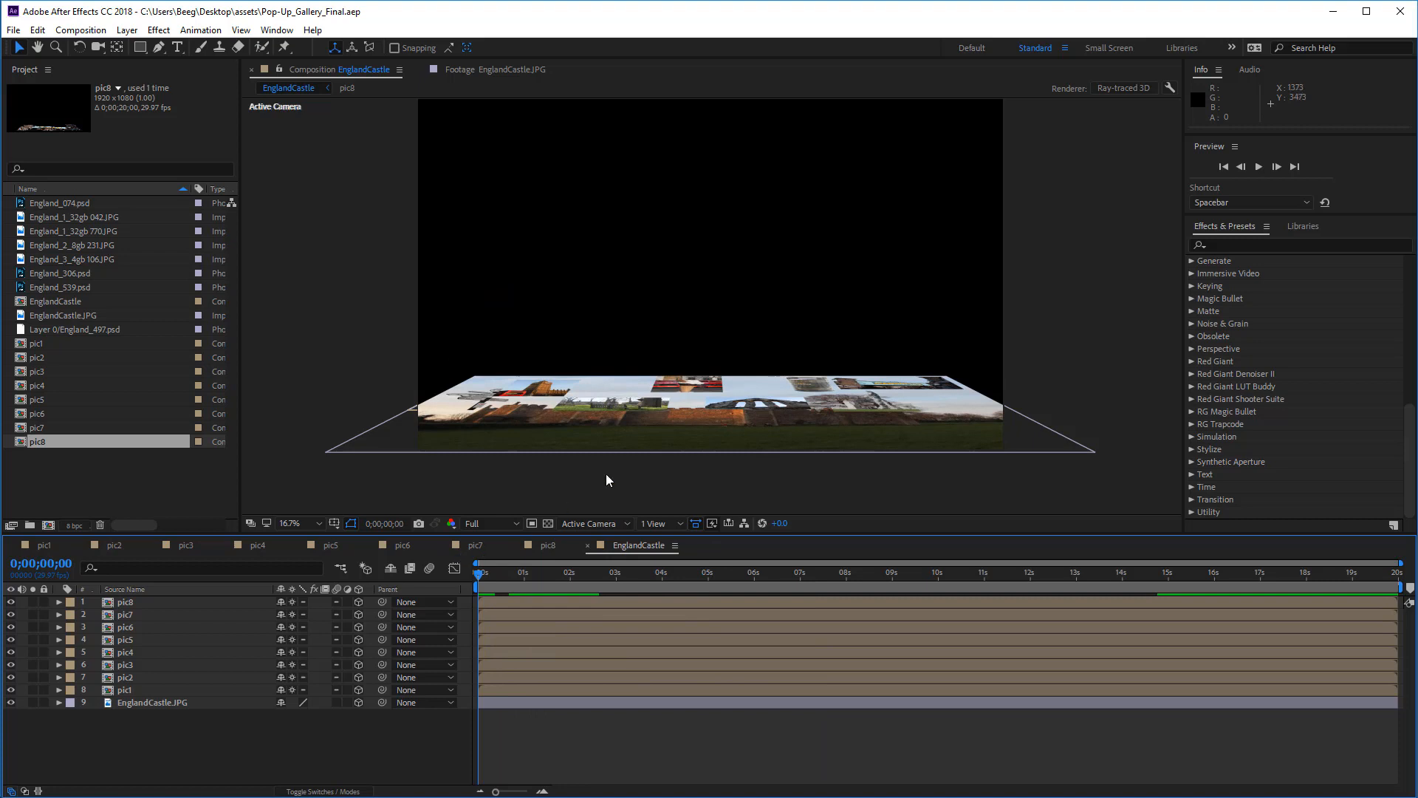
left_click(621, 525)
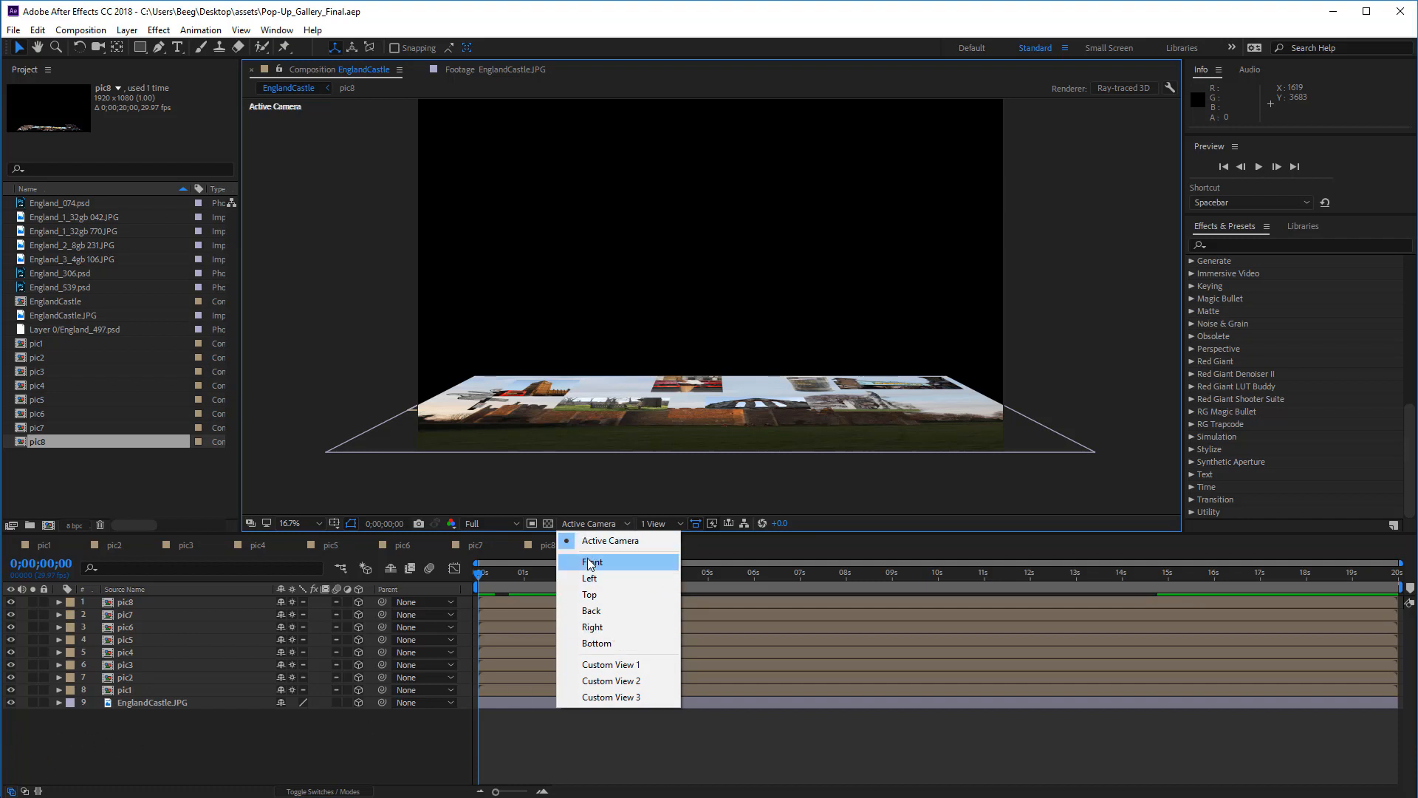
left_click(591, 595)
key("h")
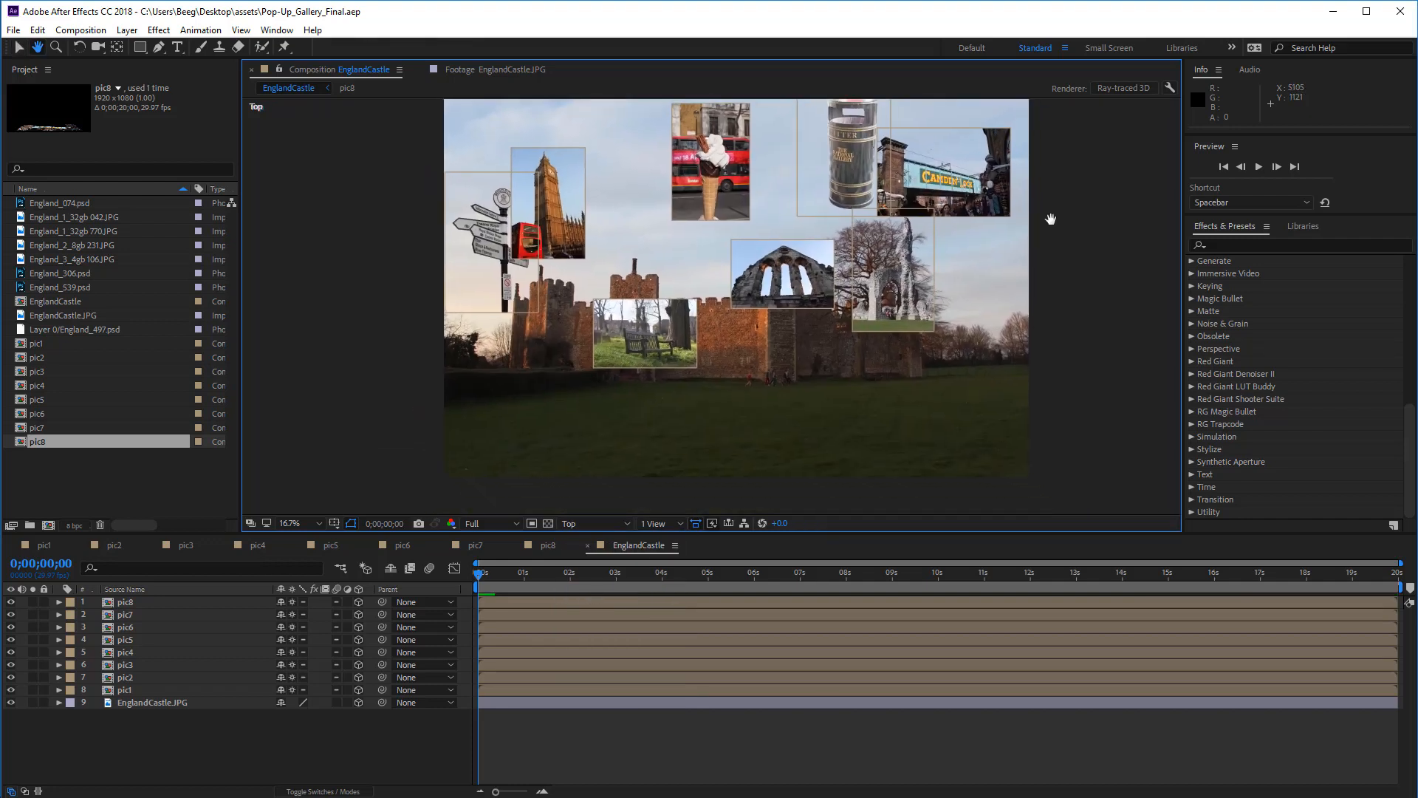
left_click_drag(1050, 218, 1025, 248)
key("v")
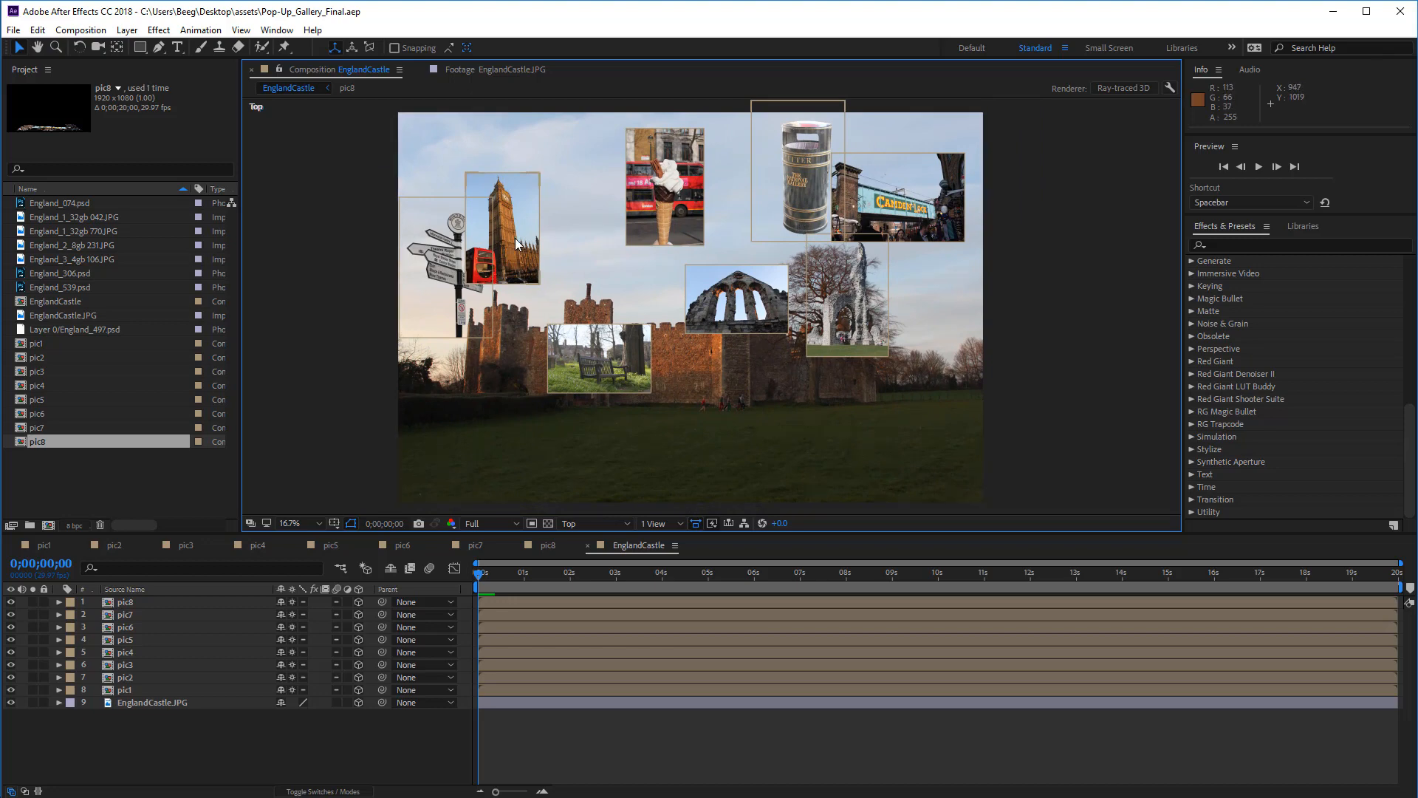
left_click(516, 243)
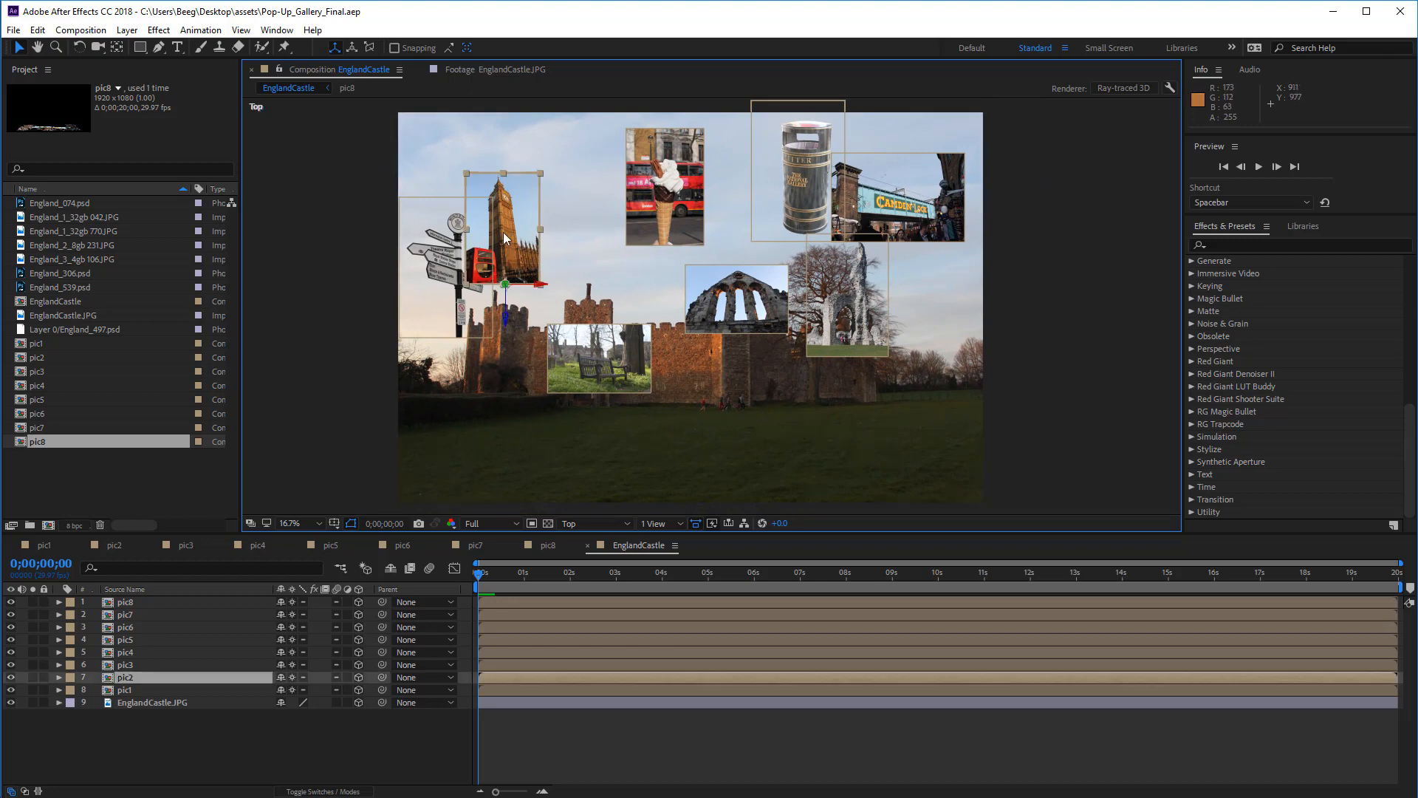
left_click_drag(514, 236, 537, 232)
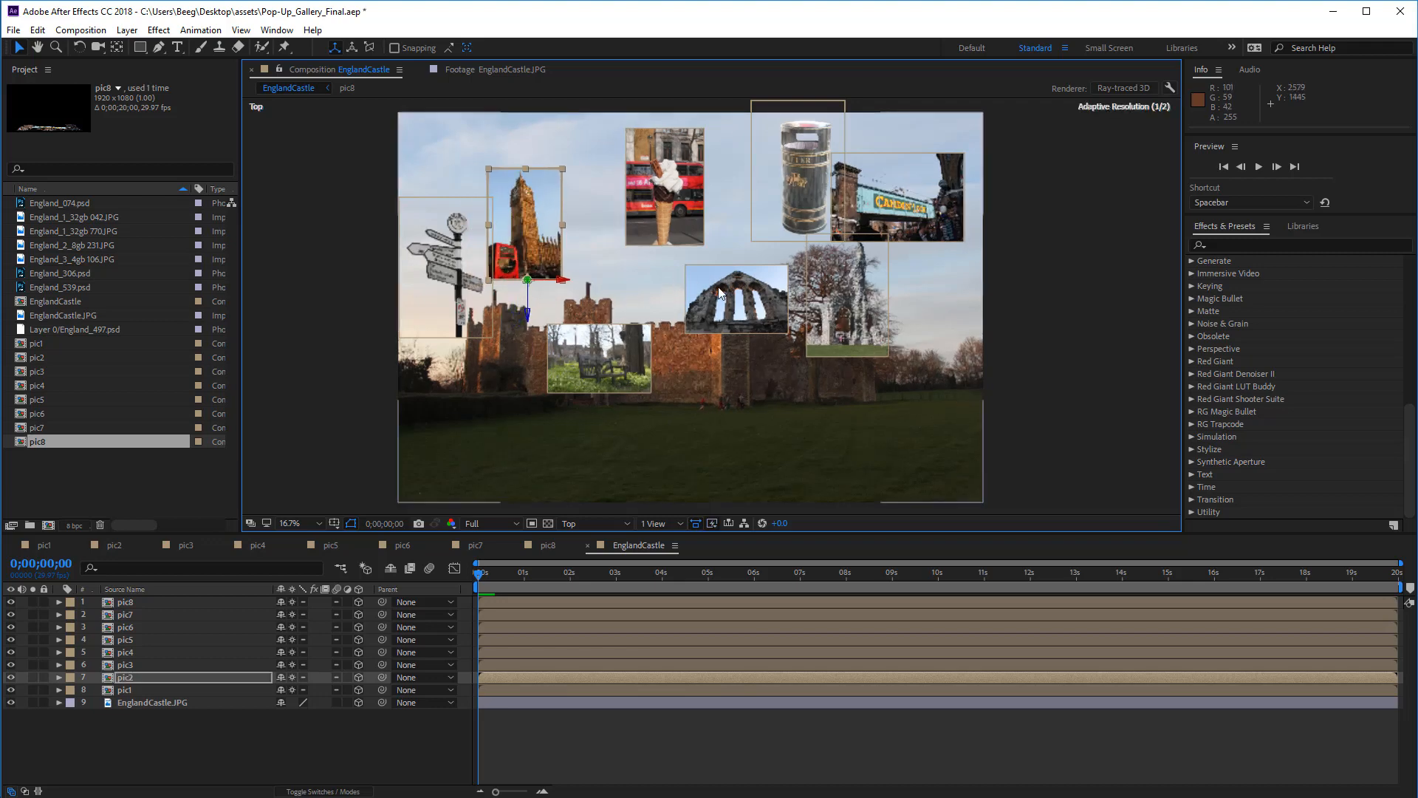
left_click(840, 304)
Scrub through the rearranged gallery's pop-up animation from Active Camera and from Custom View 1, returning to the start
left_click(621, 524)
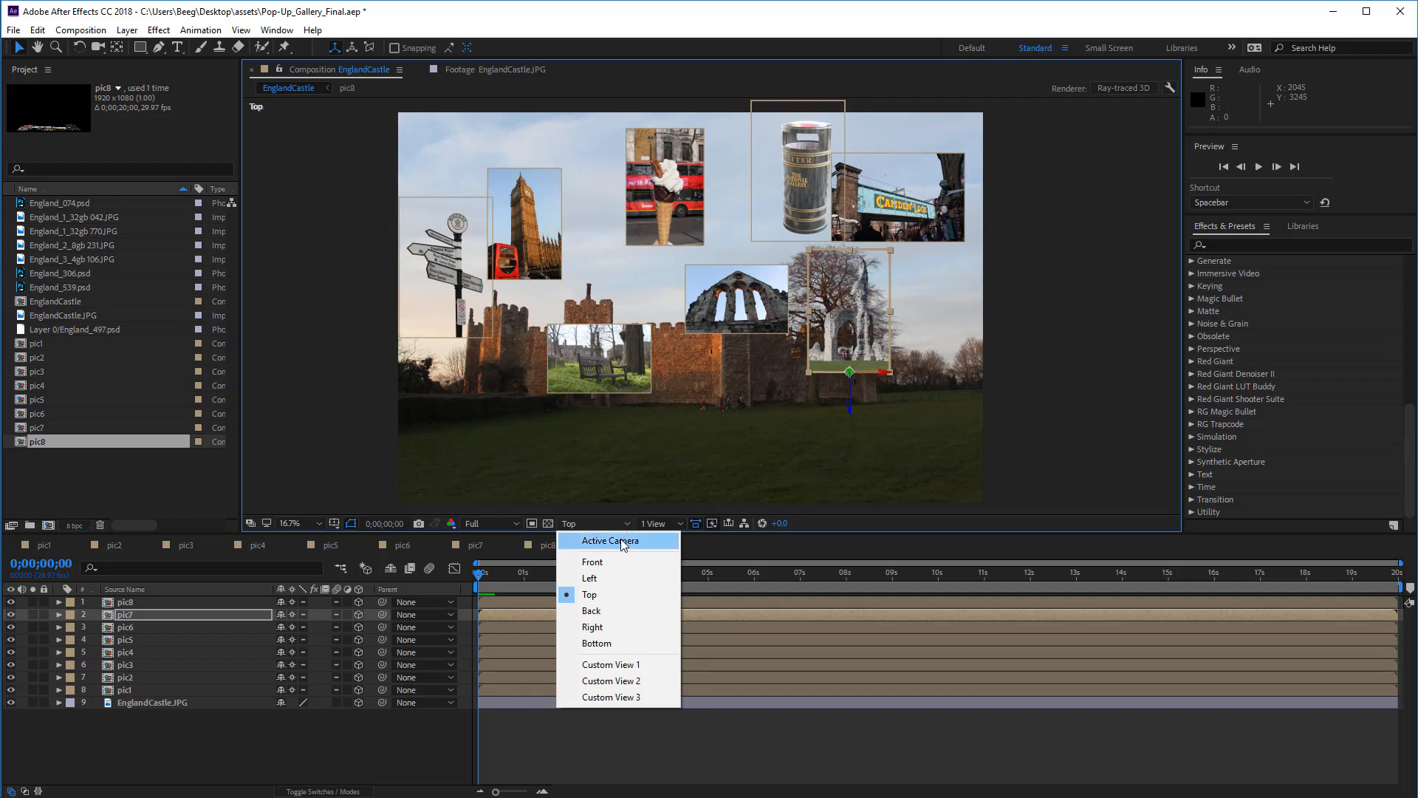
left_click(622, 541)
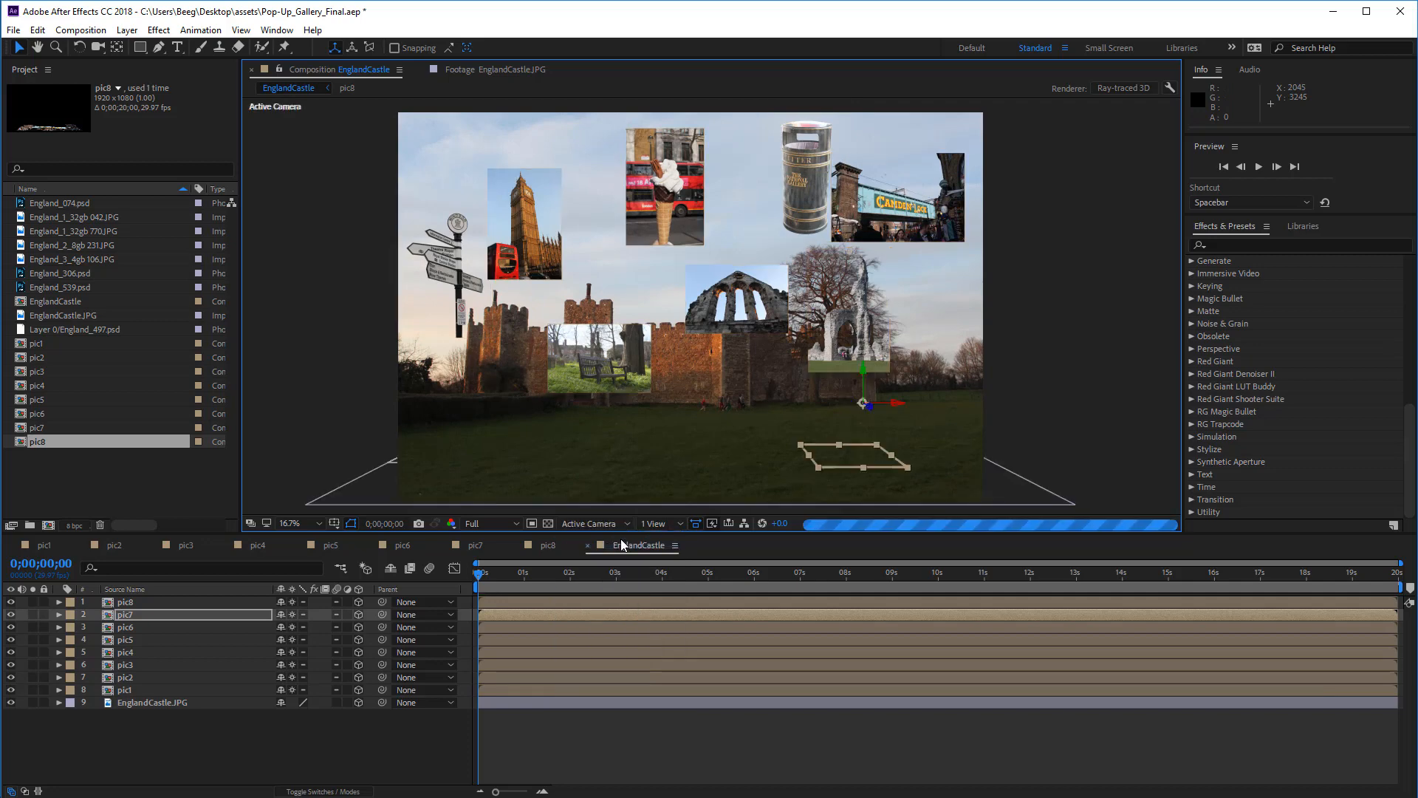
left_click_drag(960, 574, 491, 588)
left_click(622, 525)
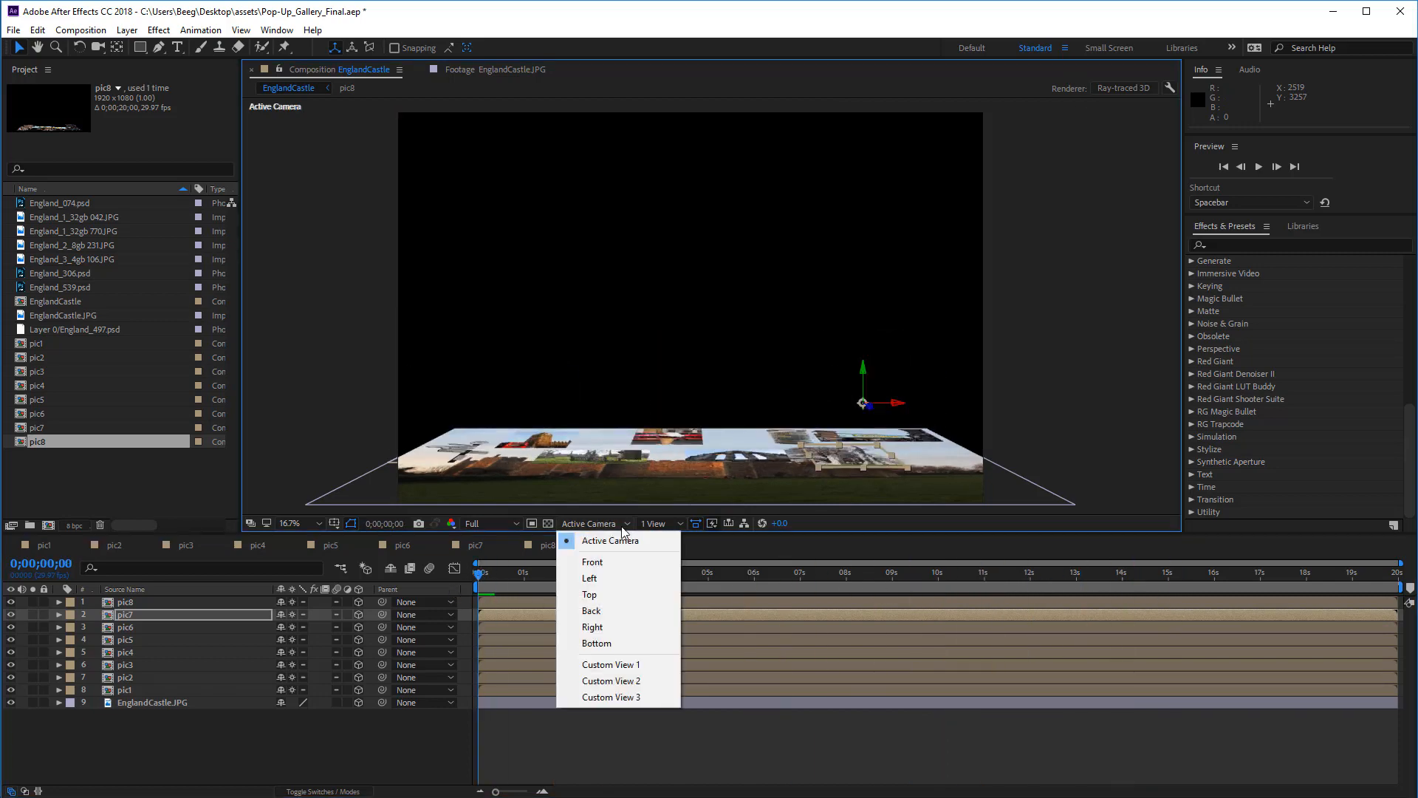
left_click(604, 664)
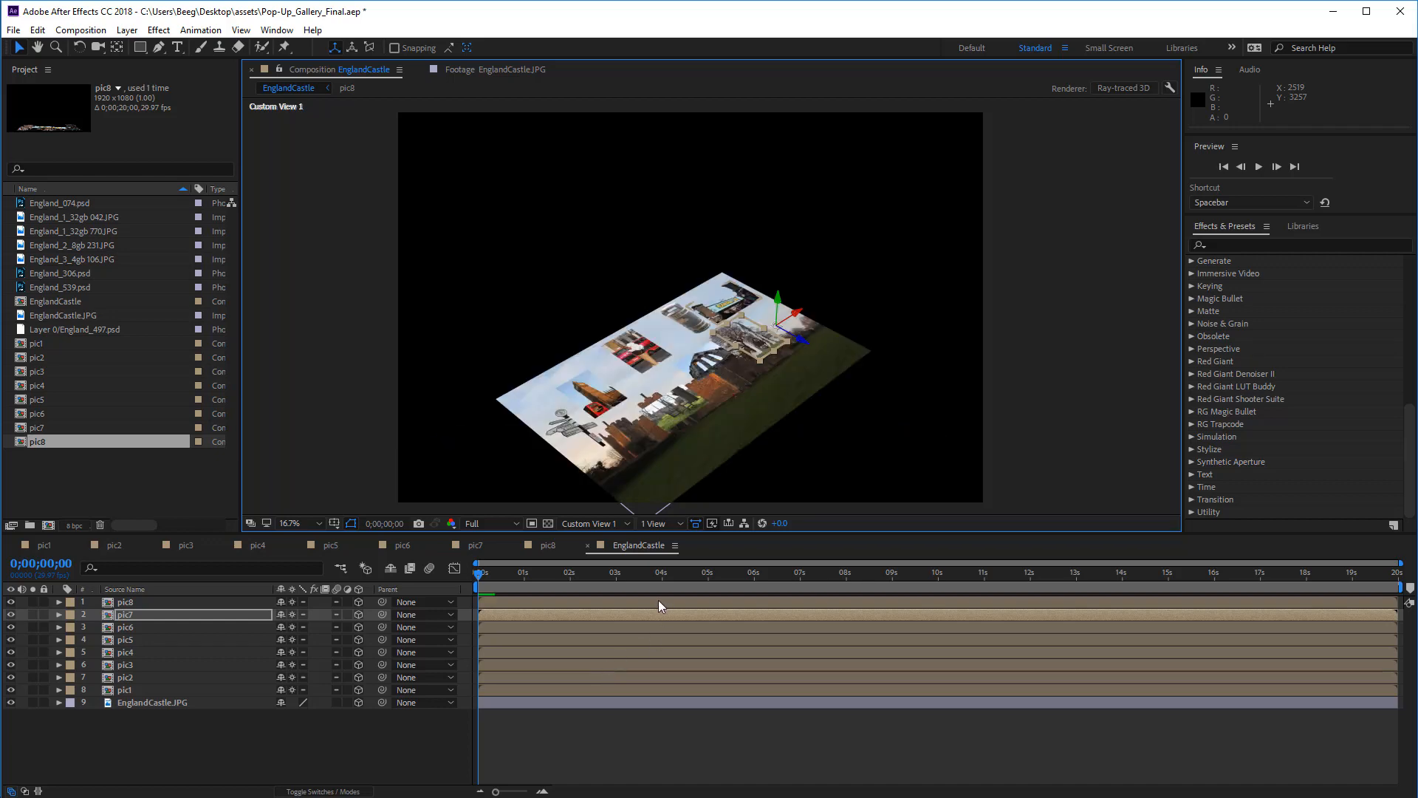
mouse_move(478, 568)
left_mouse_down()
mouse_move(1214, 583)
mouse_move(966, 565)
mouse_move(459, 566)
left_mouse_up()
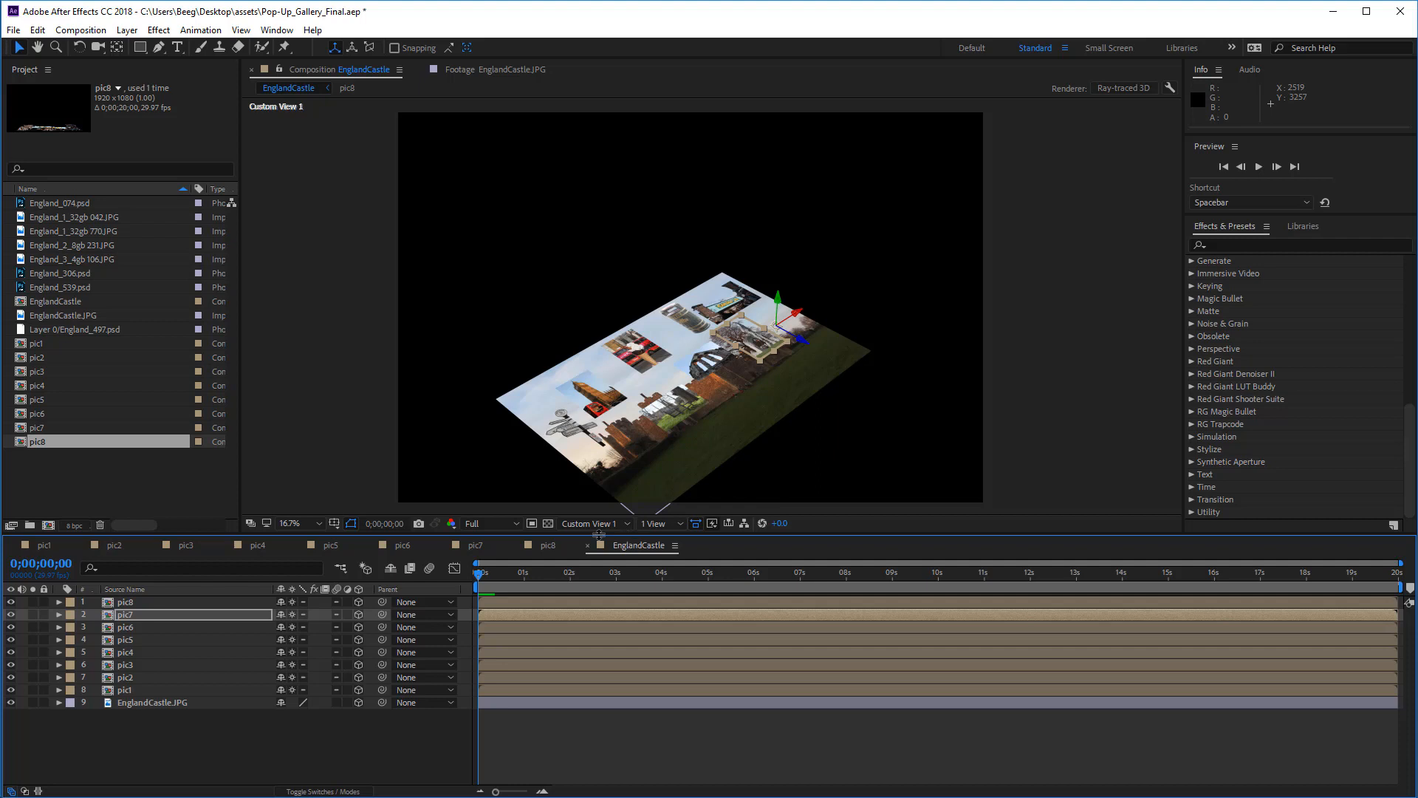
At 0;00;16;27, add a white point light with 100% intensity, no falloff and shadow casting enabled
left_click_drag(478, 577, 1256, 575)
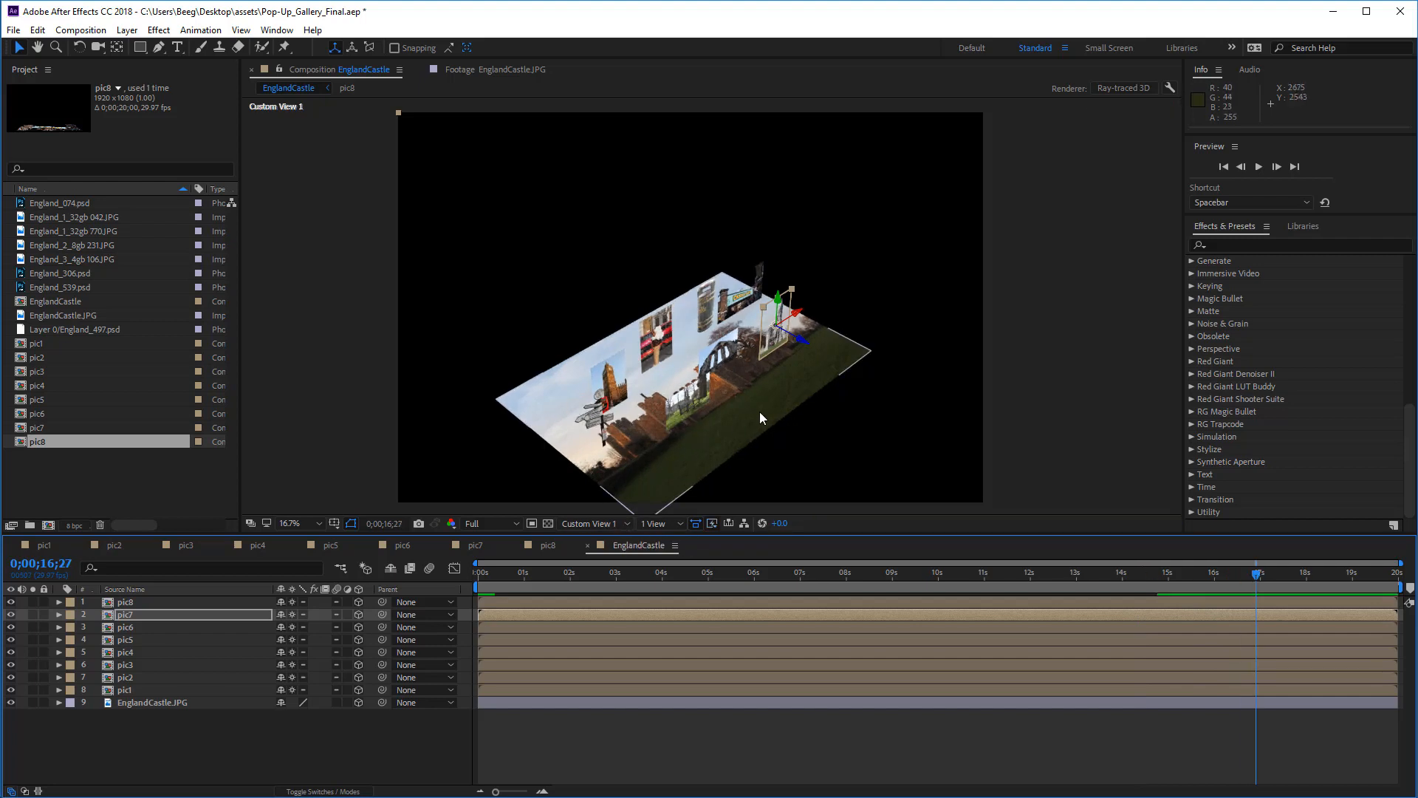
right_click(79, 723)
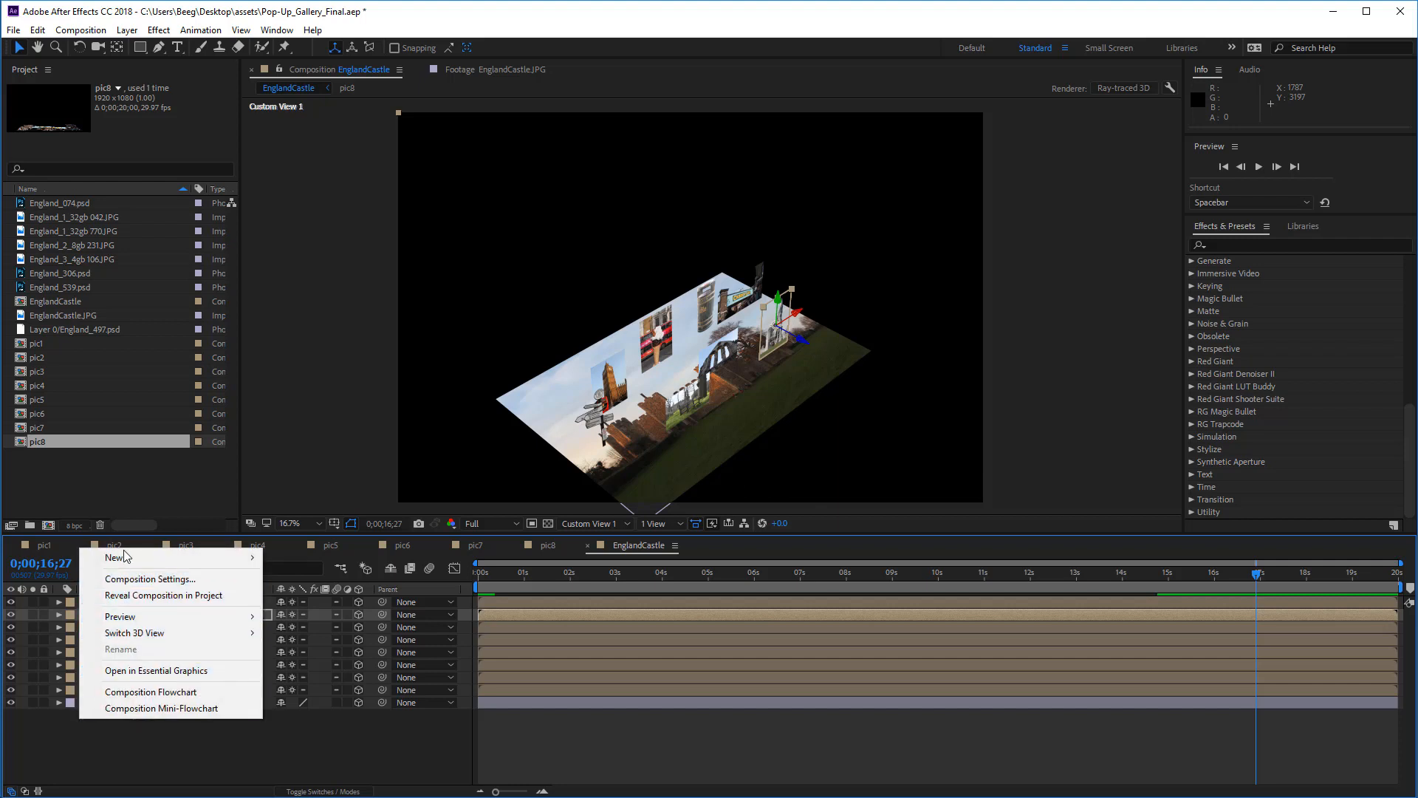
mouse_move(123, 559)
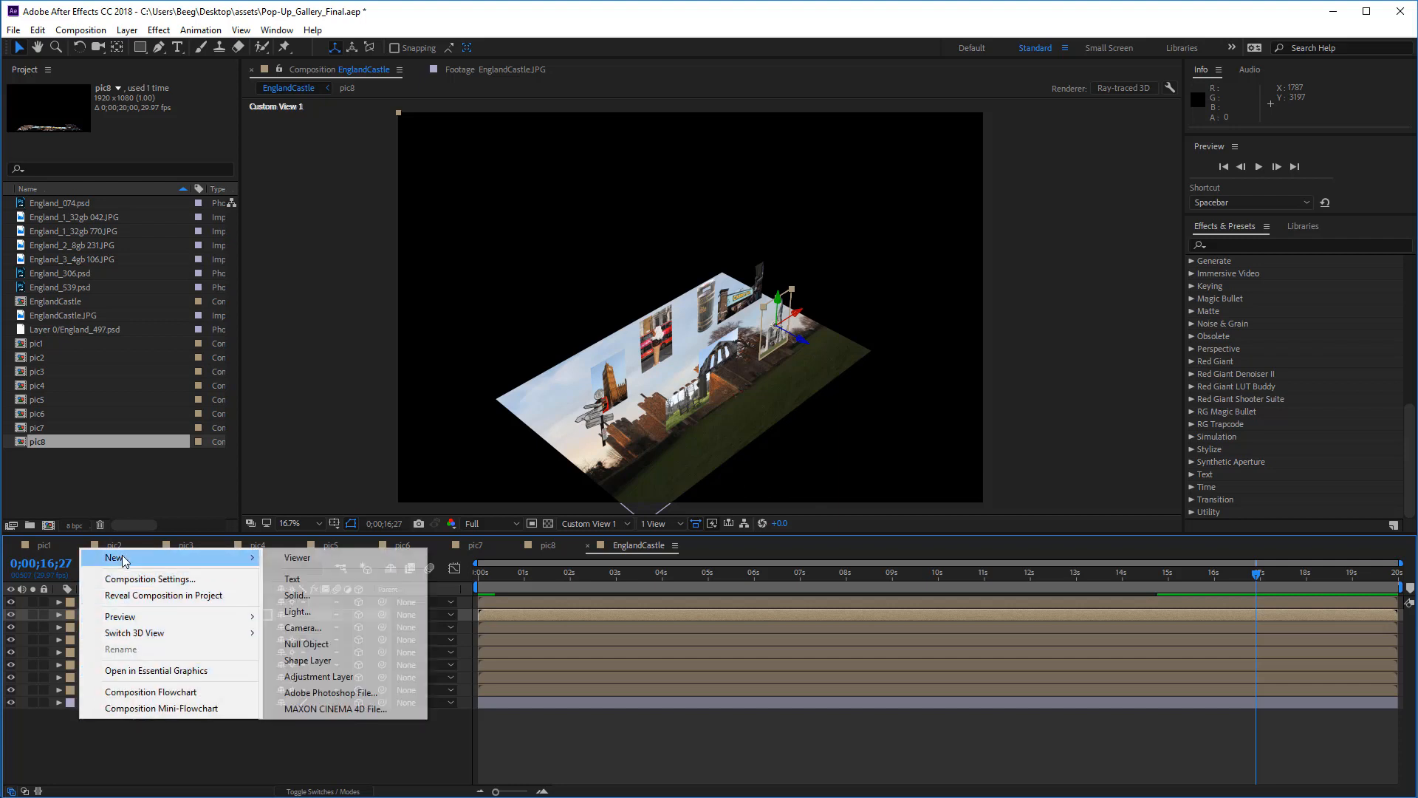
left_click(299, 613)
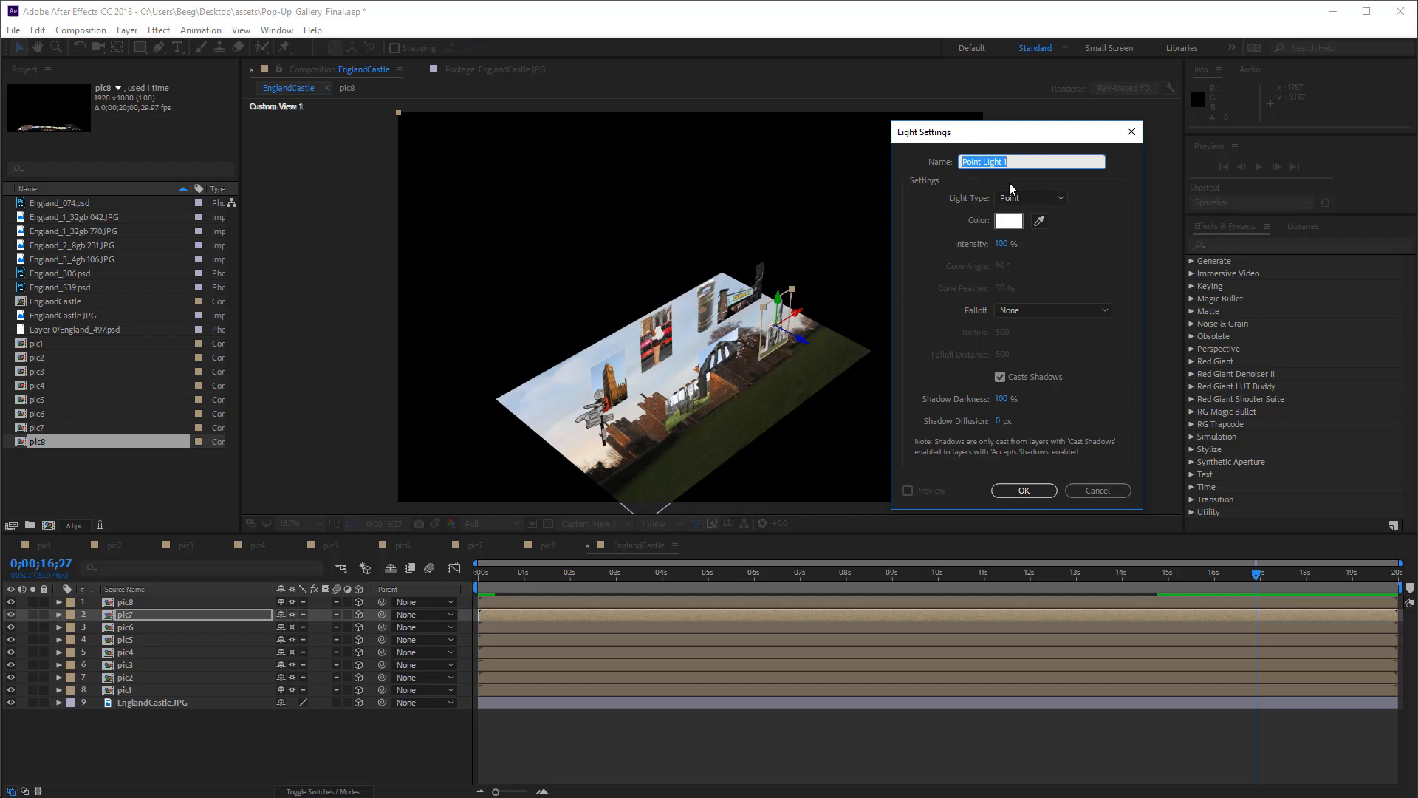
left_click(1055, 198)
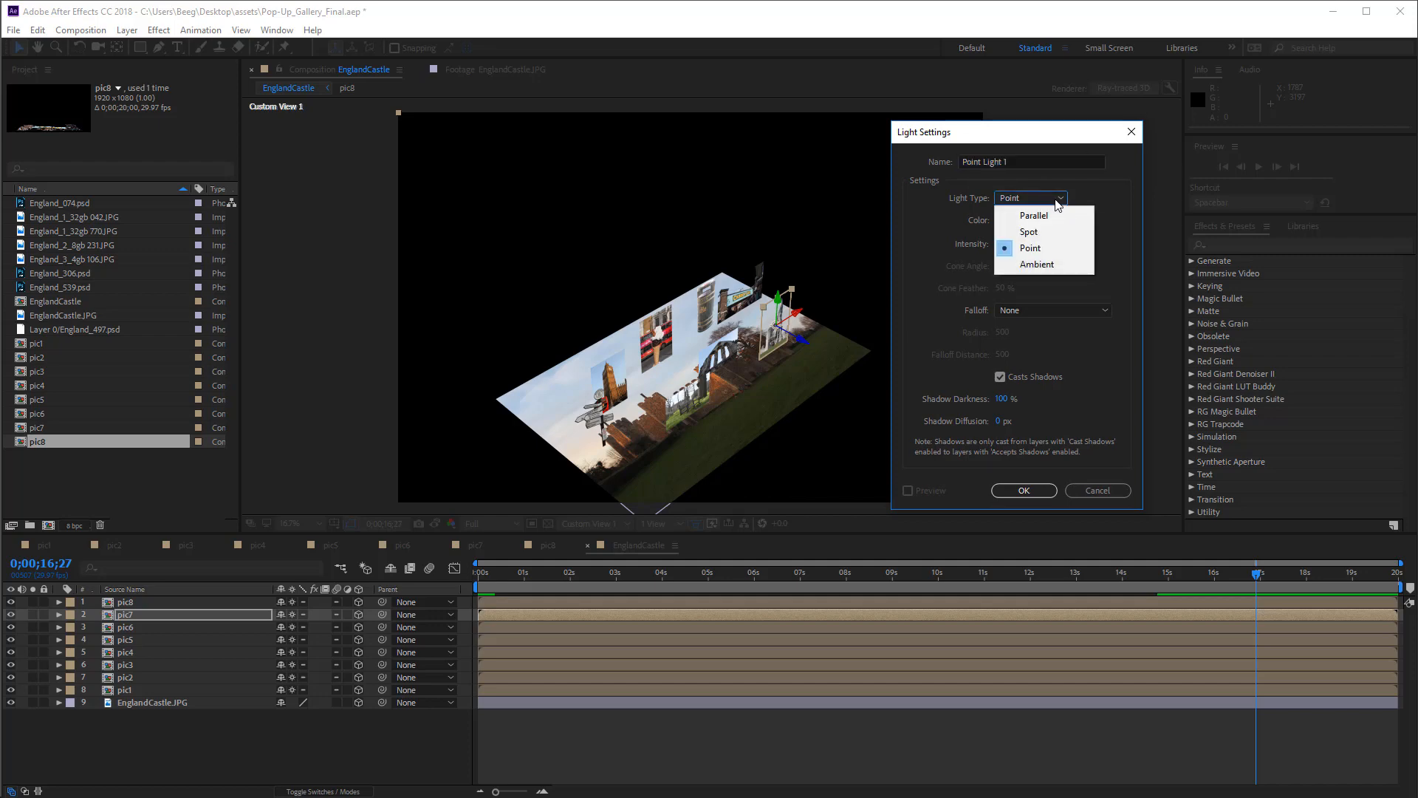
left_click(1038, 249)
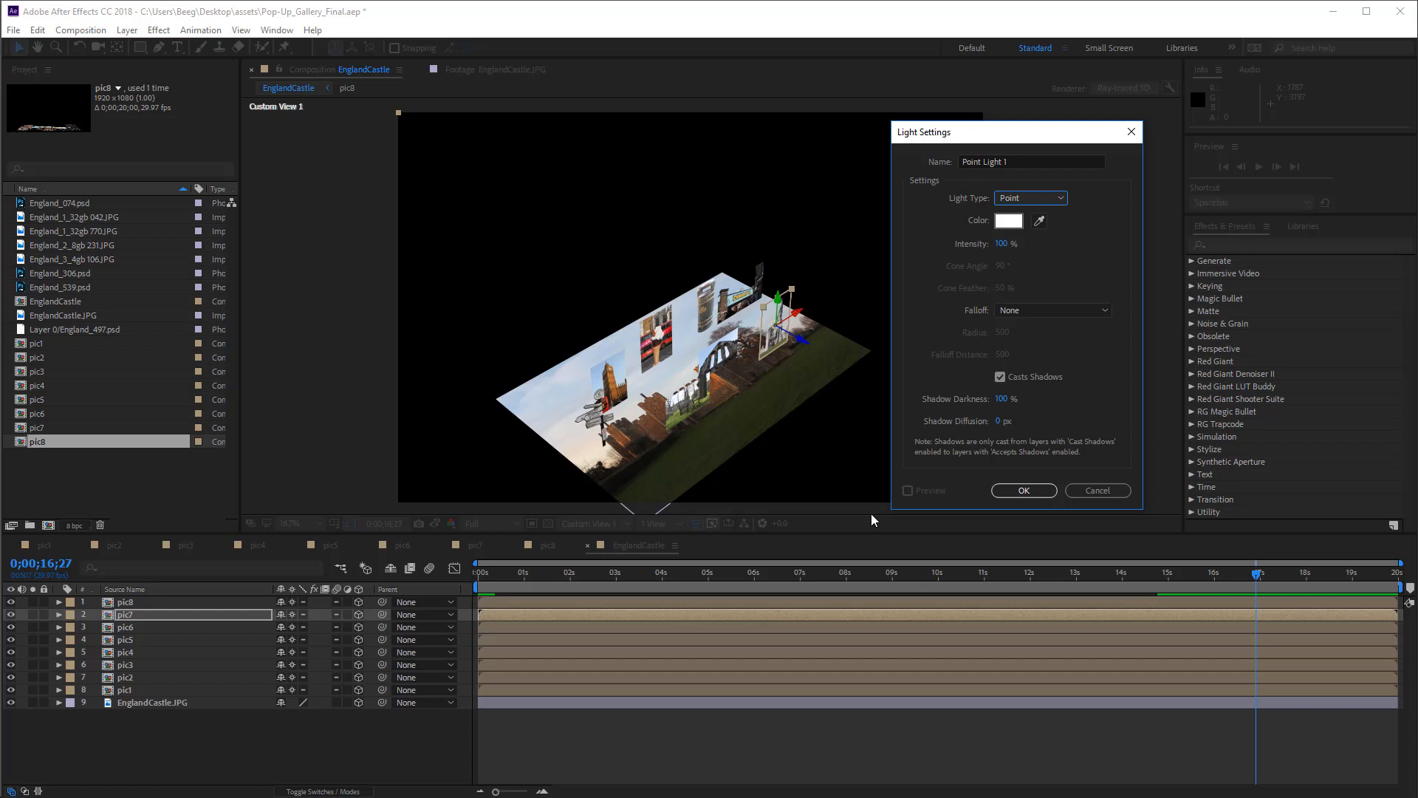
left_click(1024, 491)
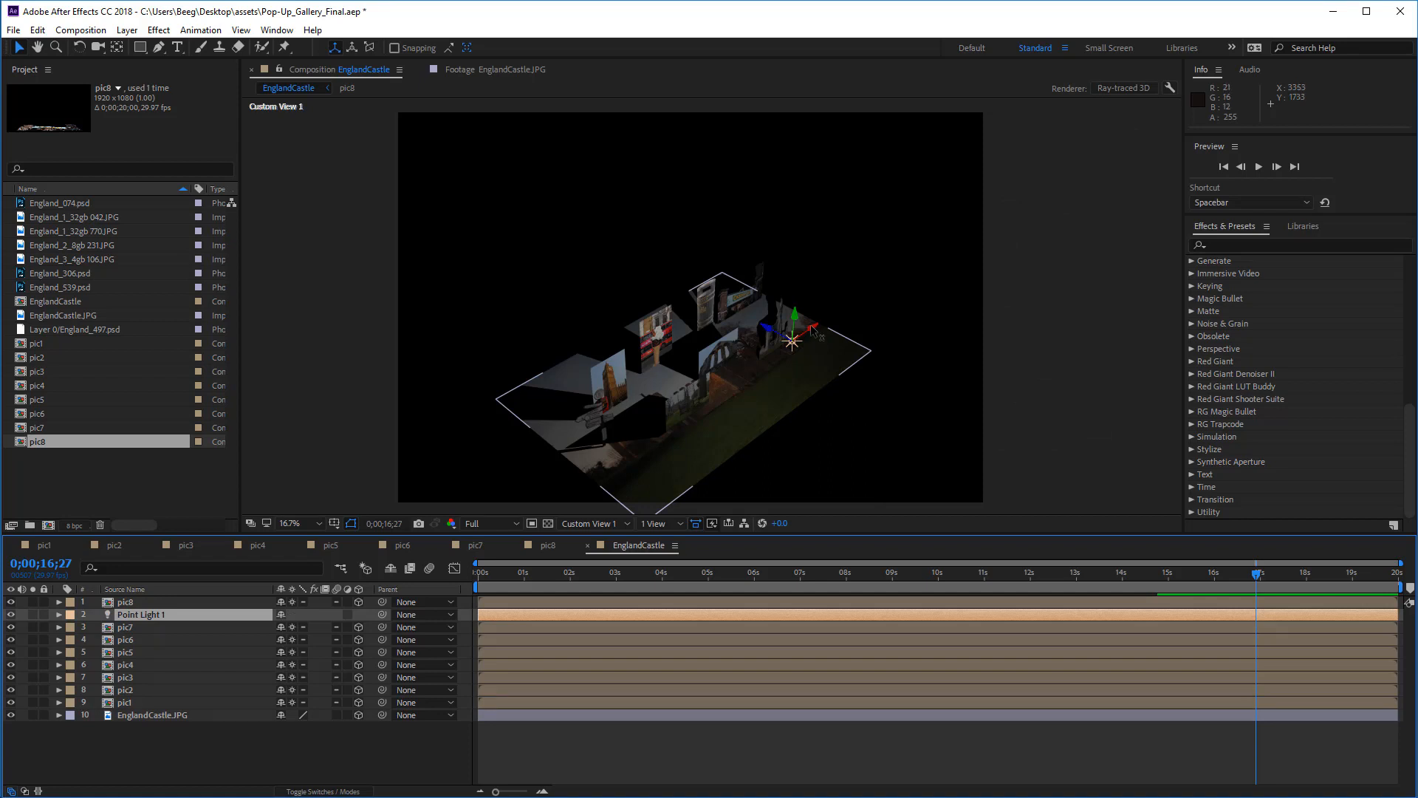
Move Point Light 1 along its X axis to the near-left part of the castle photo, in front of the bench picture
left_click_drag(812, 330, 713, 445)
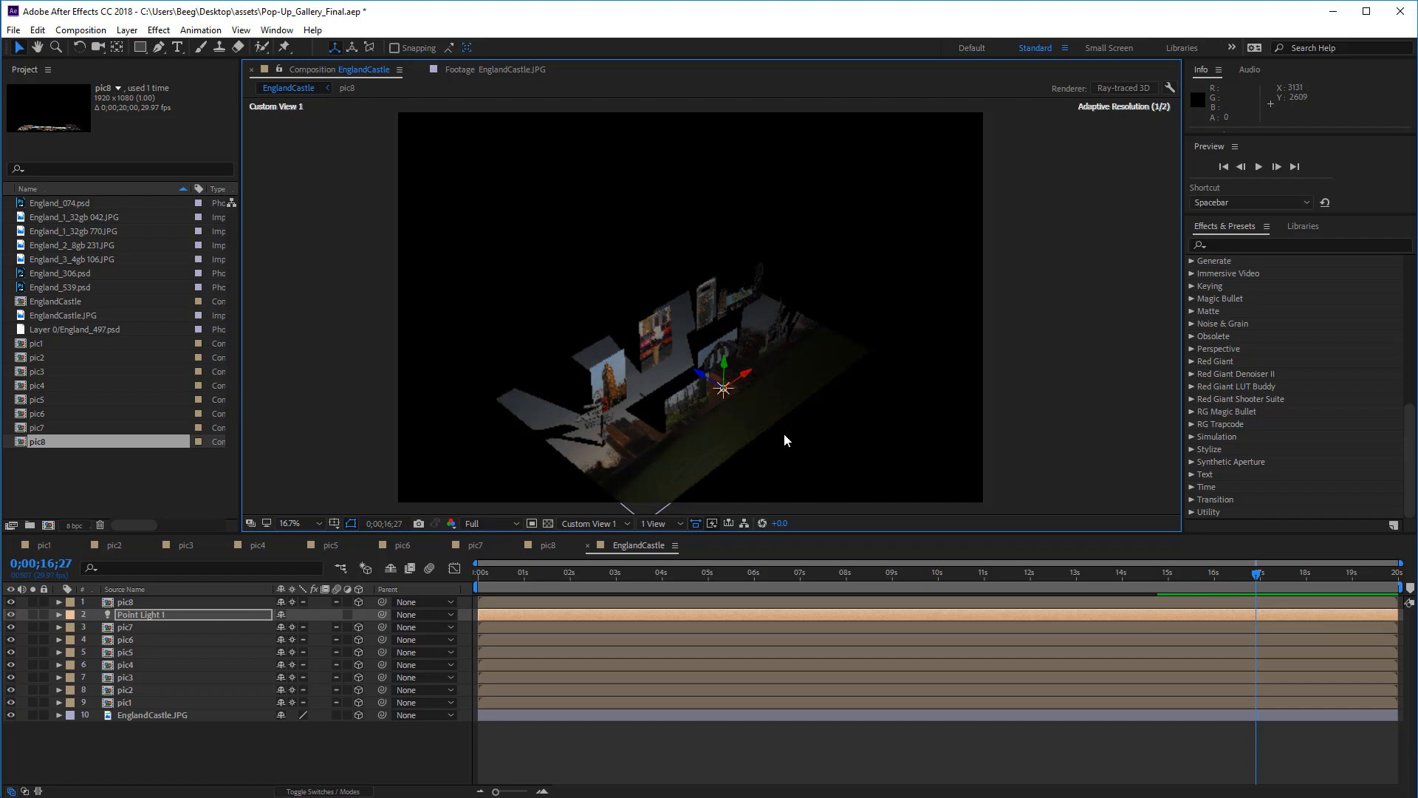
key("period")
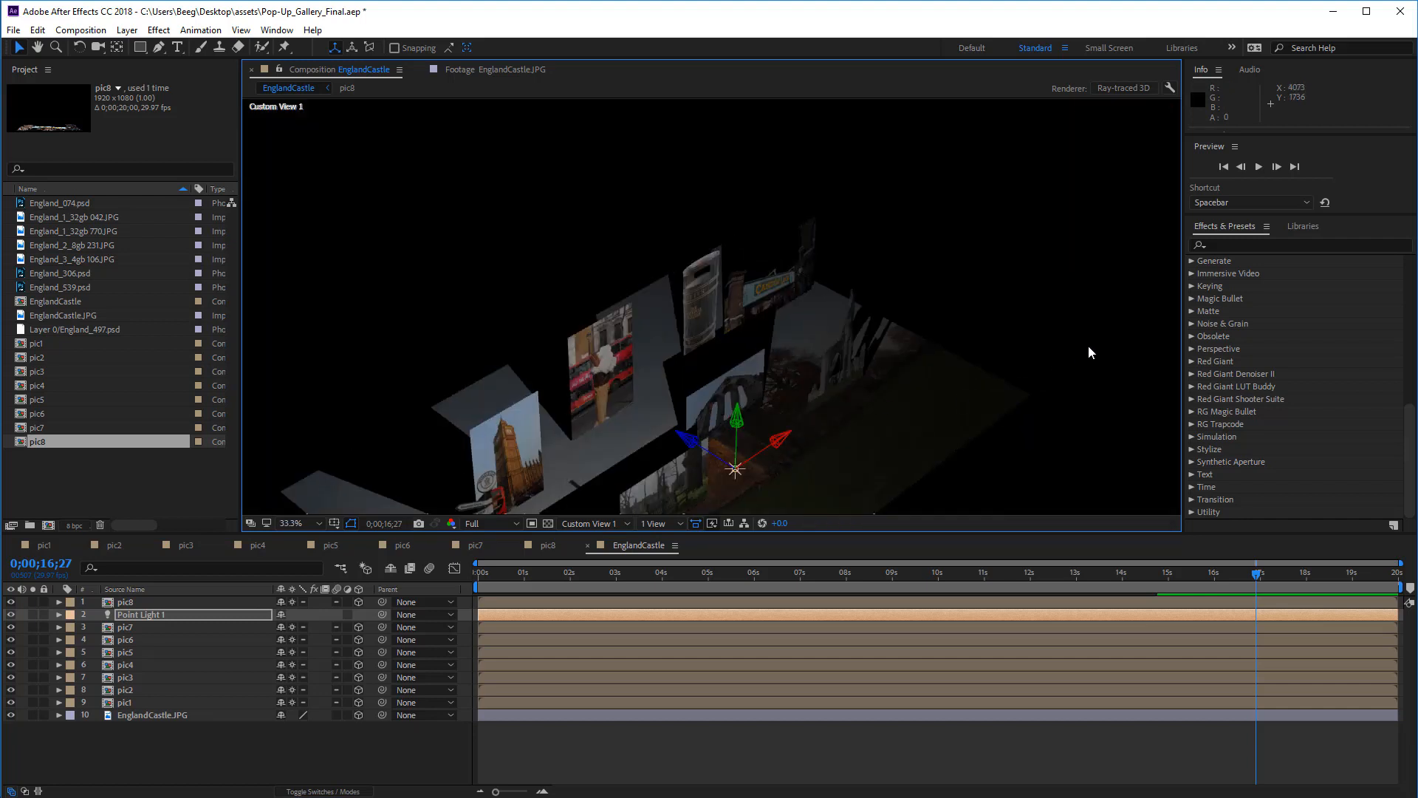
left_click_drag(1001, 309, 1017, 169)
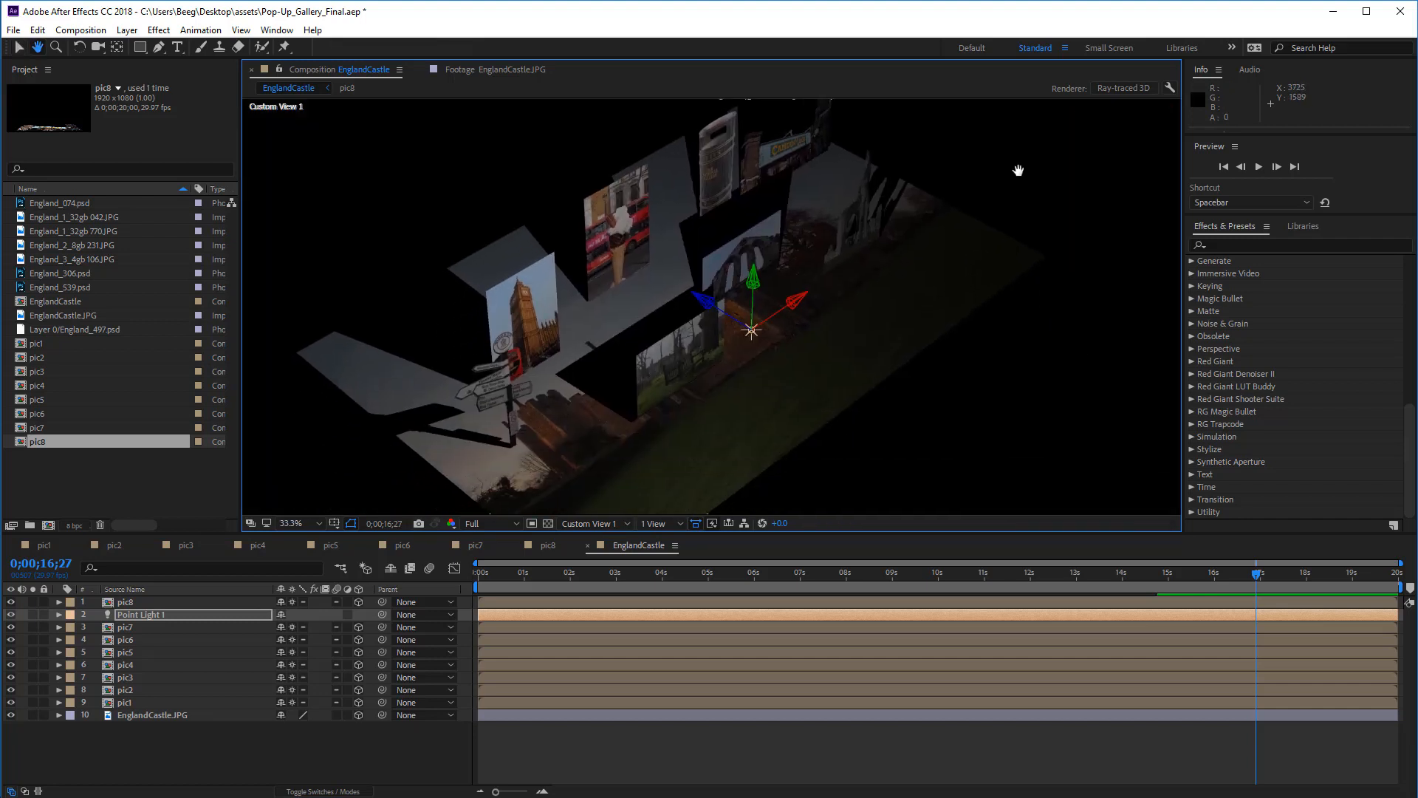
key("v")
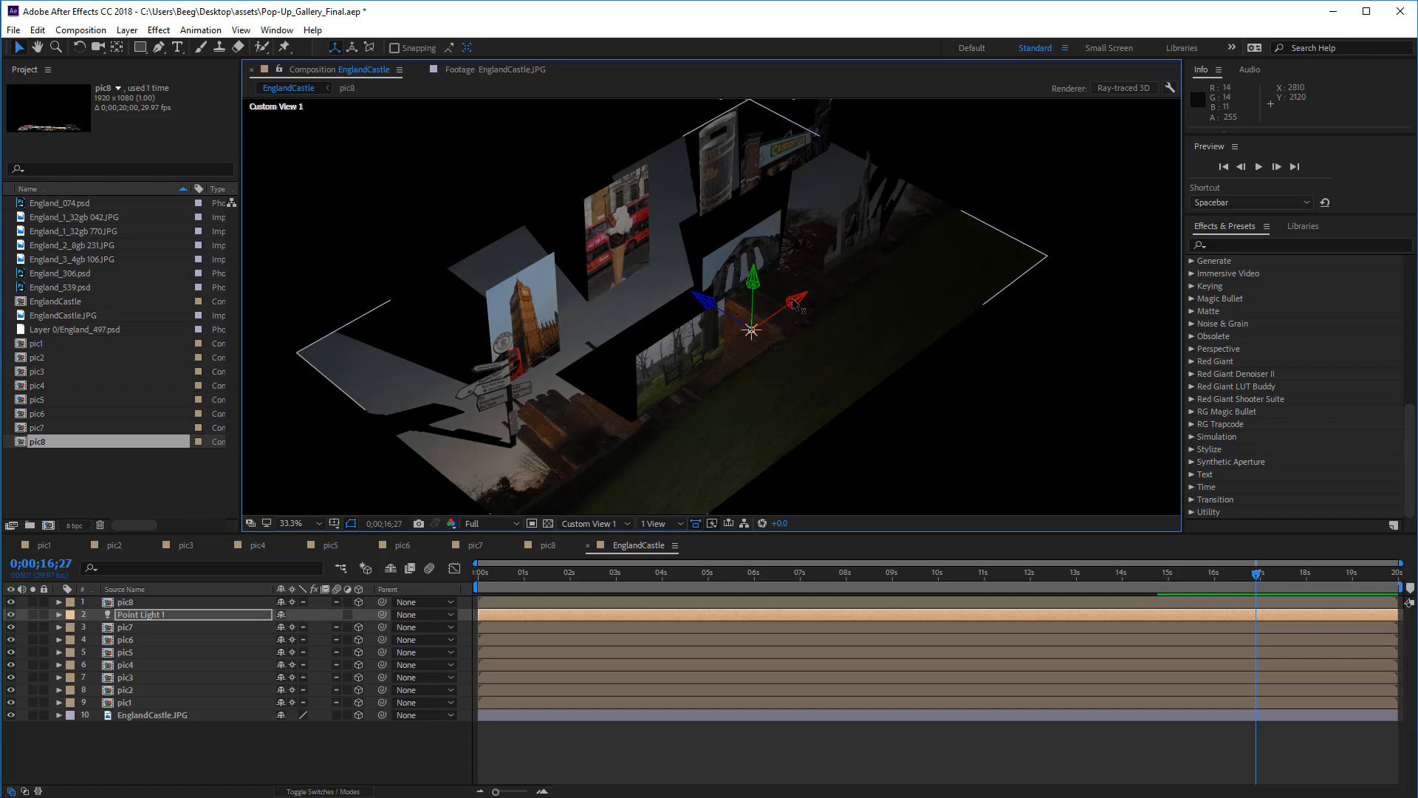
left_click_drag(797, 305, 624, 456)
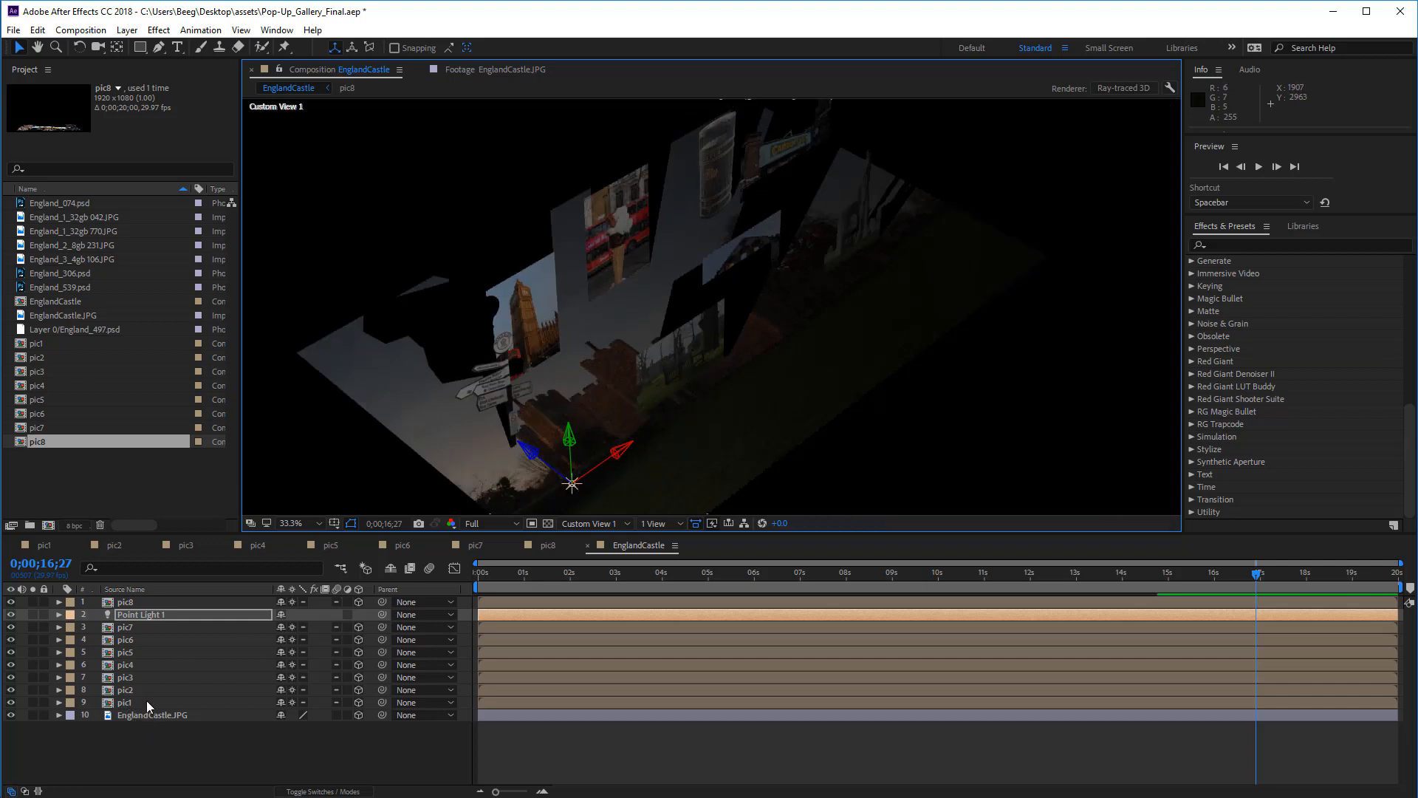
Add a second shadow-casting point light at 100% intensity and place it near the photo's right end, in front of the ruins picture
right_click(227, 737)
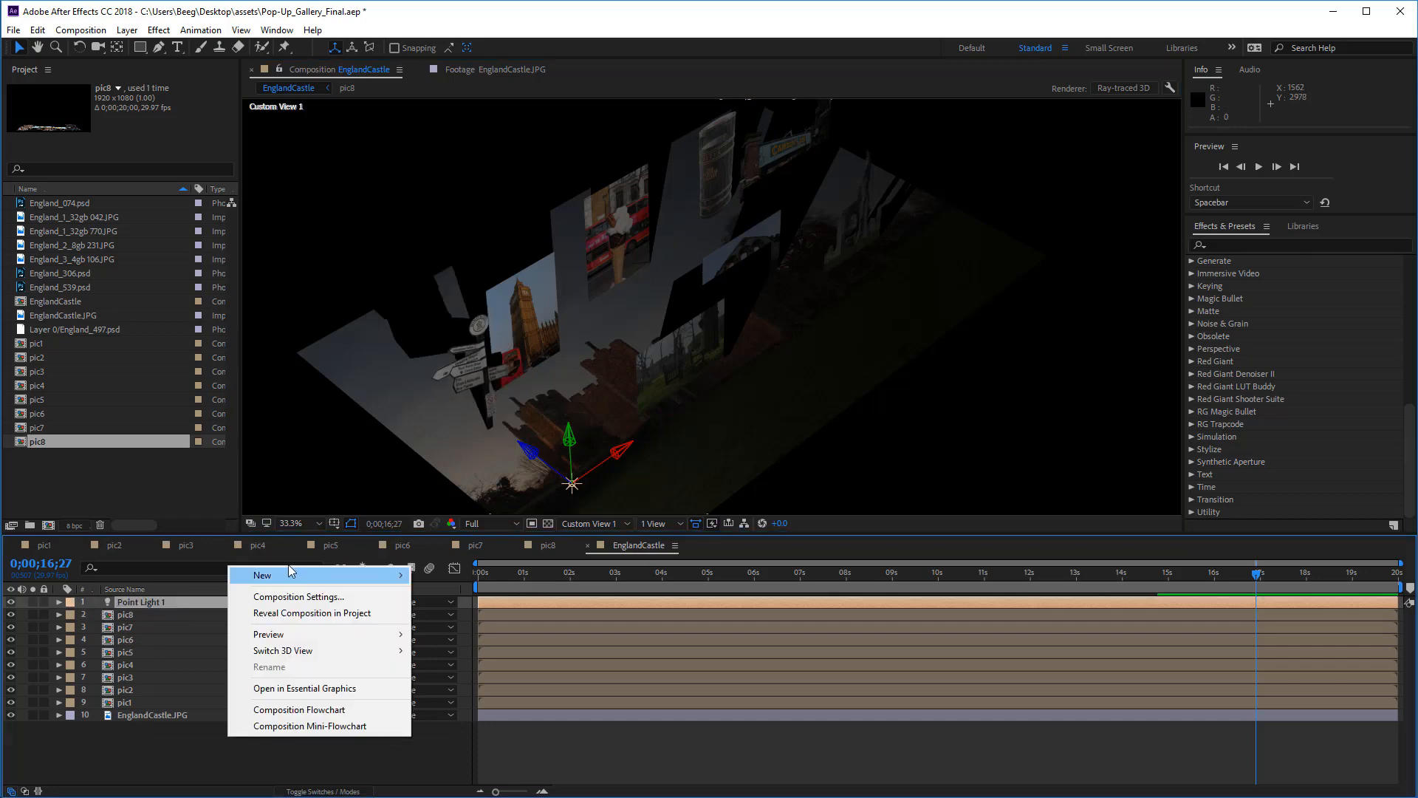
mouse_move(289, 573)
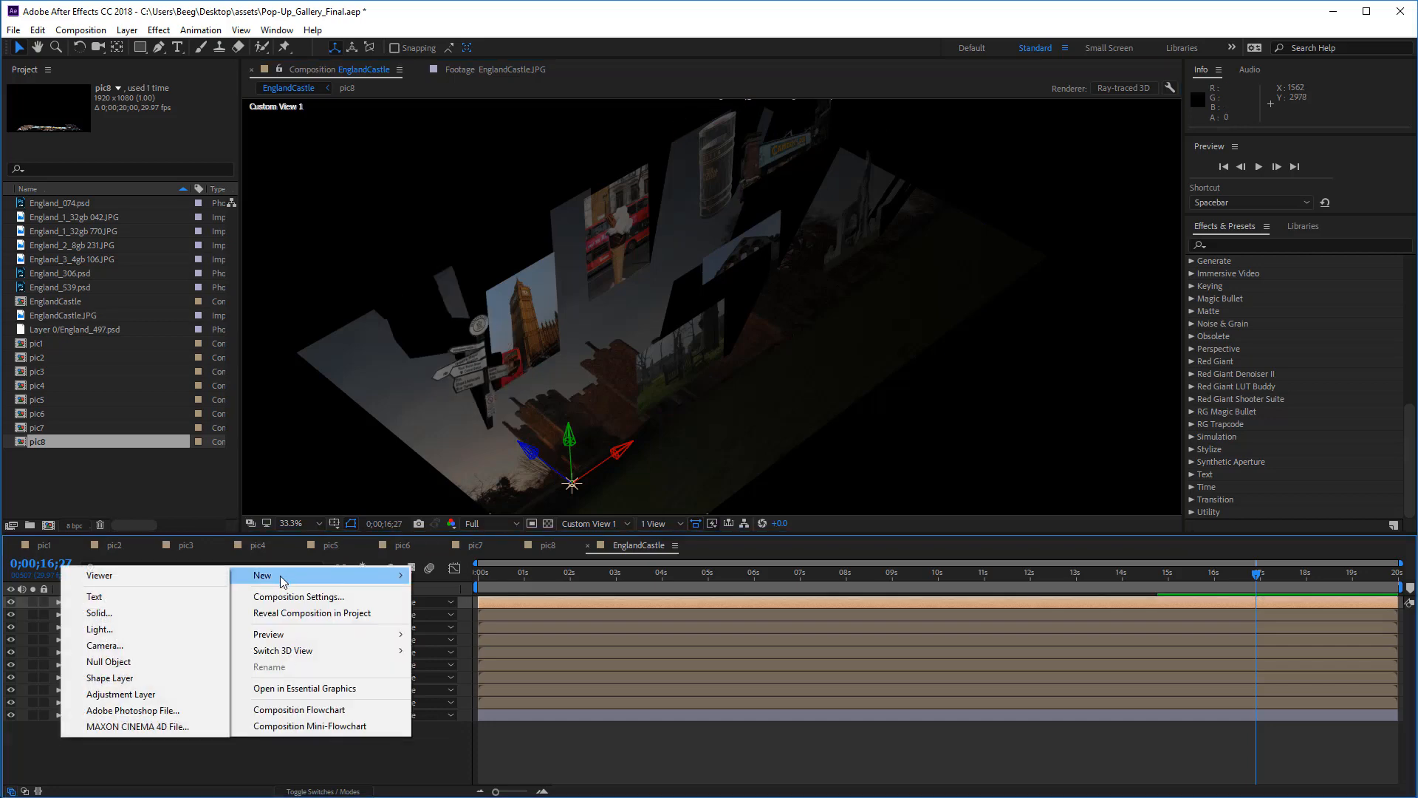
left_click(109, 629)
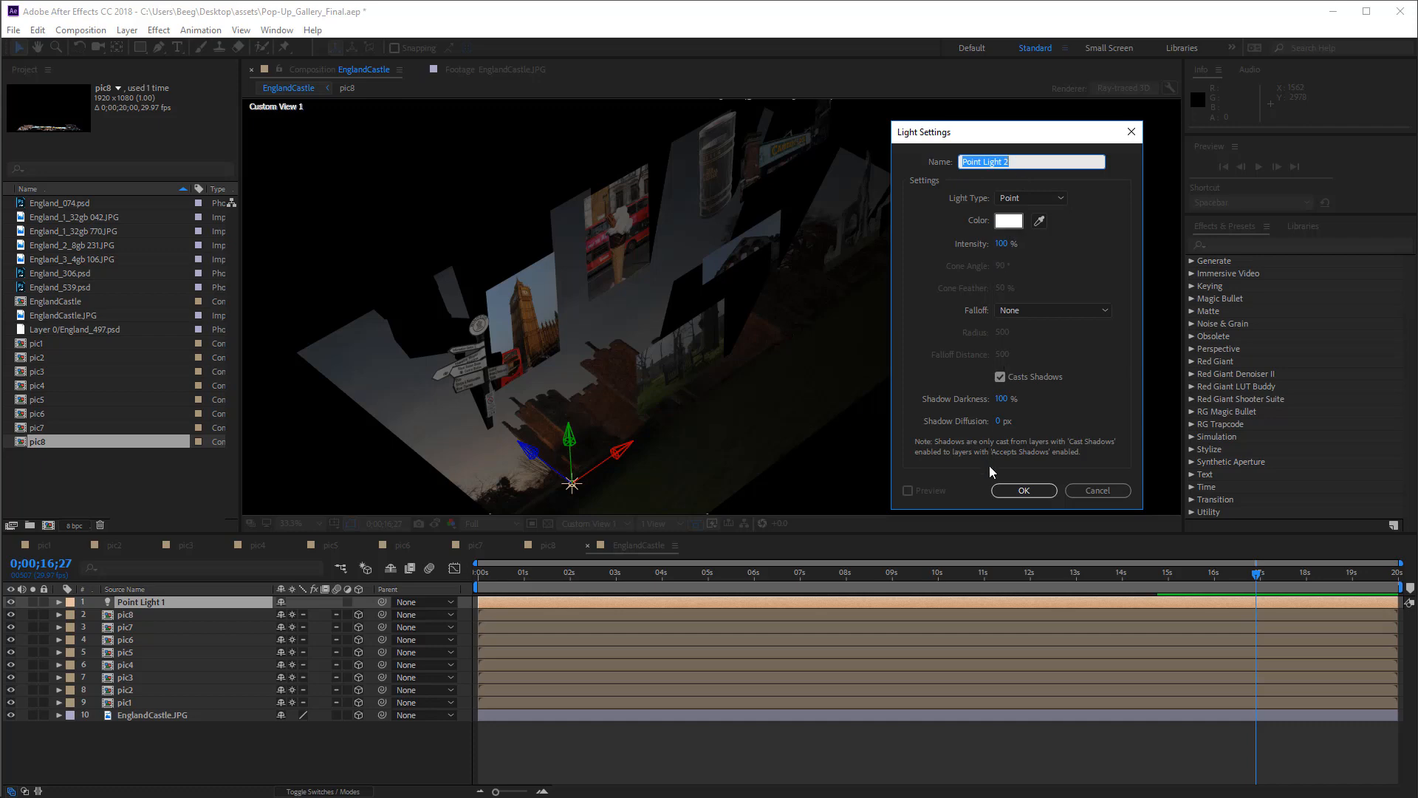
left_click(1014, 490)
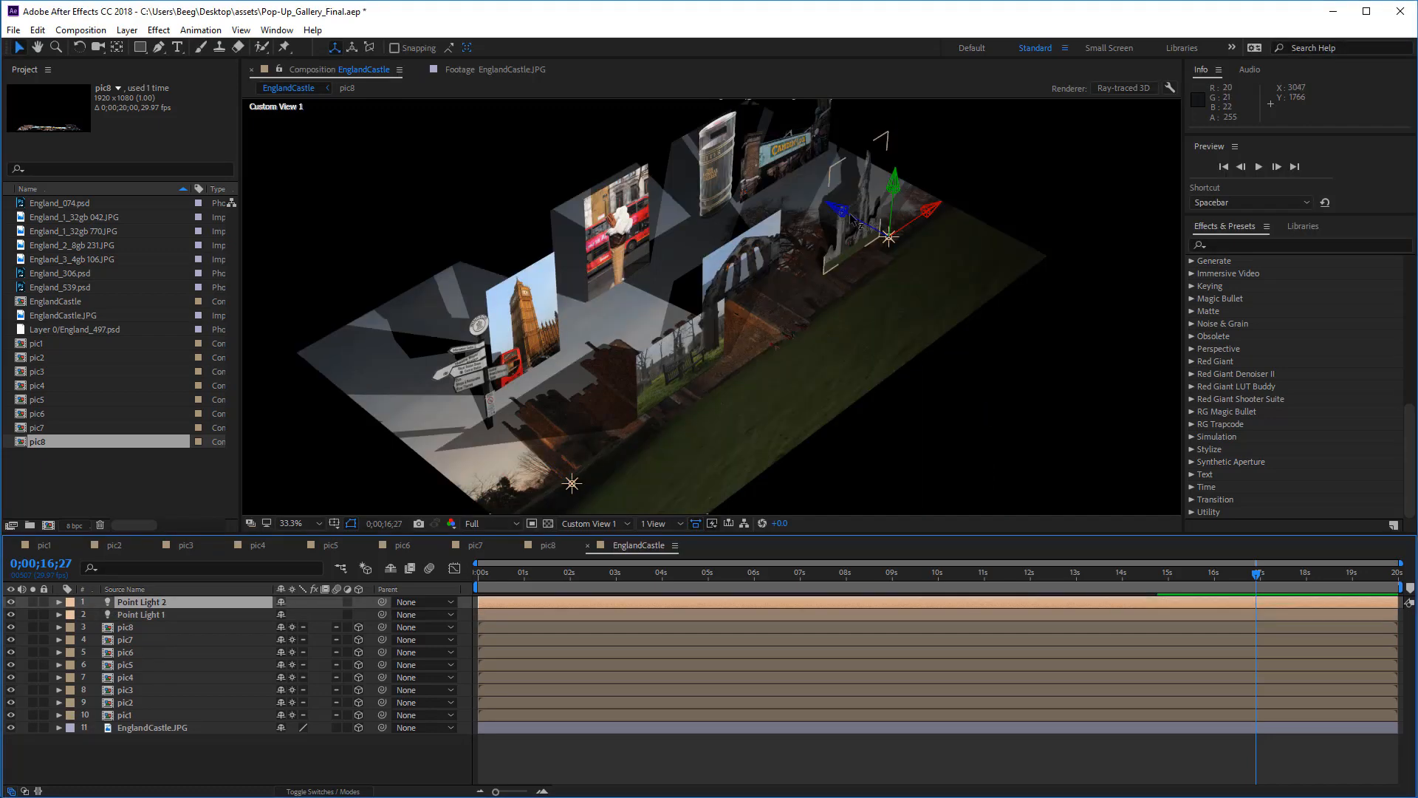
left_click_drag(851, 217, 951, 210)
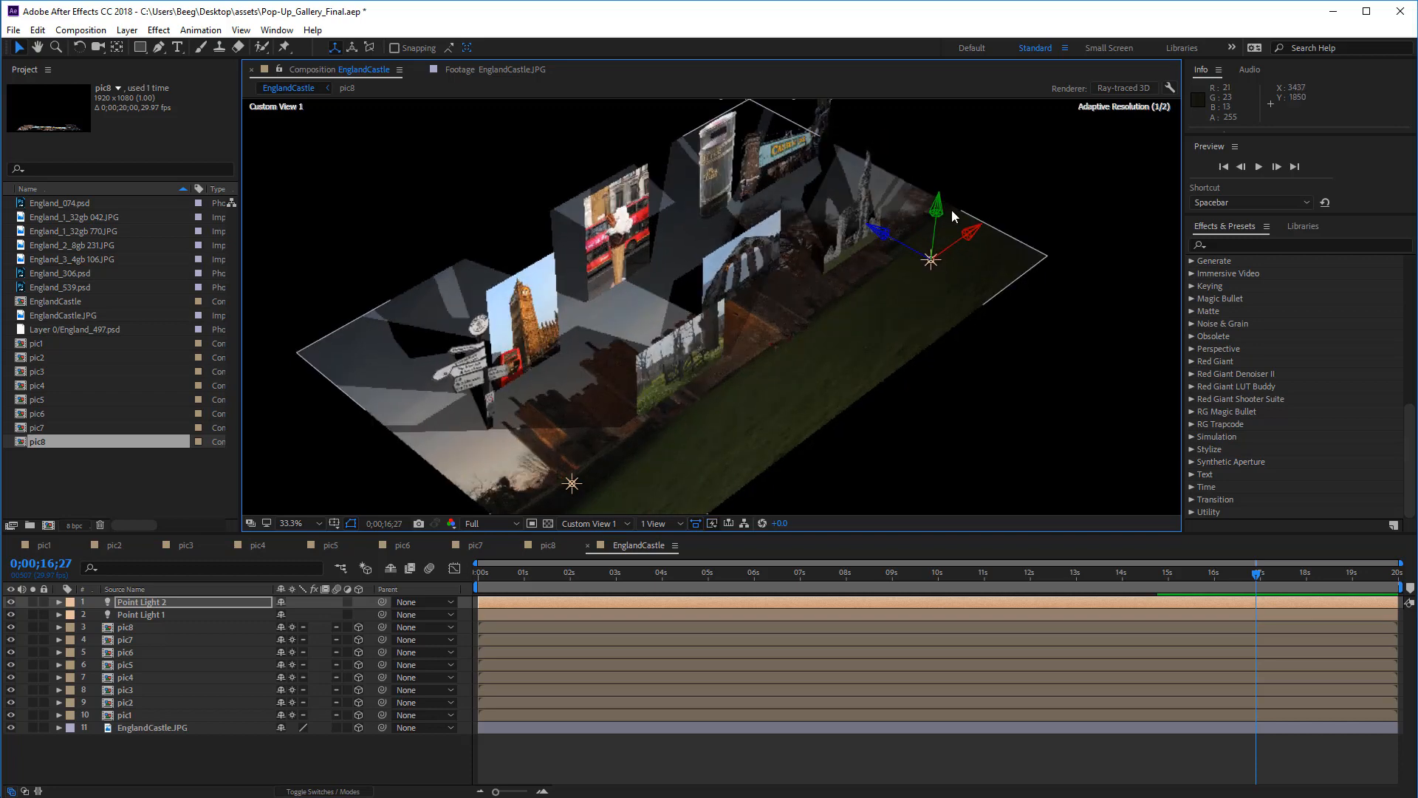
Undo the accidental move of the castle photo and lock layers pic1 to pic8 and EnglandCastle.JPG
left_click(928, 244)
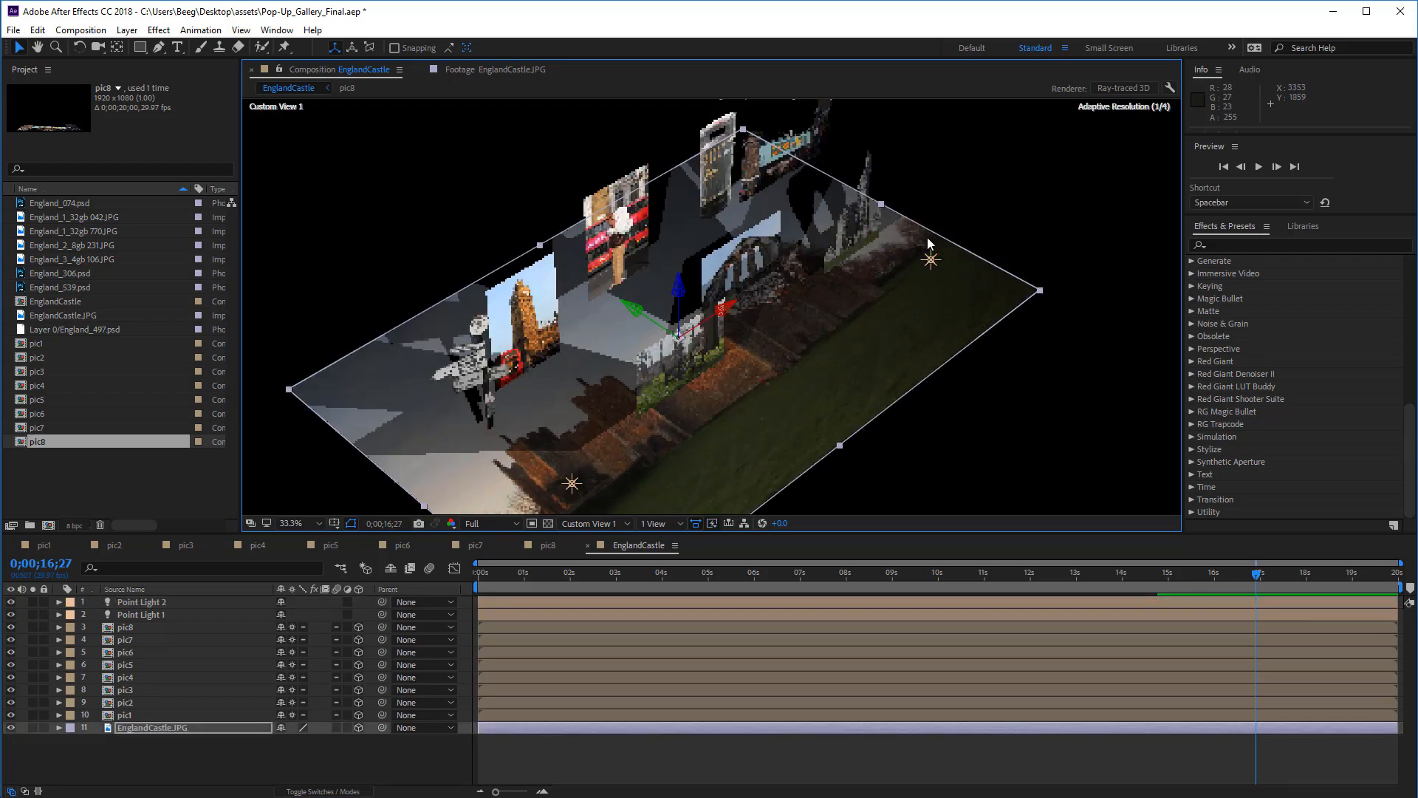
key("ctrl+z")
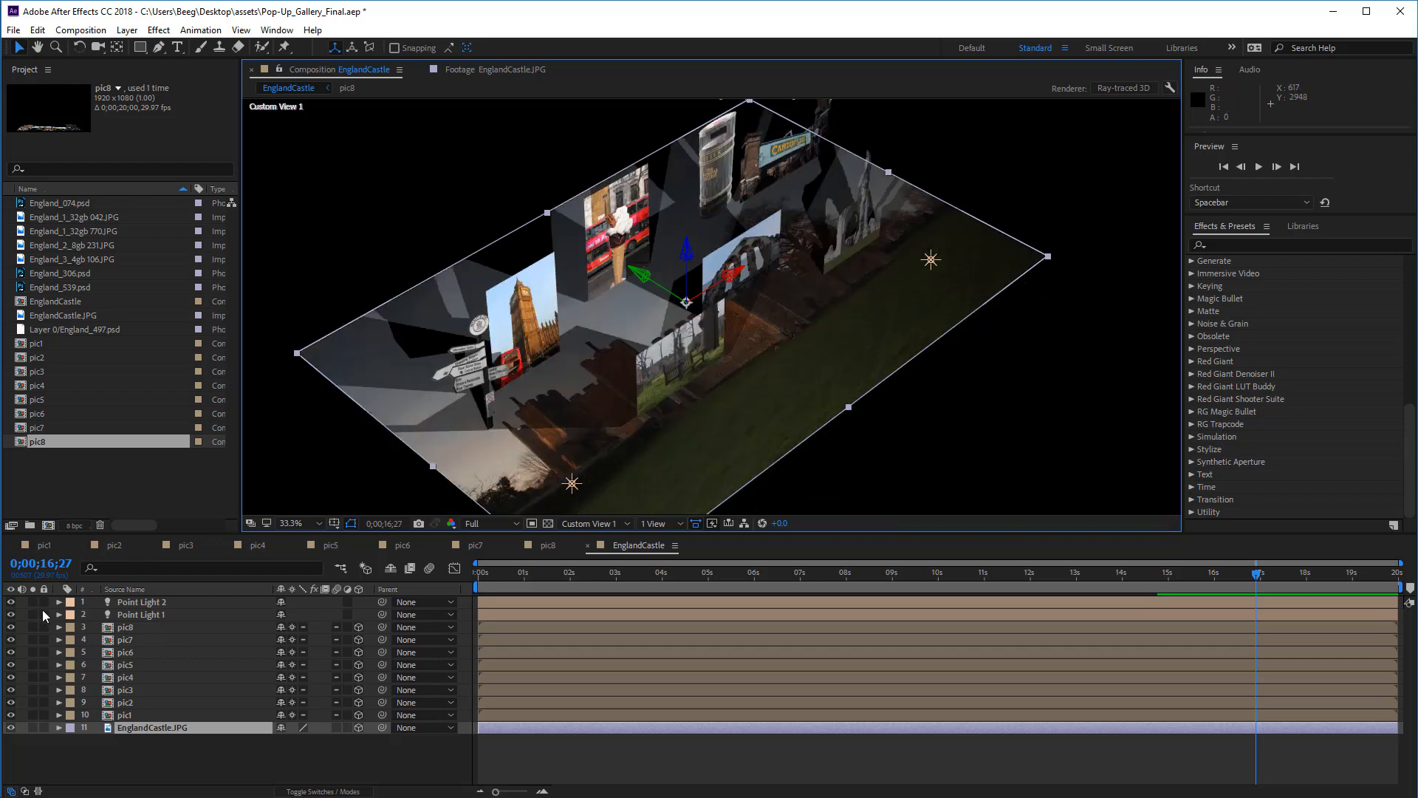
left_click_drag(42, 624, 45, 644)
left_click_drag(43, 699, 43, 726)
Move Point Light 2 slightly farther forward from the ruins picture and raise it above the castle photo
left_click(144, 601)
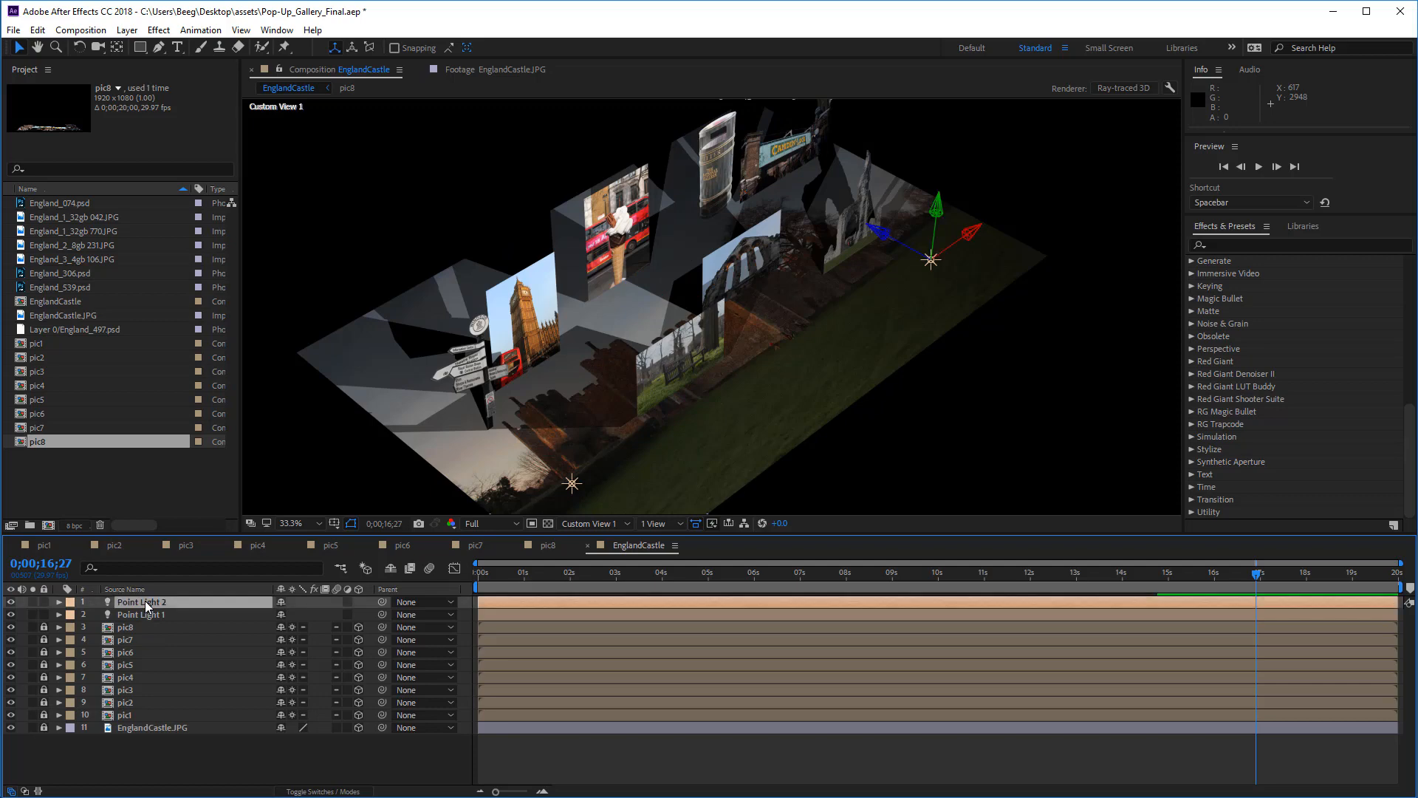
left_click_drag(880, 232, 930, 233)
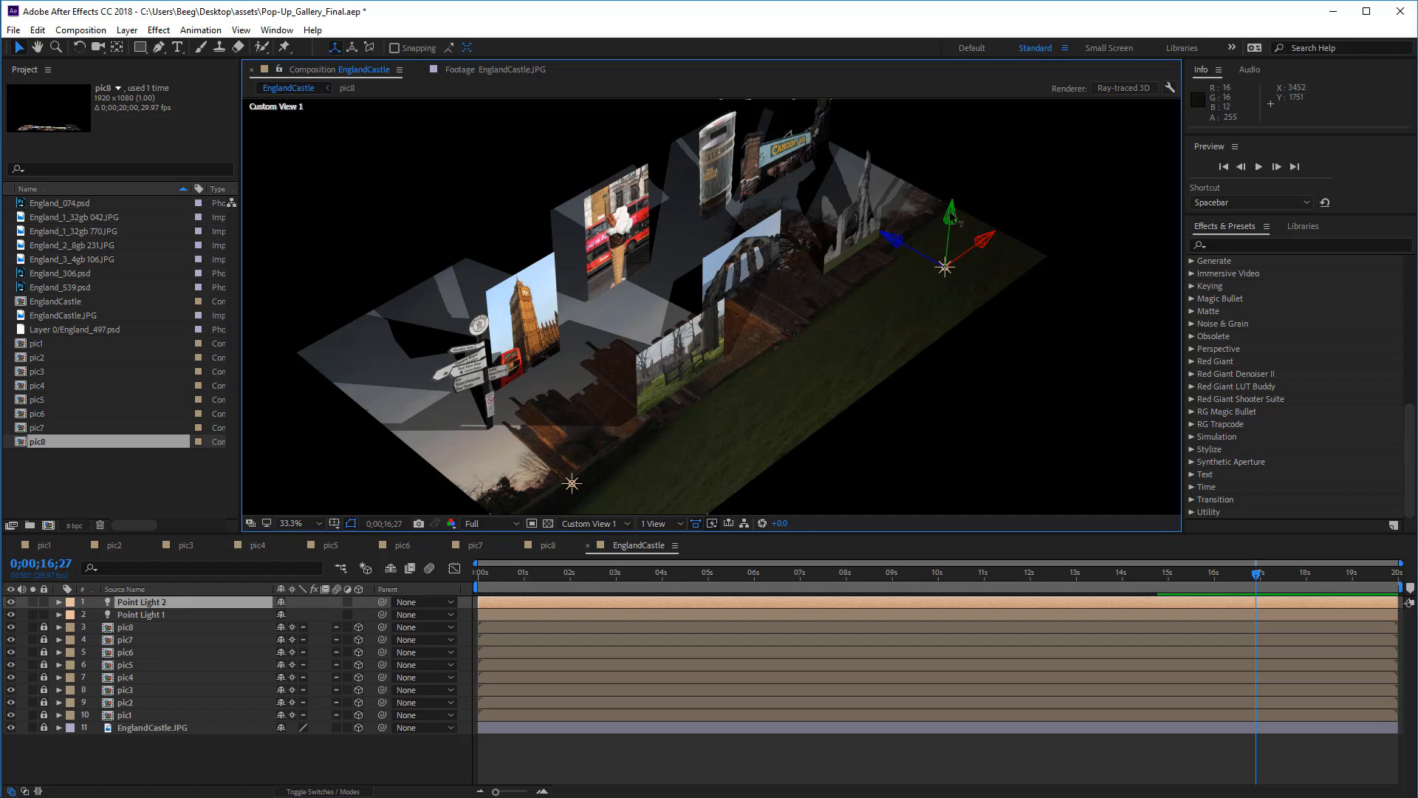
mouse_move(953, 216)
left_mouse_down()
mouse_move(979, 80)
mouse_move(960, 176)
left_mouse_up()
left_click_drag(899, 216, 924, 231)
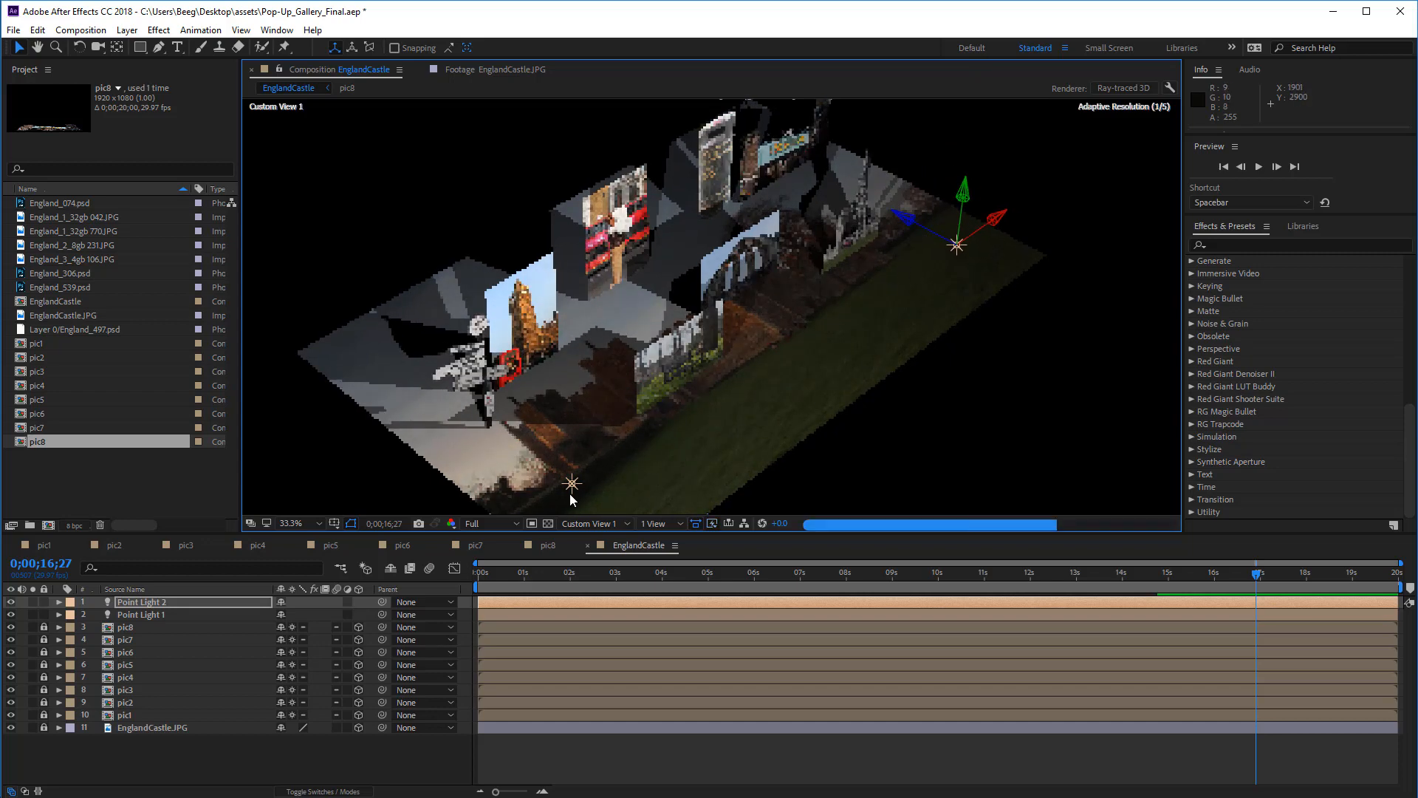
Examine the lighting and shadows on the upright pictures from the Active Camera view, across the whole gallery
left_click_drag(608, 531, 609, 530)
left_click(618, 522)
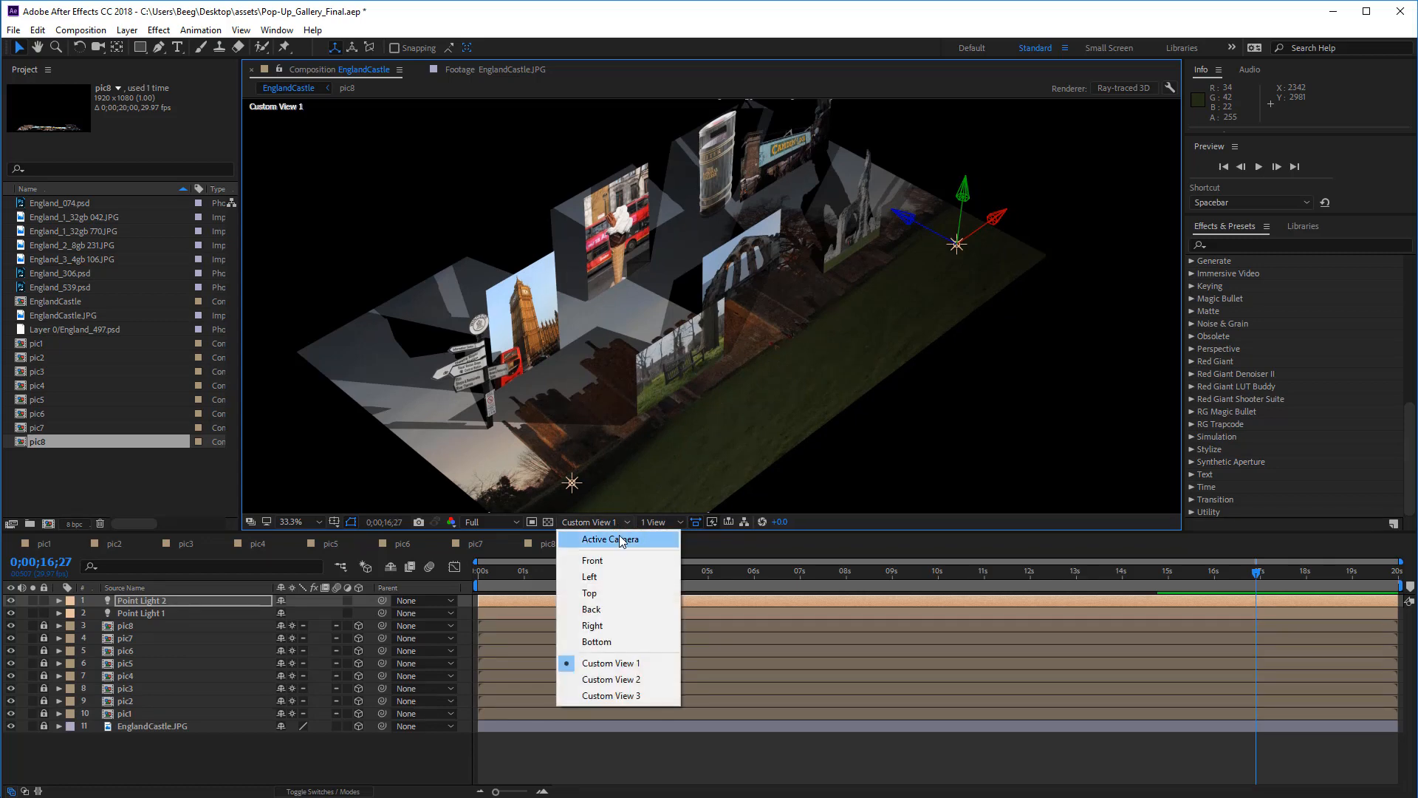
left_click(619, 539)
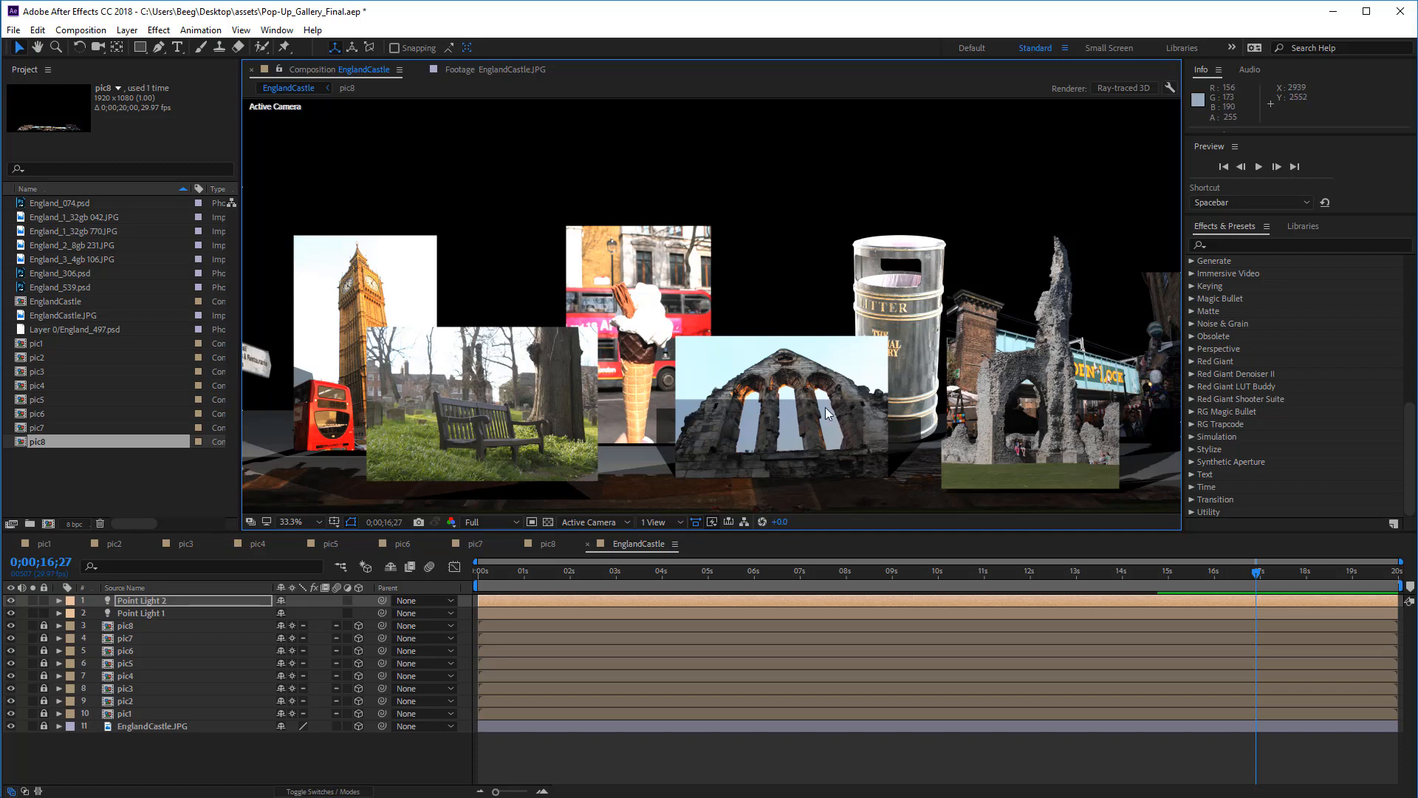
left_click(794, 361)
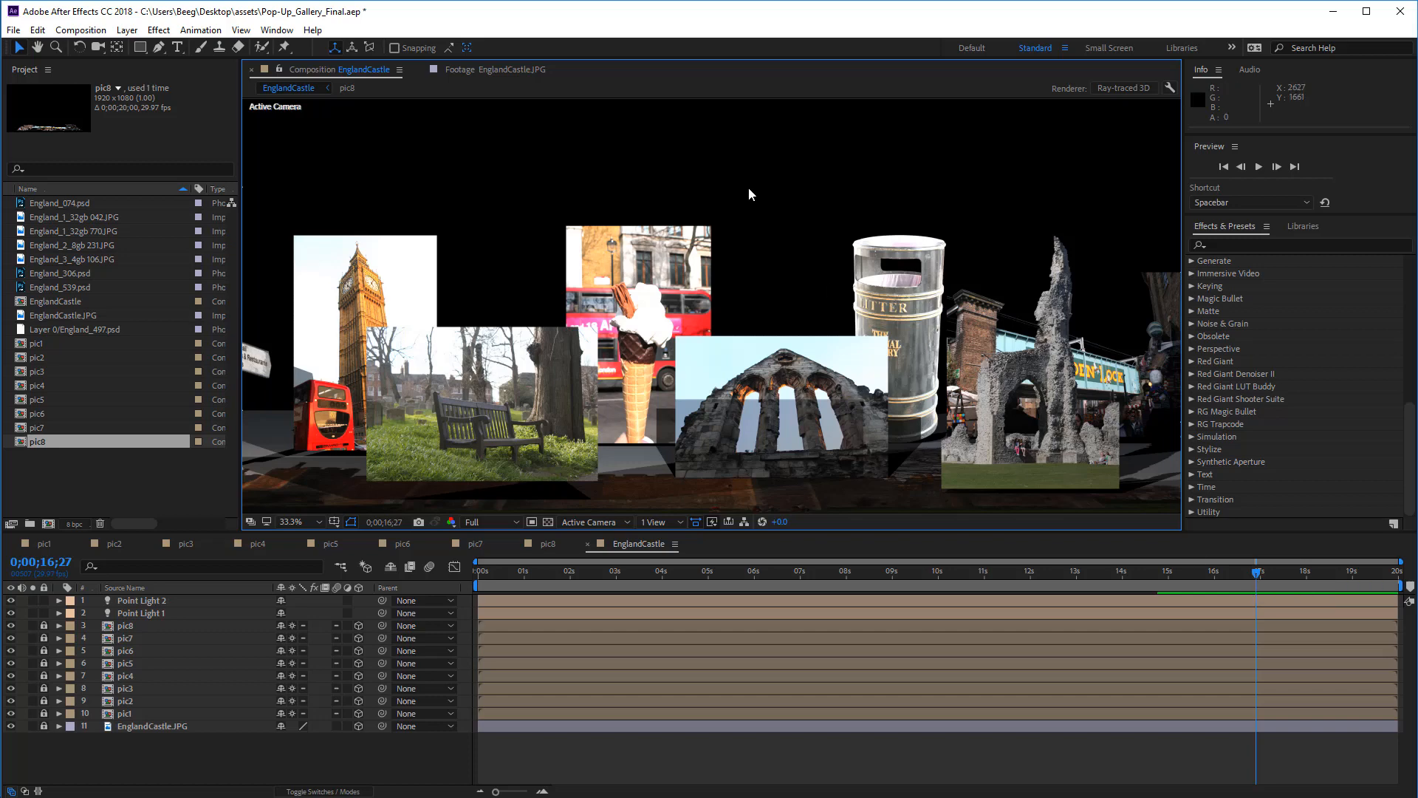
key("h")
left_click_drag(734, 175, 819, 177)
left_click_drag(904, 189, 687, 181)
left_click_drag(859, 185, 754, 173)
key("v")
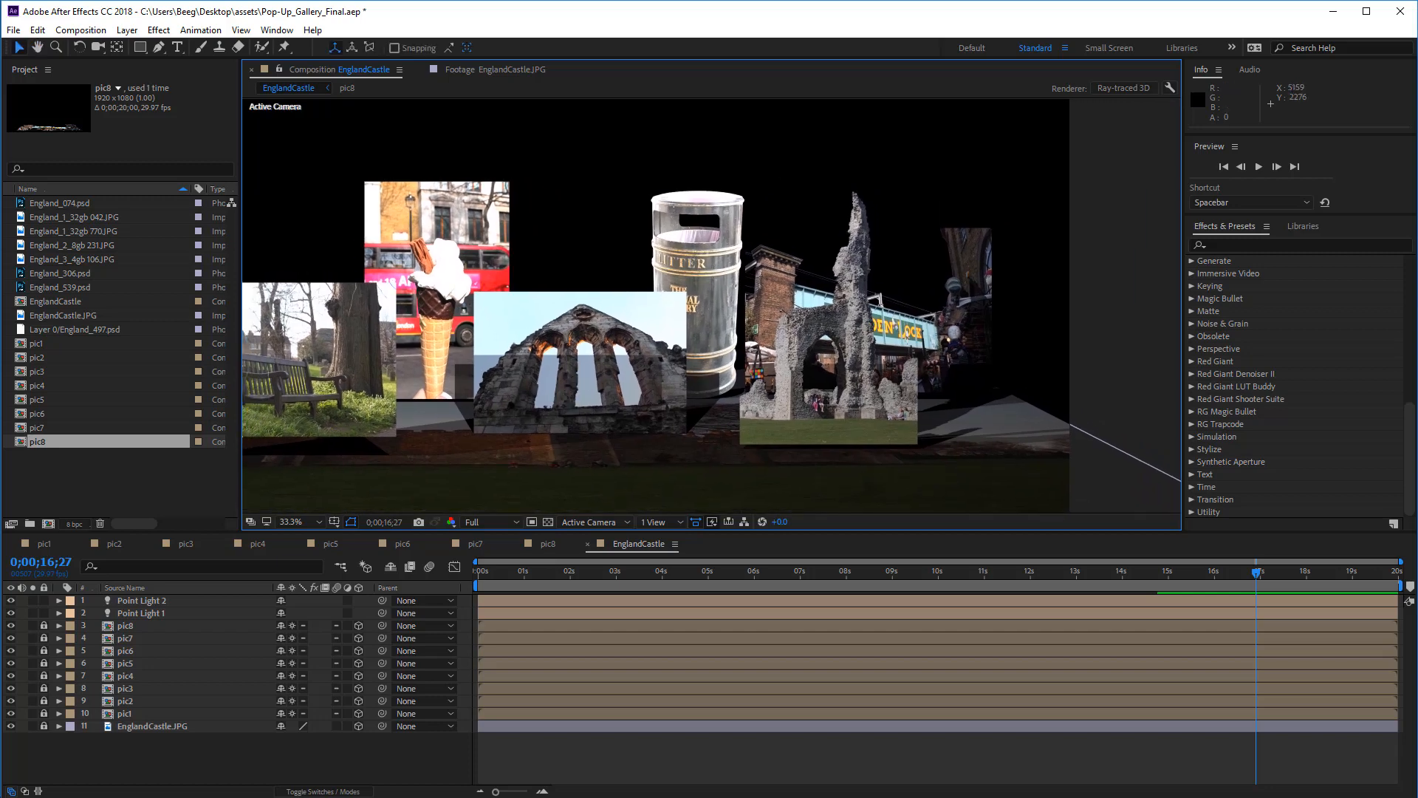
Return to Custom View 1 and shift Point Light 2 slightly down and left over the grass
key("F11")
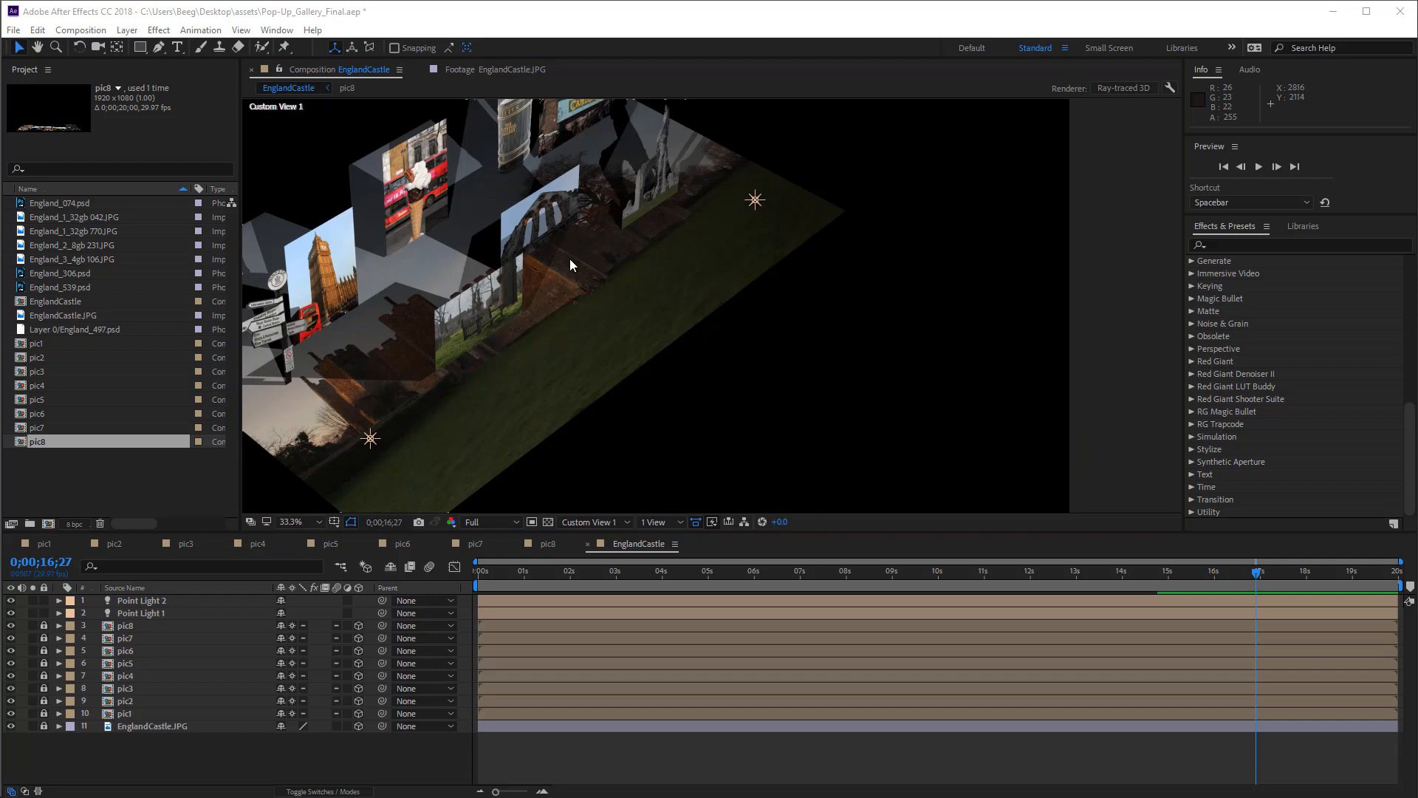
left_click(590, 521)
left_click(608, 662)
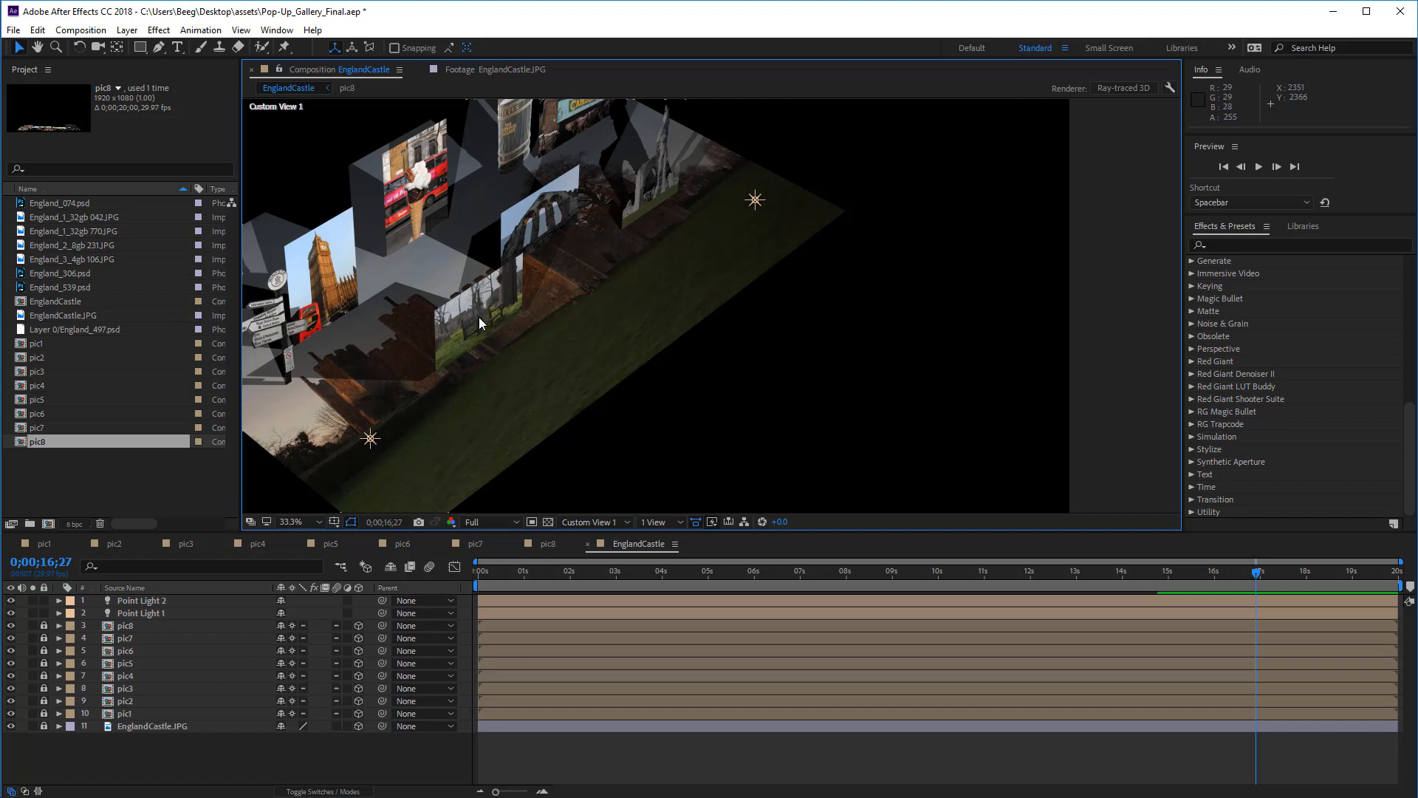
key("space")
left_click_drag(651, 321, 758, 317)
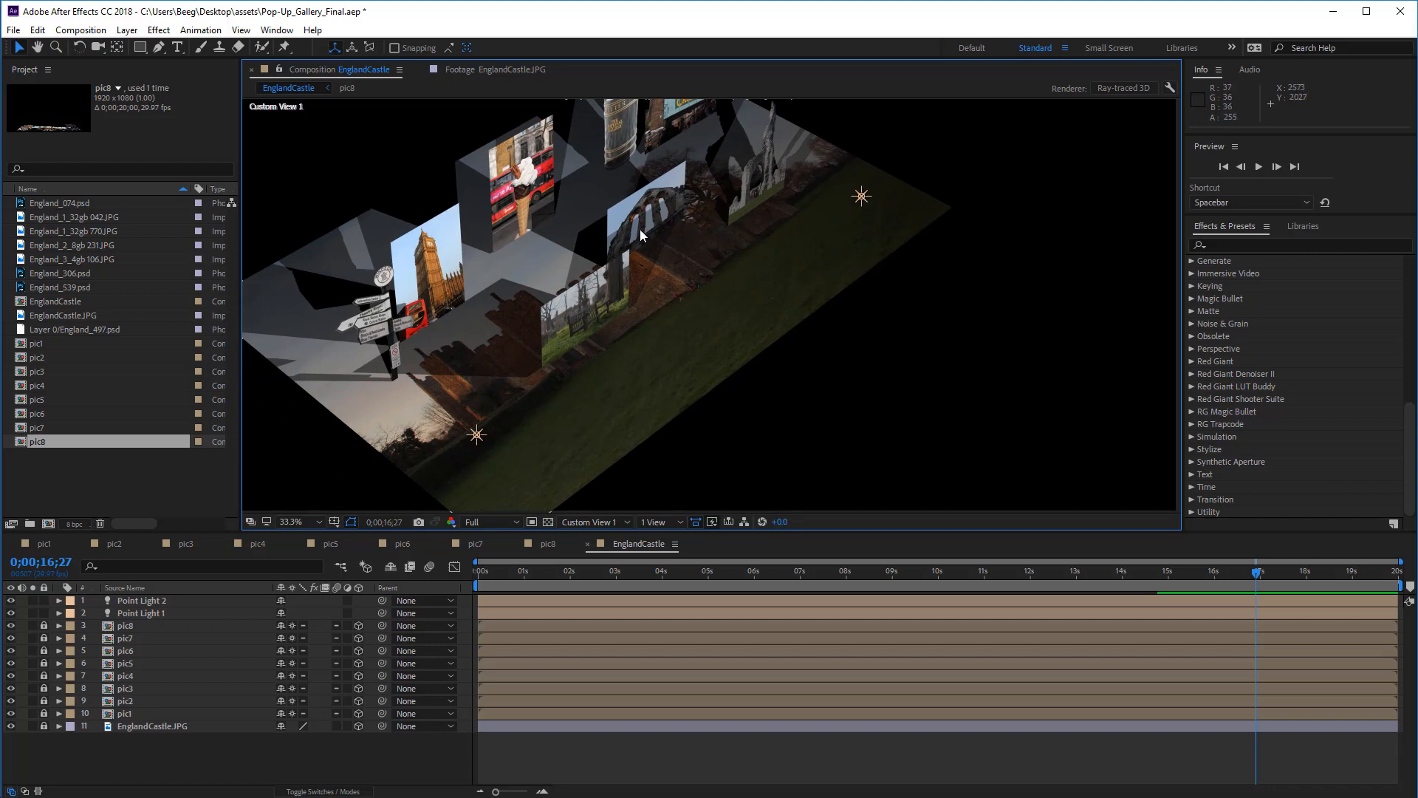
left_click(861, 196)
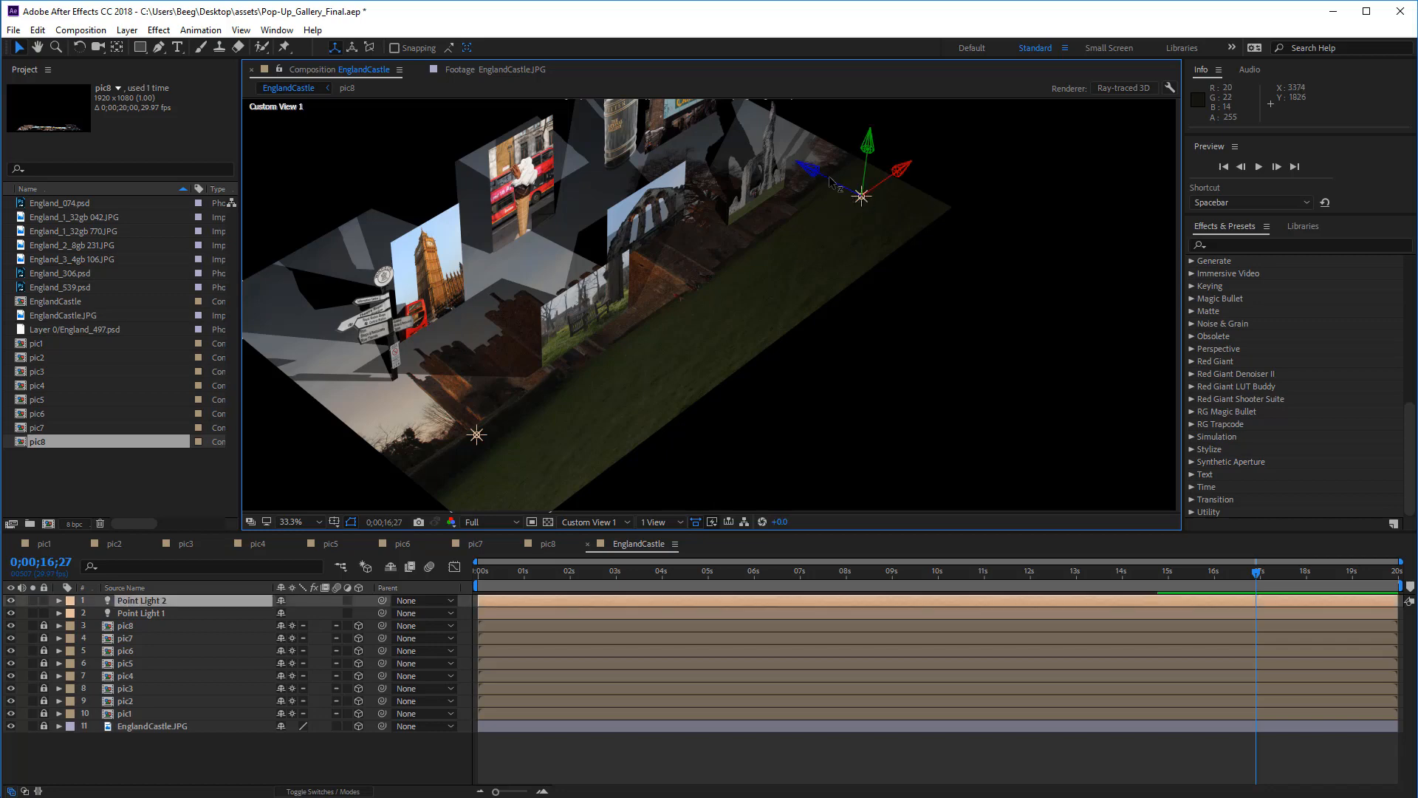
left_click_drag(819, 178, 869, 214)
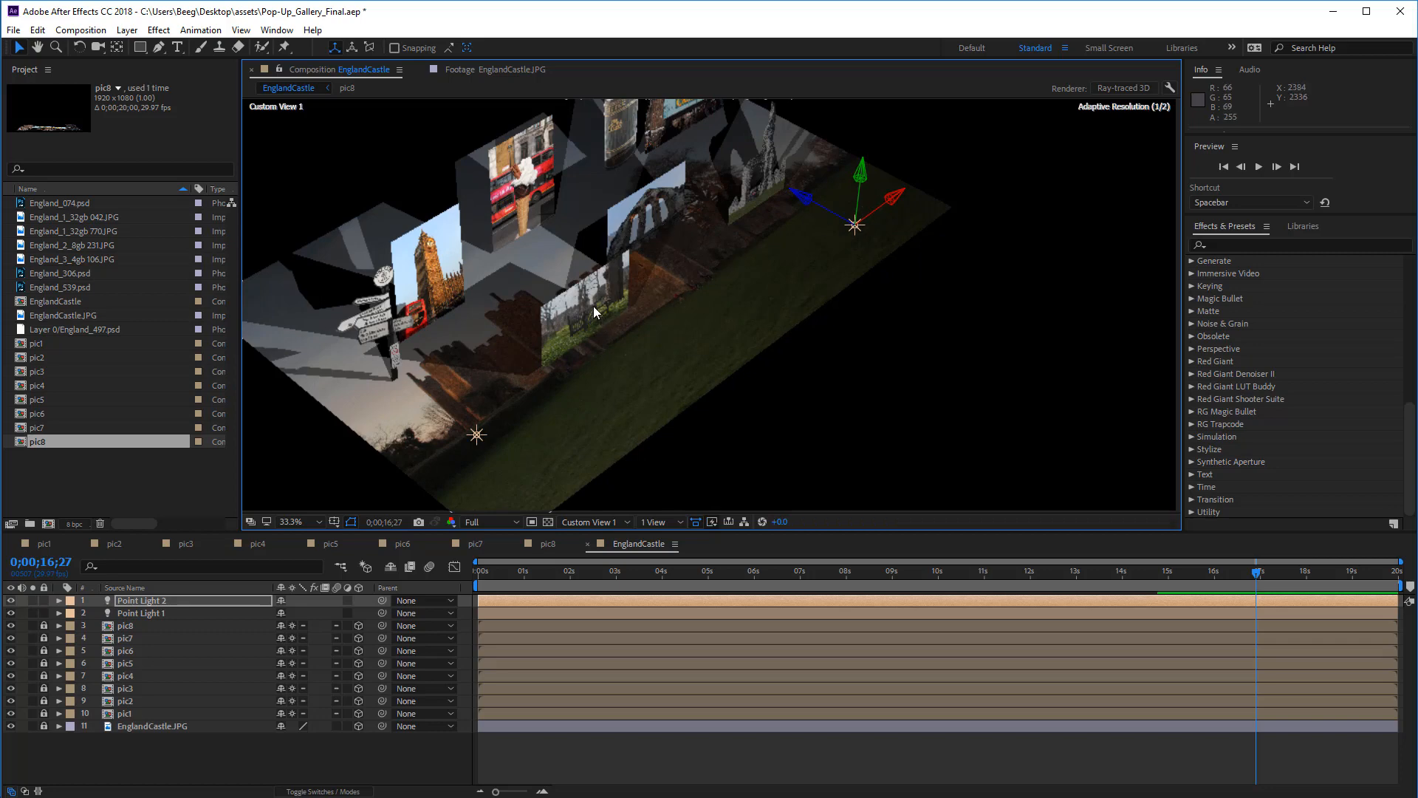
Move Point Light 1 right along its X axis until it sits in front of the bench picture
left_click(475, 436)
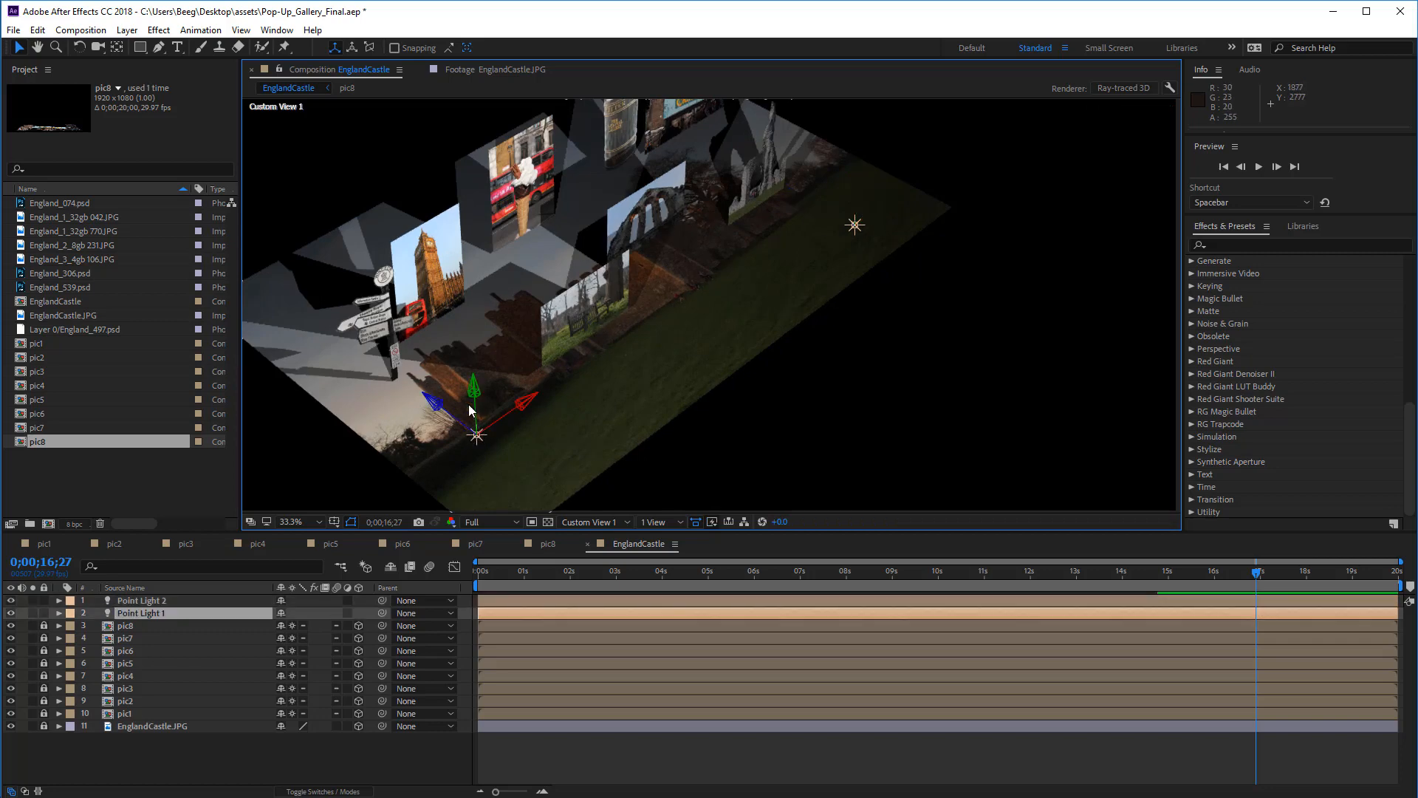
left_click(444, 400)
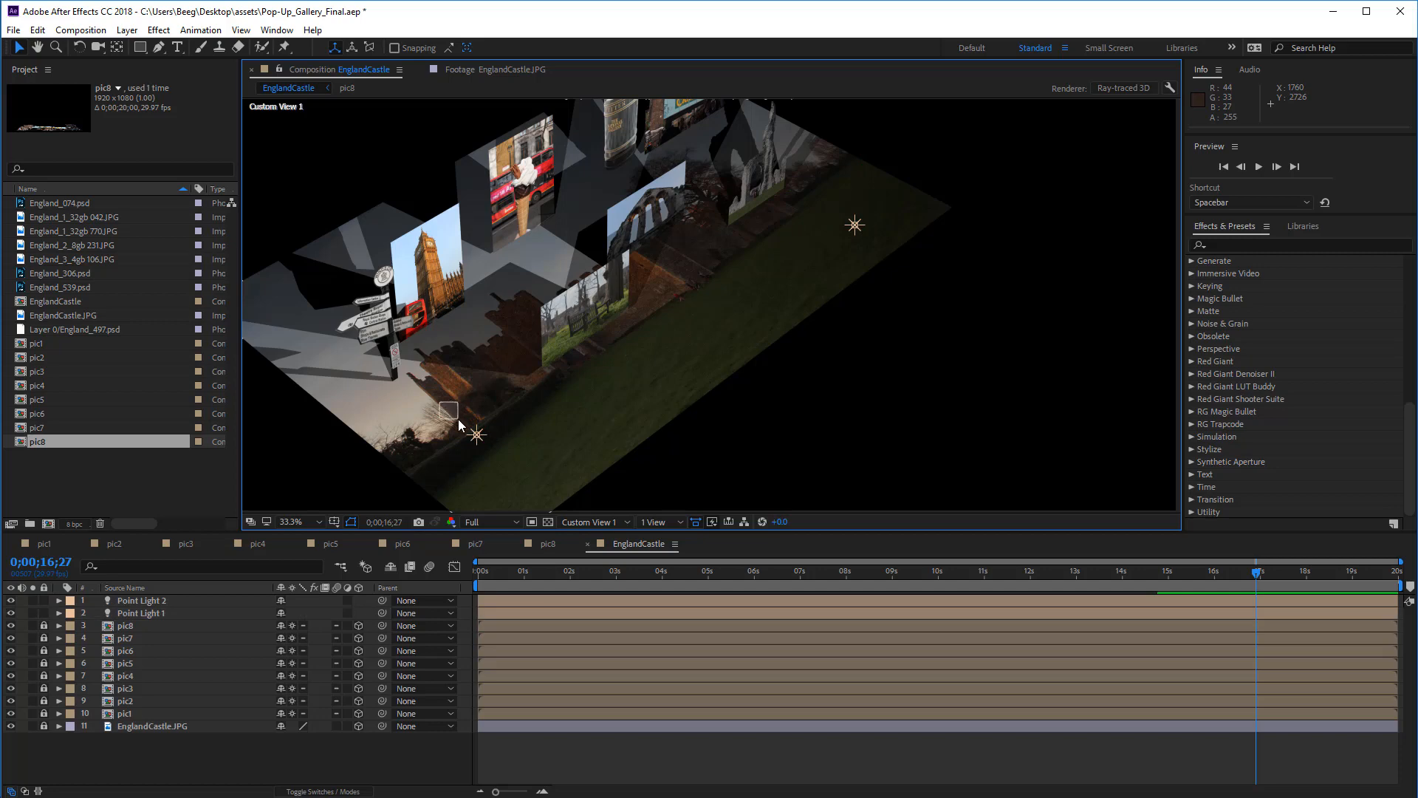
left_click(476, 435)
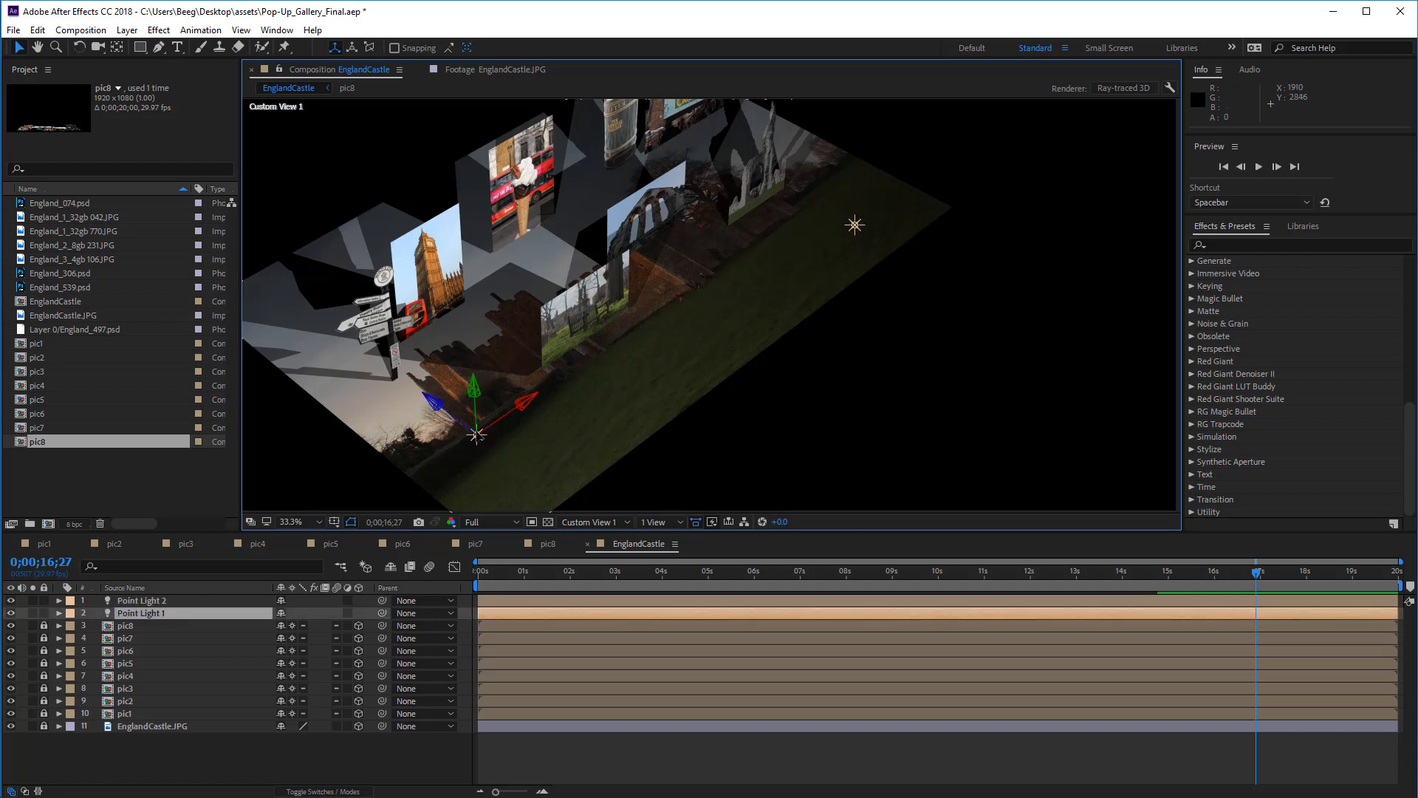
left_click(441, 407)
left_click_drag(472, 435, 594, 273)
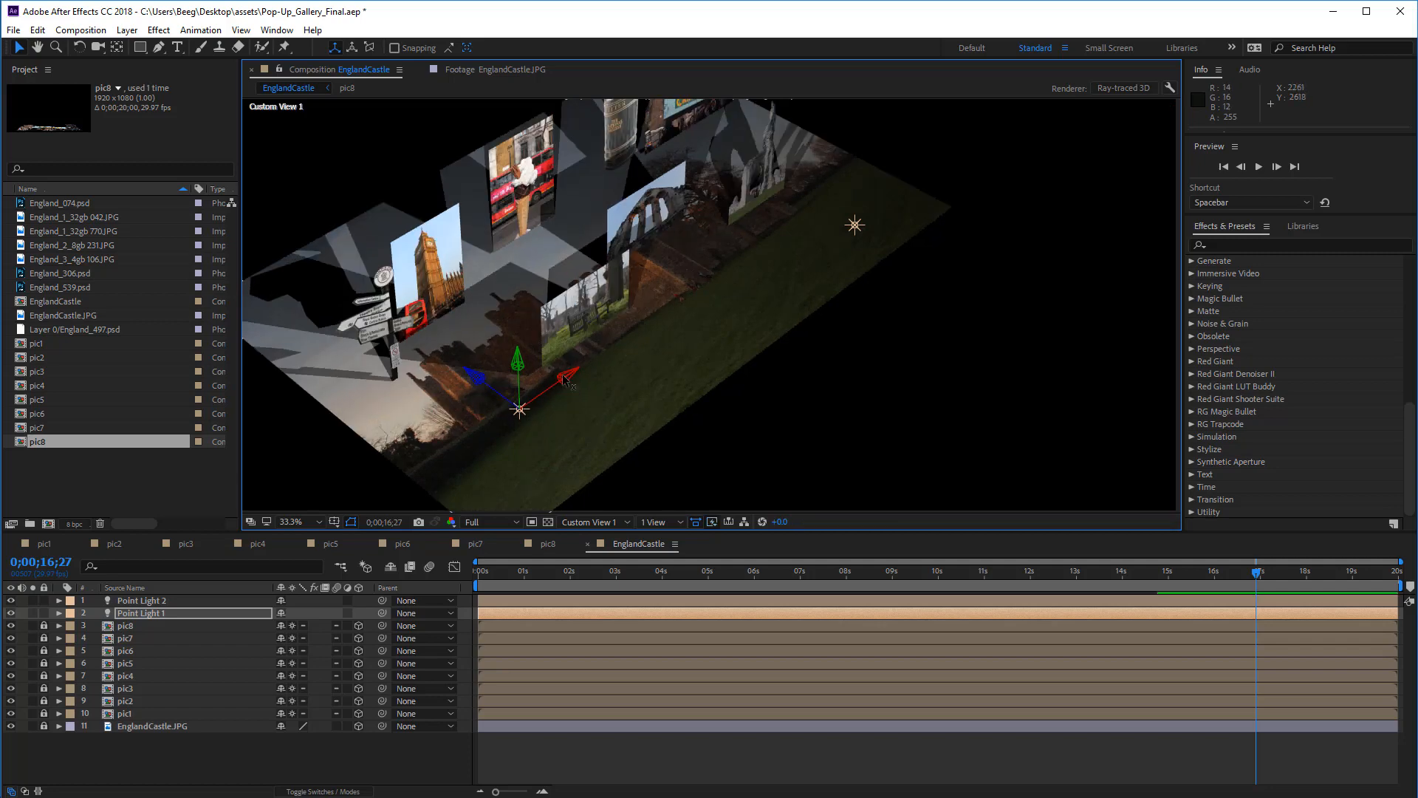
Shift Point Light 1 farther along its X axis and back toward the pictures, then check the lighting from the Active Camera view
left_click_drag(564, 379, 709, 307)
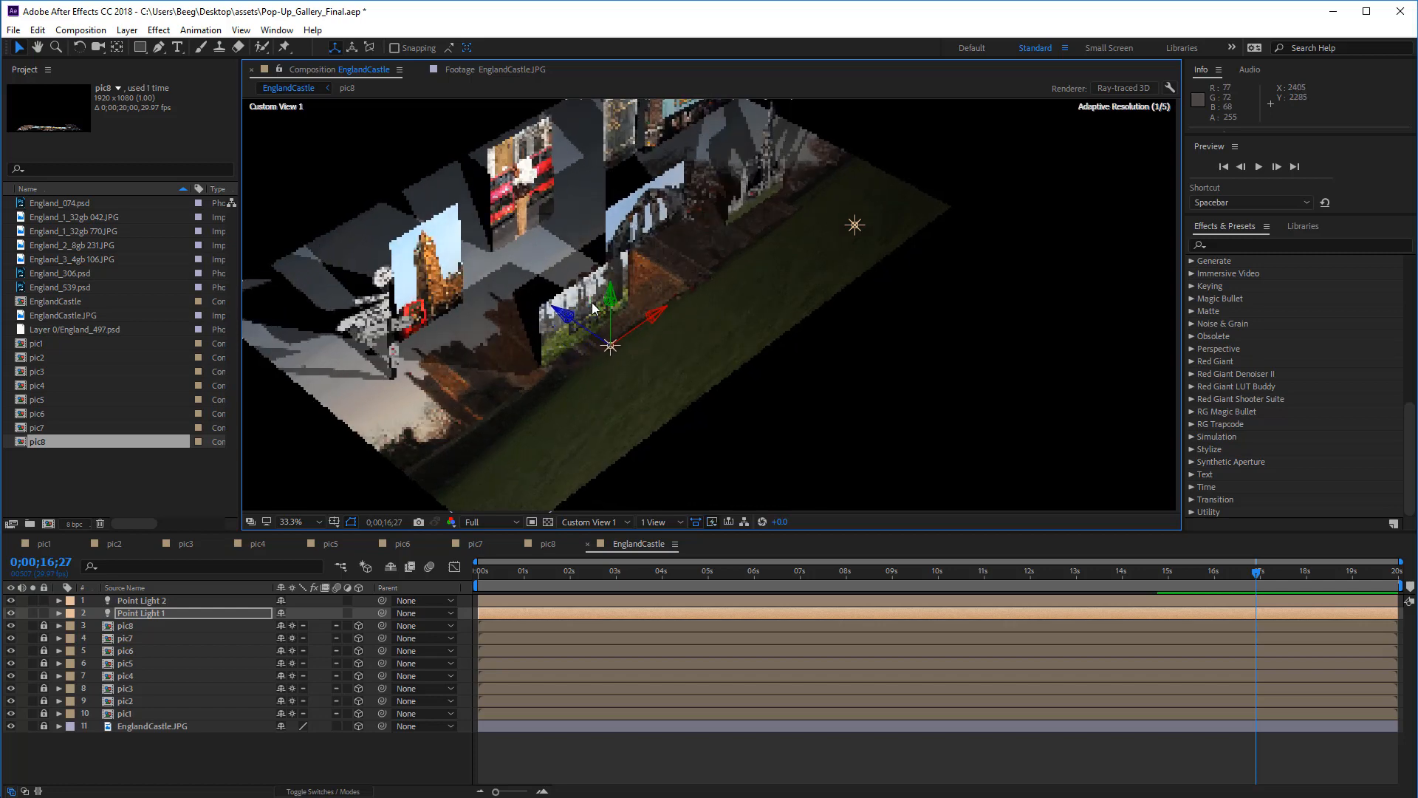
left_click_drag(576, 330, 637, 242)
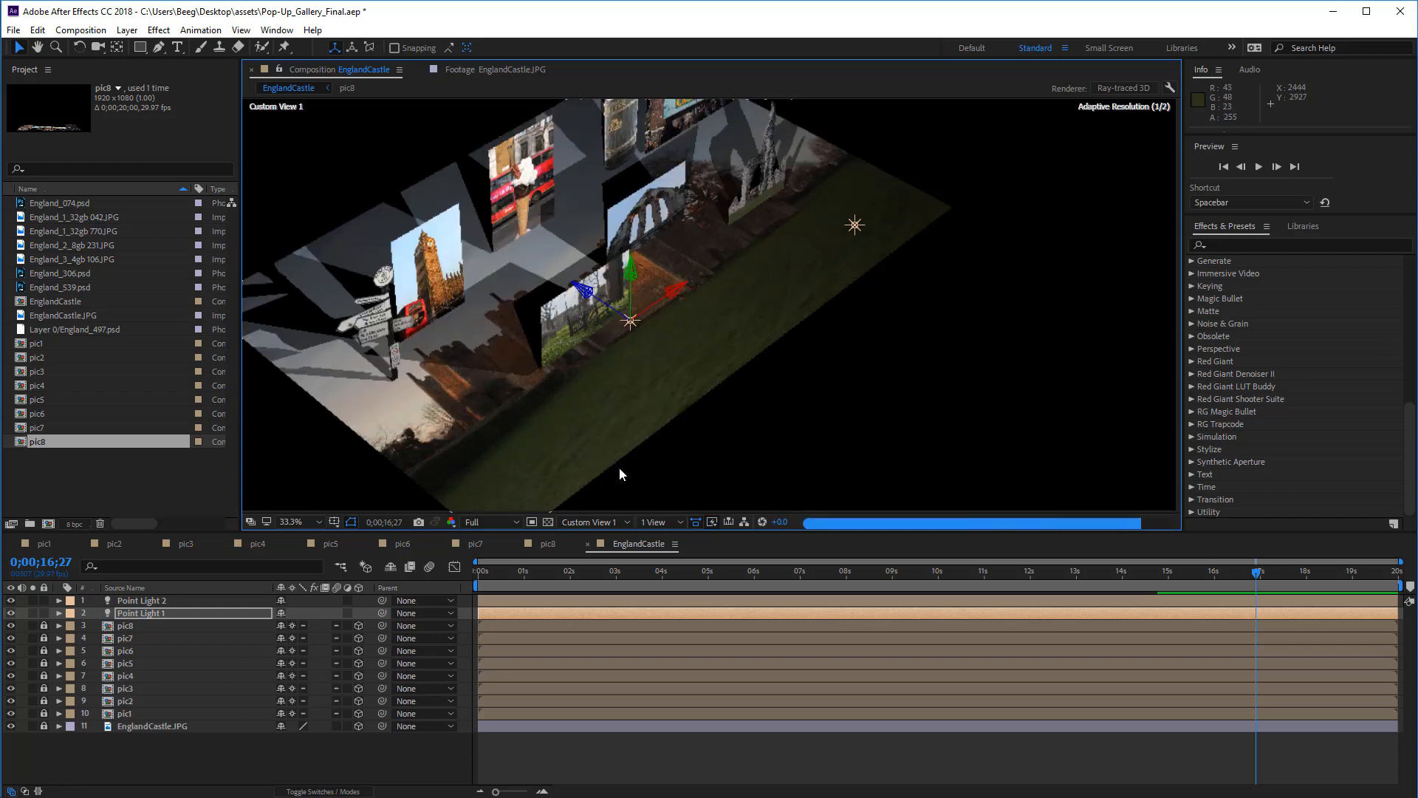
left_click(614, 523)
left_click(613, 538)
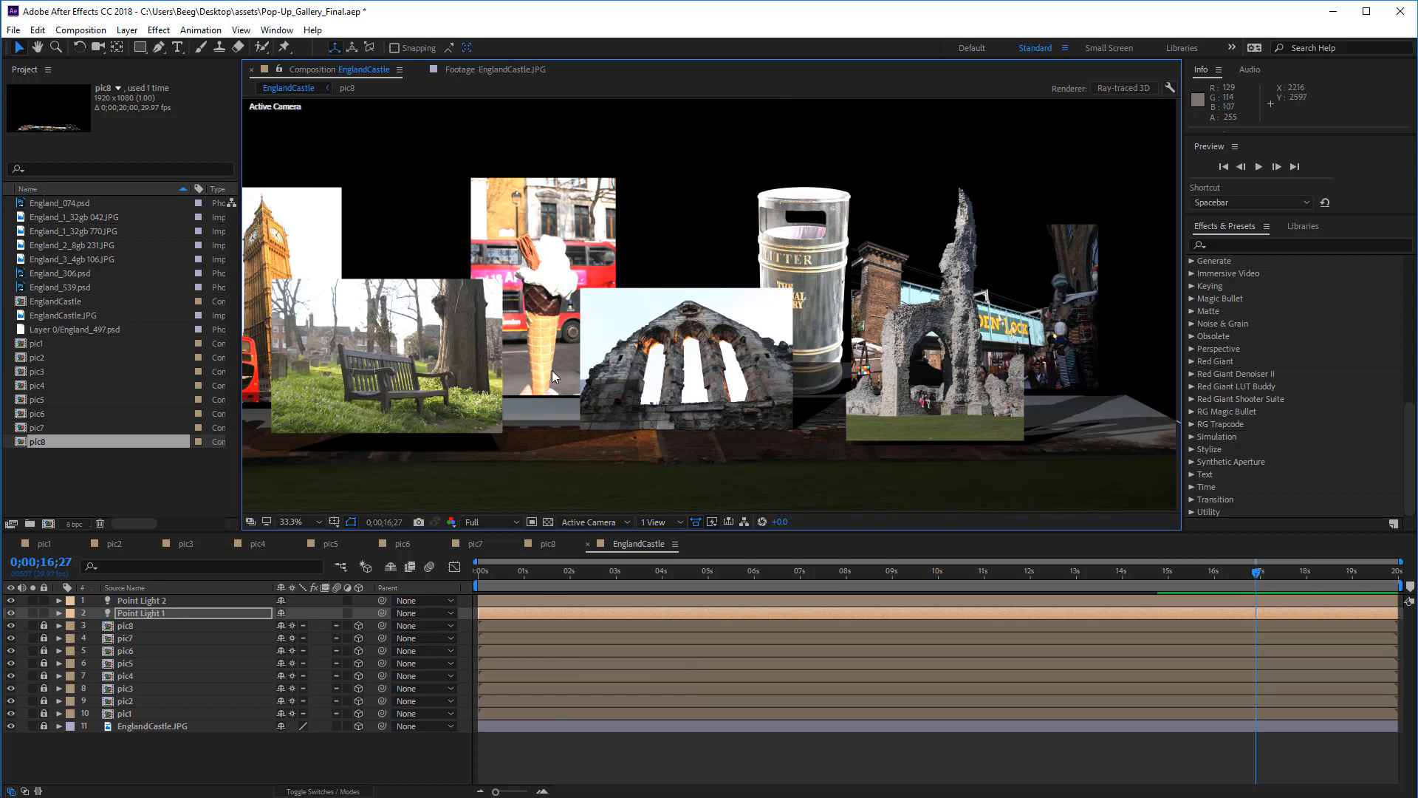
left_click(939, 411)
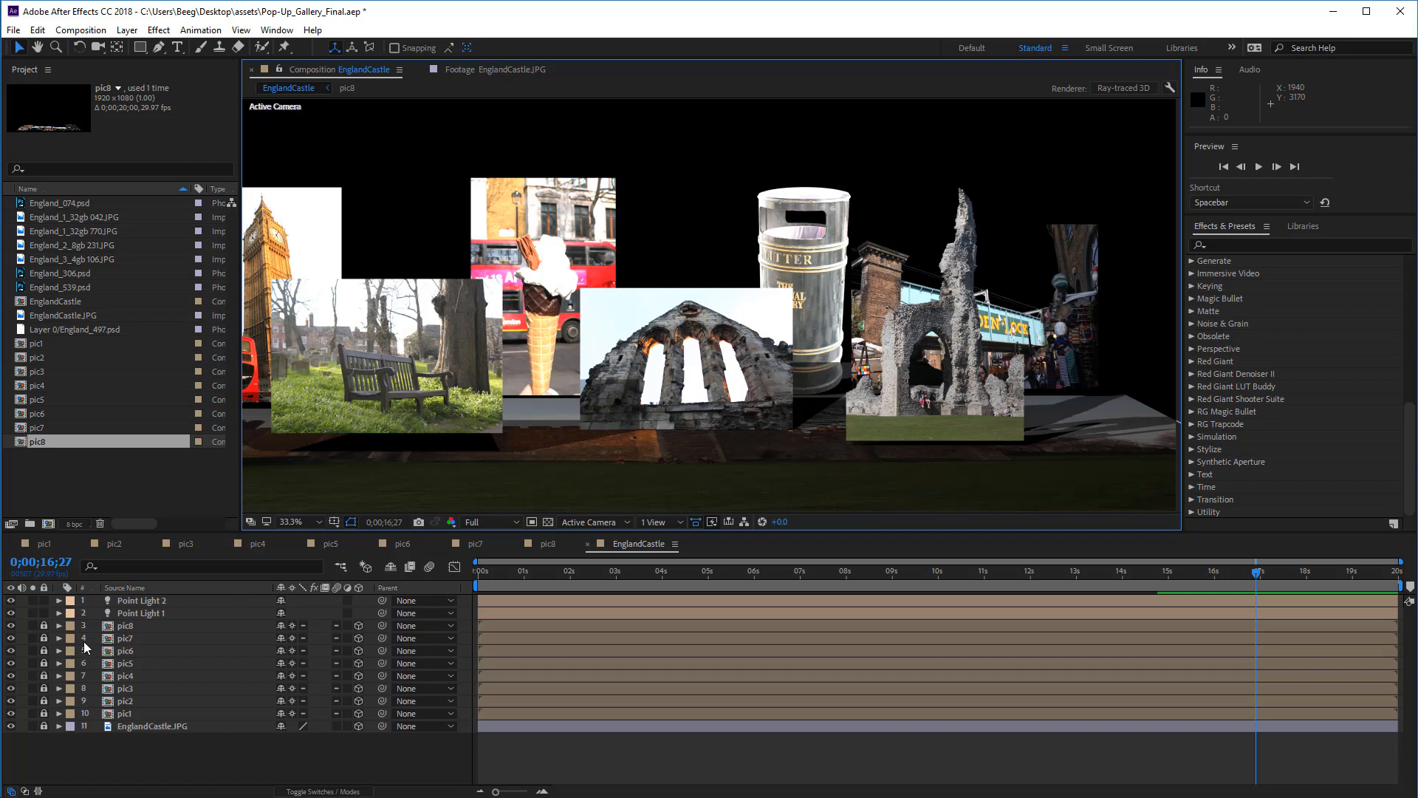
Unlock pic7, lower it to a Y position of 2302, and check its placement when lying flat and standing upright
left_click(44, 638)
left_click(108, 642)
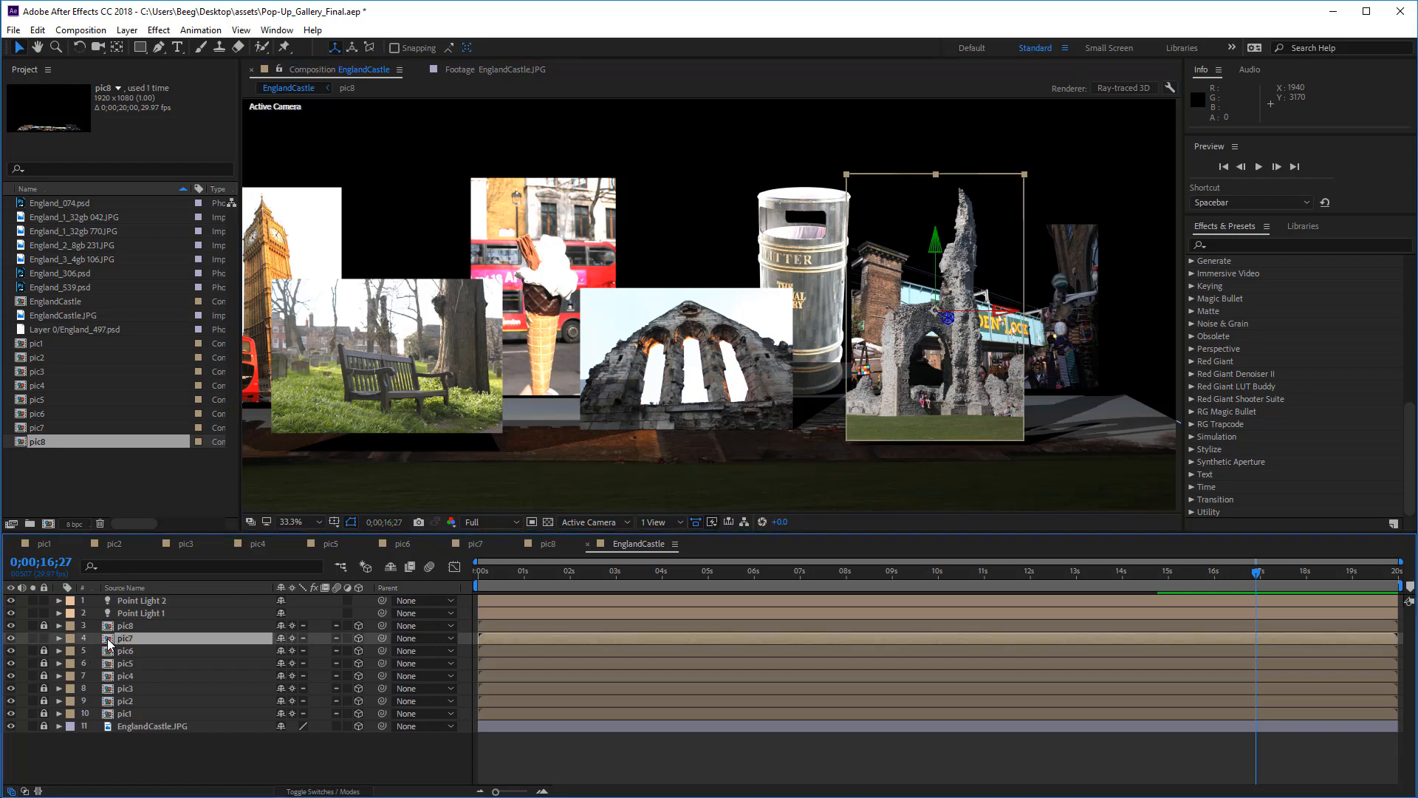
key("p")
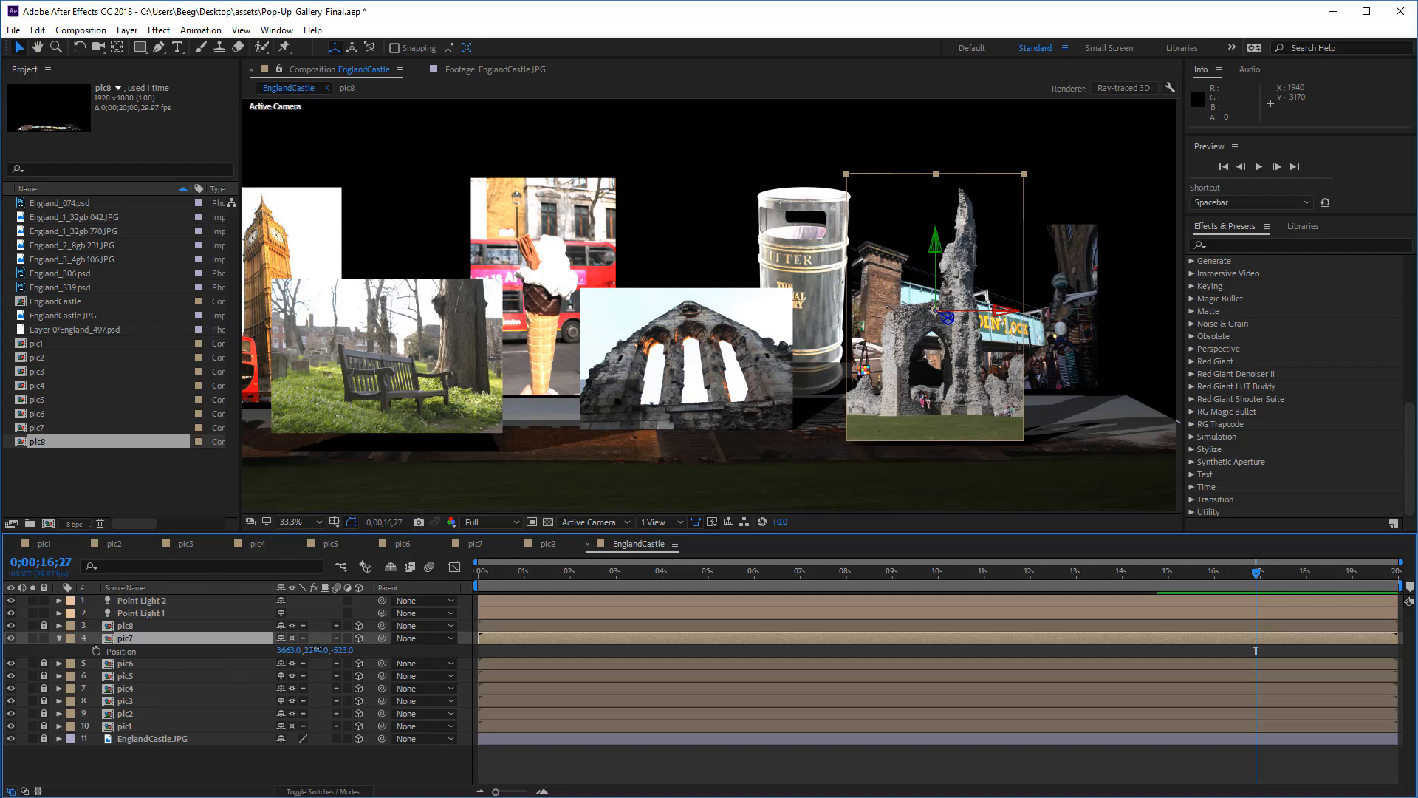
left_click_drag(317, 649, 318, 650)
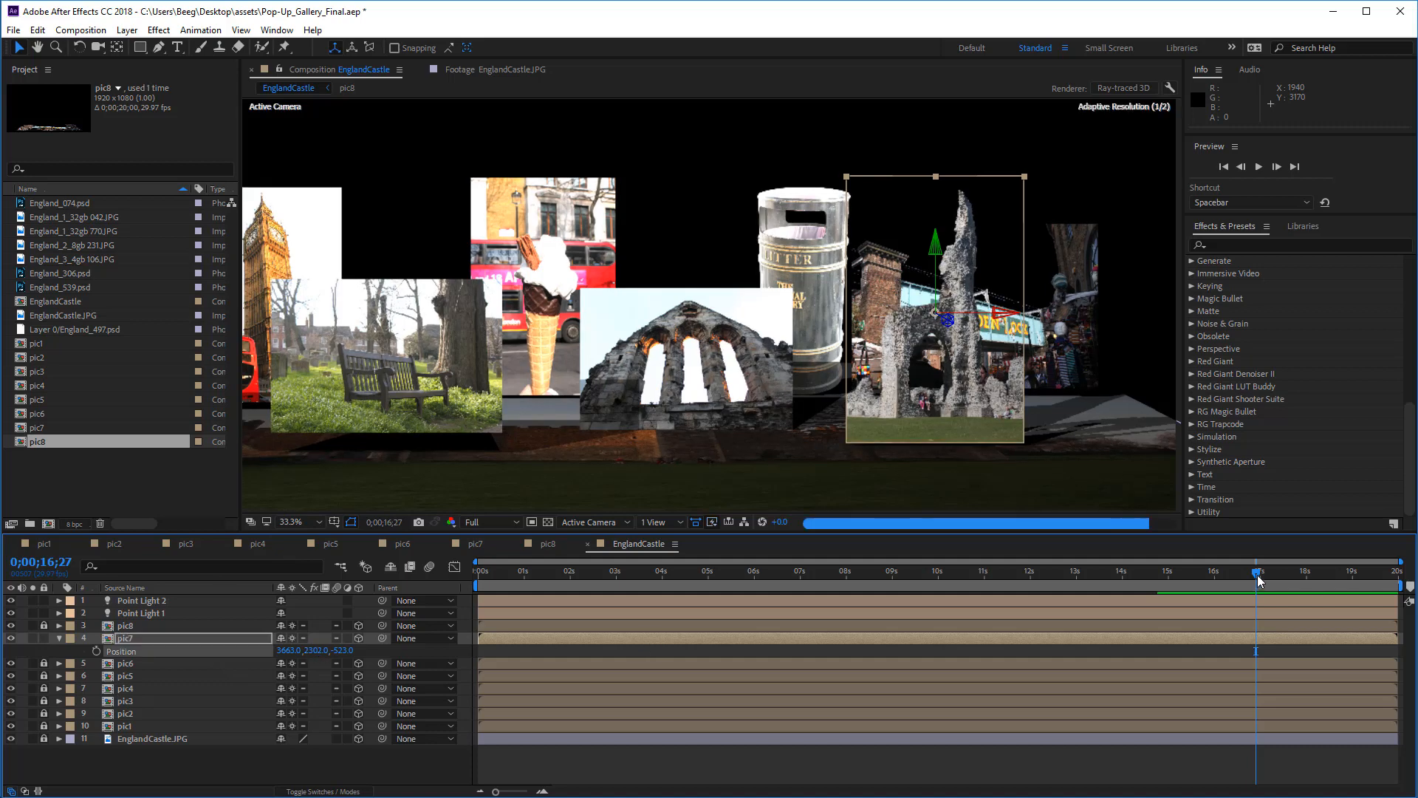
left_click_drag(1255, 572, 1004, 564)
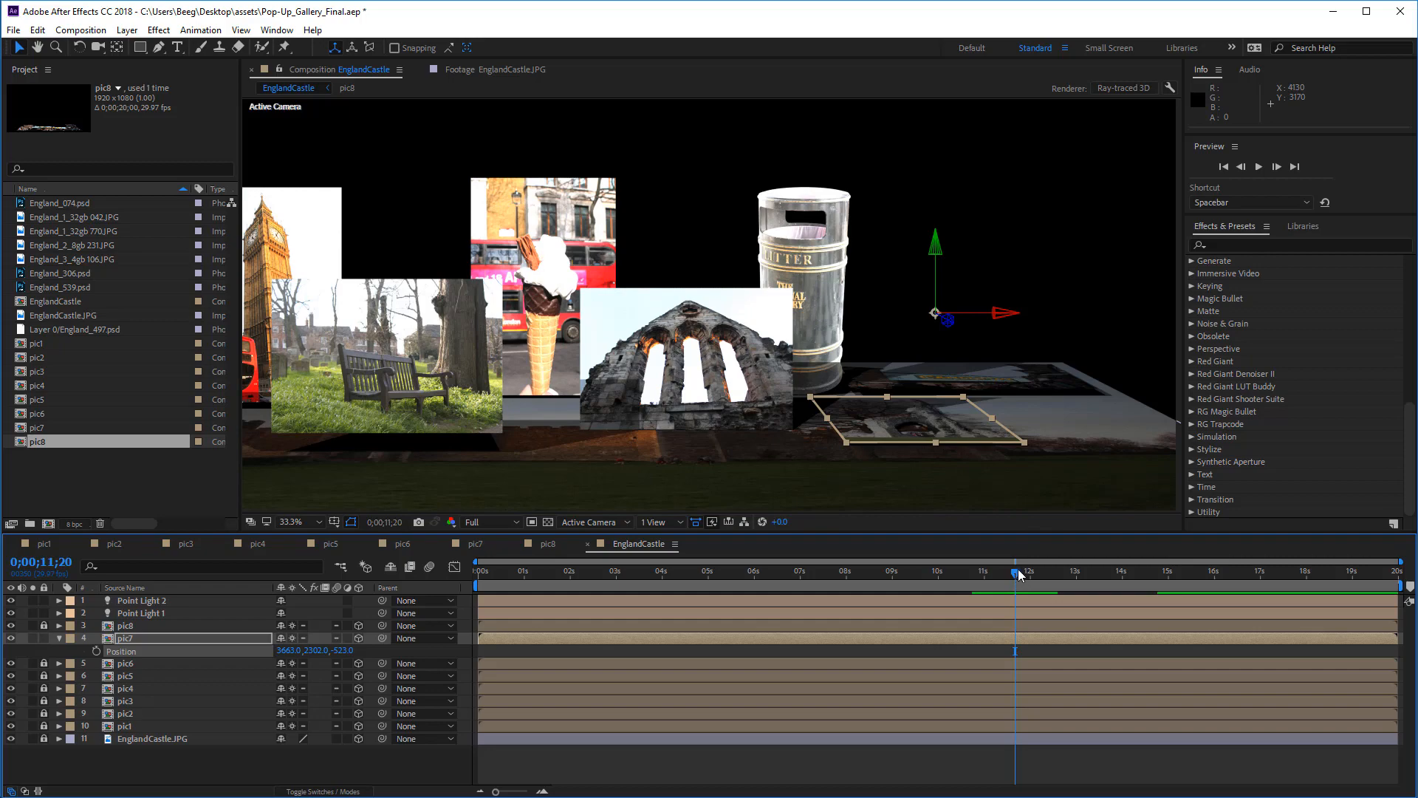
left_click_drag(1018, 569, 1320, 573)
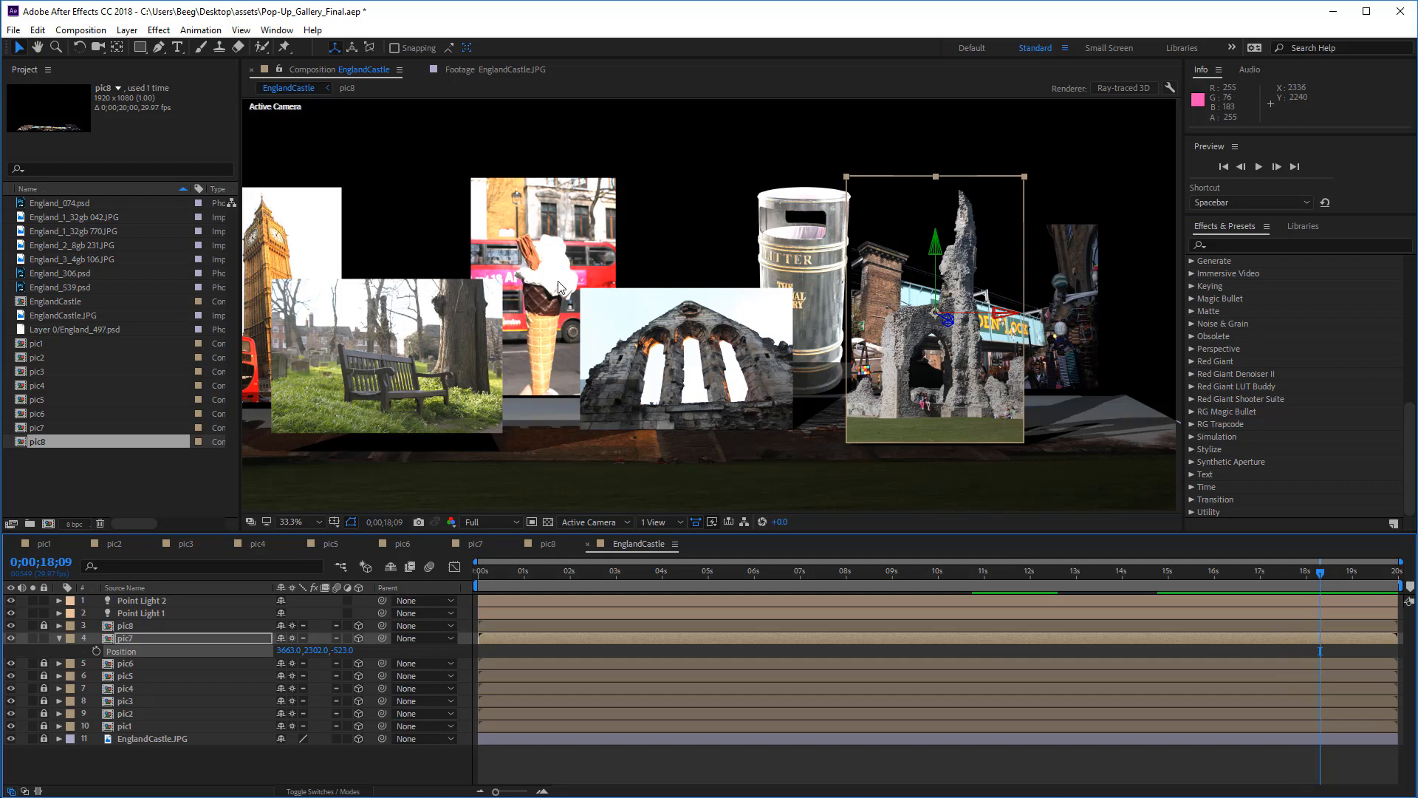
Unlock pic3, scale the bench picture to 47%, set its Y position to 2586, and lock the layer again
left_click(390, 380)
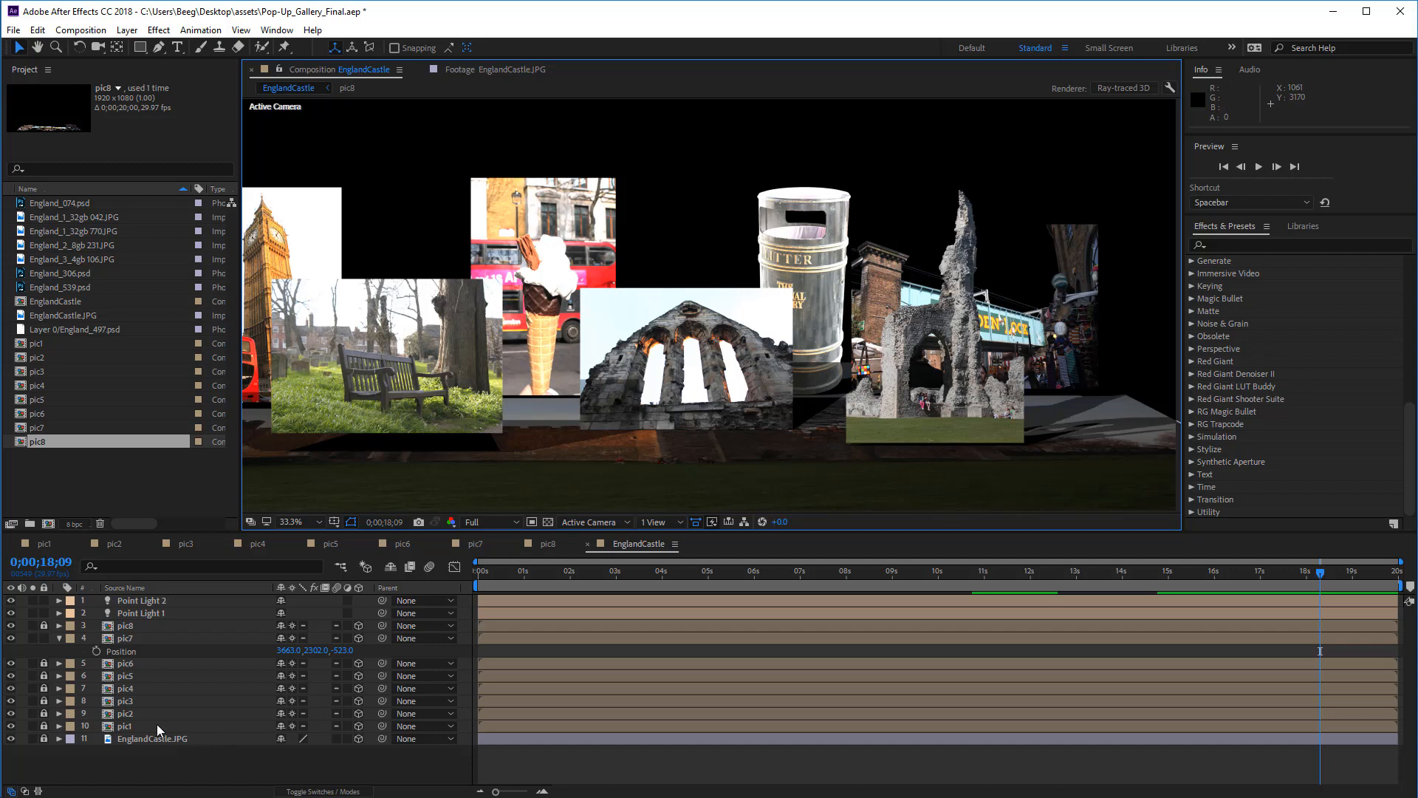
left_click(58, 701)
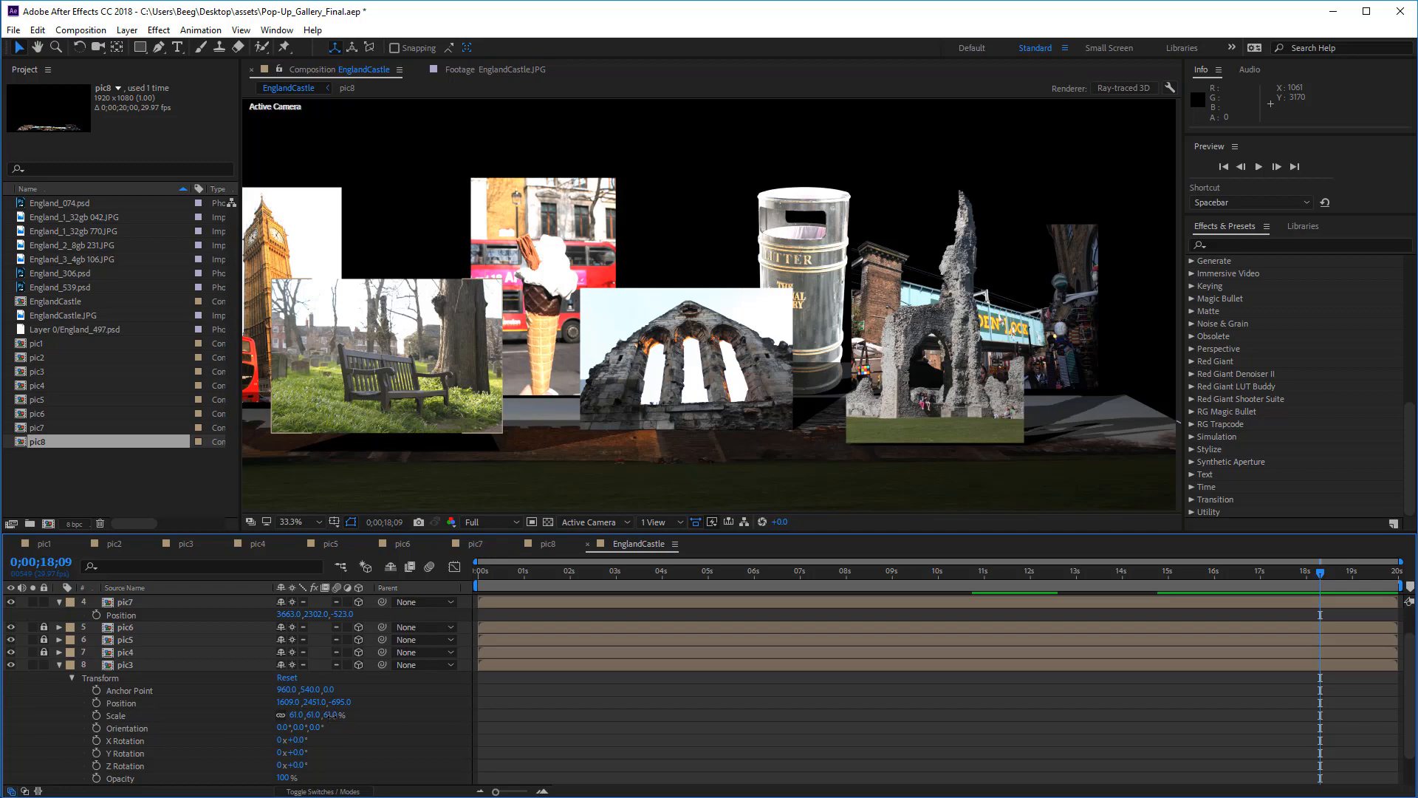
left_click_drag(336, 715, 422, 687)
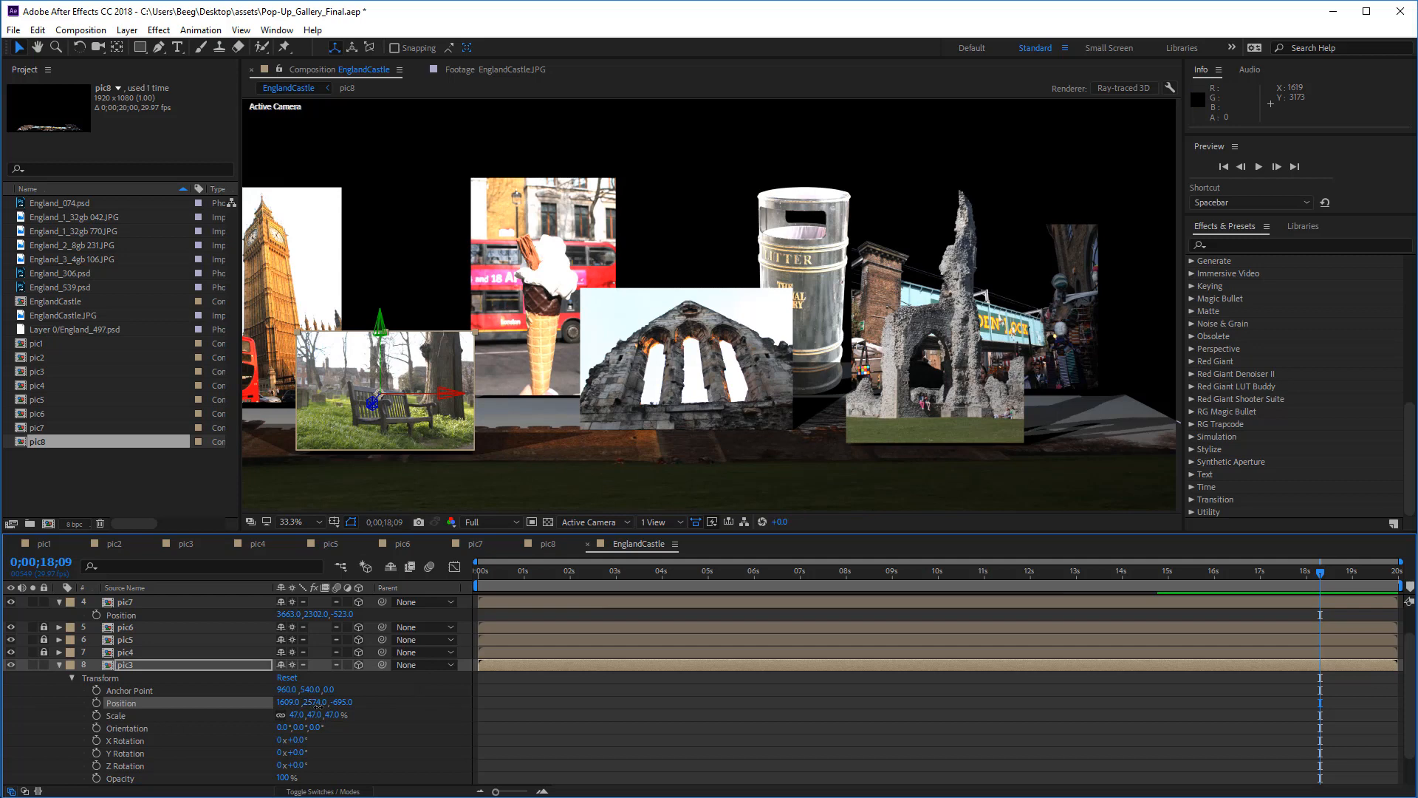
left_click_drag(318, 702, 324, 703)
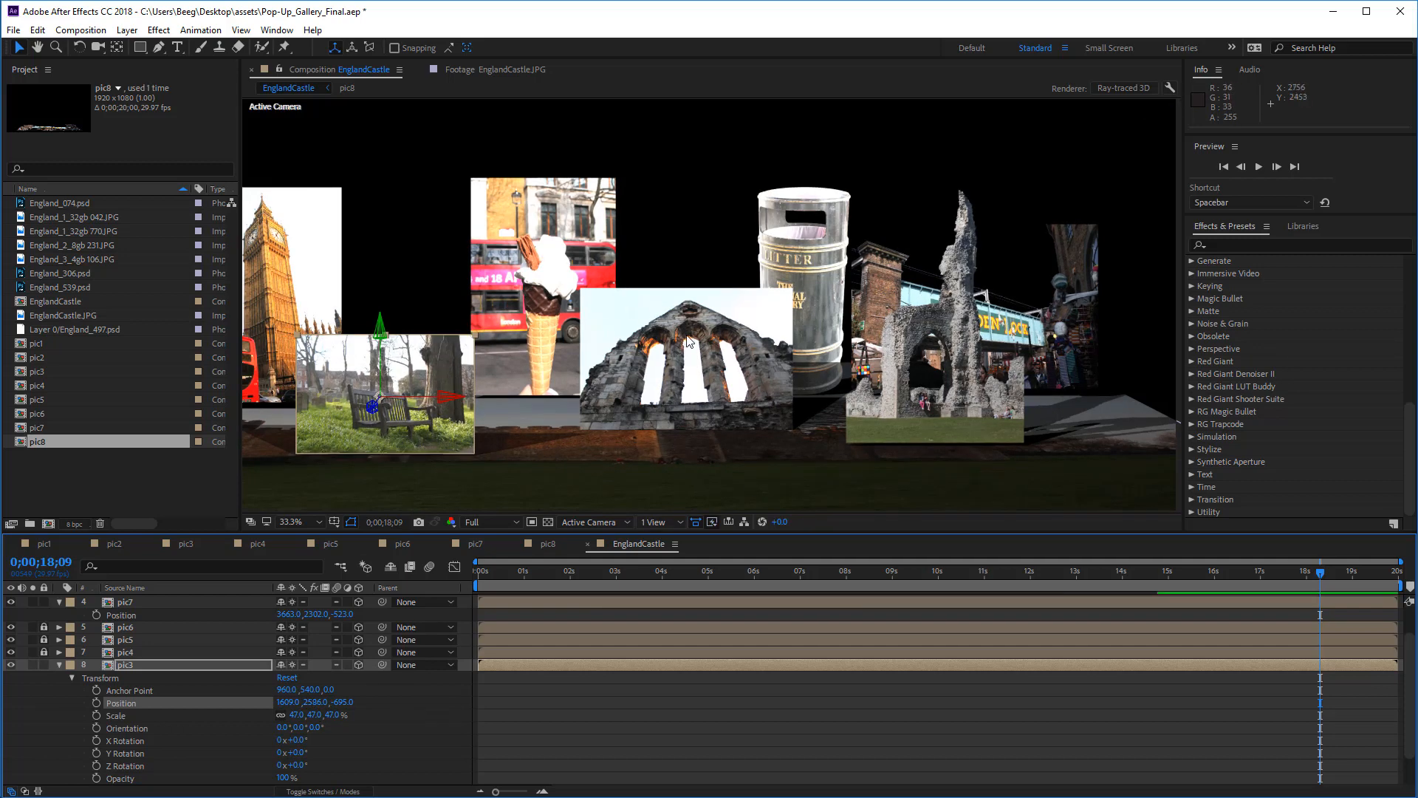
left_click(58, 665)
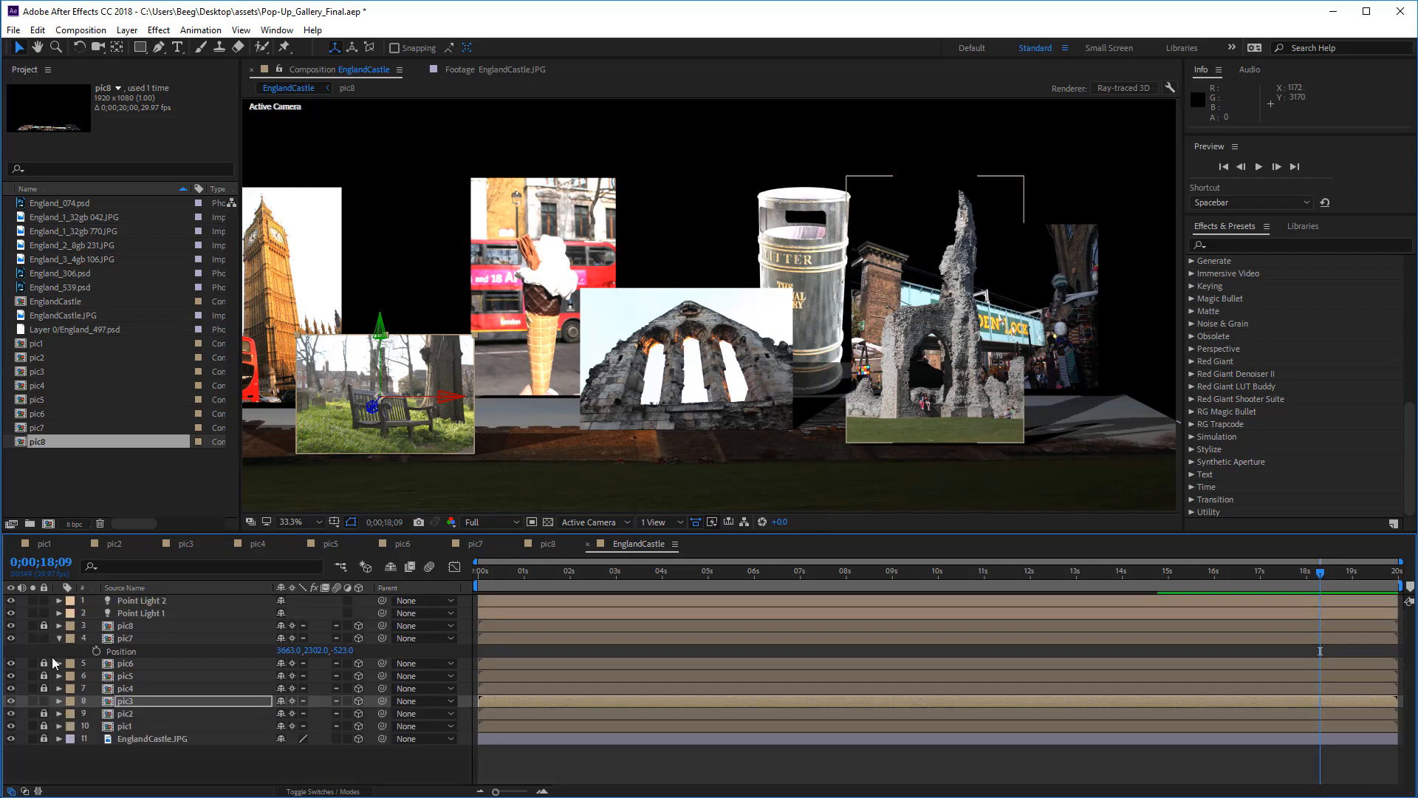
left_click(44, 700)
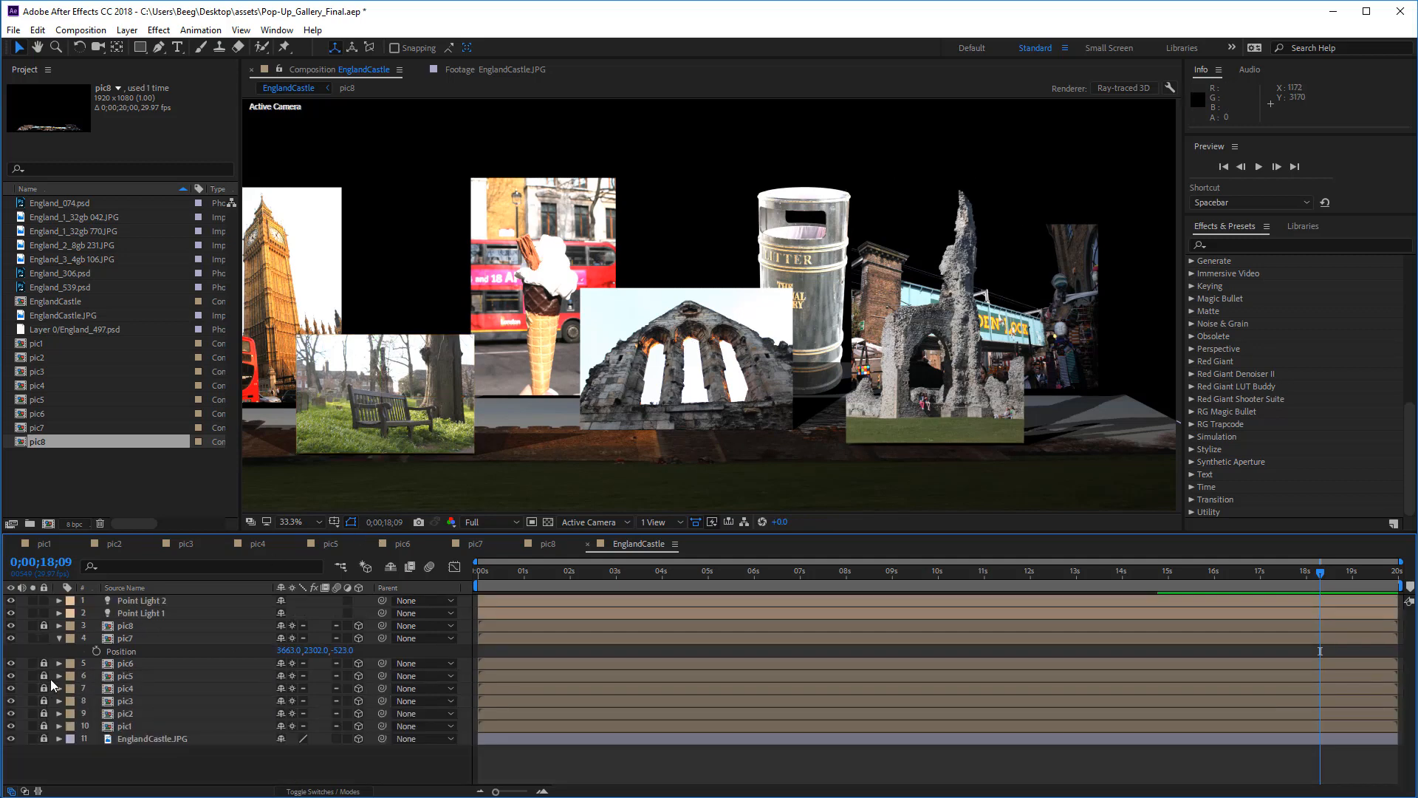
Unlock pic5 and scale the arched-window ruin picture to 38%
left_click(45, 677)
left_click(59, 675)
left_click(131, 675)
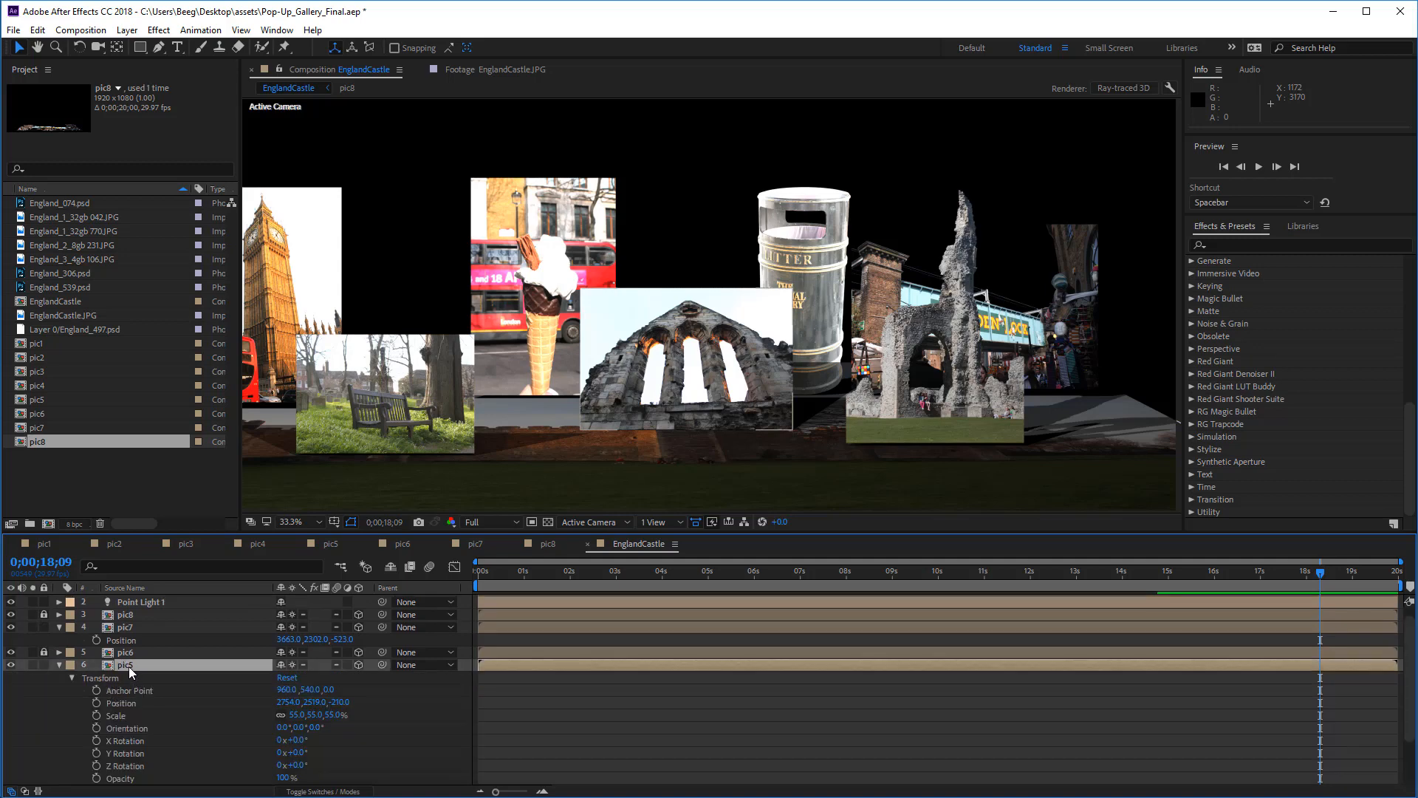
key("s")
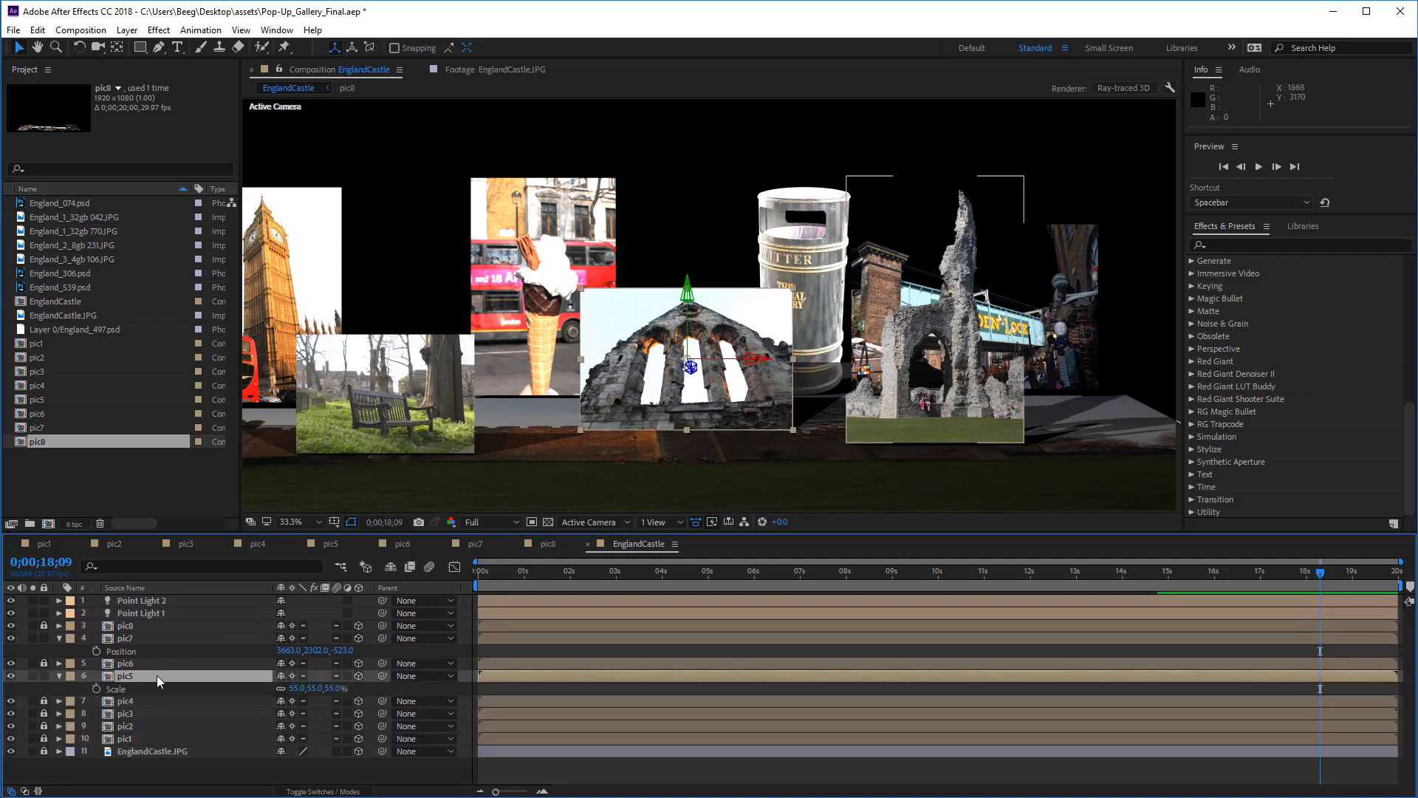
left_click_drag(317, 687, 304, 698)
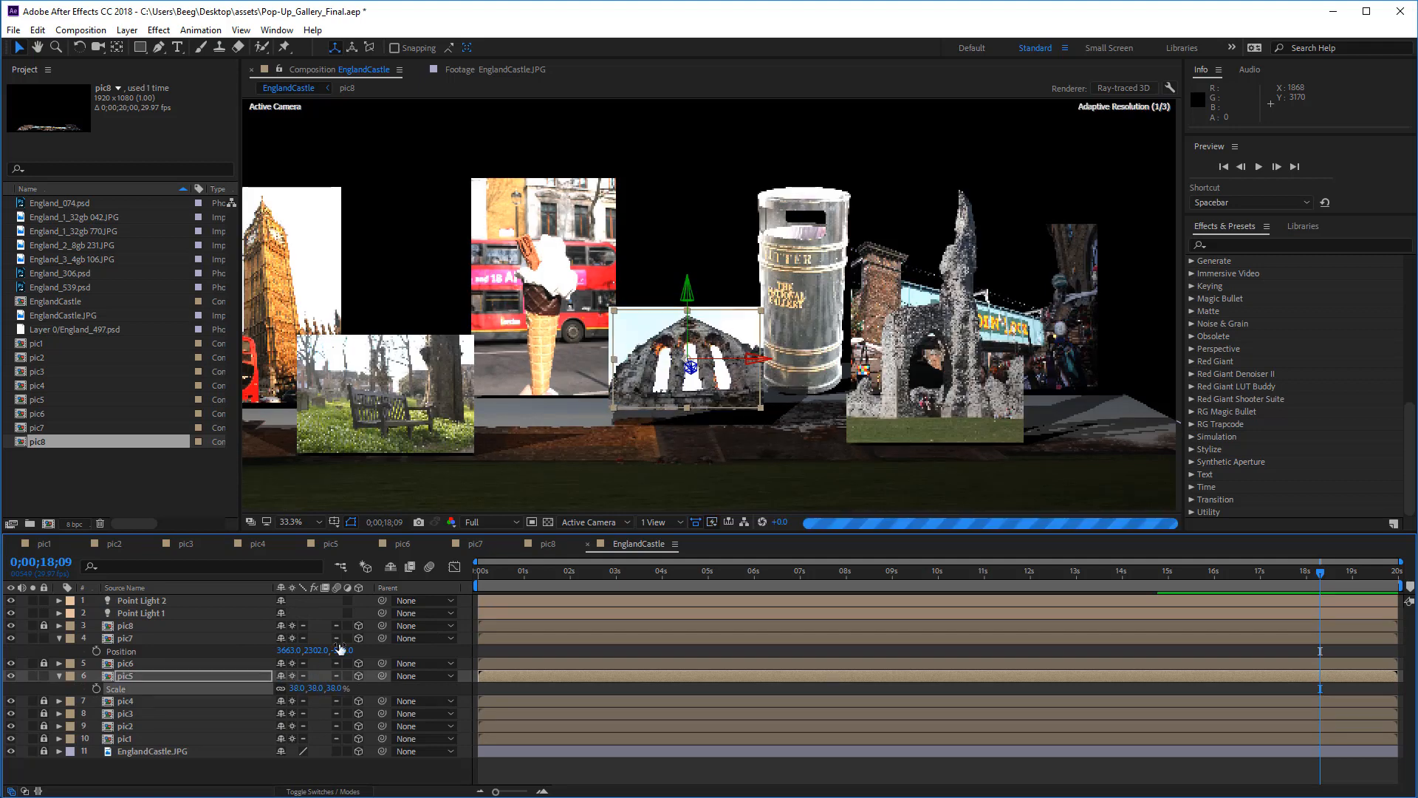
Lower pic5 to a Y position of 2597 and bring it slightly forward along Z
key("p")
left_click(693, 300)
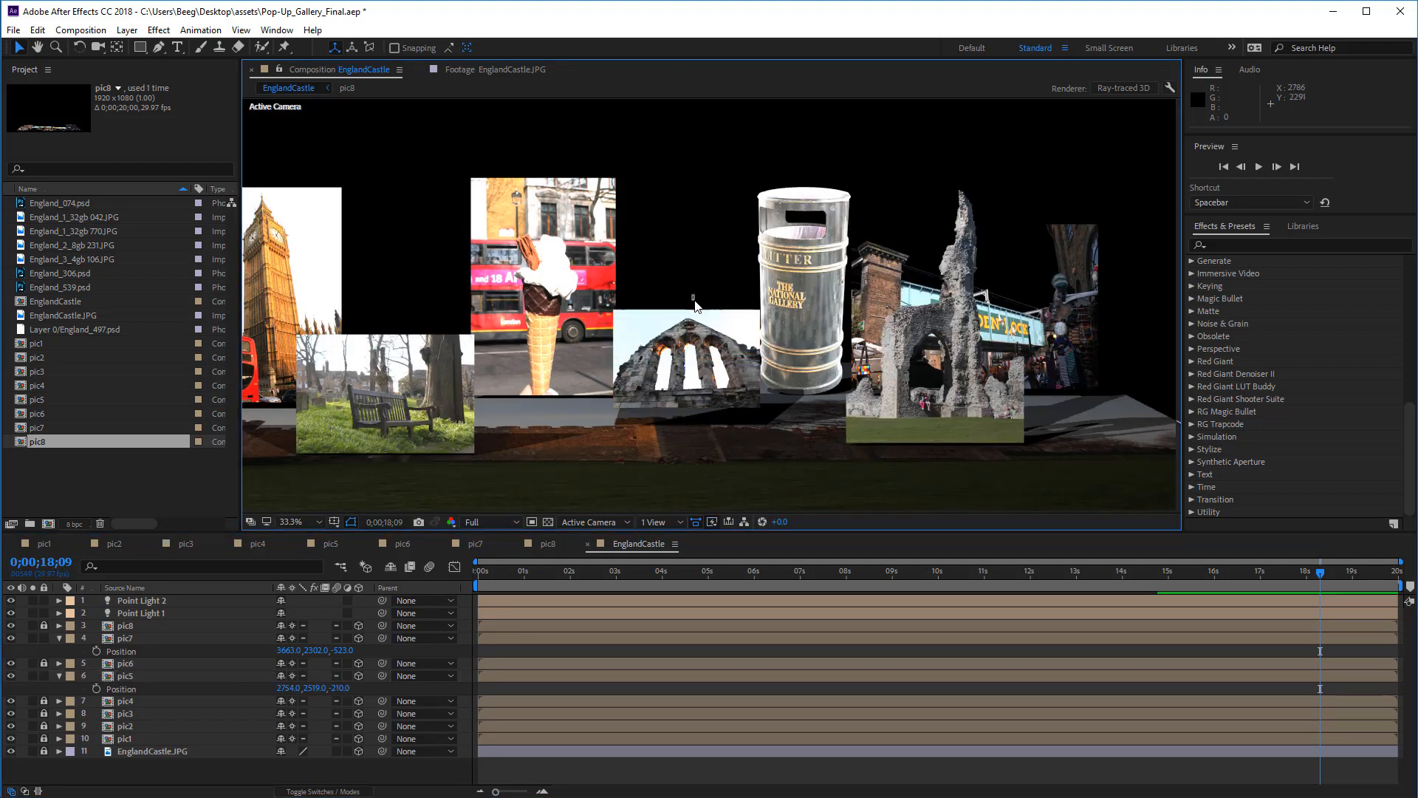
left_click(140, 682)
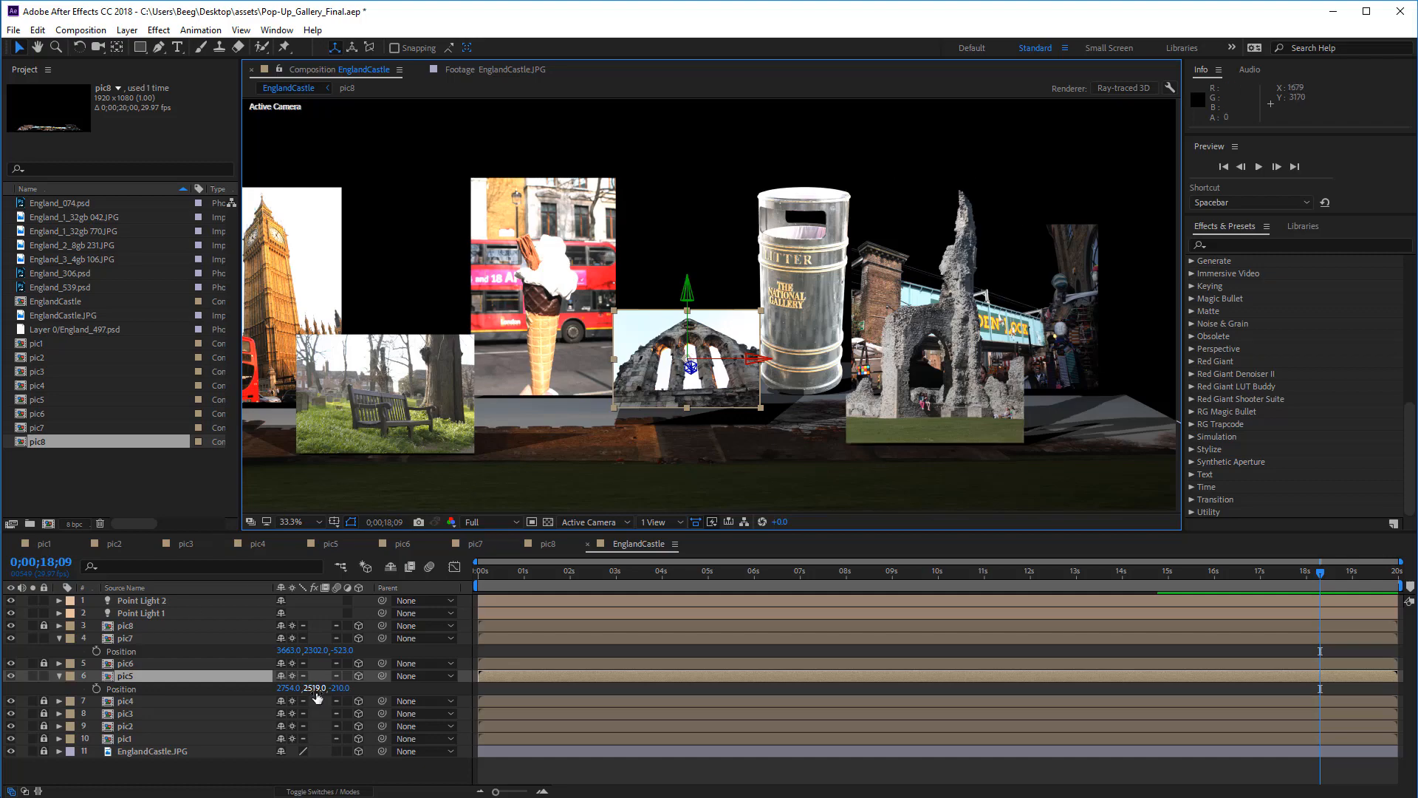
left_click_drag(314, 688, 375, 692)
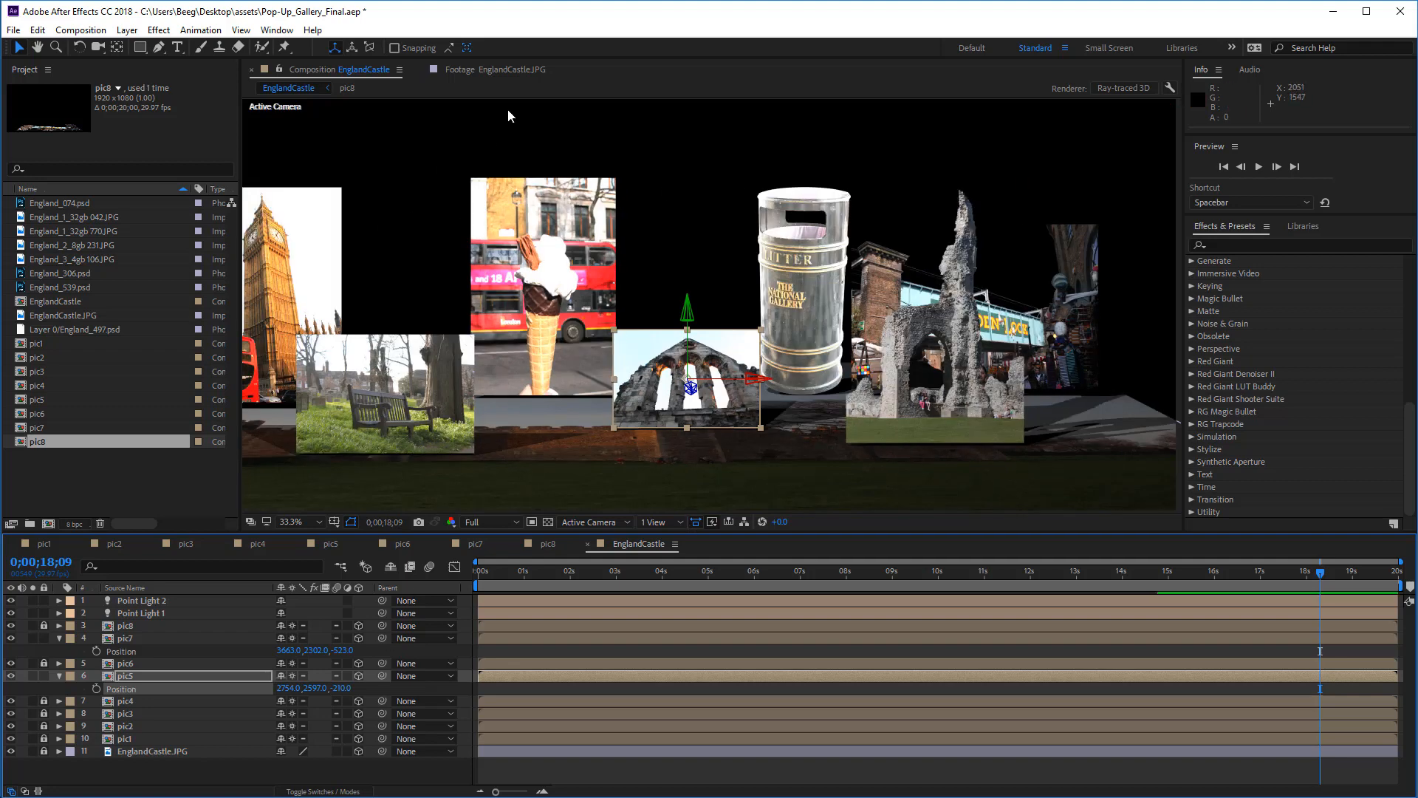
key("h")
mouse_move(479, 139)
left_mouse_down()
mouse_move(810, 165)
mouse_move(852, 148)
mouse_move(230, 131)
mouse_move(557, 133)
mouse_move(507, 140)
left_mouse_up()
key("v")
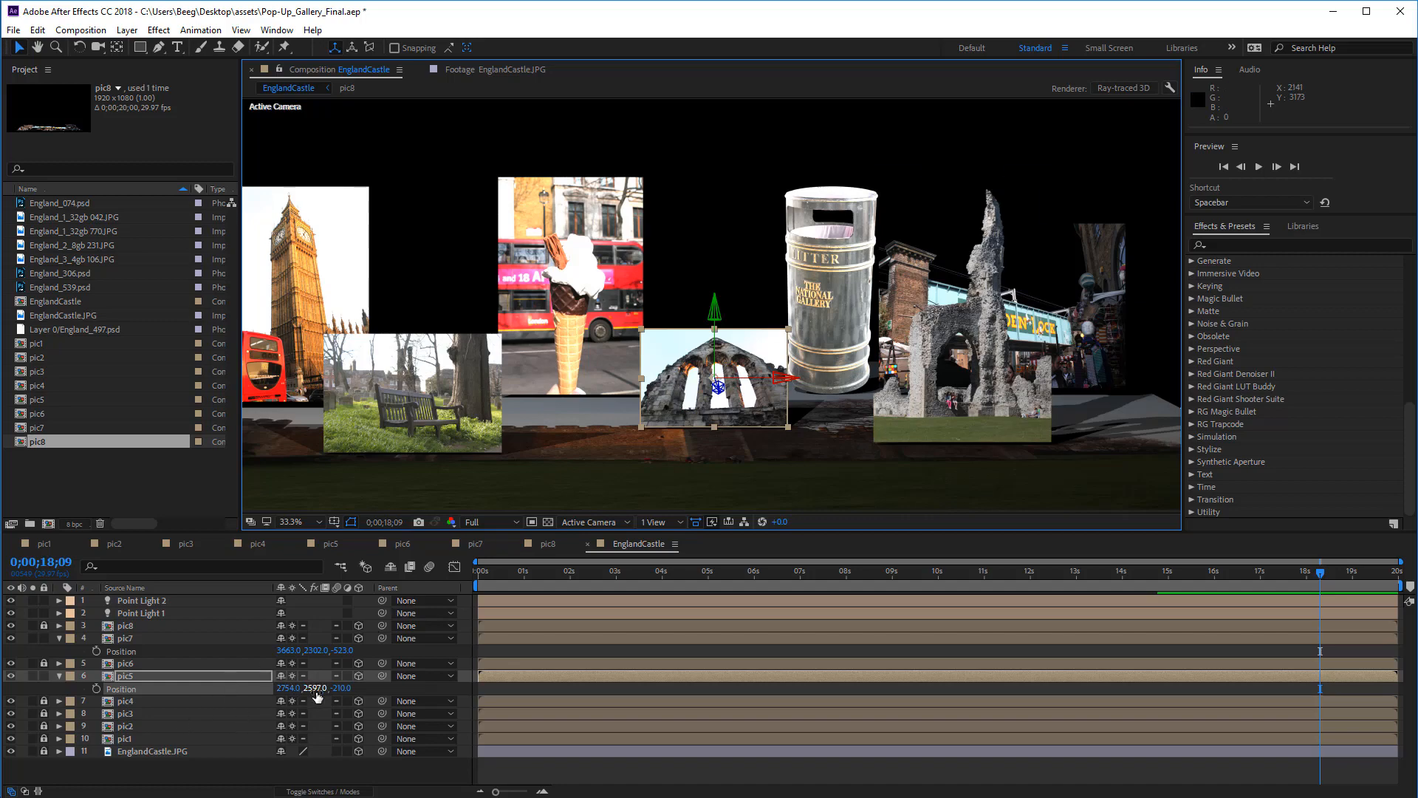
left_click_drag(342, 687, 235, 732)
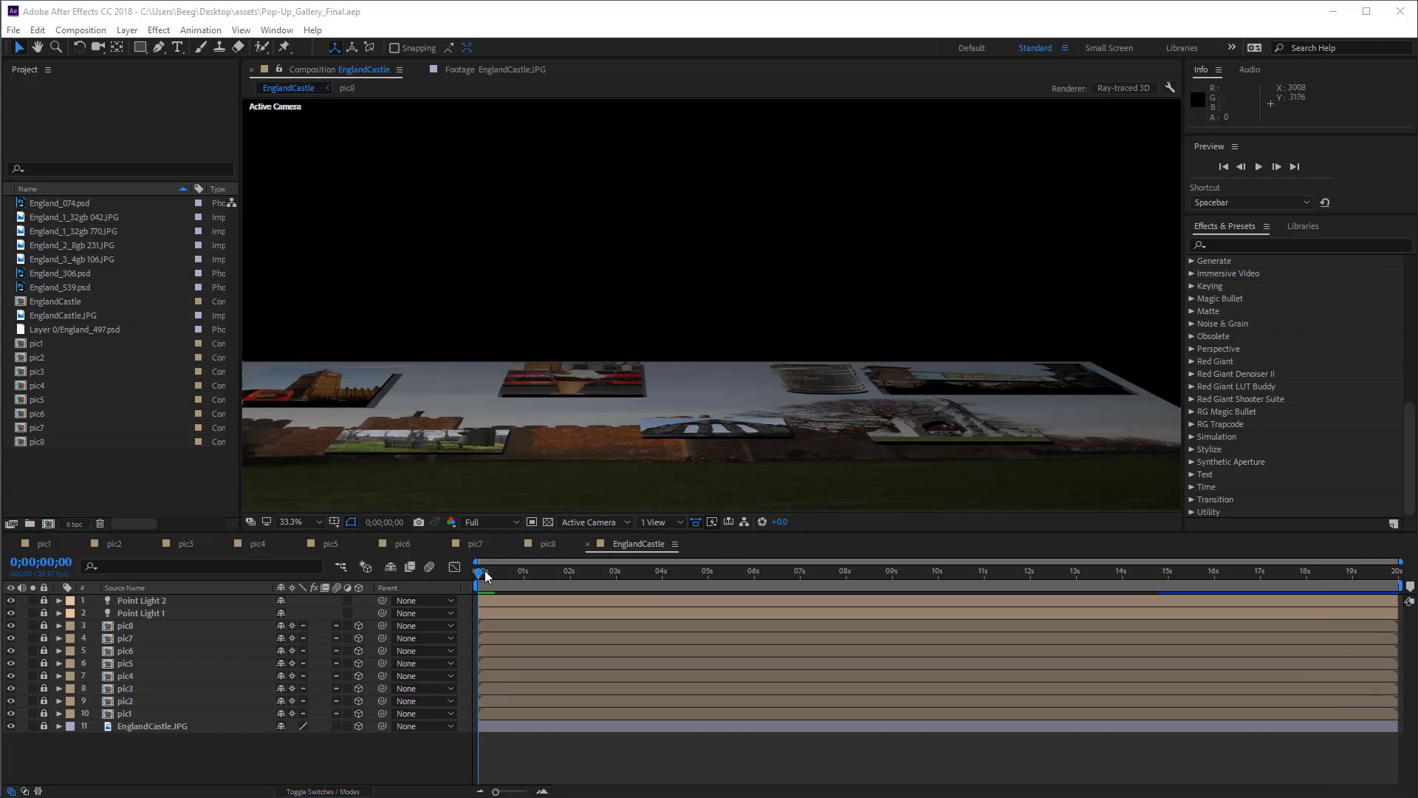
Review the pop-up animation from the start to 0;00;18;29 and examine the whole gallery from the Active Camera view
left_click_drag(478, 569, 1351, 579)
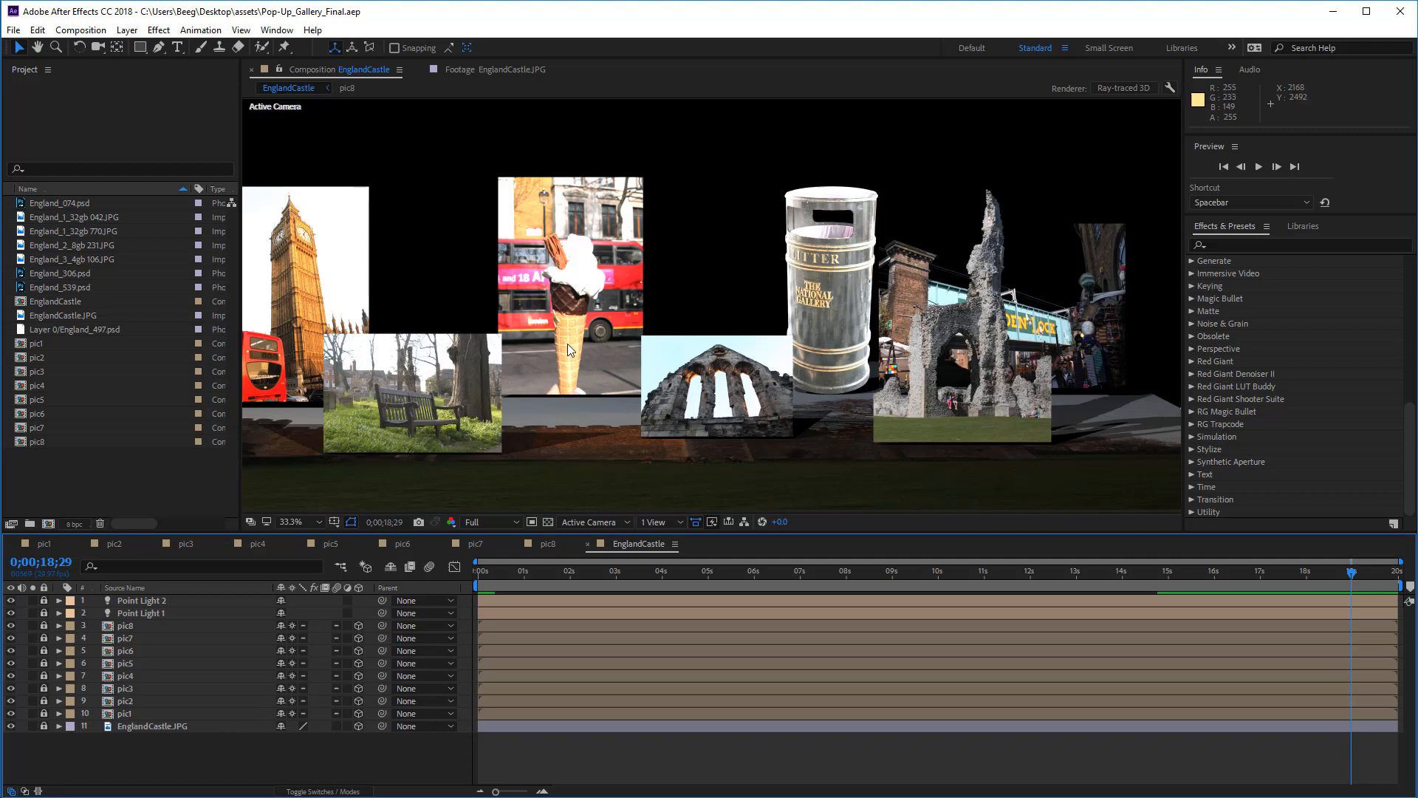
scroll(568, 343, "down", 4)
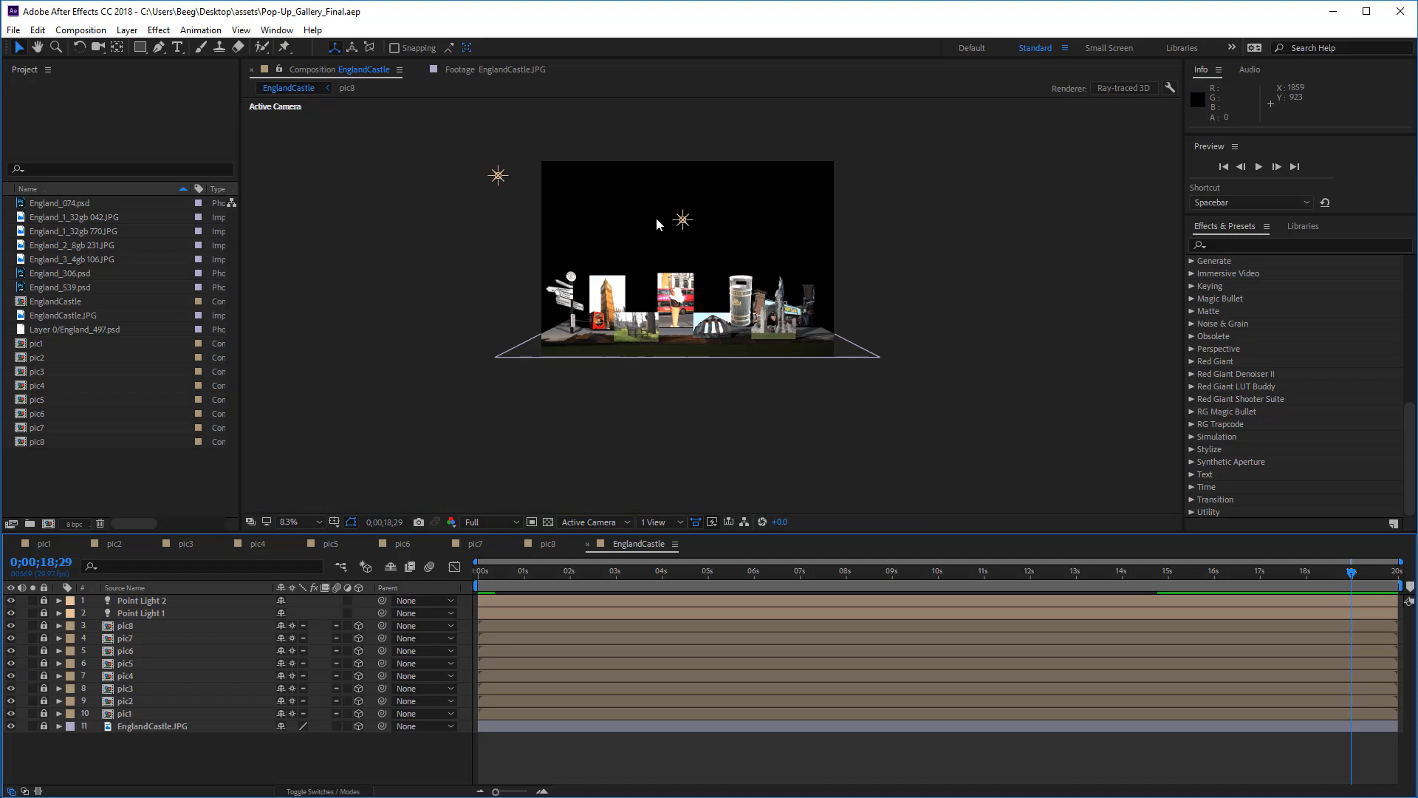
scroll(656, 225, "up", 2)
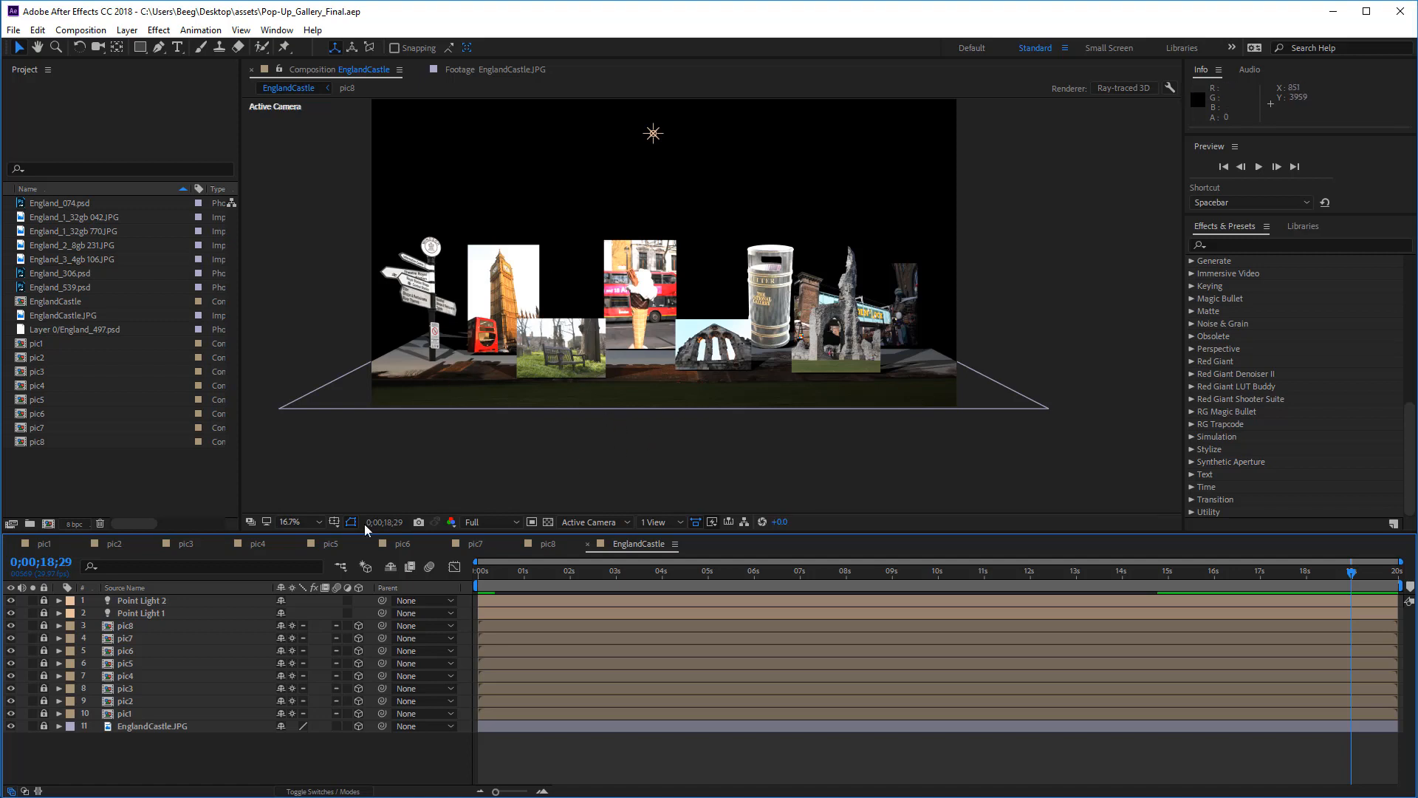
Create a new HDTV 1080 29.97 composition named Final with a 20-second duration
right_click(130, 473)
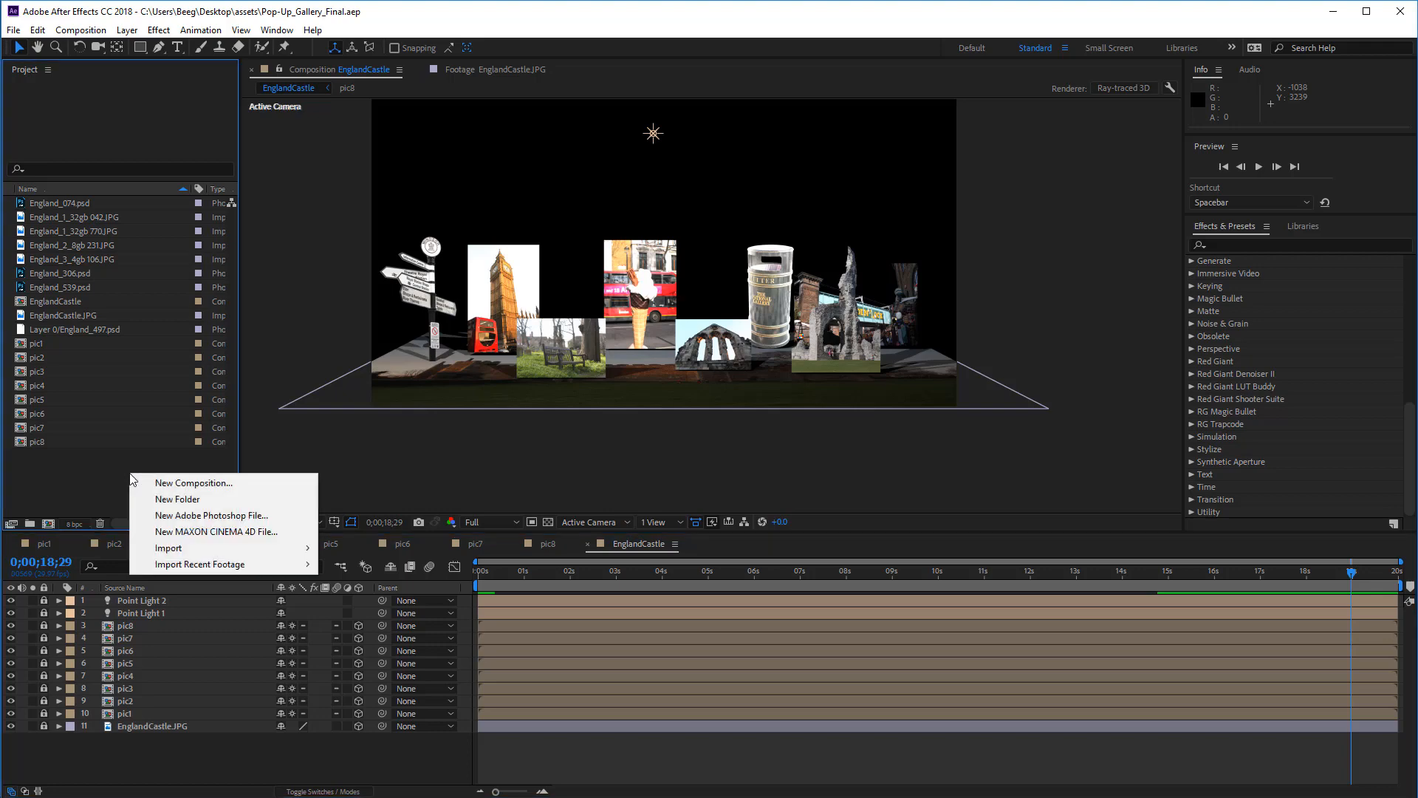
left_click(185, 483)
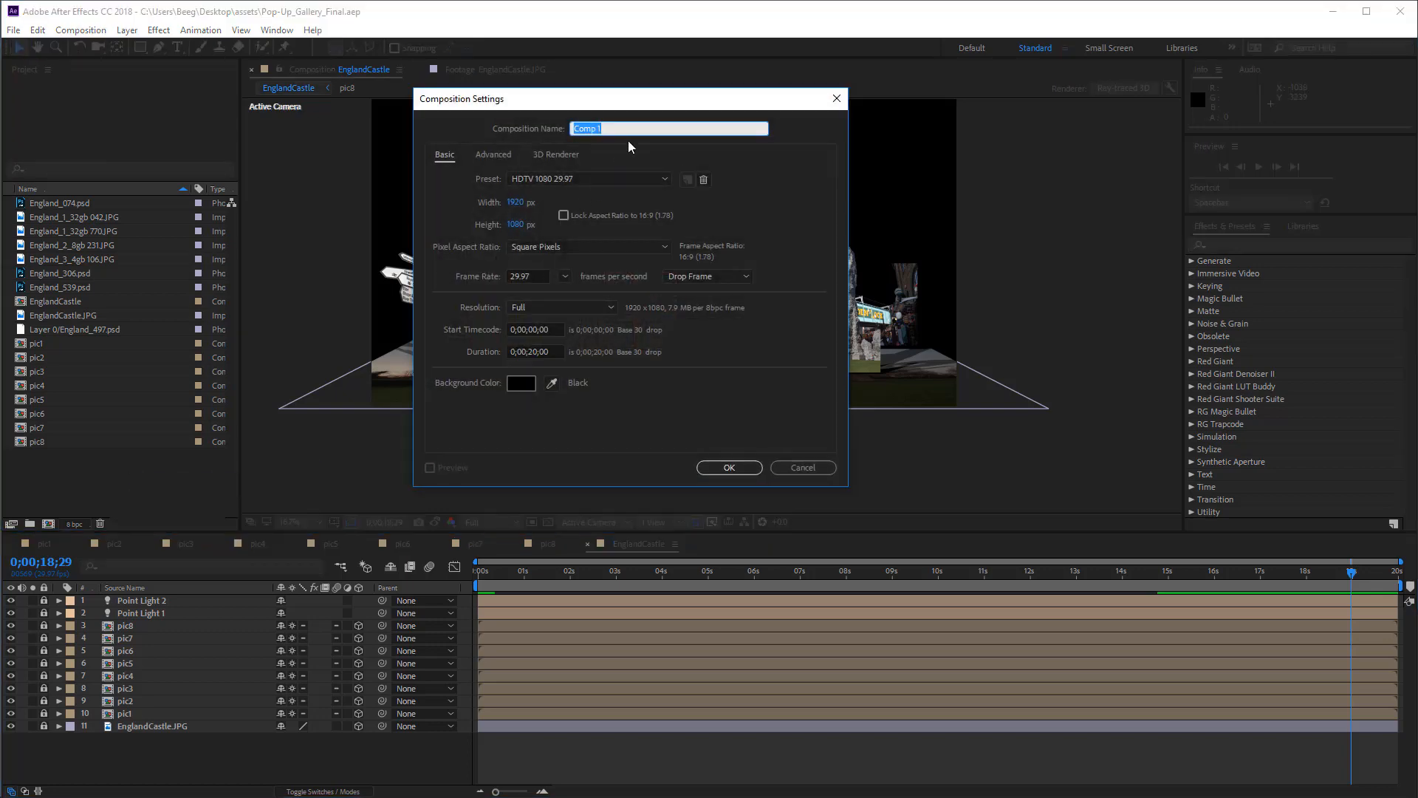
type("Final")
left_click(728, 467)
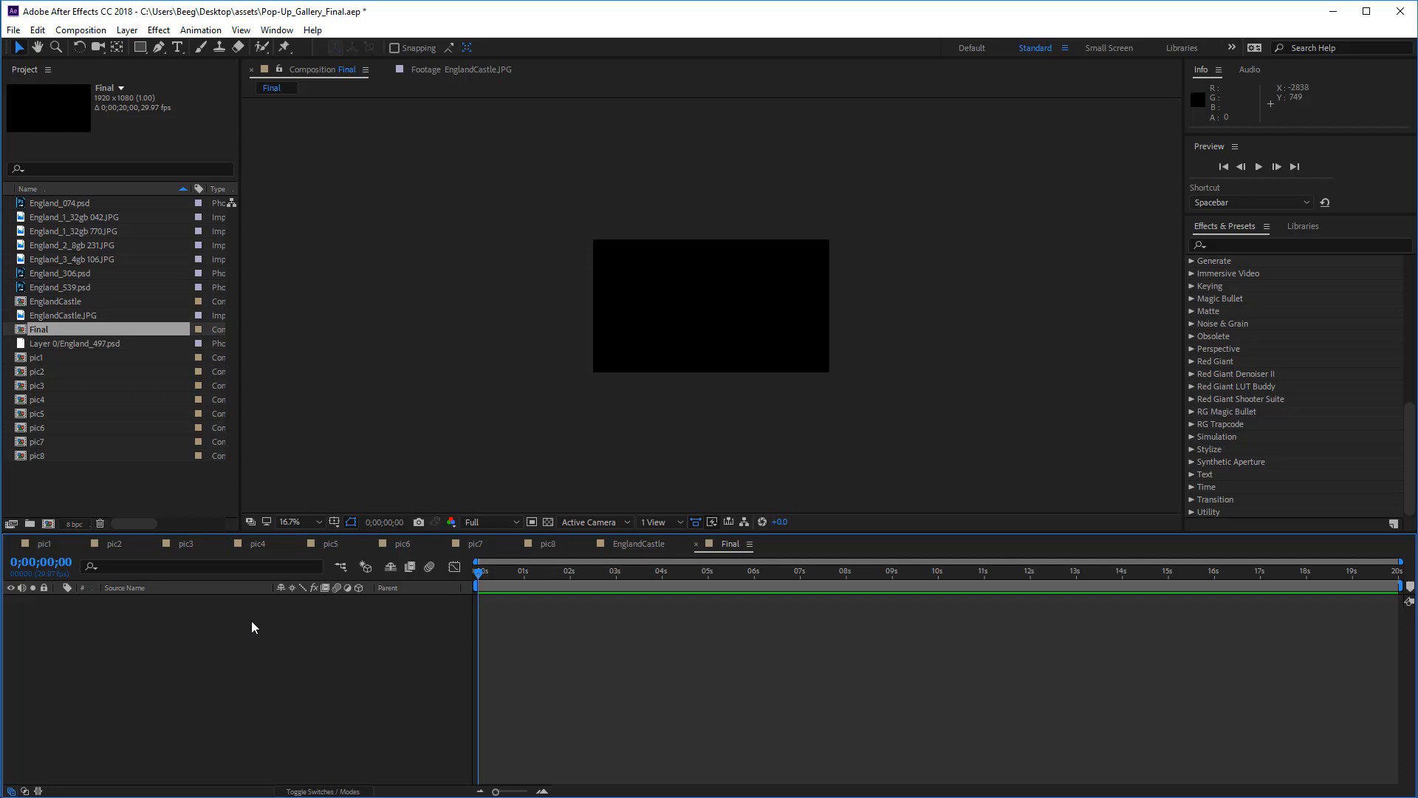
Add the EnglandCastle composition as a layer in the Final composition and make it a 3D layer
left_click(639, 547)
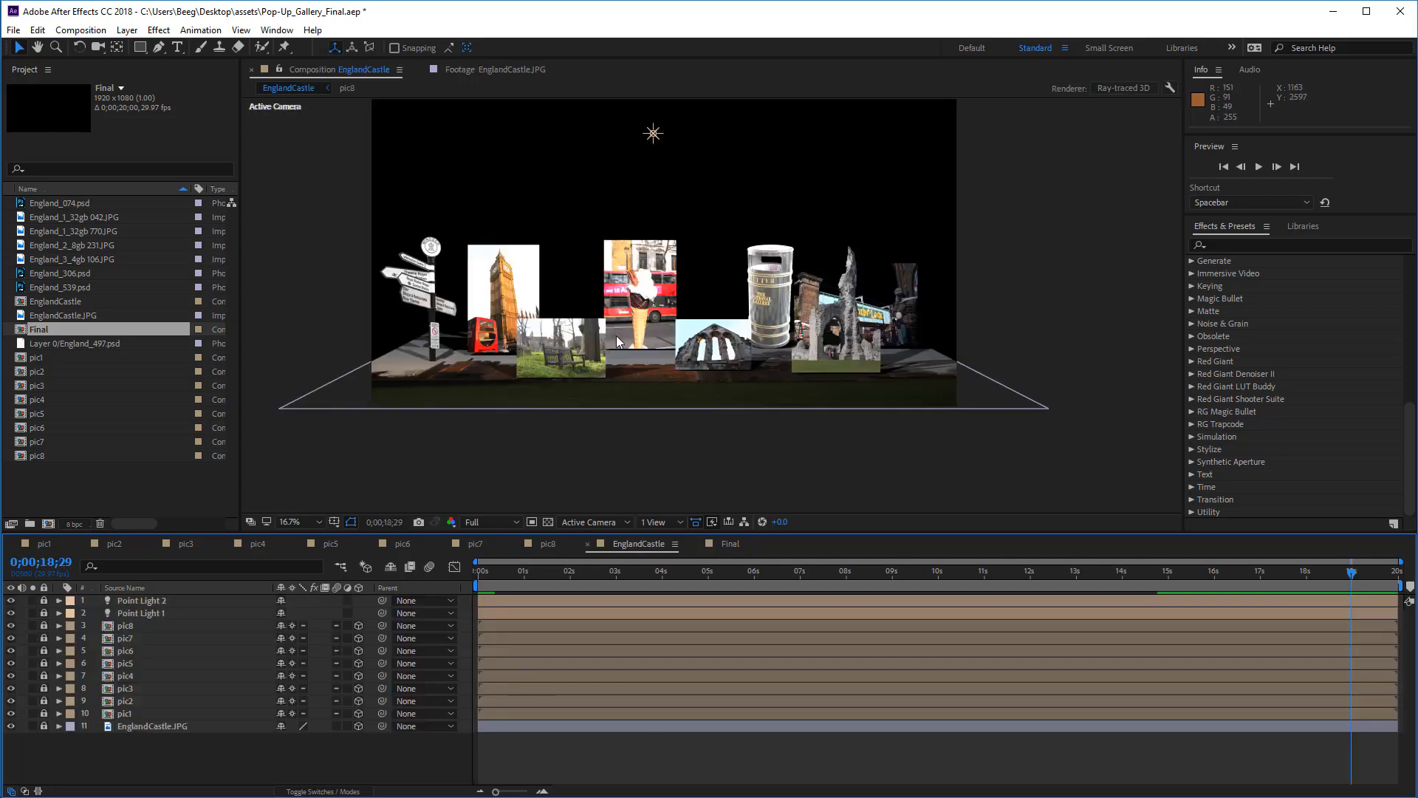
left_click(731, 544)
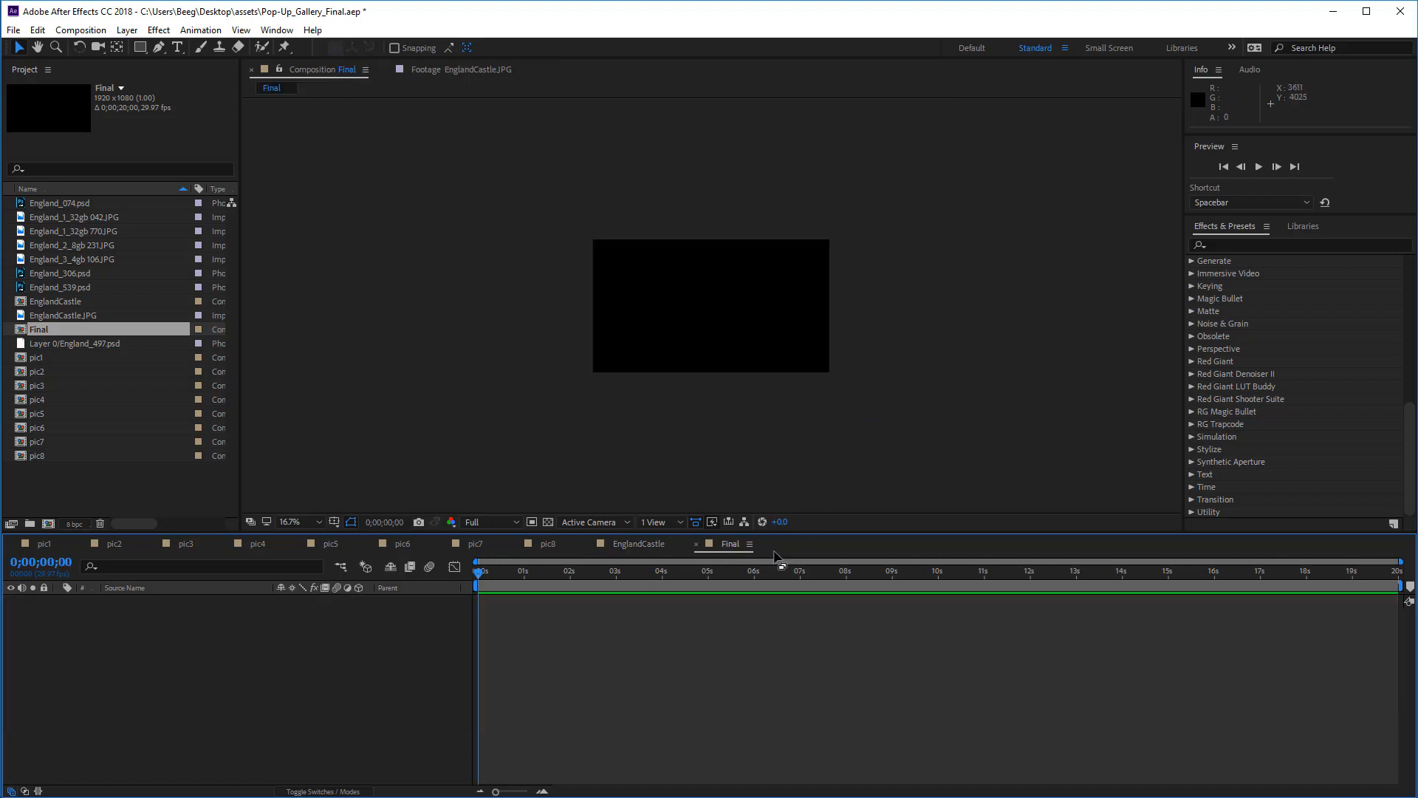
left_click_drag(46, 302, 118, 616)
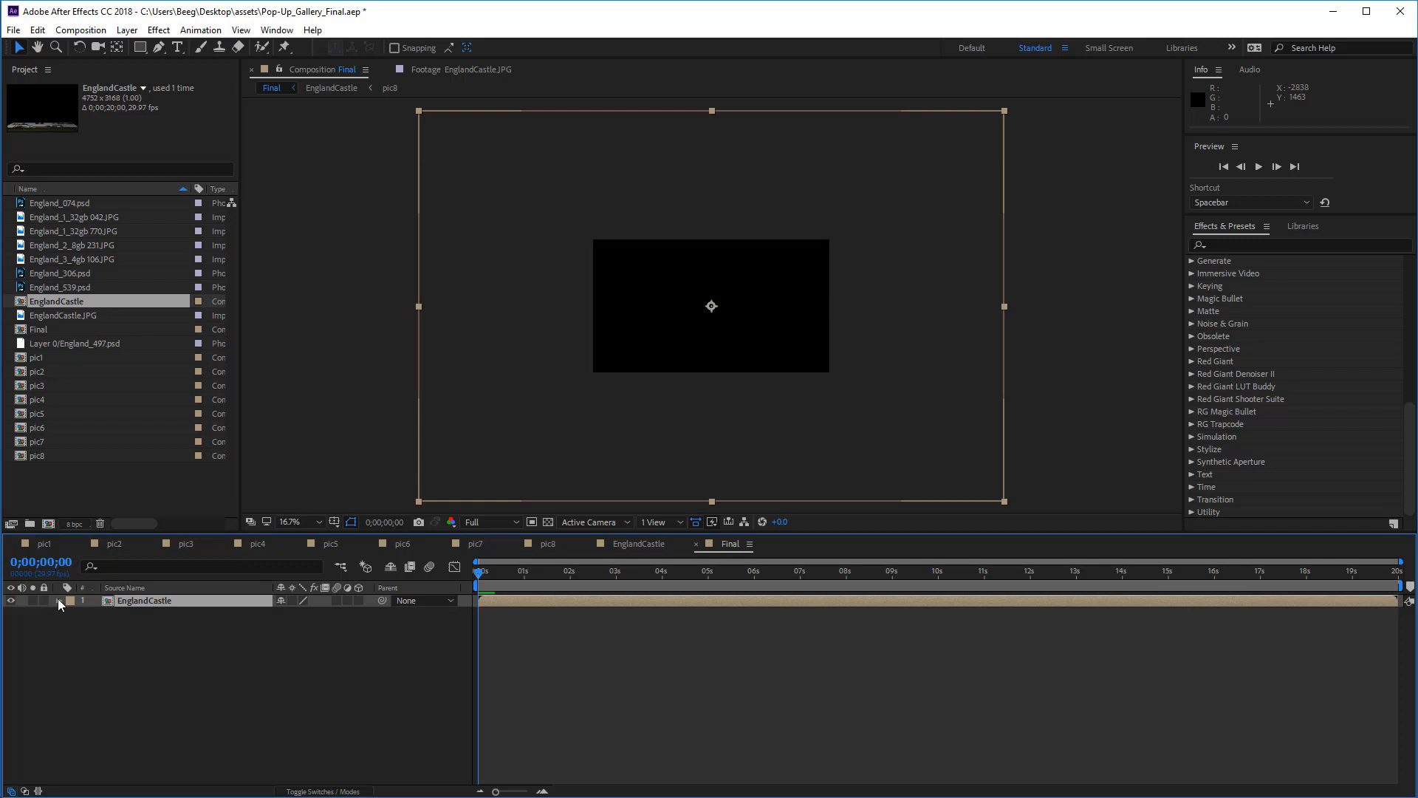
left_click(357, 601)
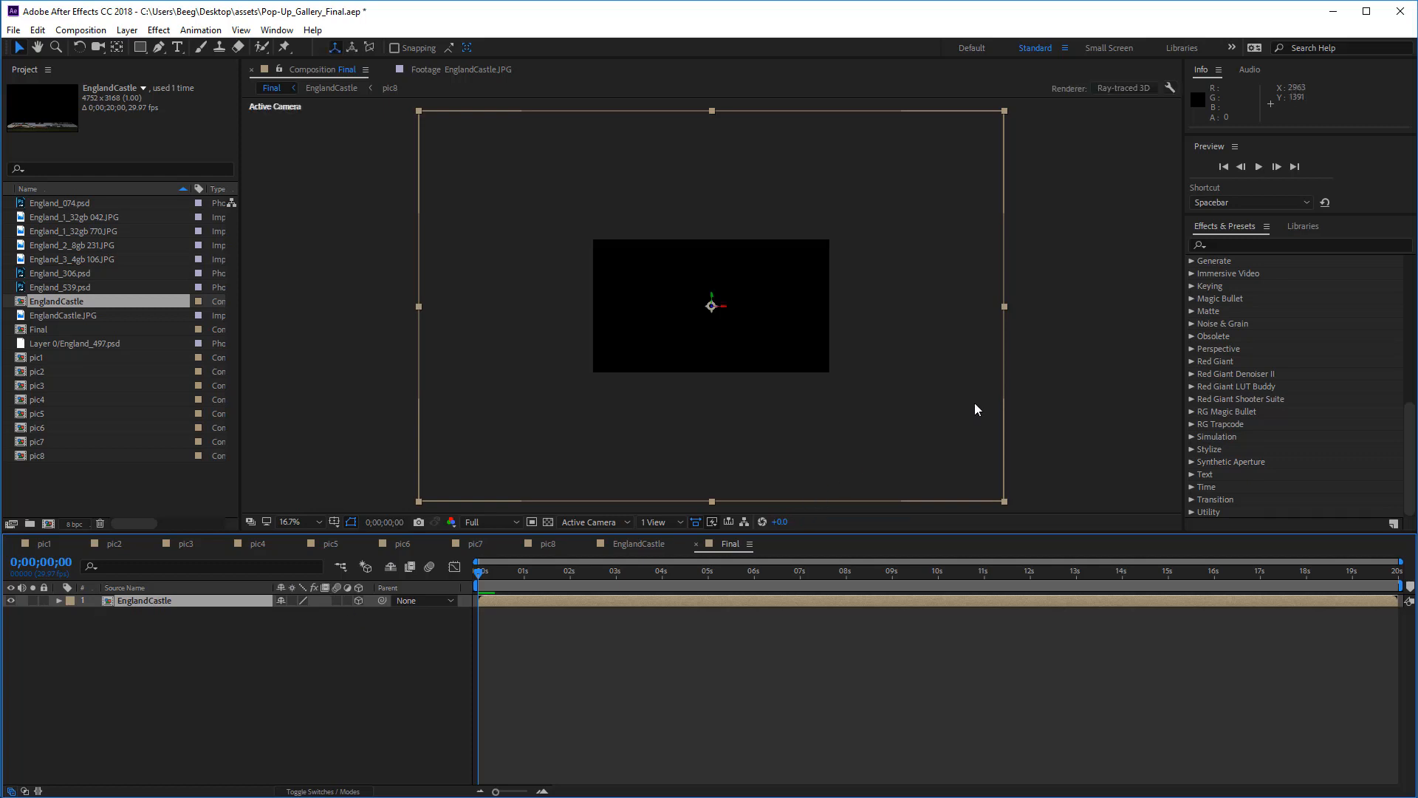
Examine how the nested EnglandCastle animation is framed in the Final composition, moving the time from the start to 0;00;12;18
scroll(1060, 366, "down", 4)
scroll(1047, 365, "up", 4)
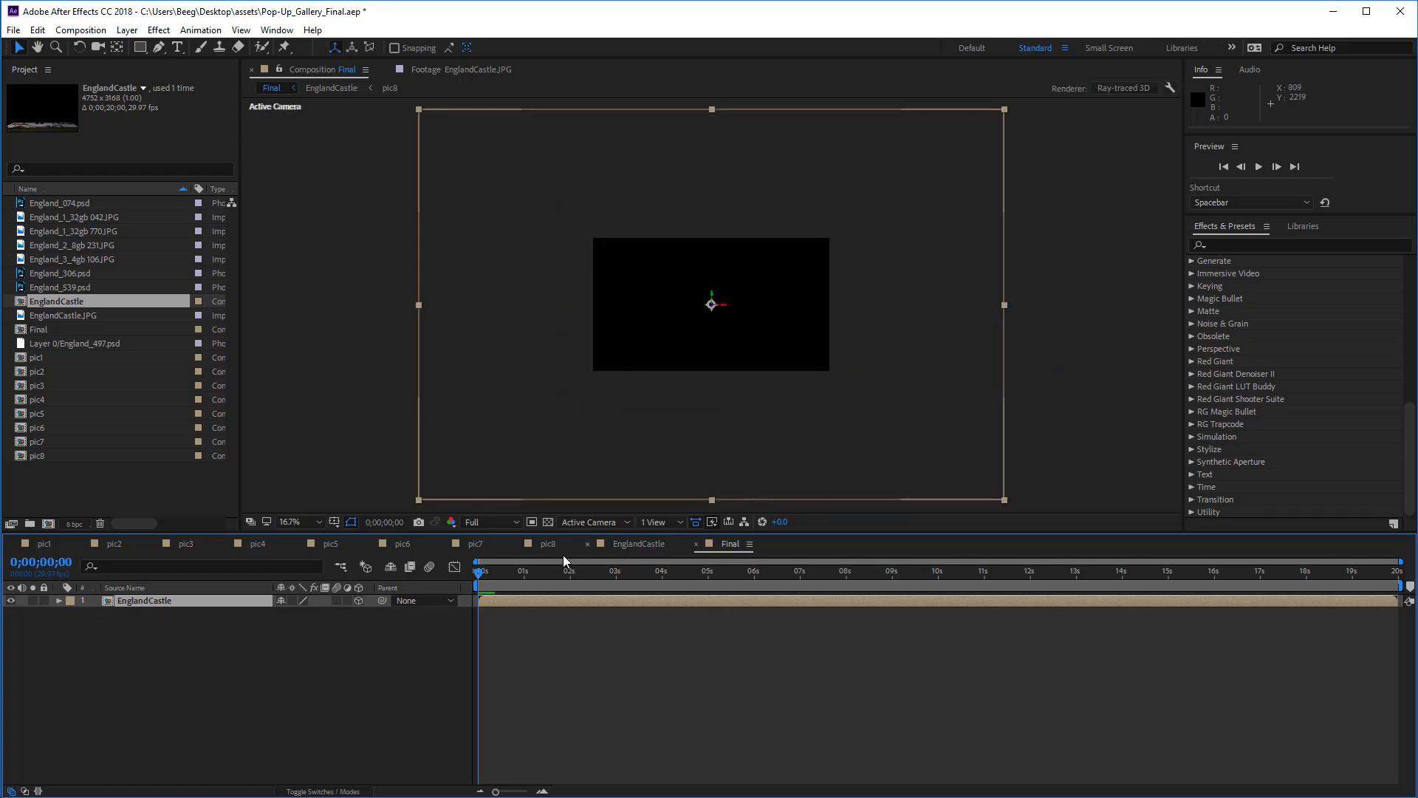
left_click_drag(475, 574, 1057, 575)
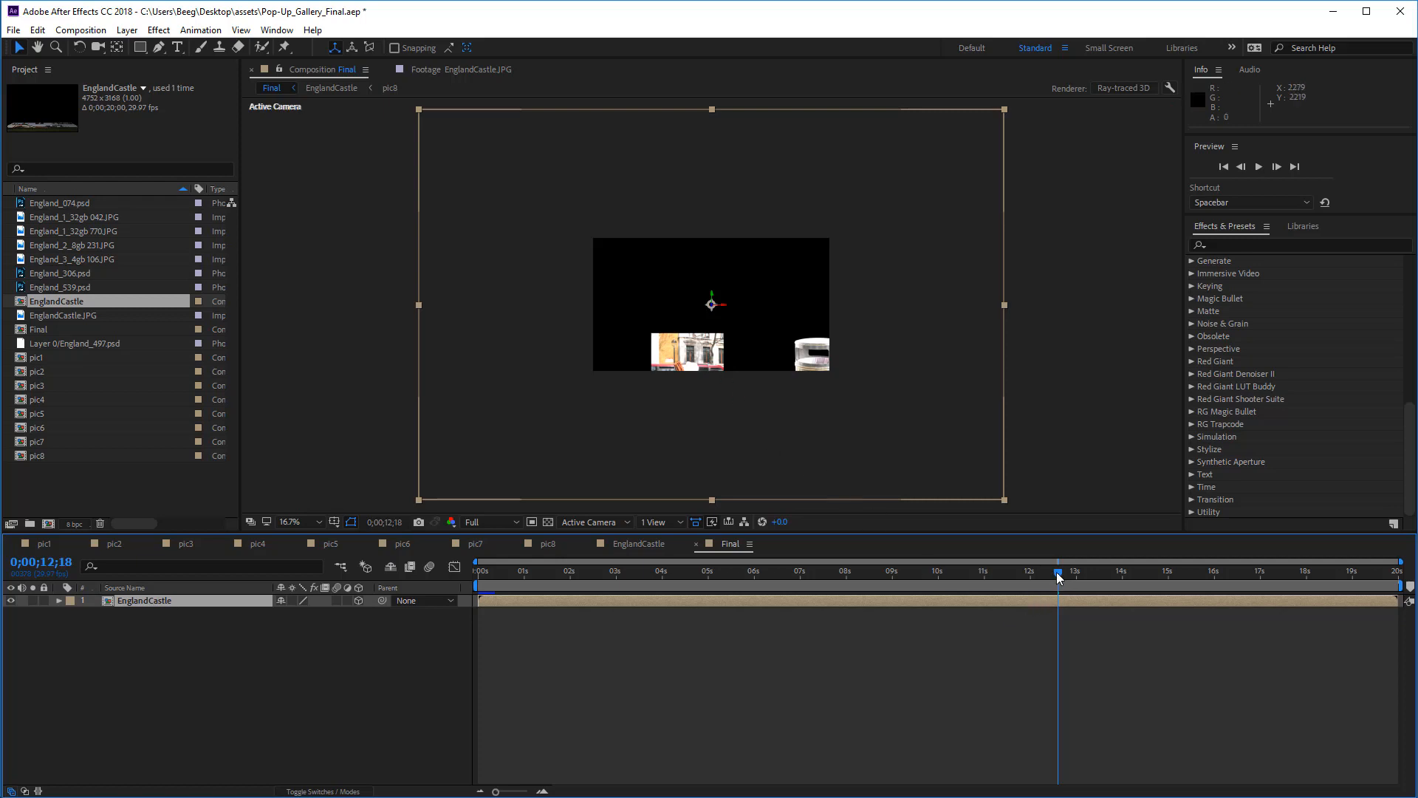
Return to the start of the Final composition and scale the EnglandCastle layer to 40%
left_click_drag(1057, 576, 463, 586)
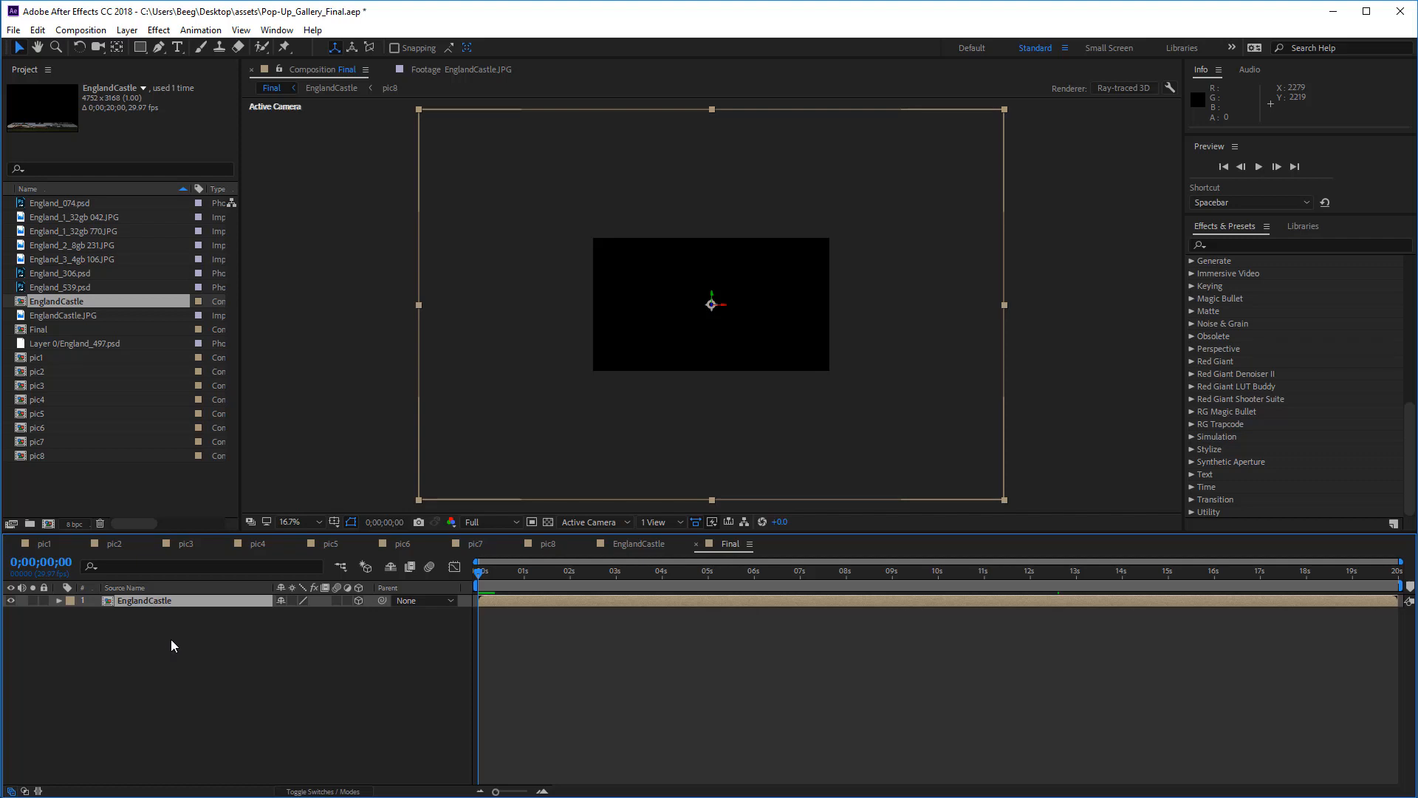
left_click(59, 601)
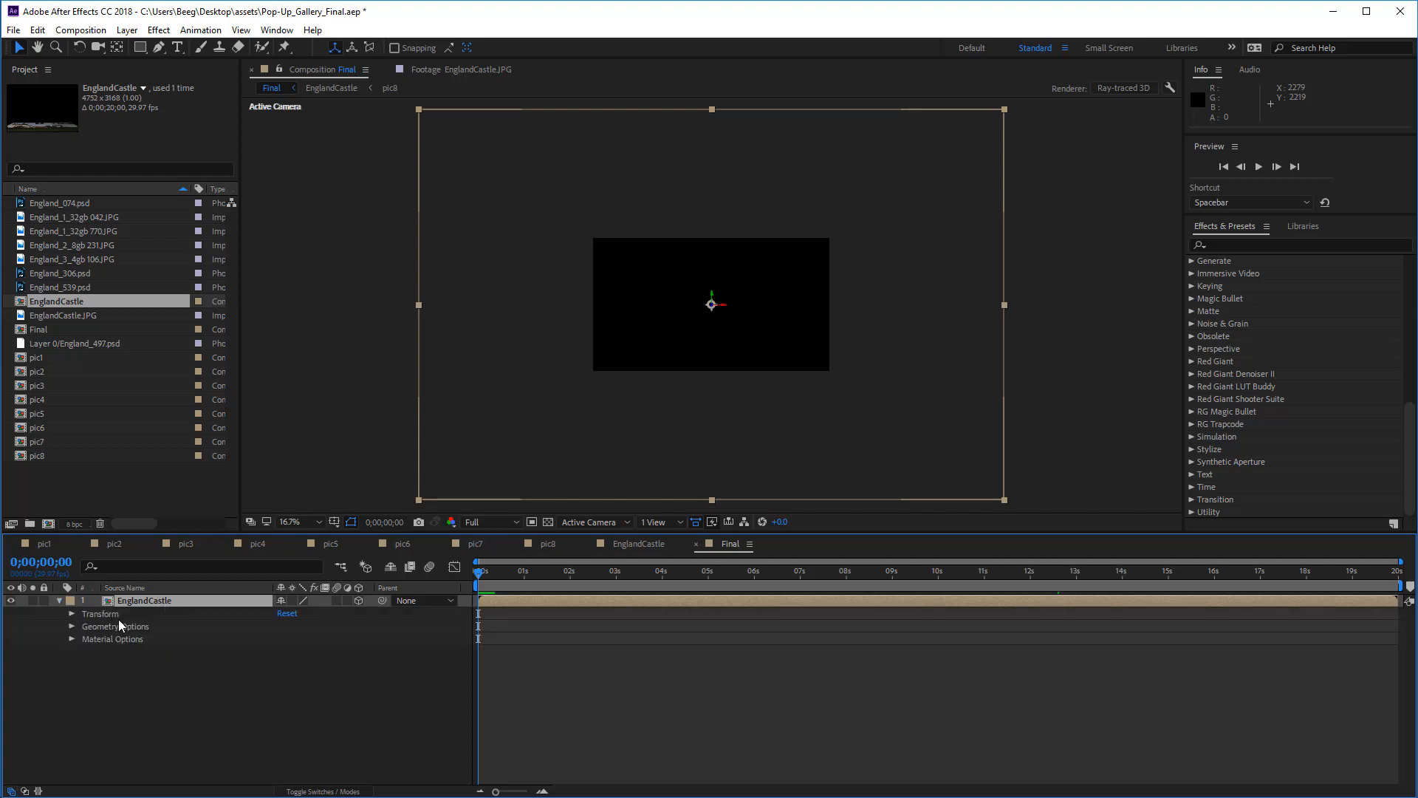
left_click(72, 614)
left_click_drag(321, 655, 294, 667)
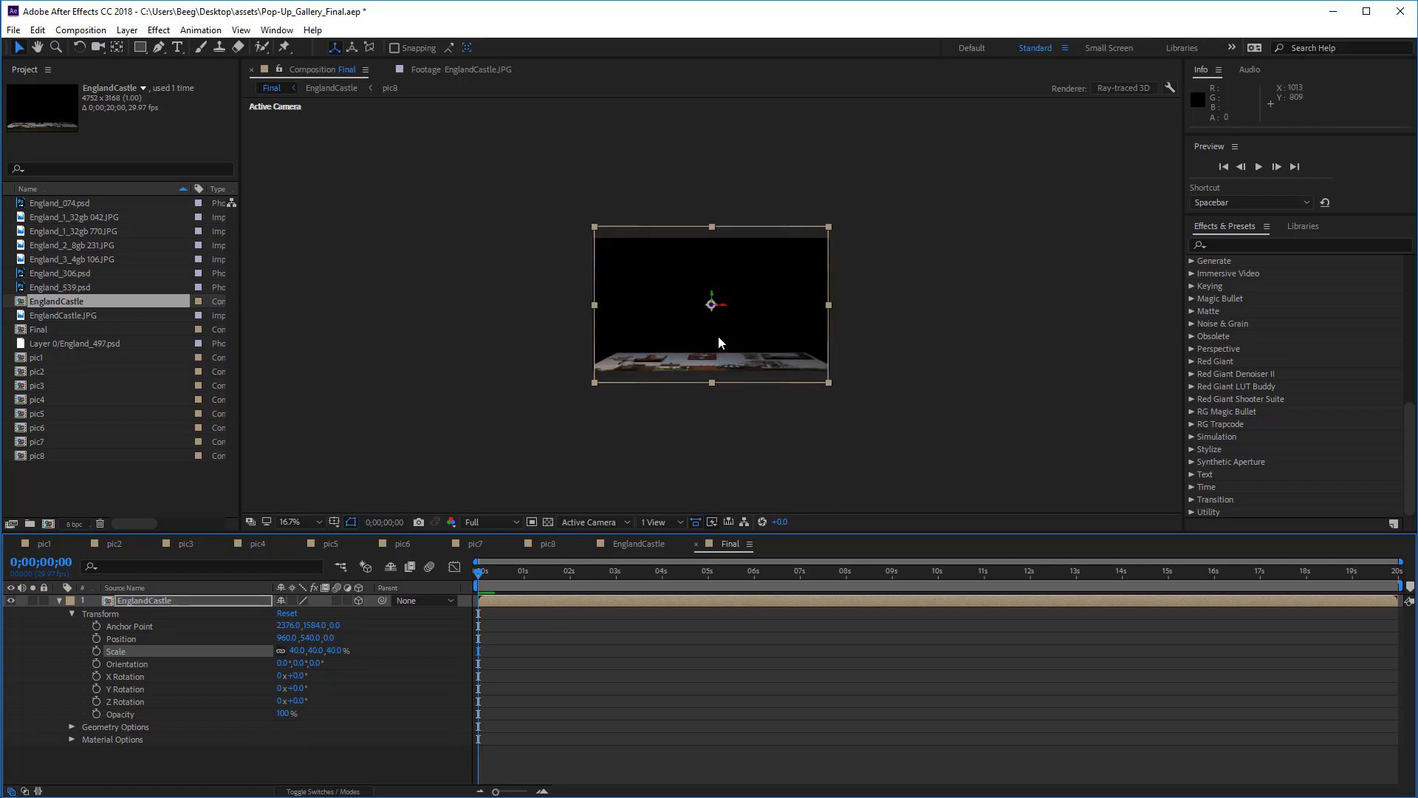
Reposition the EnglandCastle layer in the Final frame to about 932, 450
left_click_drag(722, 321, 560, 319)
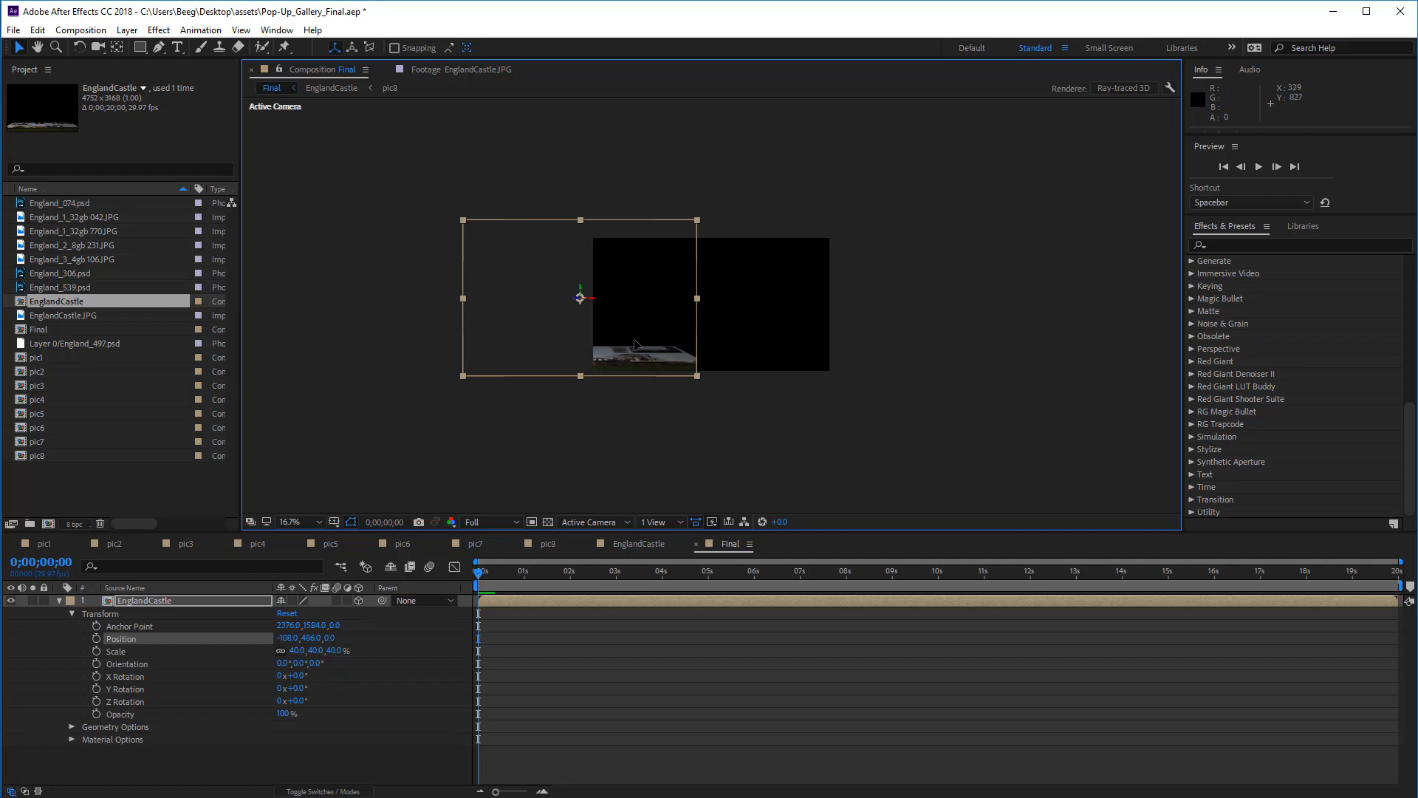
left_click_drag(635, 344, 754, 342)
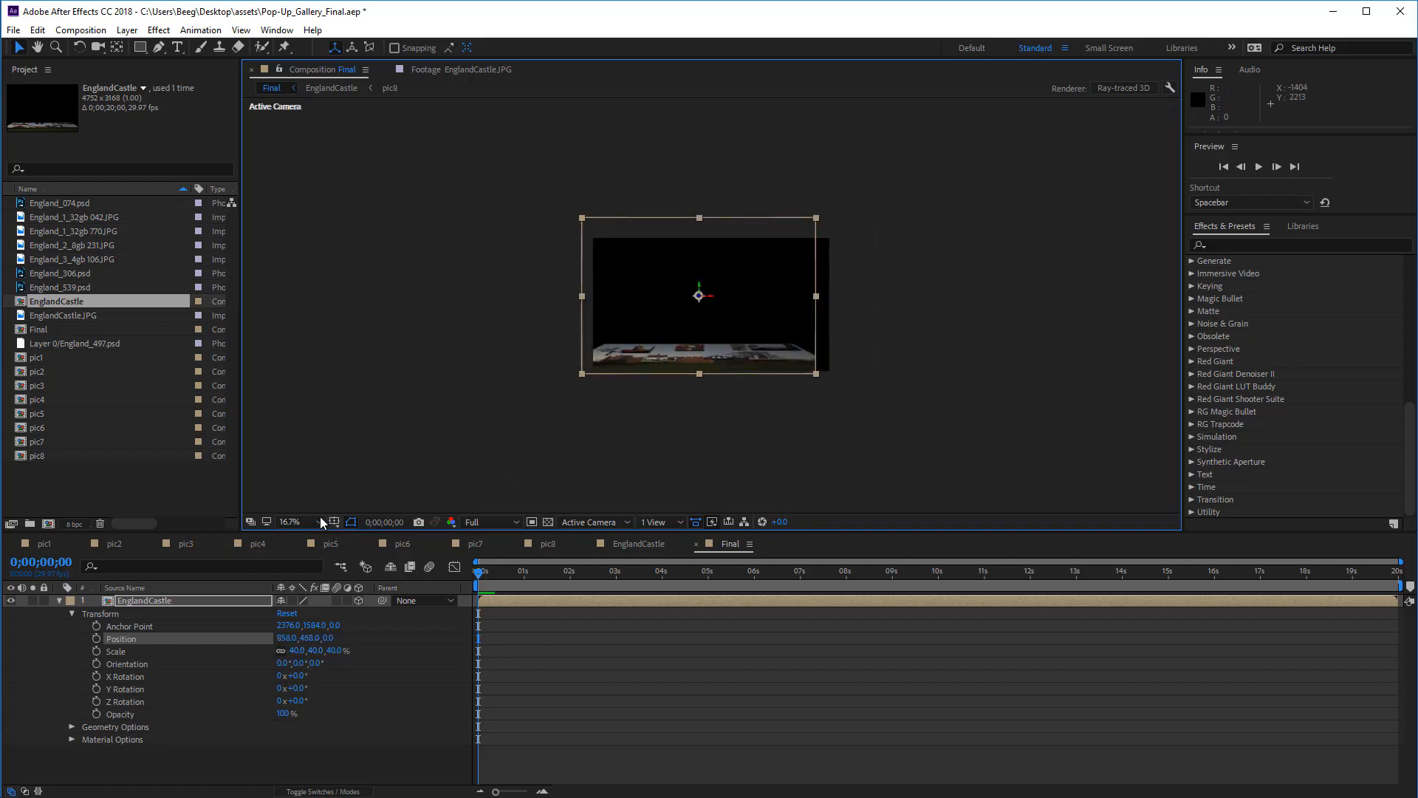
scroll(525, 430, "up", 4)
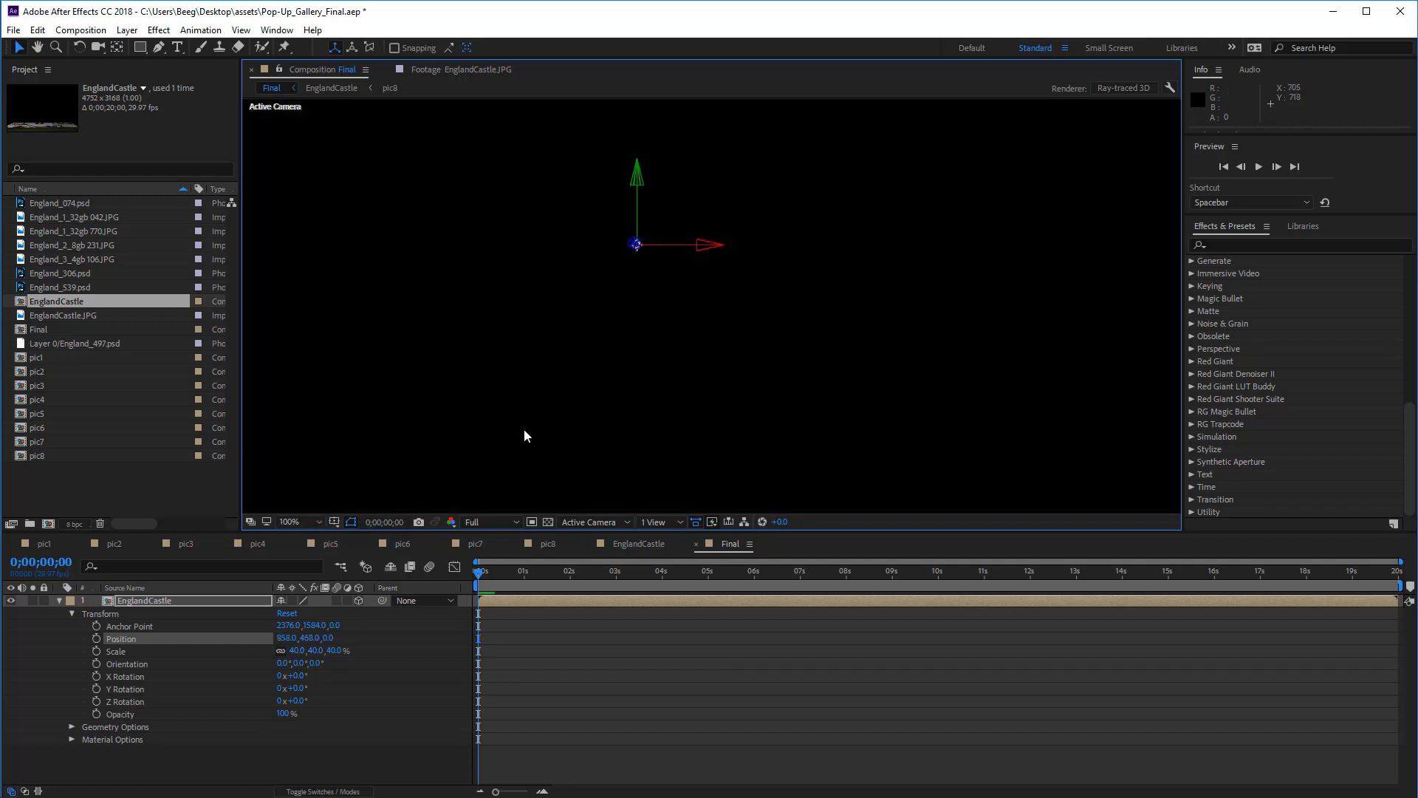
scroll(674, 421, "down", 1)
mouse_move(667, 397)
left_mouse_down()
mouse_move(819, 368)
mouse_move(1049, 353)
mouse_move(768, 354)
mouse_move(739, 388)
mouse_move(695, 395)
left_mouse_up()
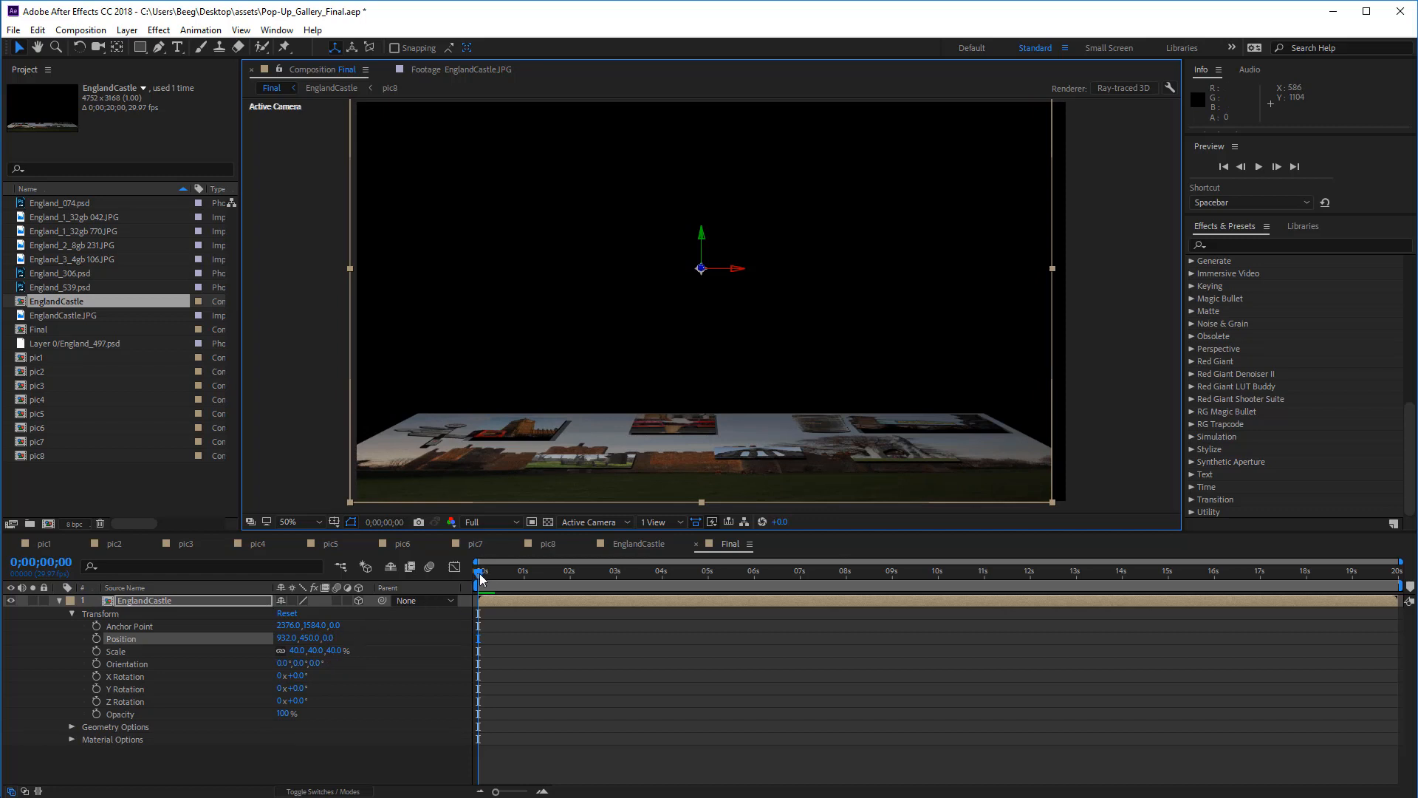
Try collapsing transformations on the EnglandCastle layer at 0;00;13;11, then restore the uncollapsed rendering
left_click_drag(480, 573, 1096, 576)
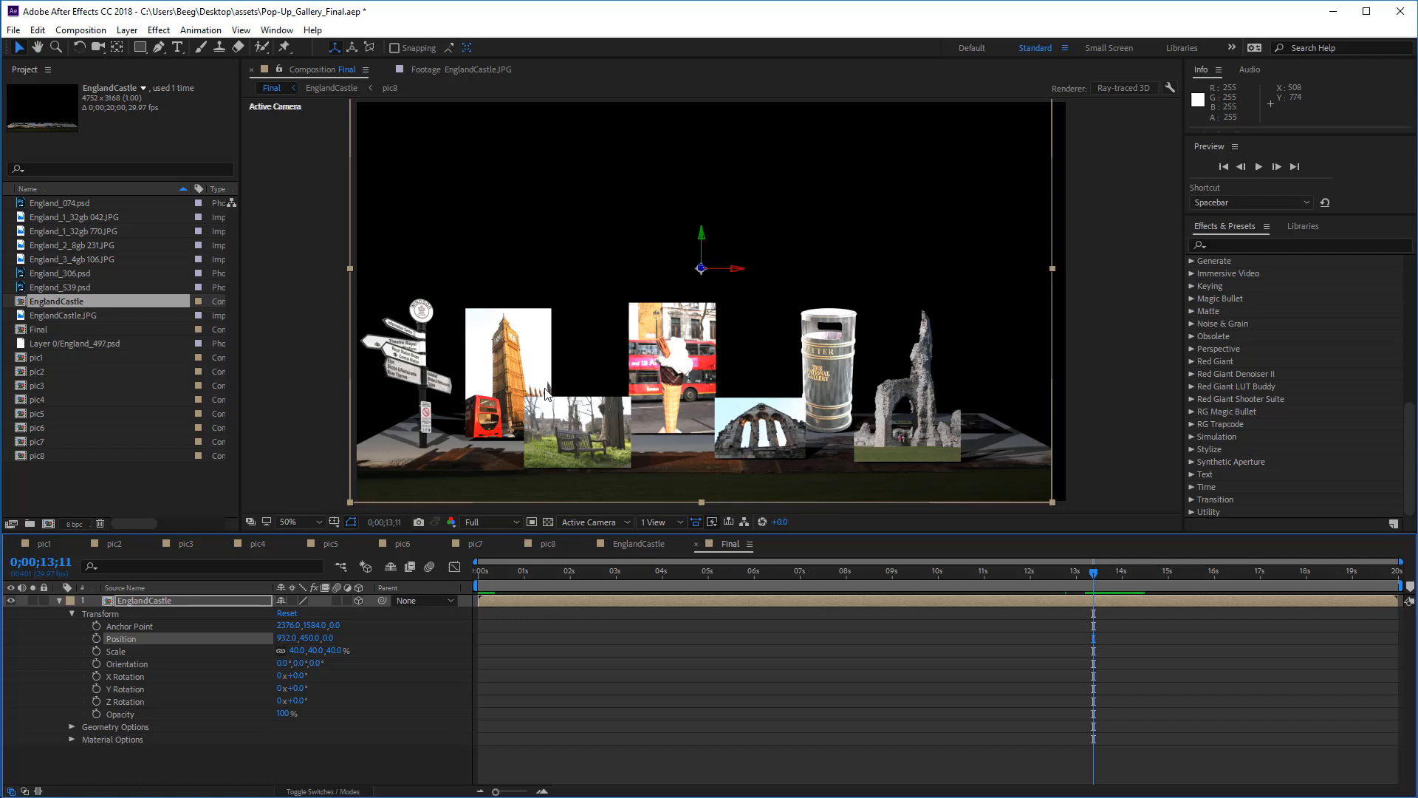
left_click(291, 601)
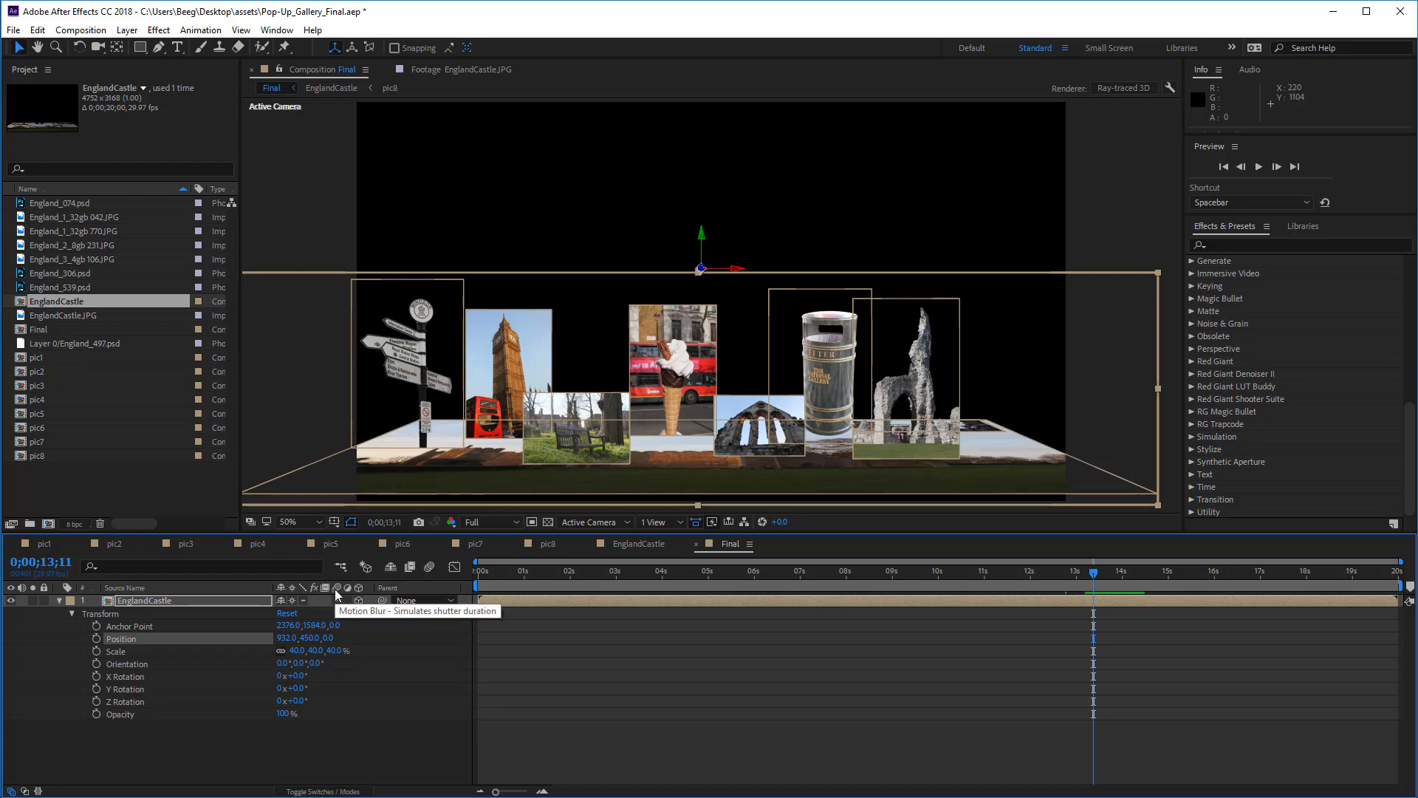
left_click(291, 600)
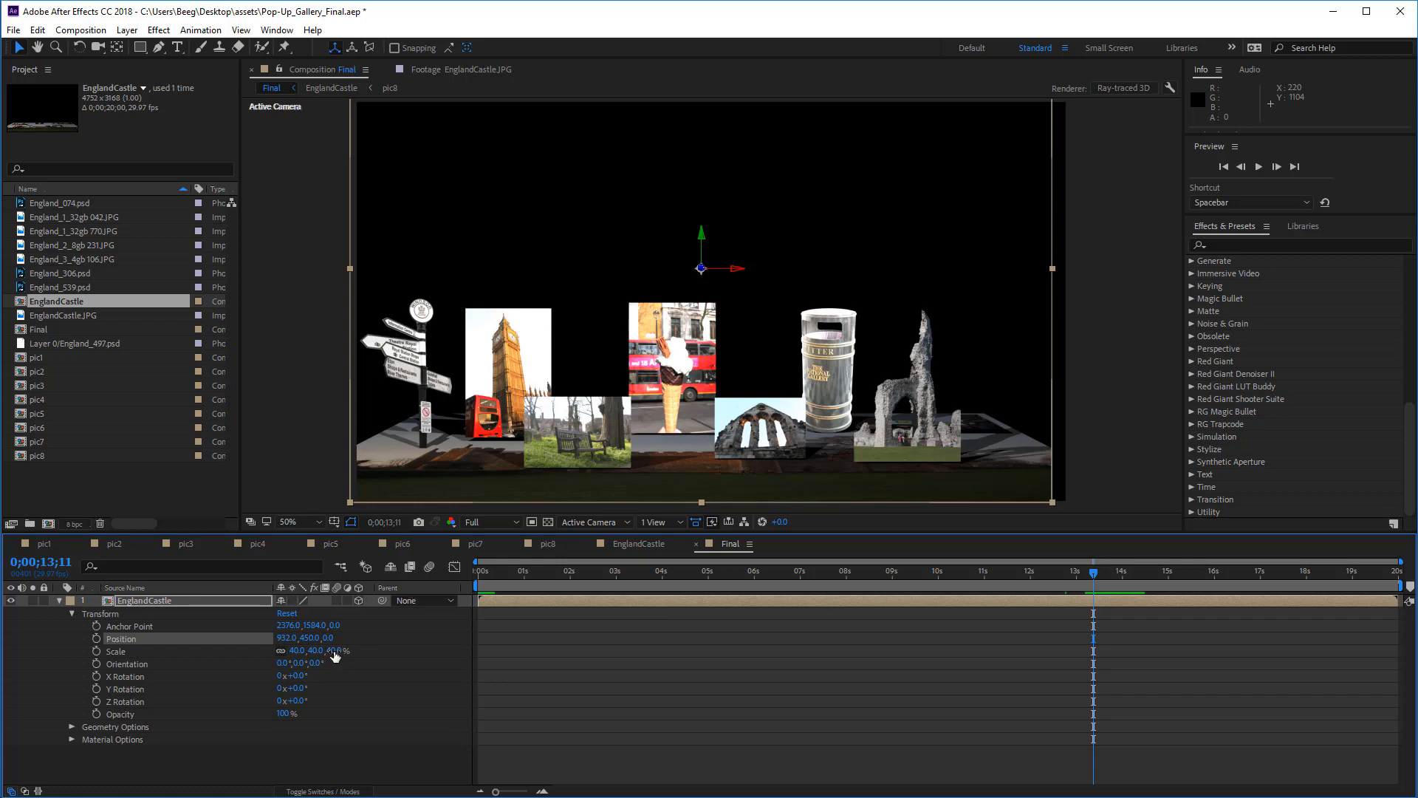
Enlarge the EnglandCastle layer to 83% scale and reposition it to about 1974, -34, framing the signpost end of the gallery
left_click_drag(335, 654, 353, 654)
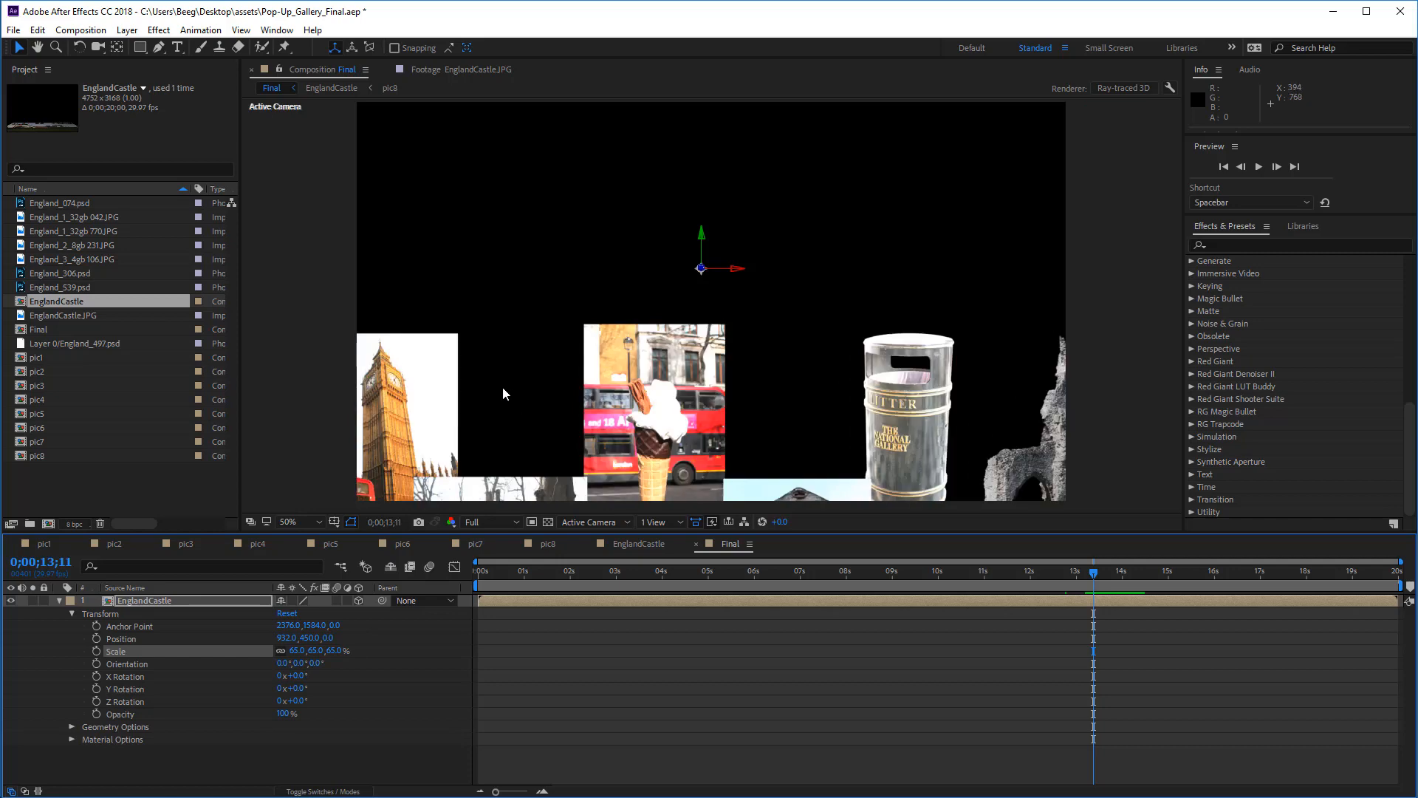
left_click_drag(498, 415, 755, 335)
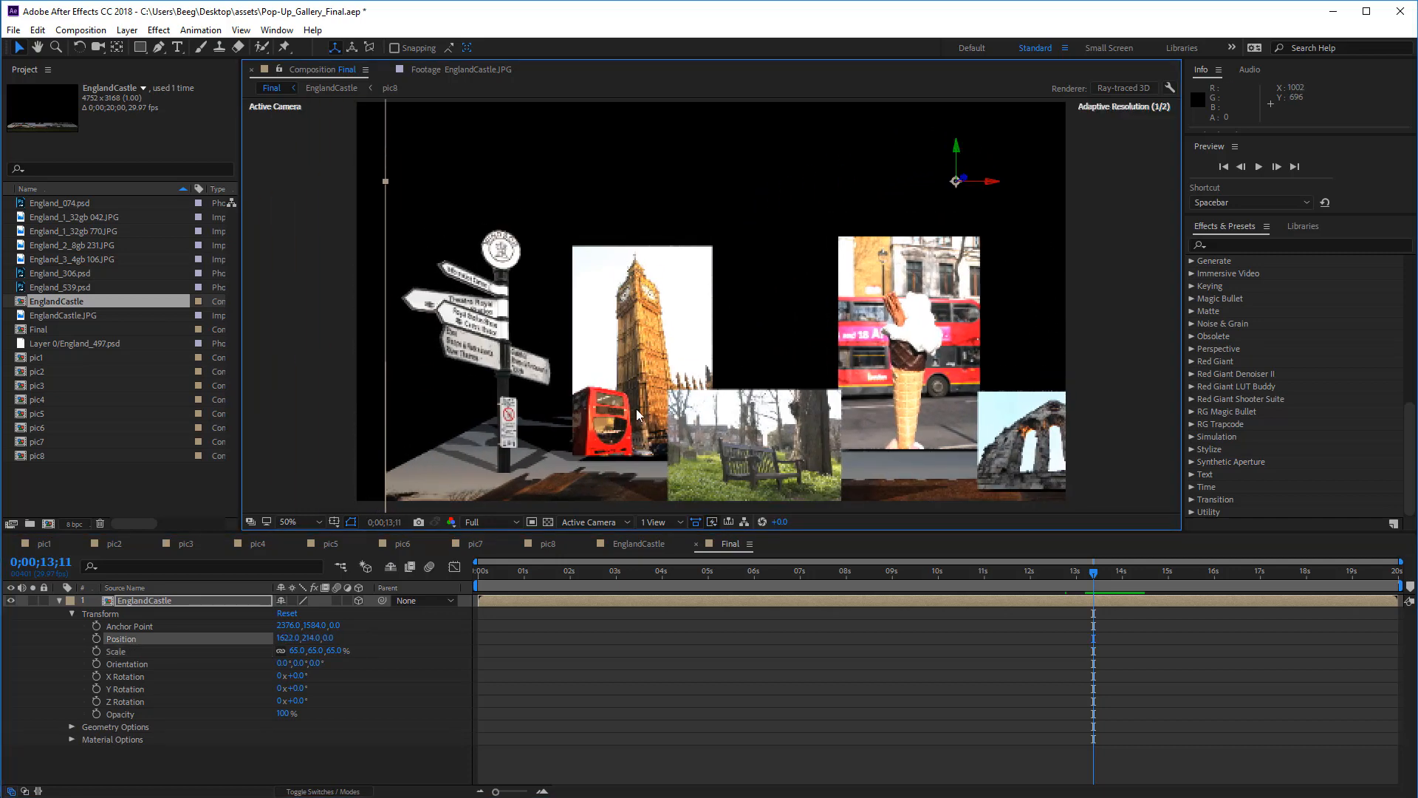
left_click_drag(328, 650, 352, 651)
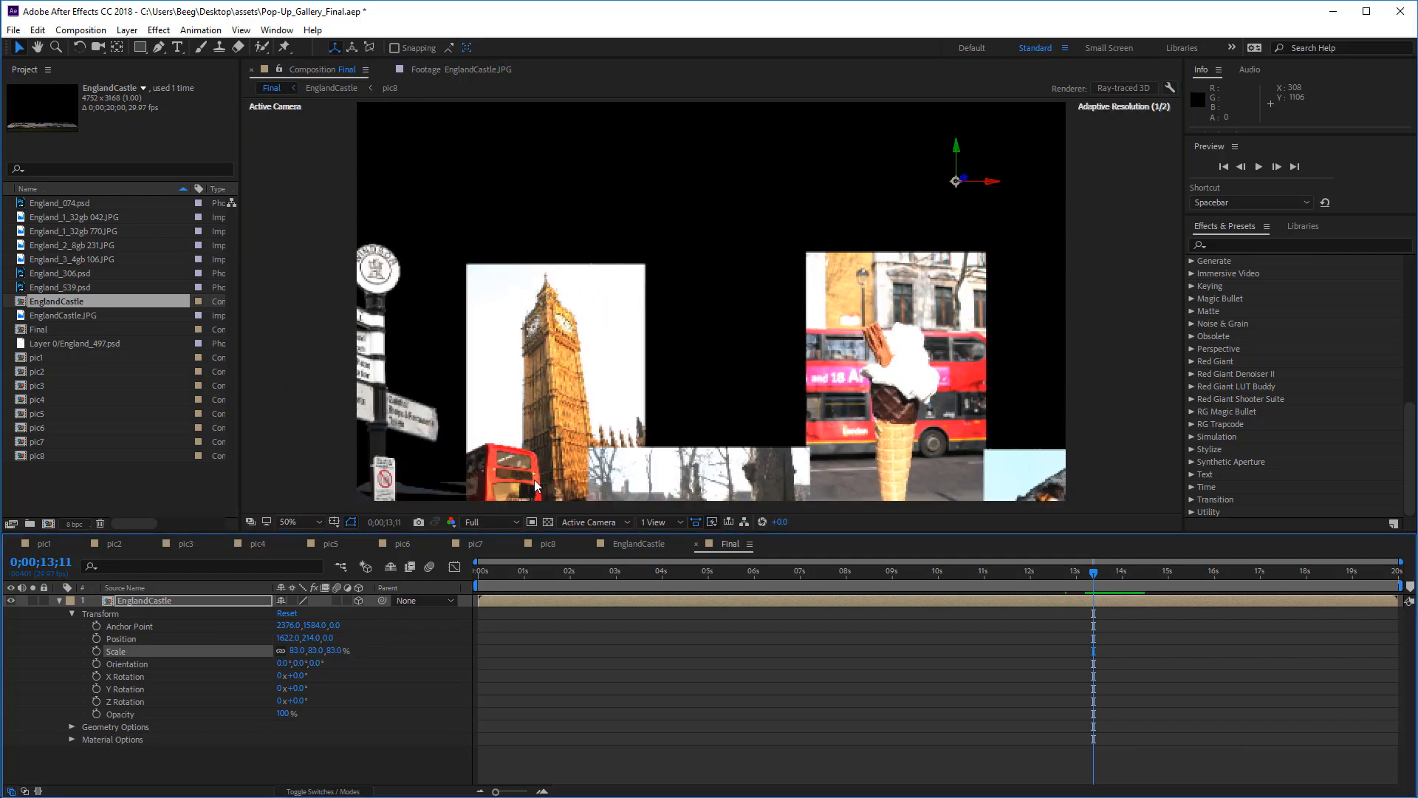
left_click_drag(534, 480, 665, 333)
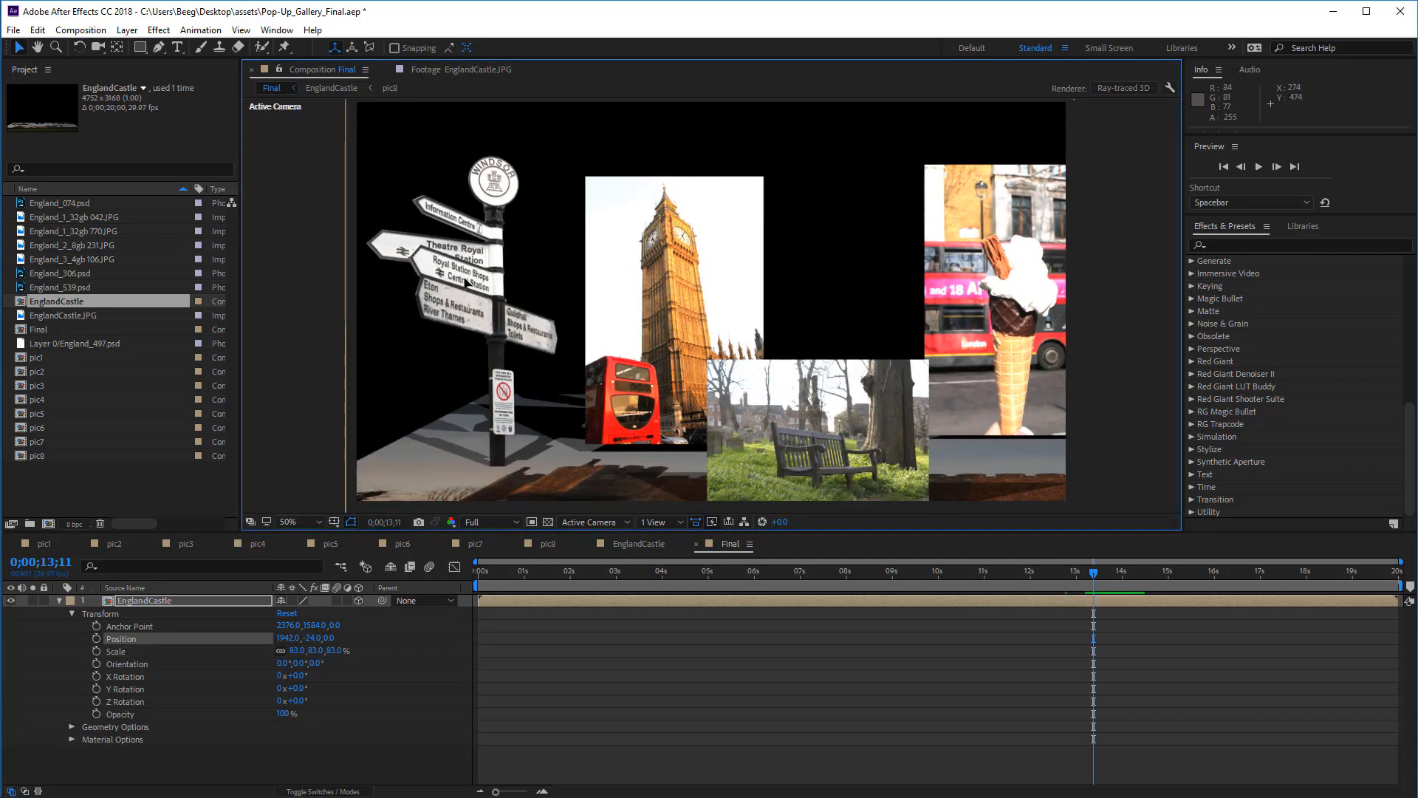
mouse_move(462, 275)
left_mouse_down()
mouse_move(537, 279)
mouse_move(474, 271)
left_mouse_up()
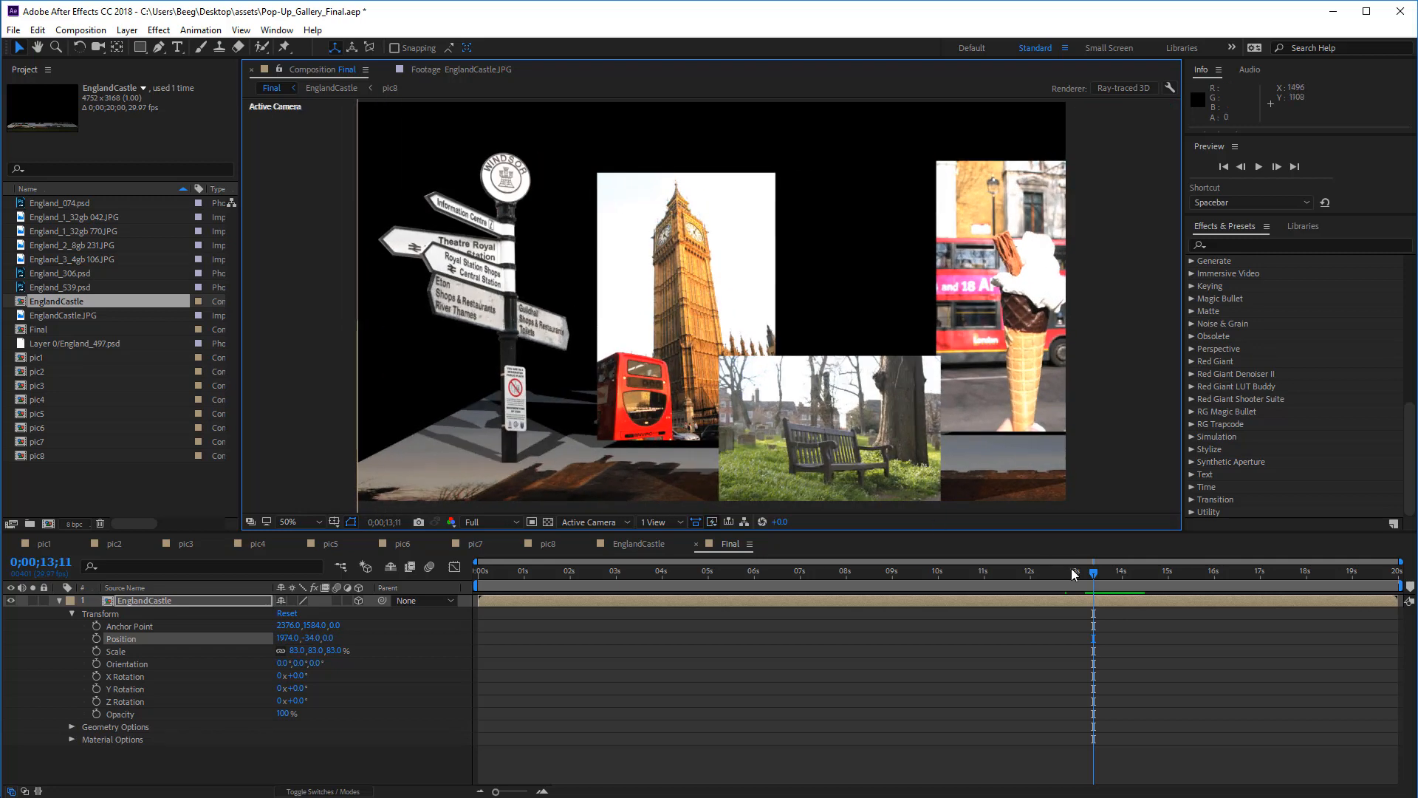
Review the pop-up animation in the new framing at the start, around 0;00;16;05 and at 0;00;01;19
left_click_drag(1095, 576, 463, 587)
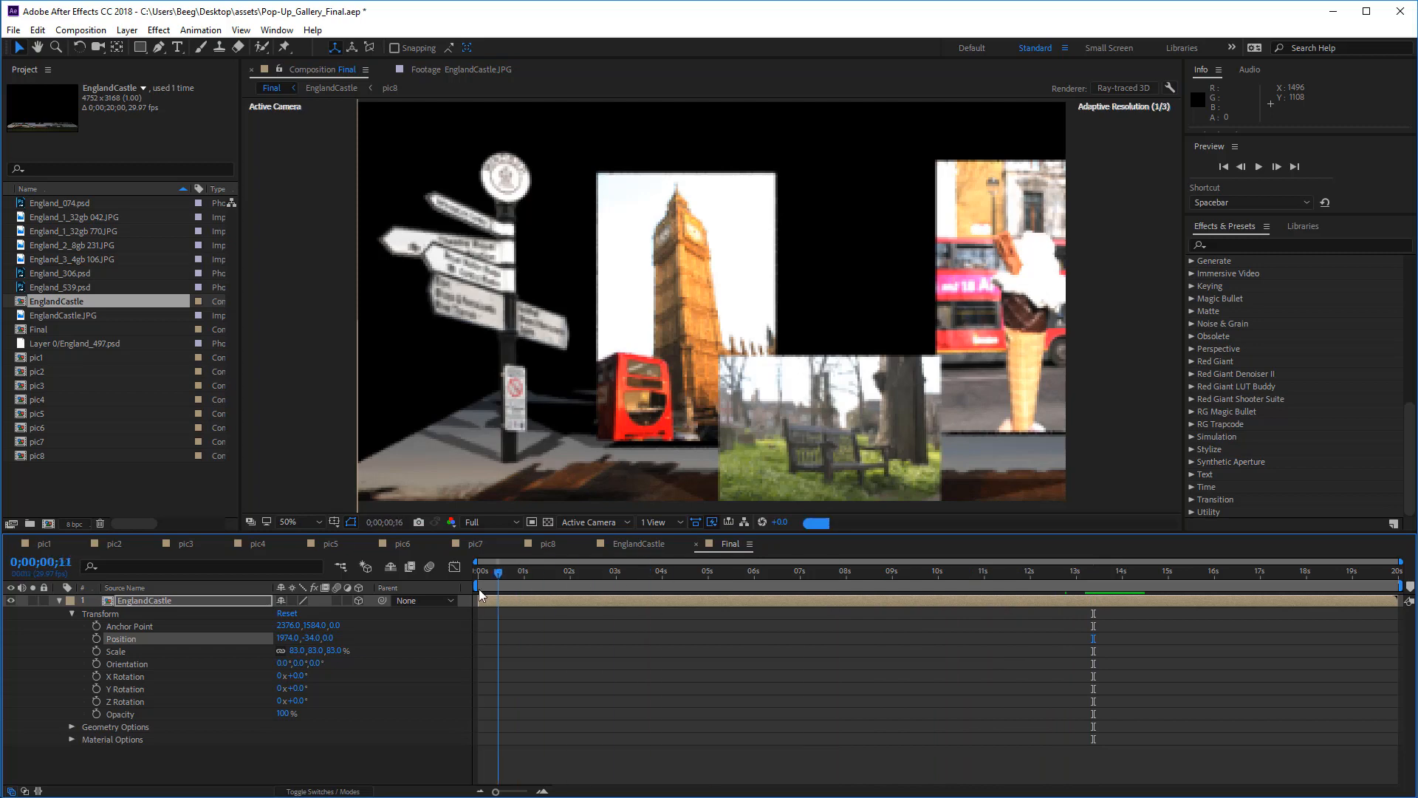
left_click_drag(621, 573, 1221, 571)
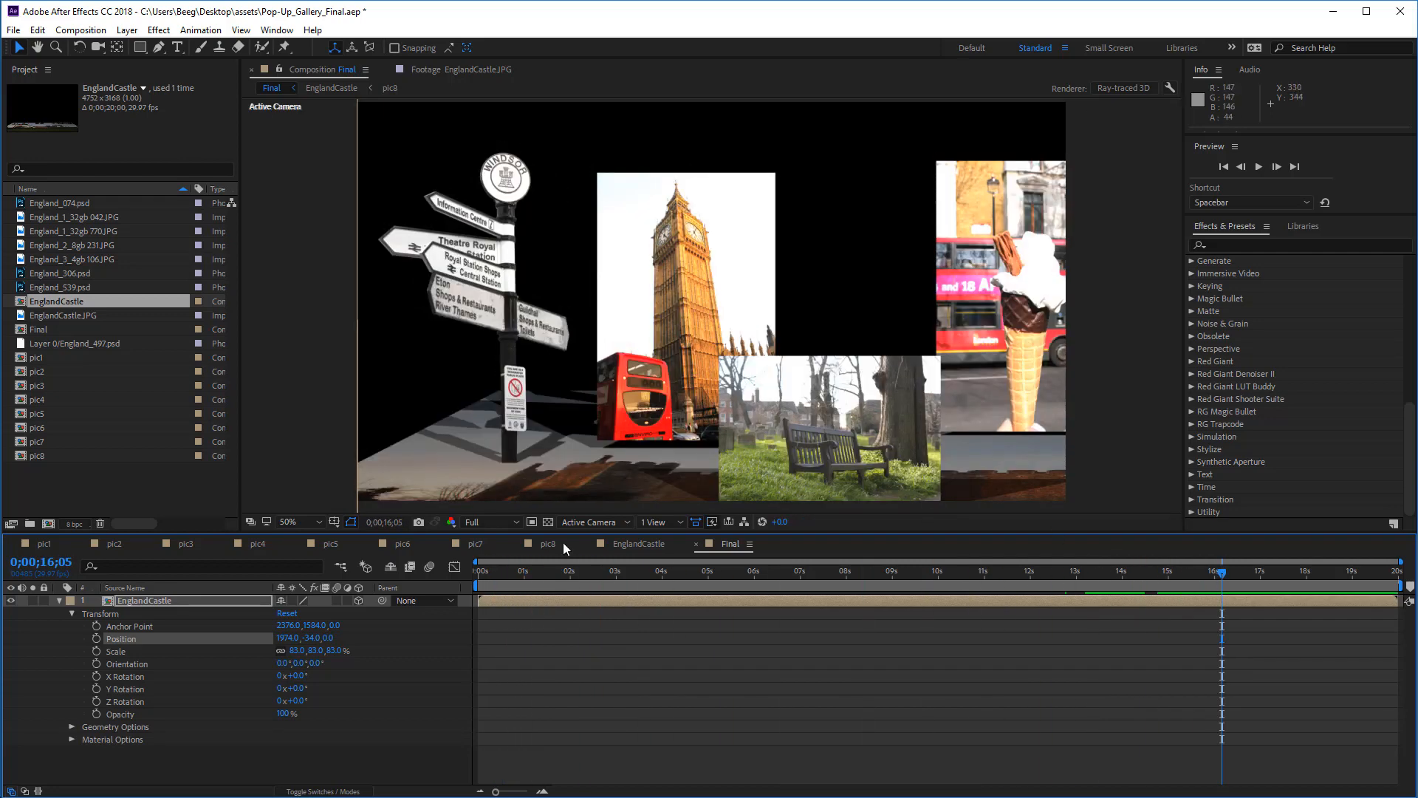
left_click_drag(513, 570, 552, 570)
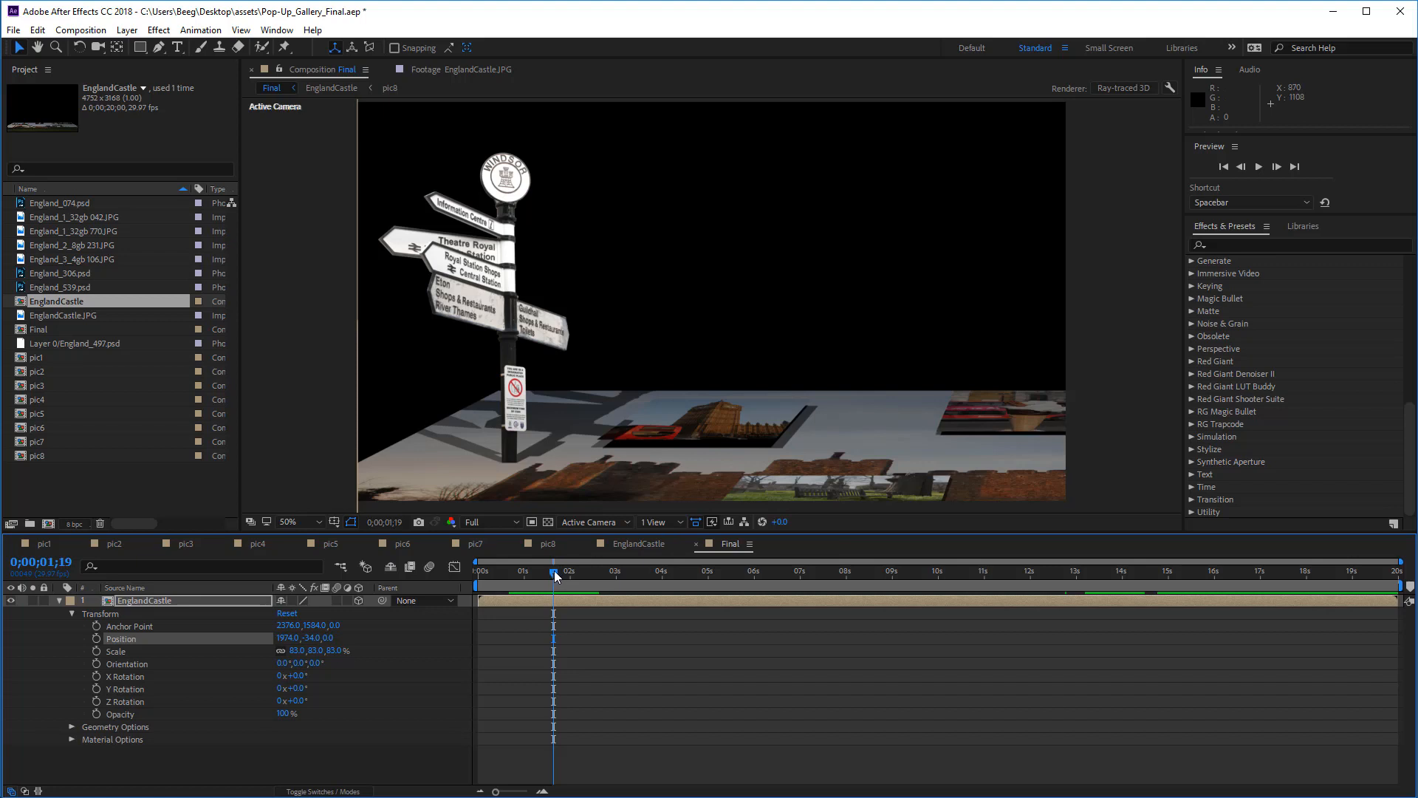
At 0;00;19;29, set the EnglandCastle layer's X position to -55 and enable Position keyframing
left_click_drag(555, 572, 1394, 578)
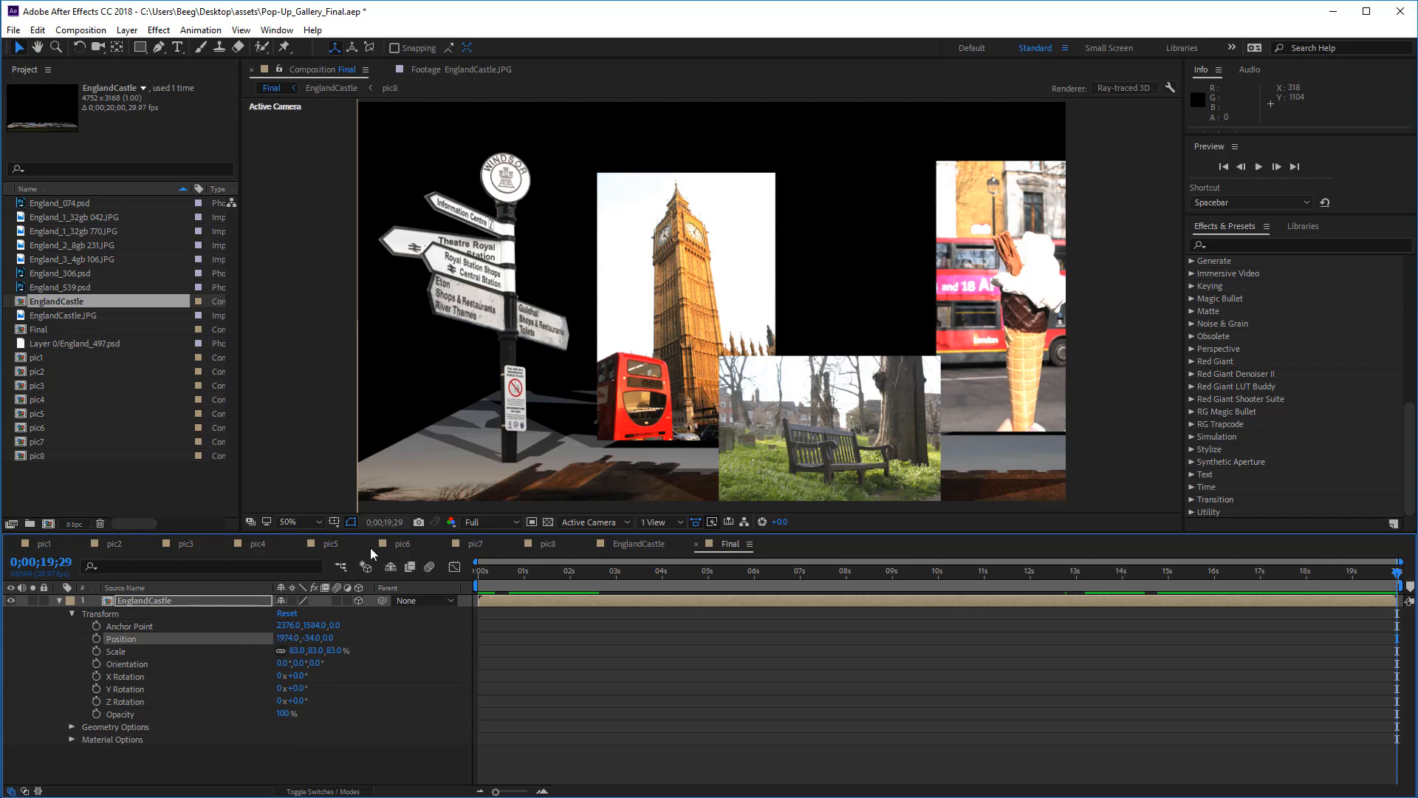
left_click_drag(295, 628, 292, 626)
left_click_drag(285, 638, 3, 638)
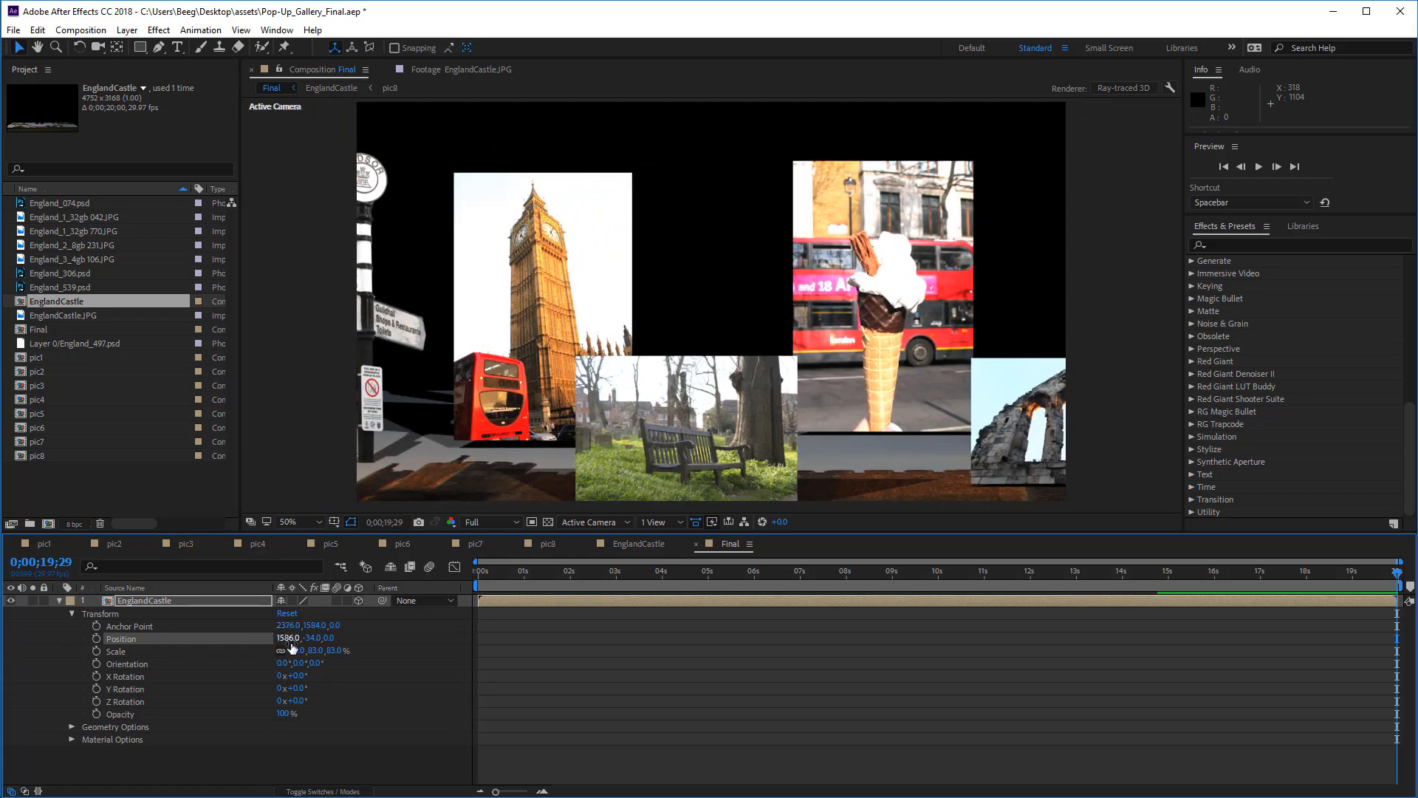
left_click_drag(290, 646, 90, 639)
left_click_drag(285, 638, 5, 640)
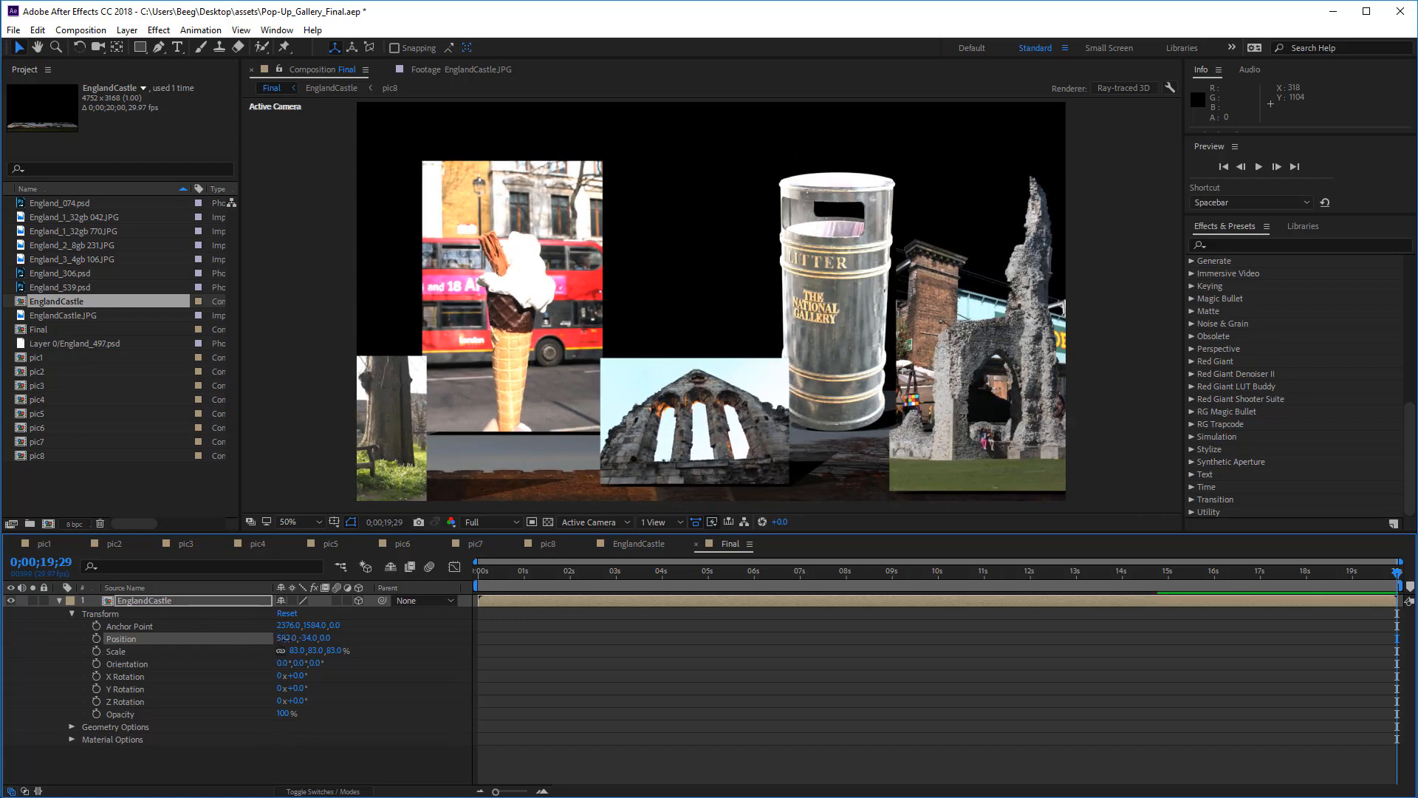
left_click_drag(283, 639, 42, 636)
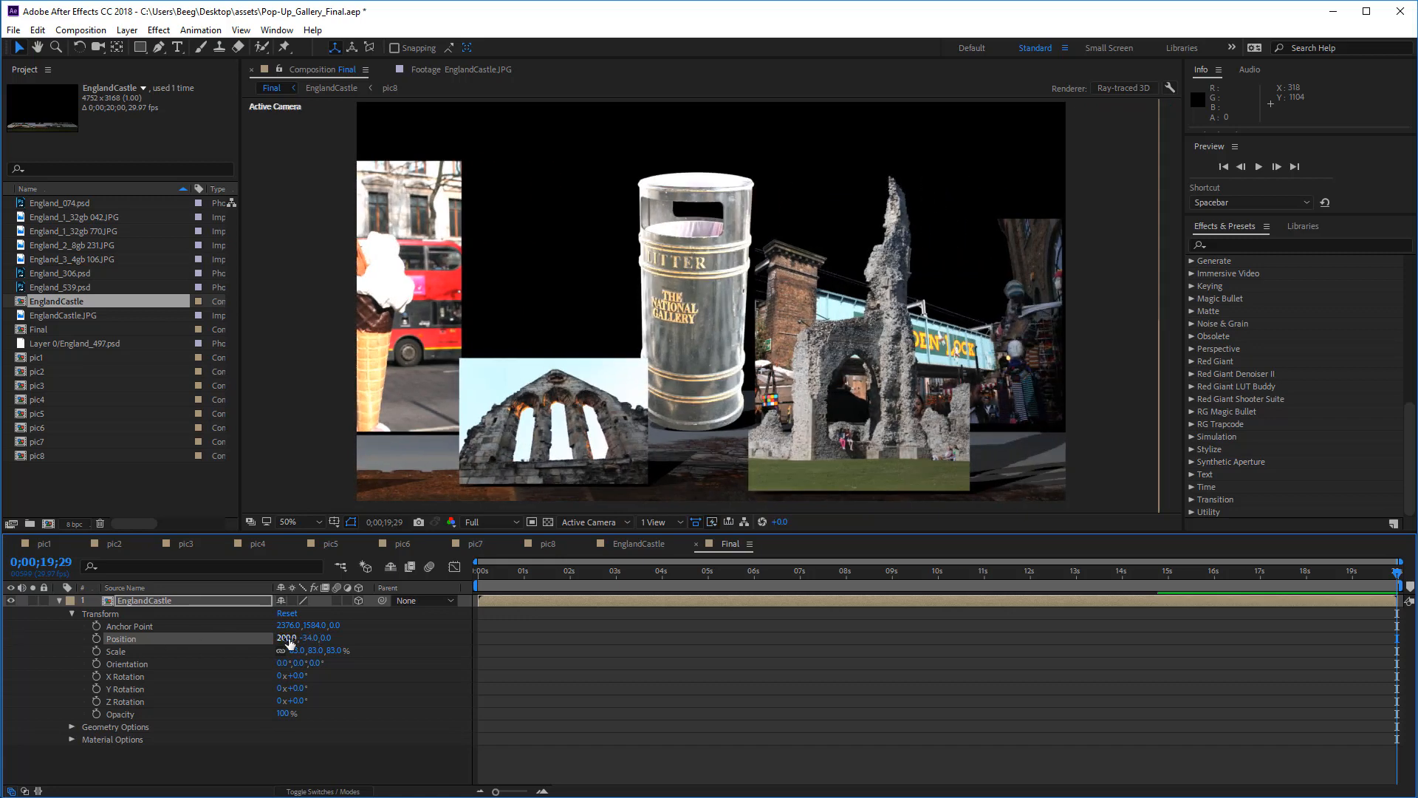
left_click_drag(295, 636, 102, 639)
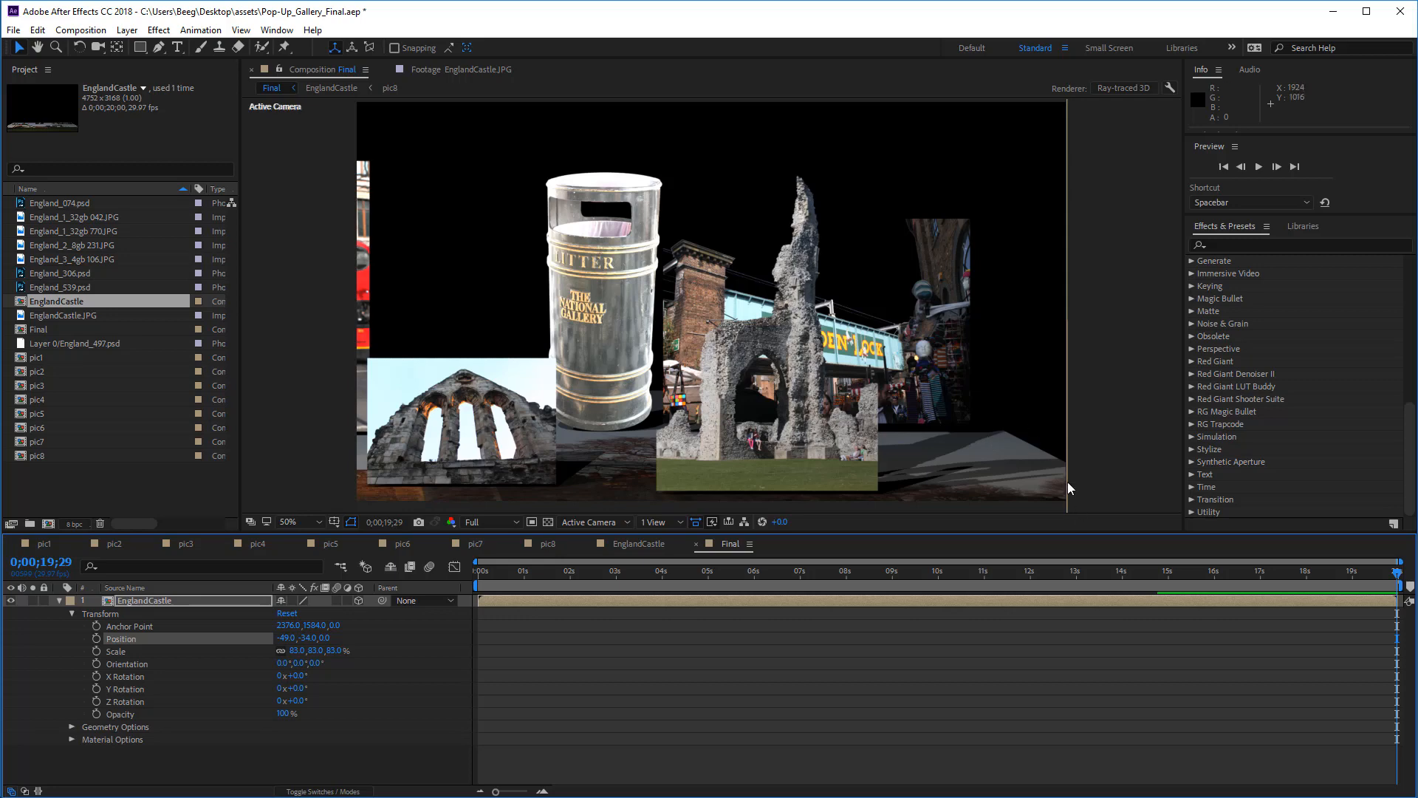
left_click_drag(284, 638, 1140, 513)
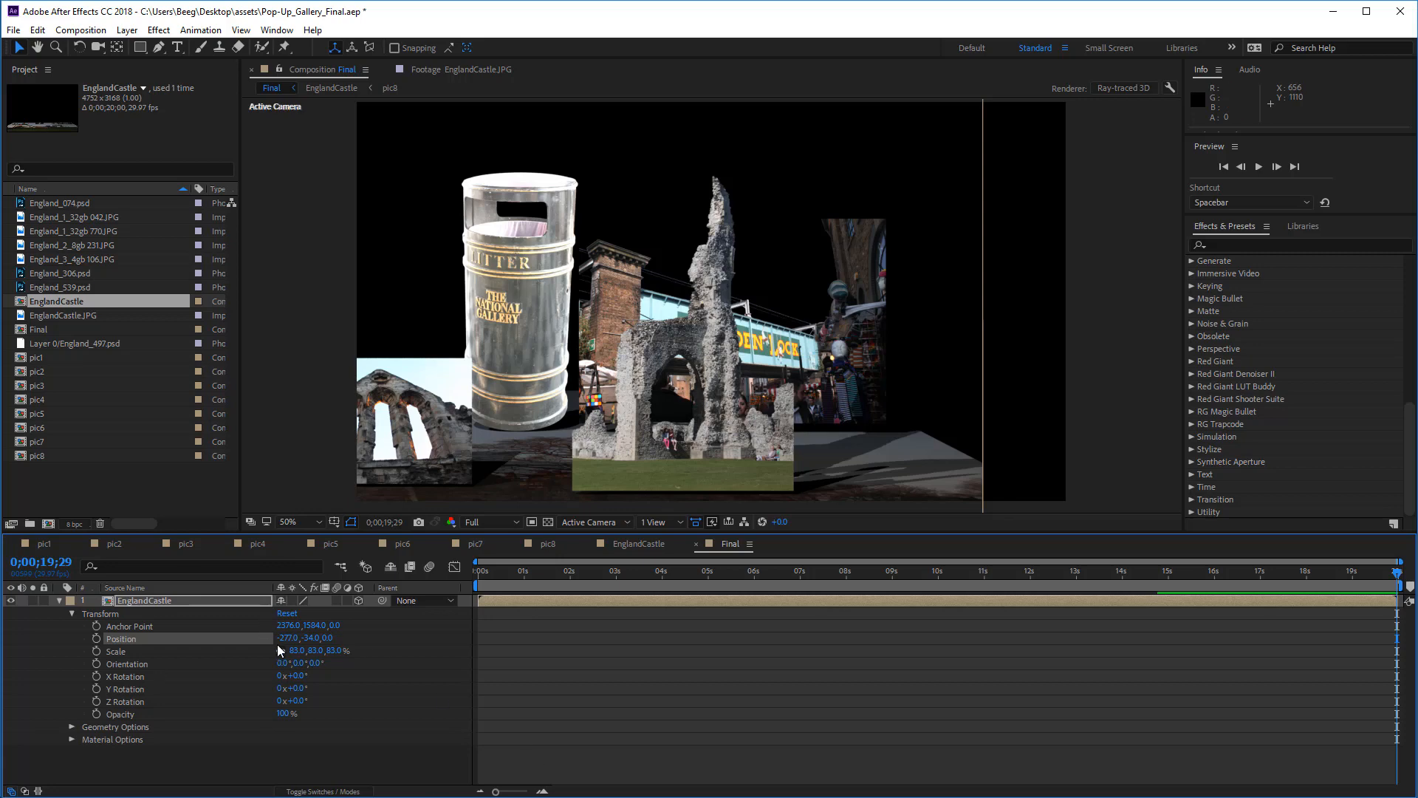
left_click_drag(284, 638, 445, 640)
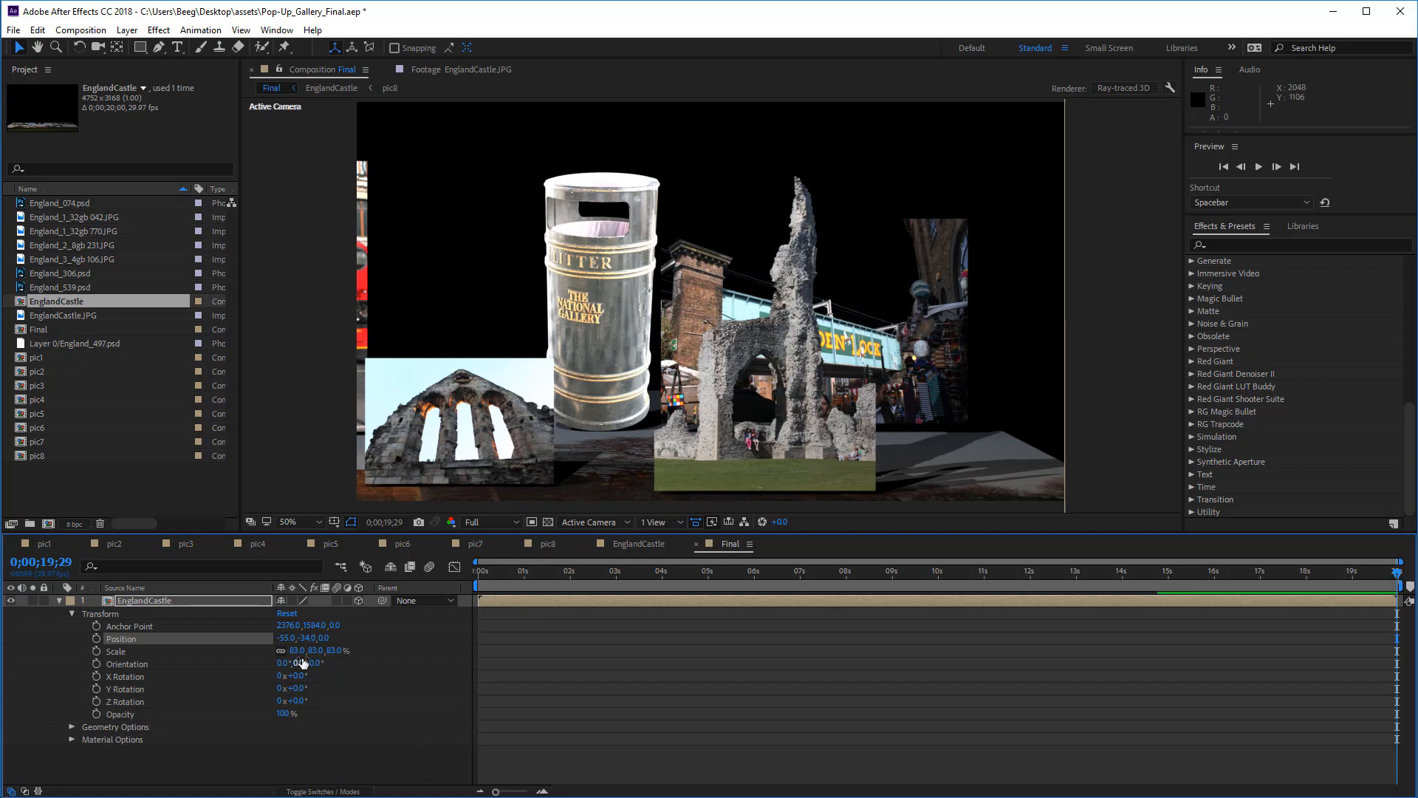
left_click(96, 638)
At 0;00;00;00, keyframe the EnglandCastle layer's X position at 1969 to create a sideways pan
left_click_drag(1396, 575, 426, 588)
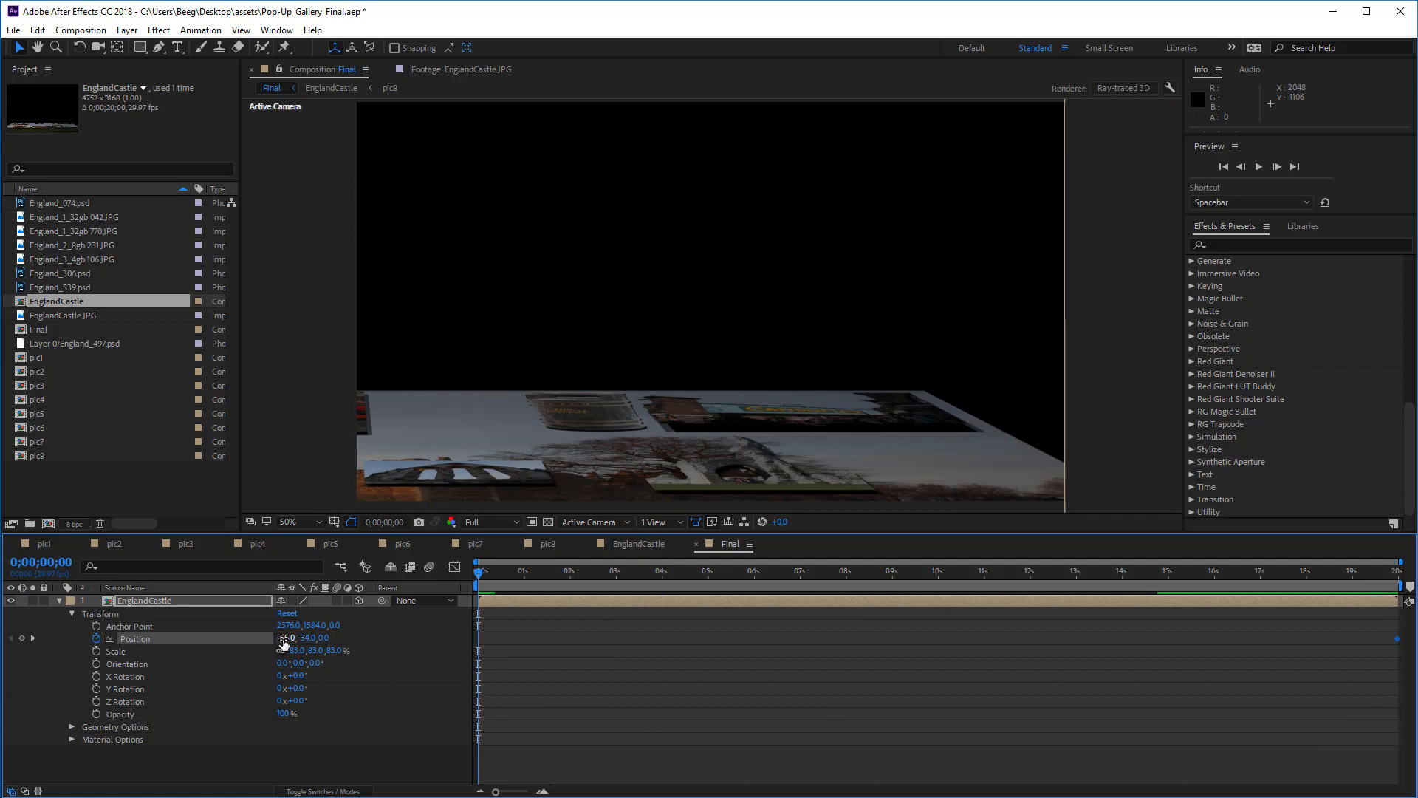
left_click_drag(284, 643, 1160, 633)
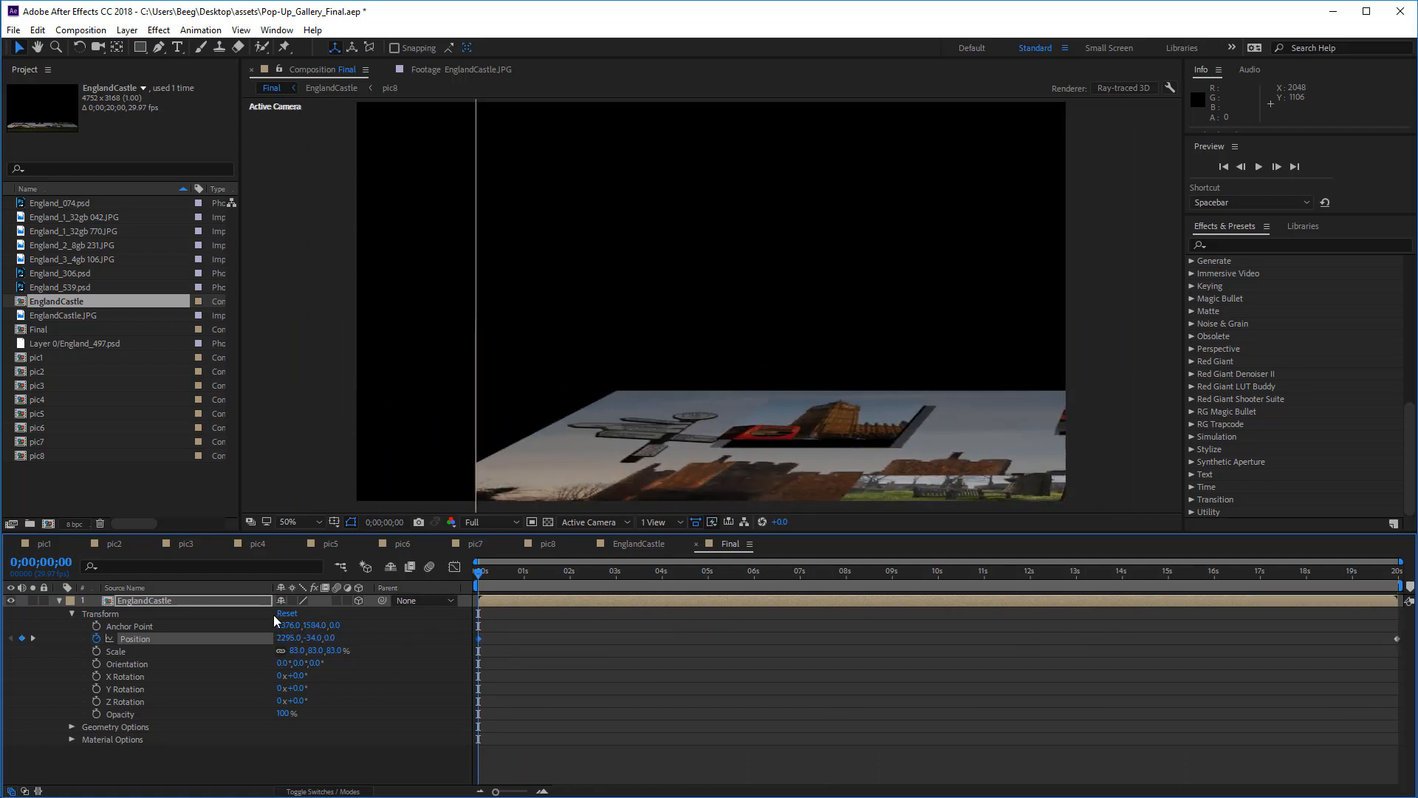
left_click_drag(266, 637, 41, 636)
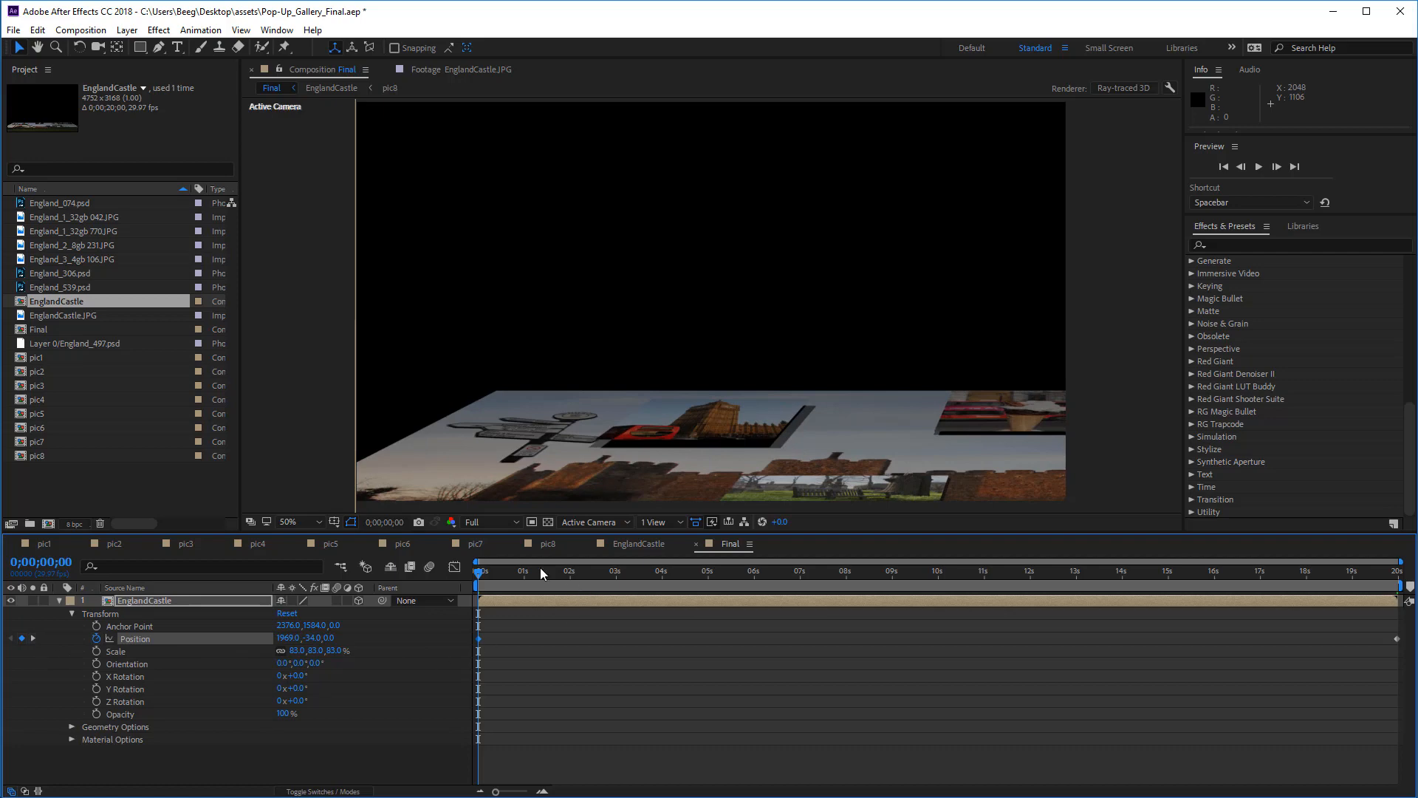
Preview the panning pop-up gallery animation in the Final composition from the start
left_click(1259, 167)
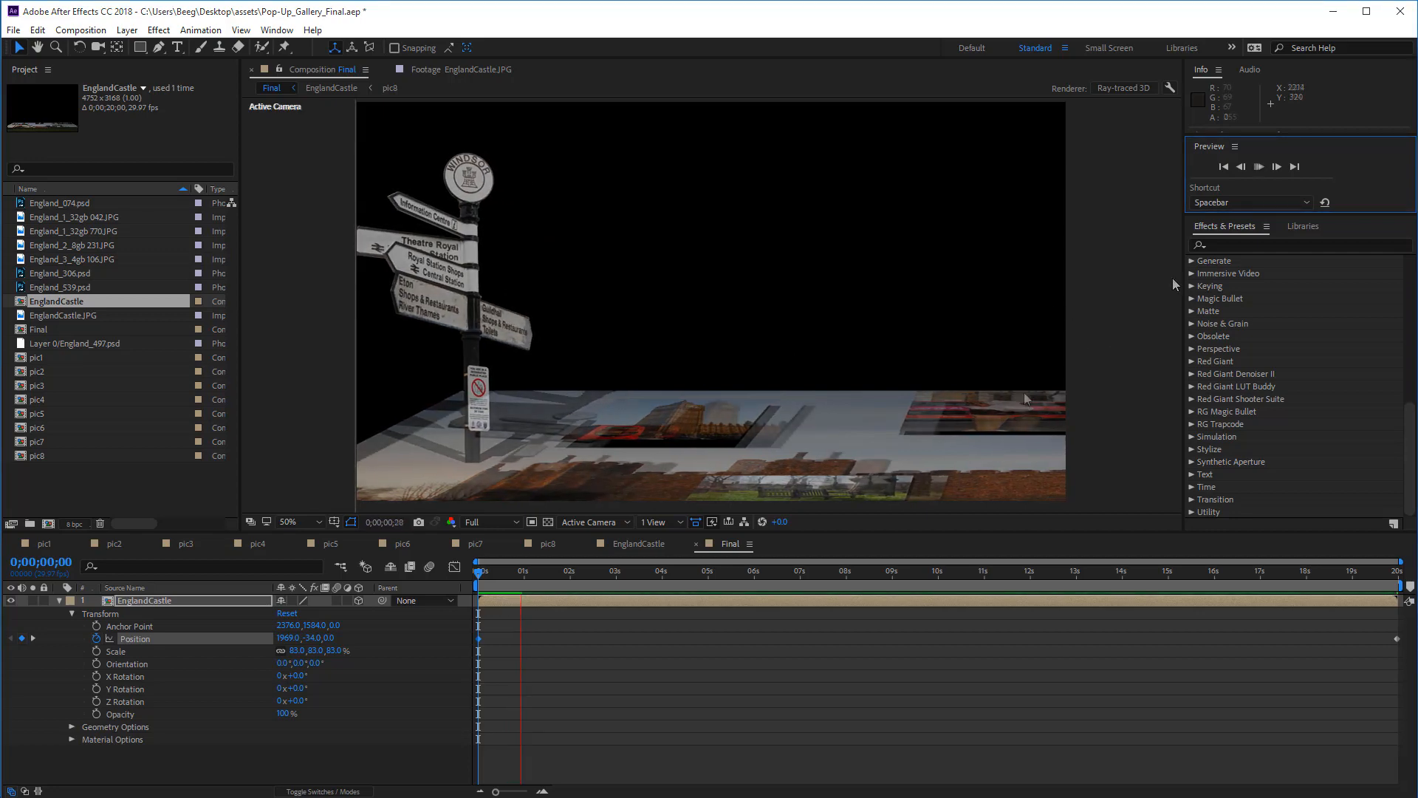
key("space")
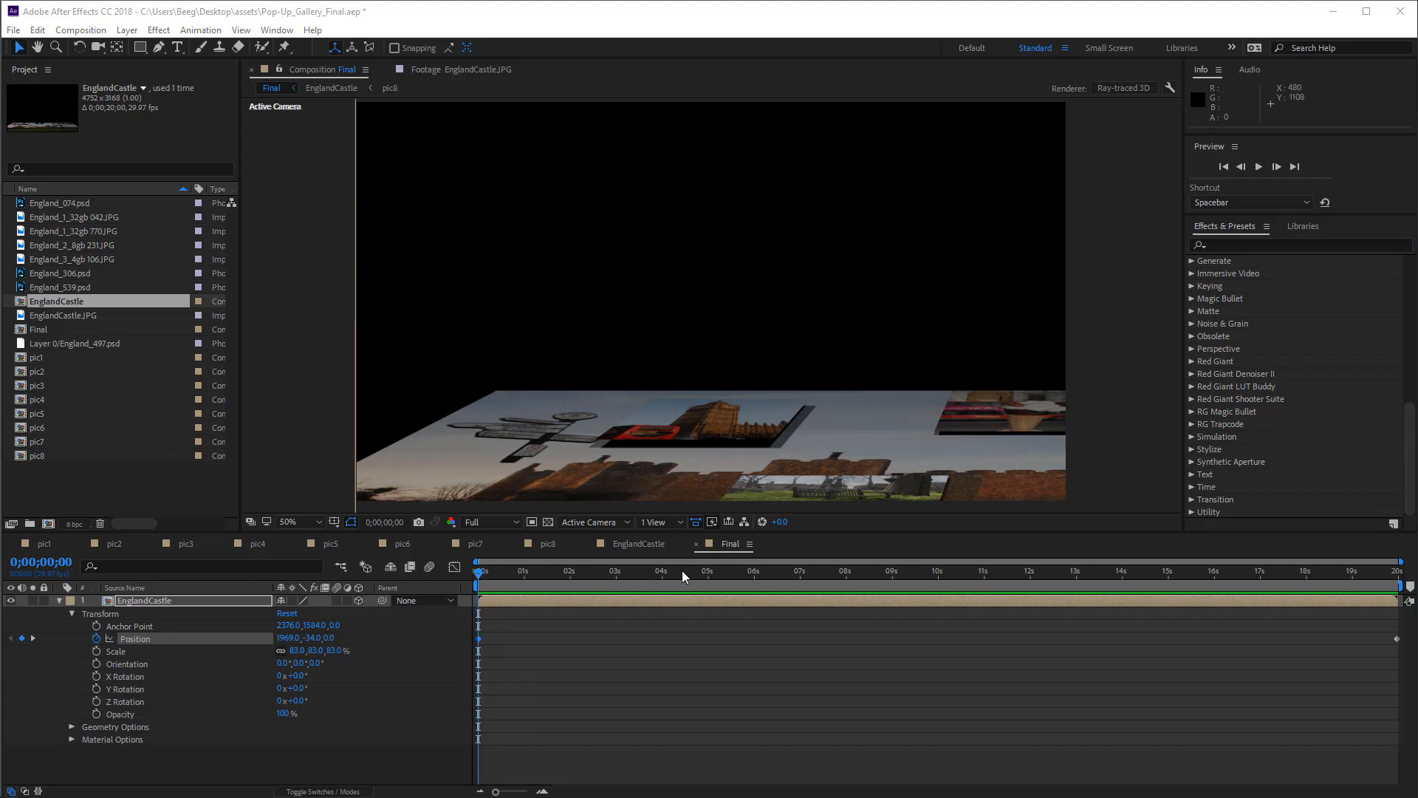
left_click(1258, 168)
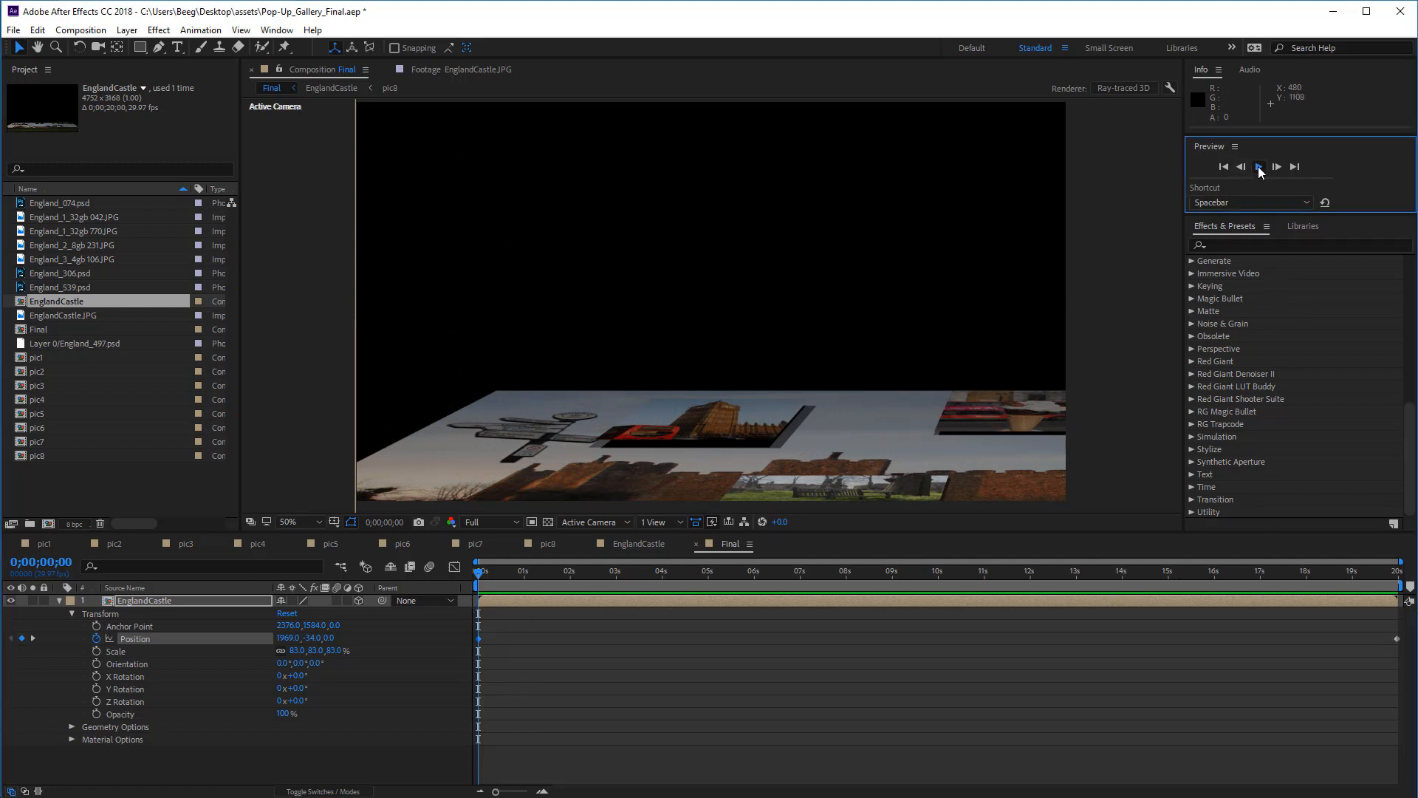